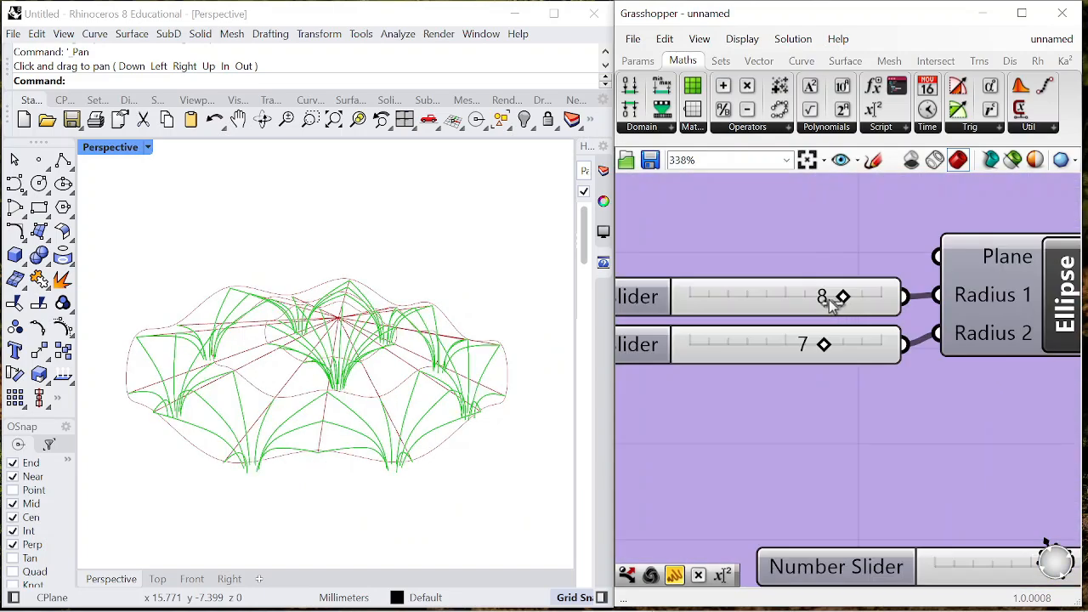
- Vary the number sliders of the finished canopy definition and view how the vaulted structure responds
drag(832, 301, 802, 298)
drag(824, 344, 785, 346)
drag(802, 298, 844, 297)
drag(786, 344, 807, 344)
right_drag(408, 374, 405, 425)
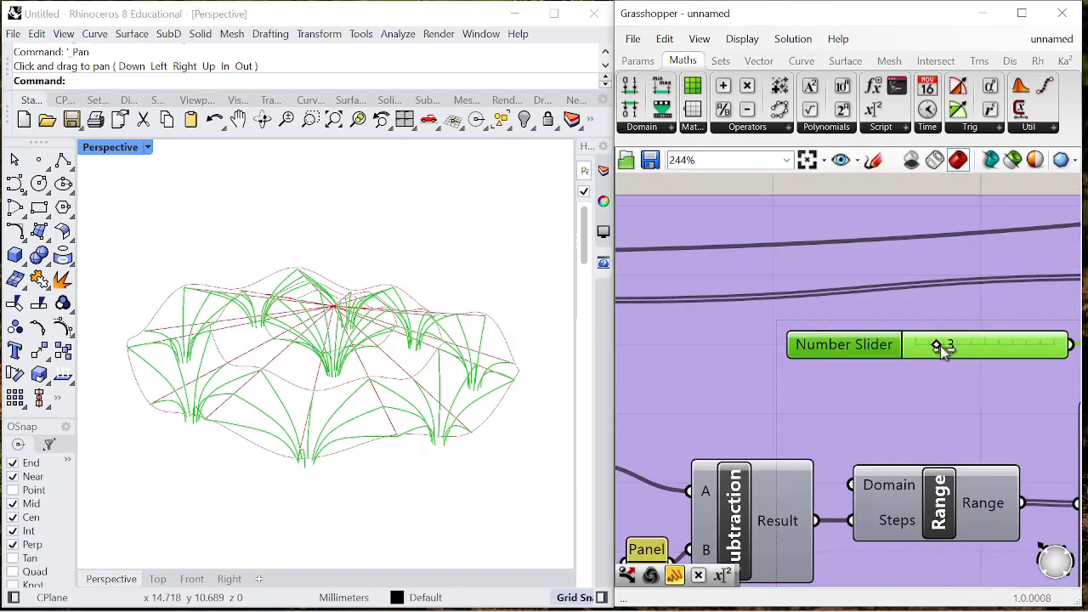
drag(942, 348, 1033, 345)
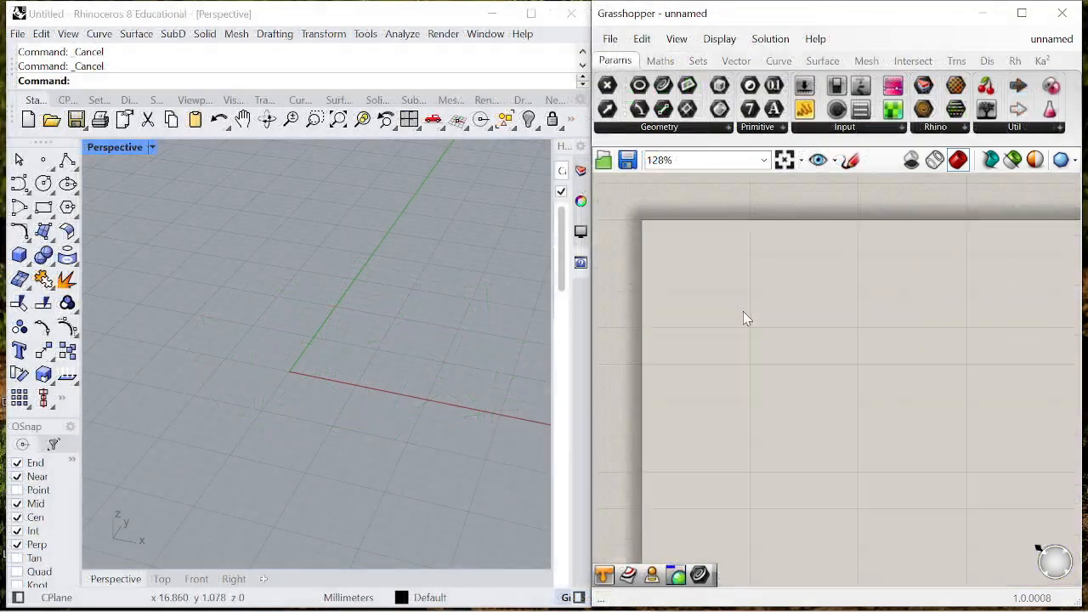
- Add an Ellipse component to the empty definition
double_click(774, 379)
text(8llipse)
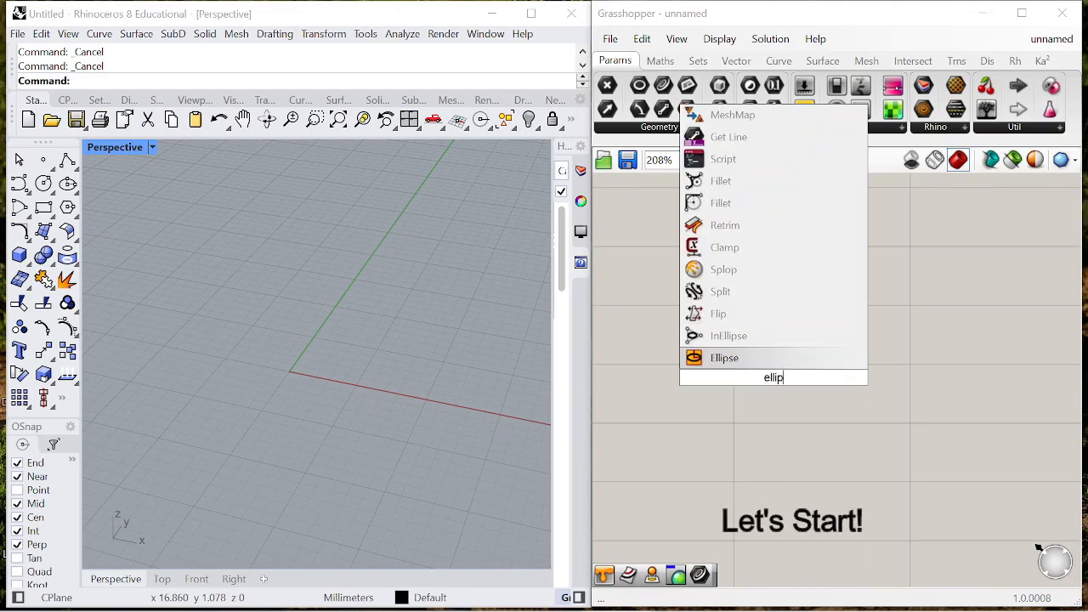
click(755, 364)
scroll(789, 374, down, 3)
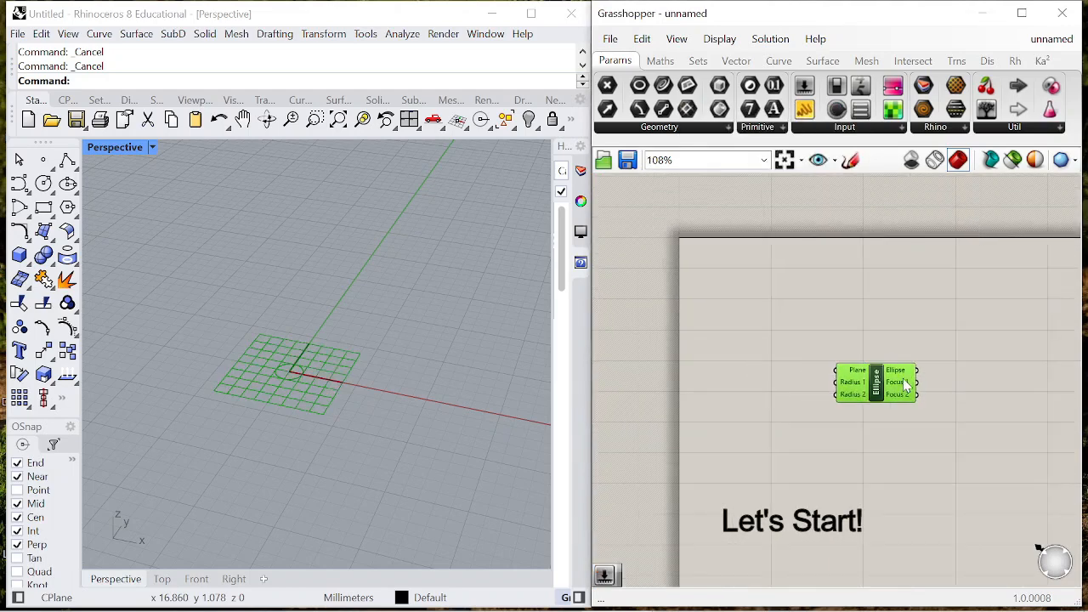
- Create a number slider from 0 to 10 for the ellipse's Radius 1 and duplicate it for Radius 2
double_click(809, 406)
text(0<10)
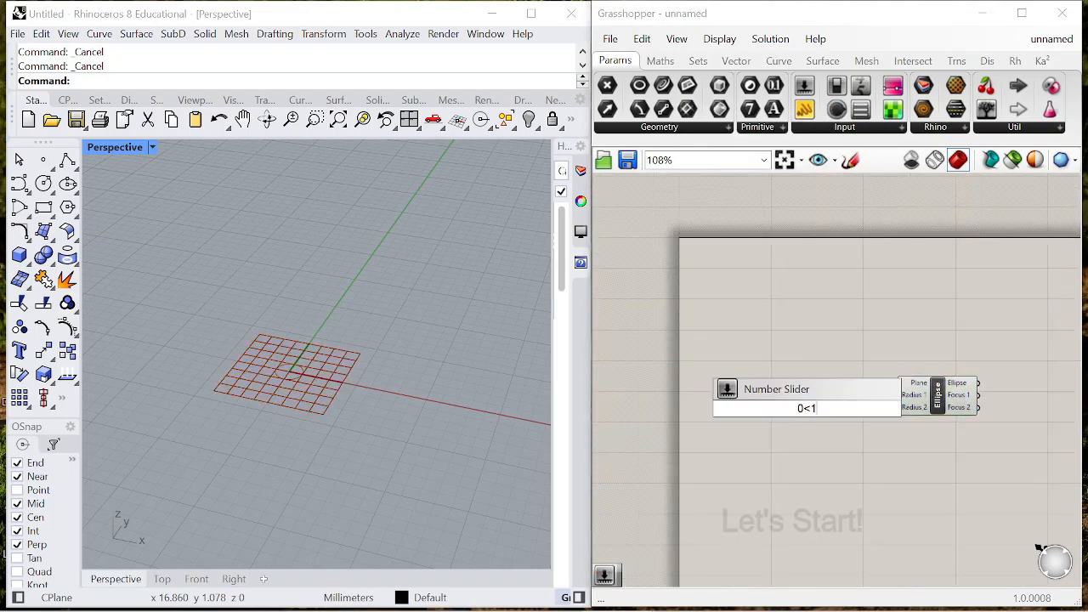
key(Return)
scroll(874, 389, up, 4)
drag(654, 445, 688, 448)
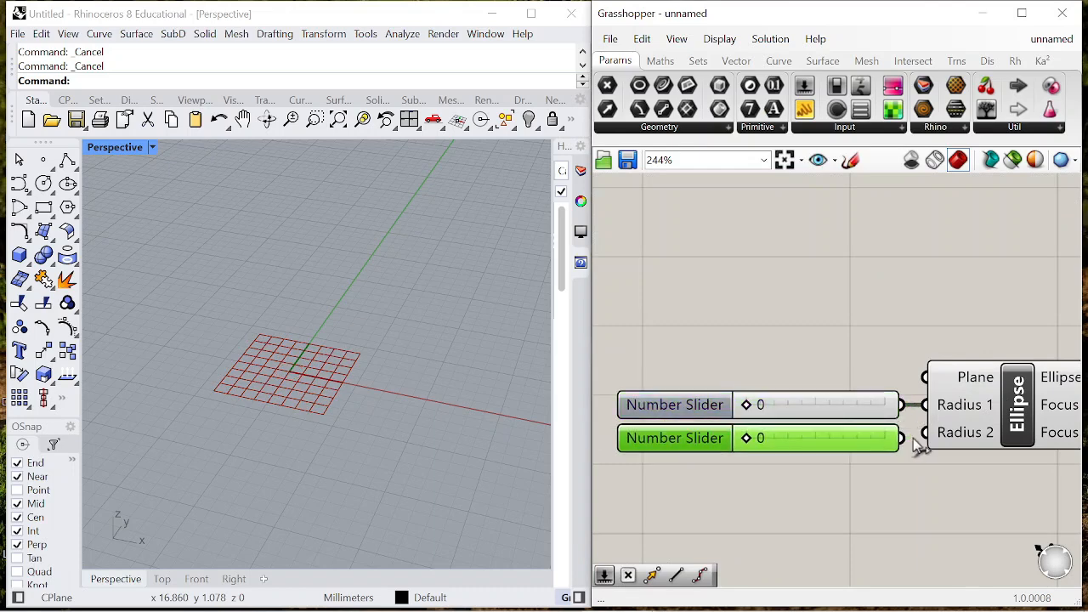
- Drive both ellipse radii with the sliders, setting Radius 1 to 6 and Radius 2 to 8
scroll(808, 409, up, 3)
drag(721, 404, 857, 405)
drag(727, 457, 875, 451)
right_drag(400, 425, 429, 431)
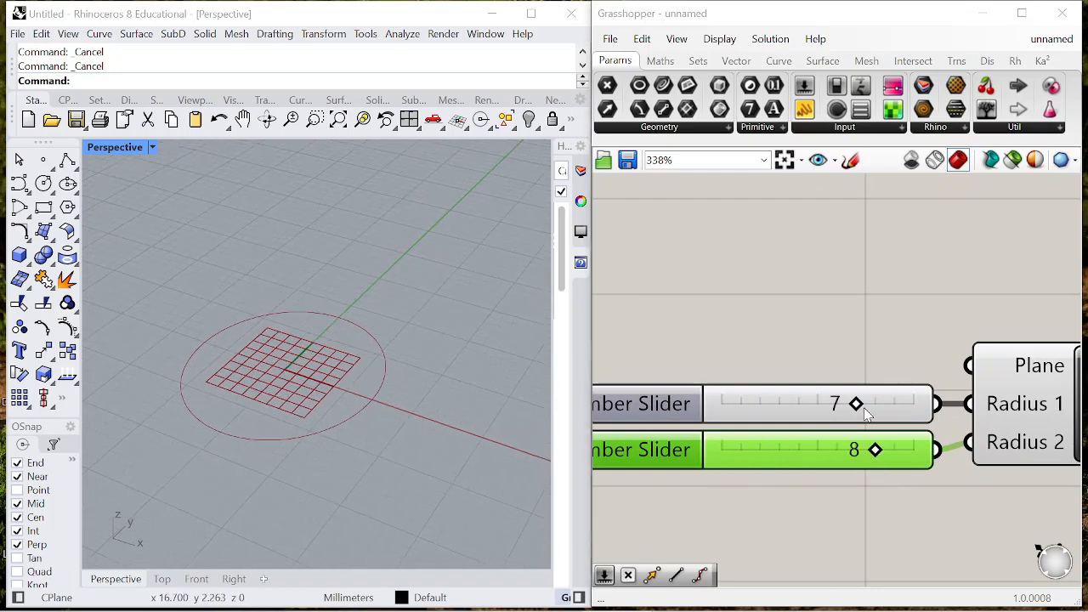
drag(856, 404, 833, 404)
- Add a Divide Curve component and feed the ellipse into its Curve input
scroll(832, 339, down, 5)
scroll(999, 337, down, 2)
scroll(1043, 383, up, 4)
double_click(946, 375)
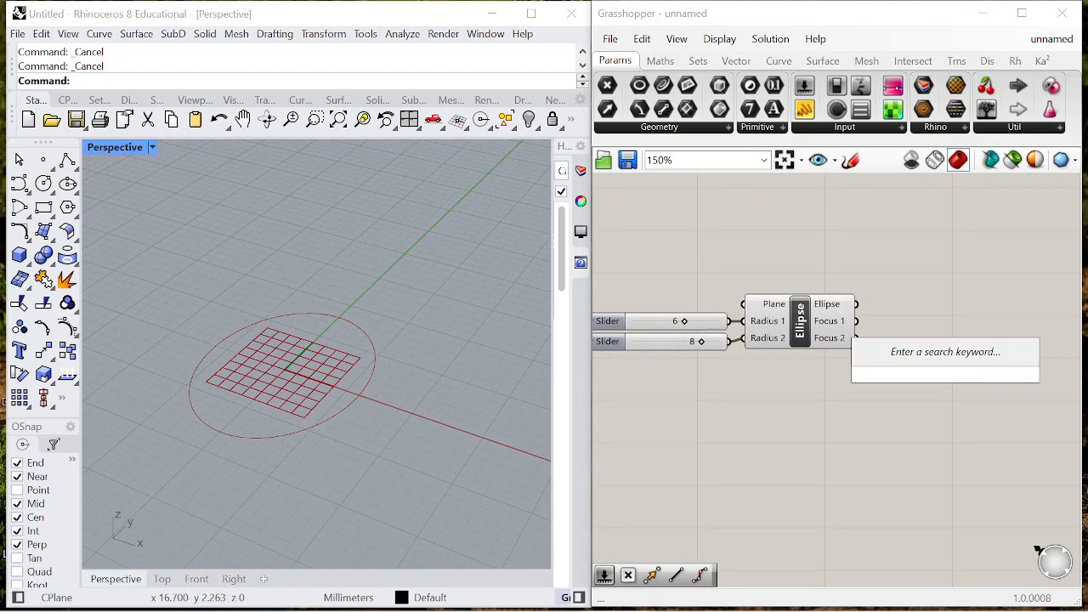
text(divide)
click(916, 357)
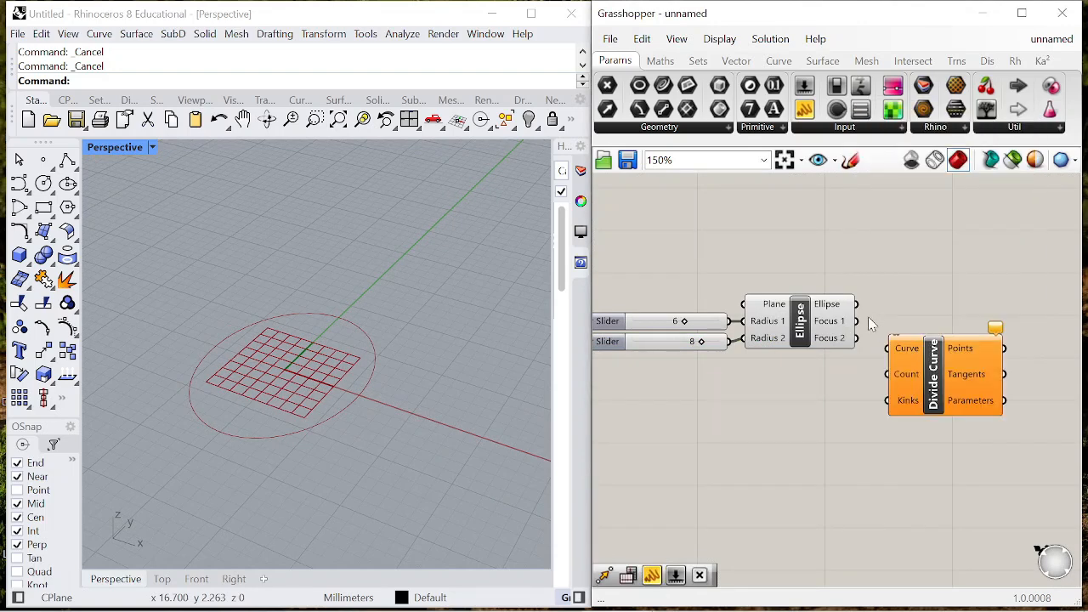
drag(857, 304, 923, 380)
scroll(895, 357, down, 5)
- Add a Multiplication component and connect its result to the Count input of Divide Curve
scroll(940, 382, up, 3)
double_click(809, 413)
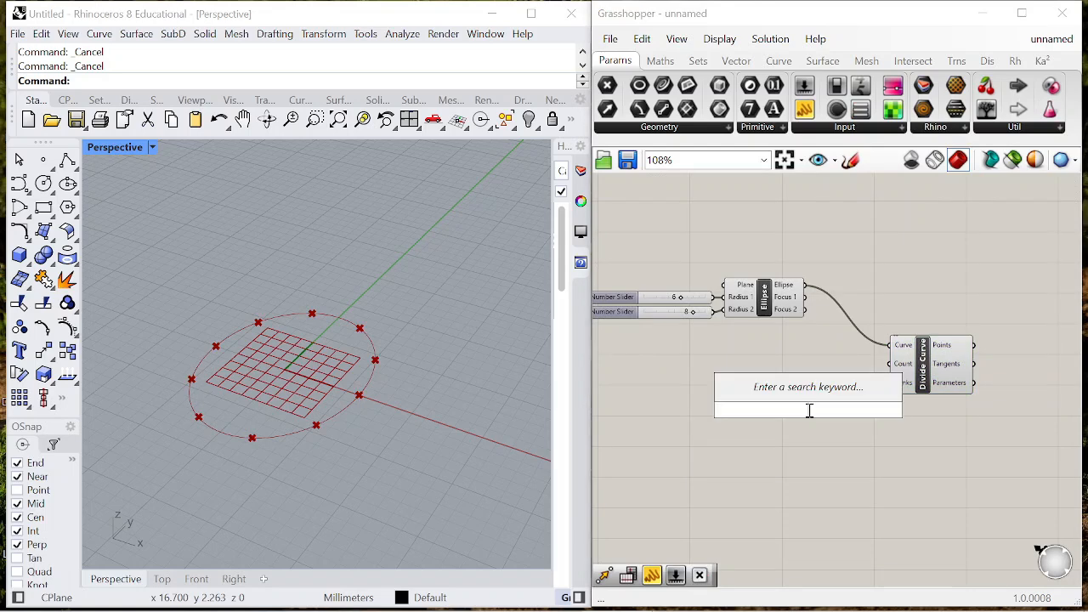
click(660, 63)
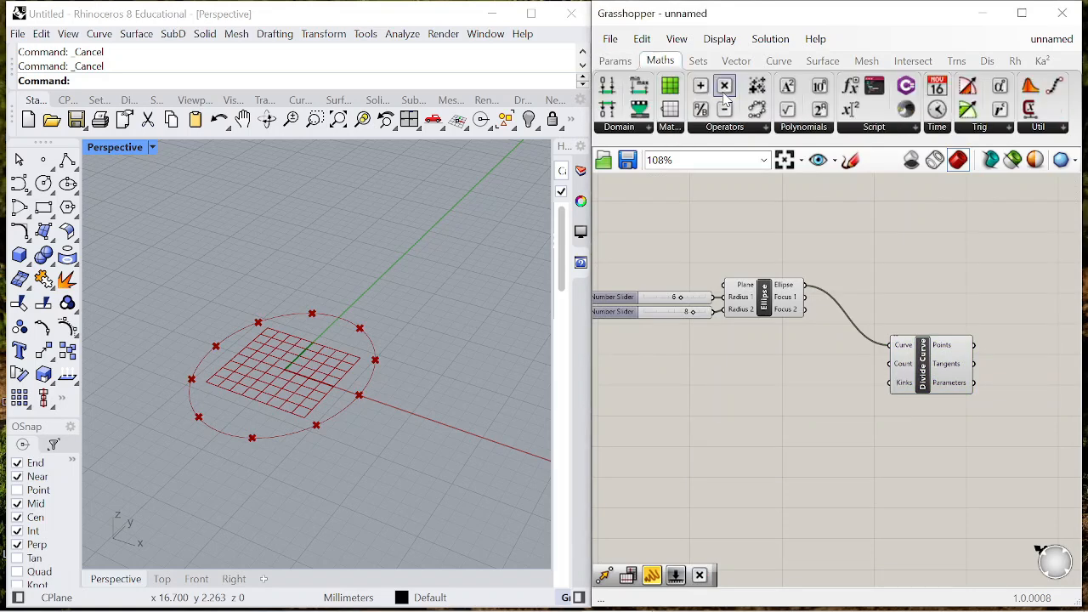
drag(851, 313, 911, 343)
scroll(855, 398, up, 5)
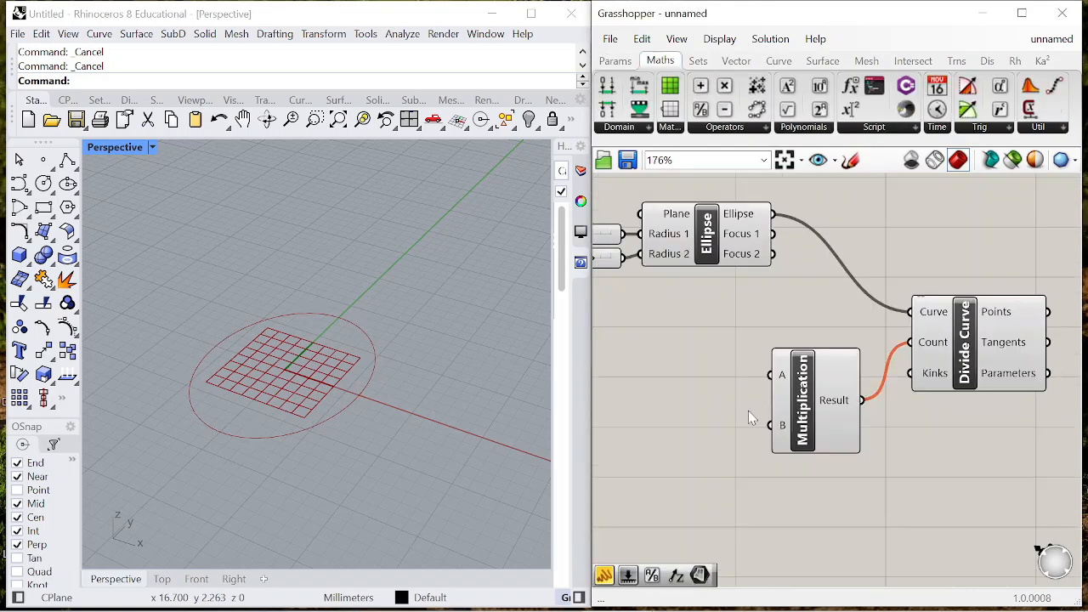
- Create a panel containing 2 and connect it to the Multiplication component's B input
double_click(716, 421)
text(//2)
key(Return)
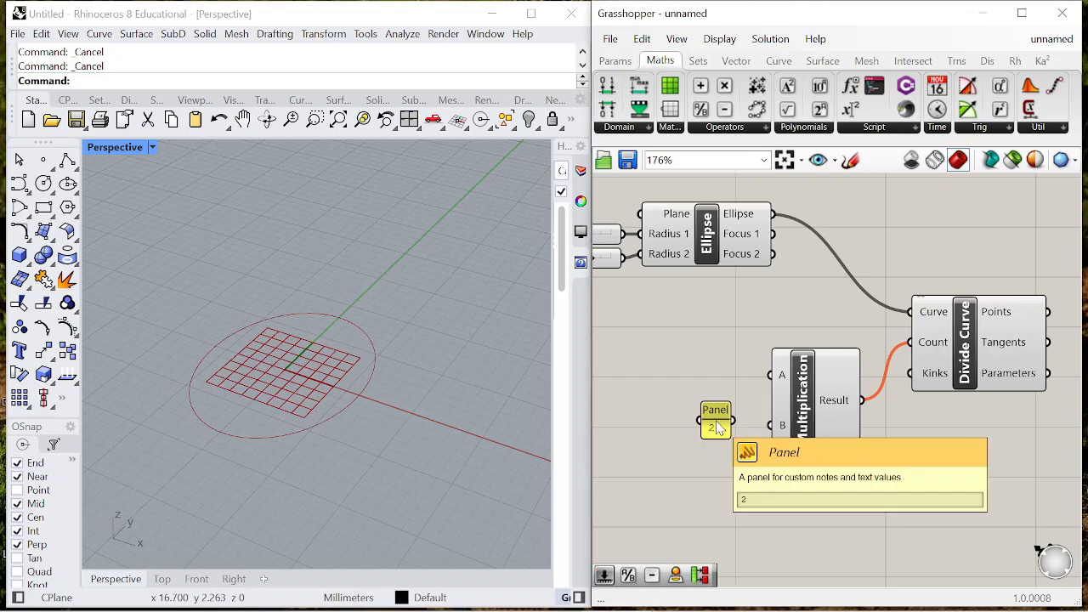
drag(724, 416, 736, 421)
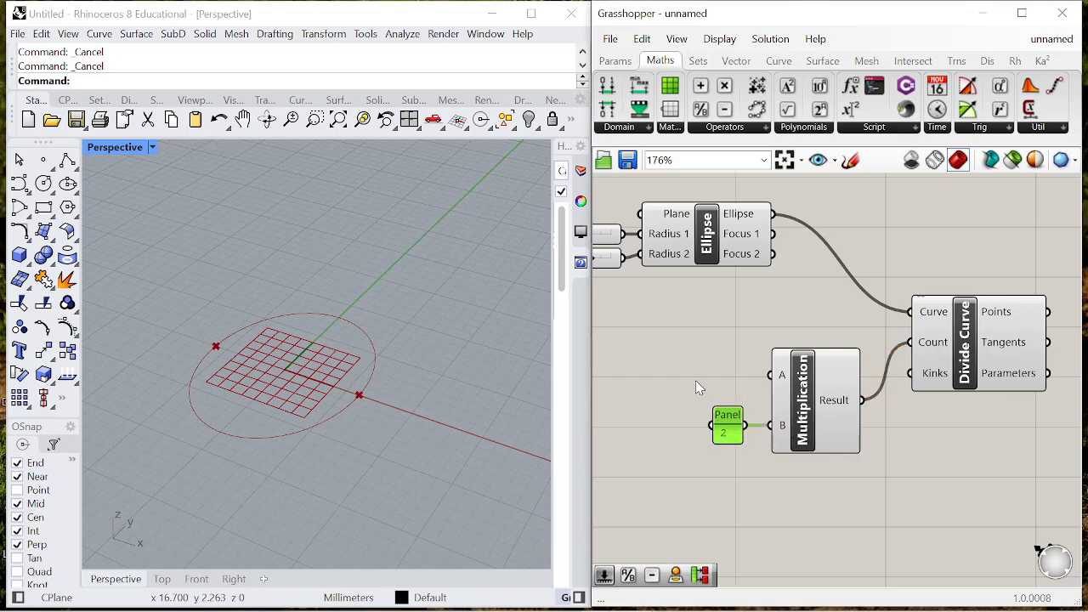
- Connect a new number slider to the Multiplication component's A input and set it to 10
double_click(697, 380)
text(0<1)
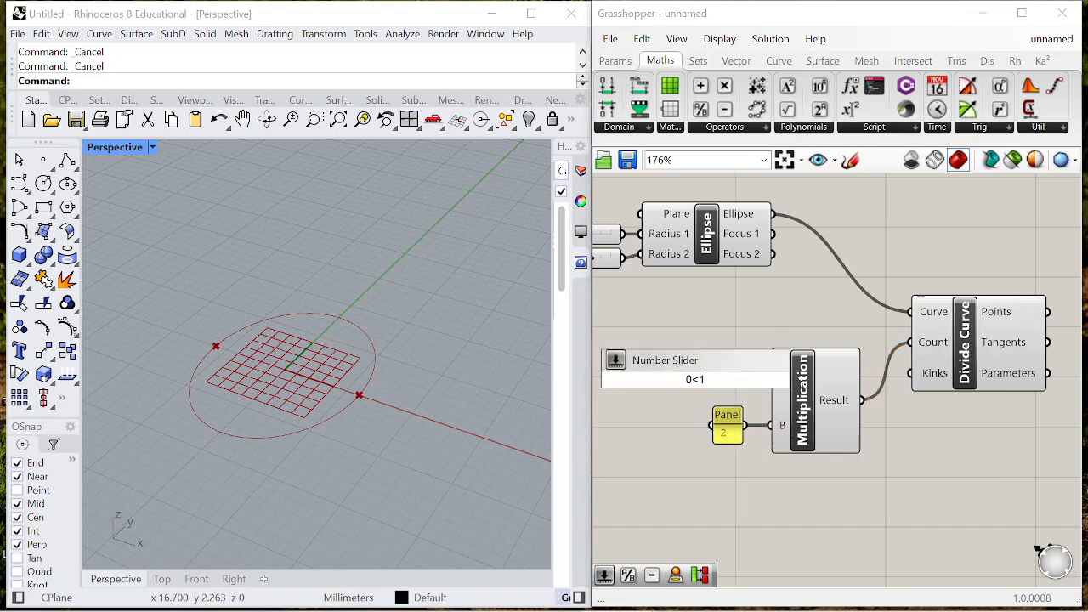
key(Return)
right_drag(697, 380, 765, 380)
scroll(765, 380, down, 3)
scroll(767, 380, up, 2)
drag(733, 387, 837, 383)
scroll(820, 385, up, 2)
scroll(825, 357, down, 4)
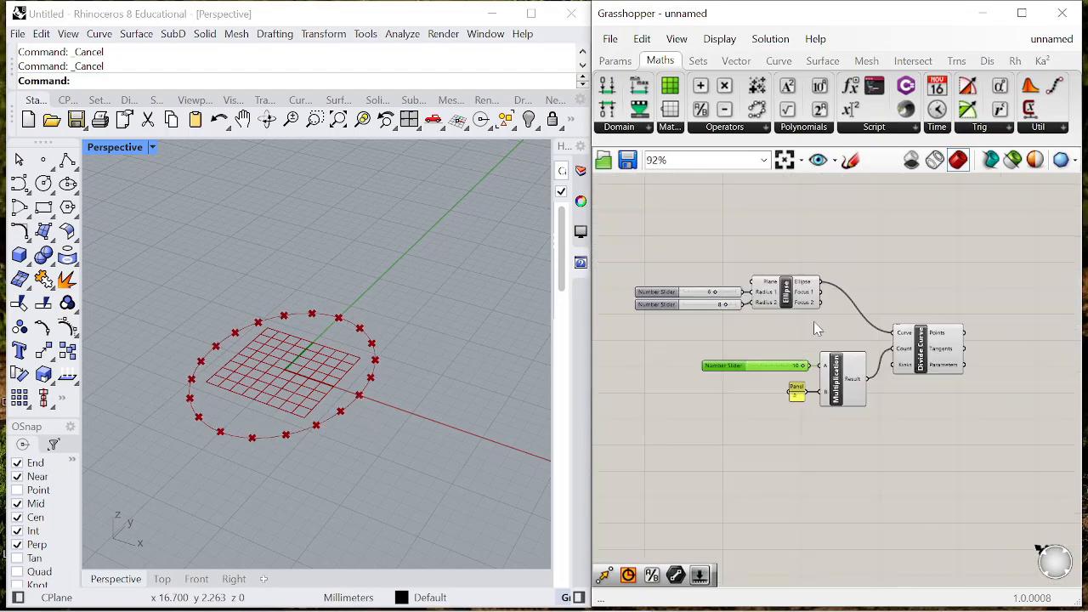
- Add a two-point Line component and connect the Divide Curve points to its End Point
double_click(1020, 352)
text(line)
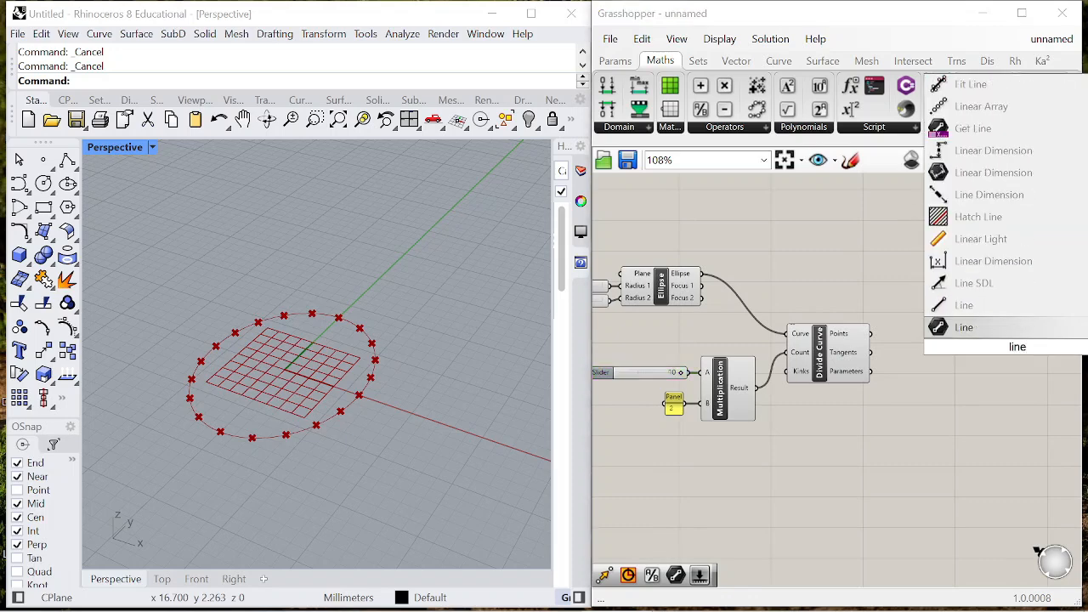
click(977, 306)
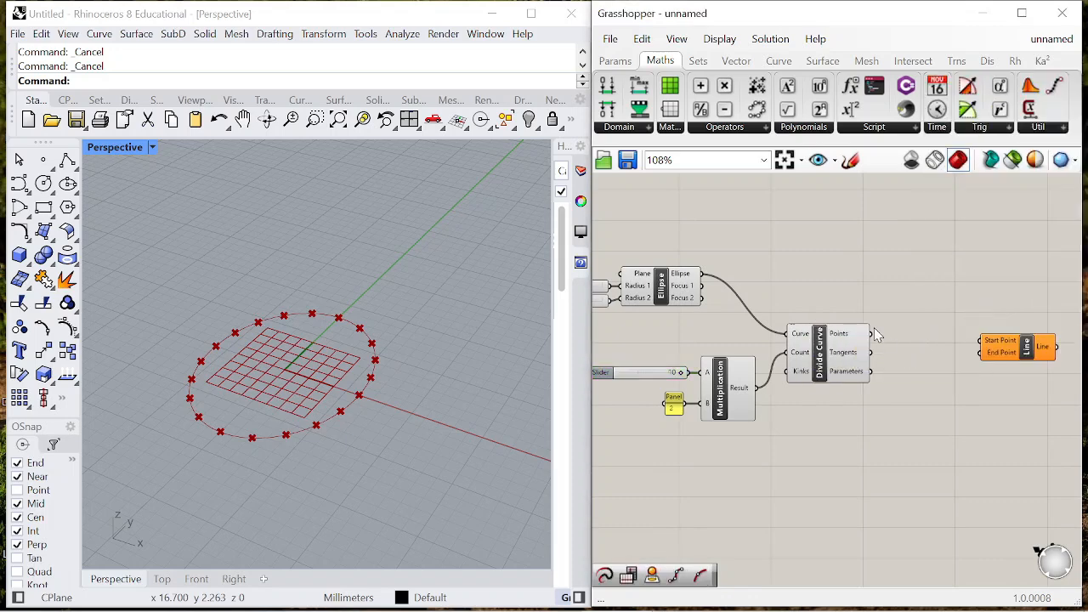
drag(991, 357, 899, 300)
- Add an Area component fed by the ellipse and connect its Centroid to the Line component's Start Point
click(797, 278)
double_click(797, 278)
text(area)
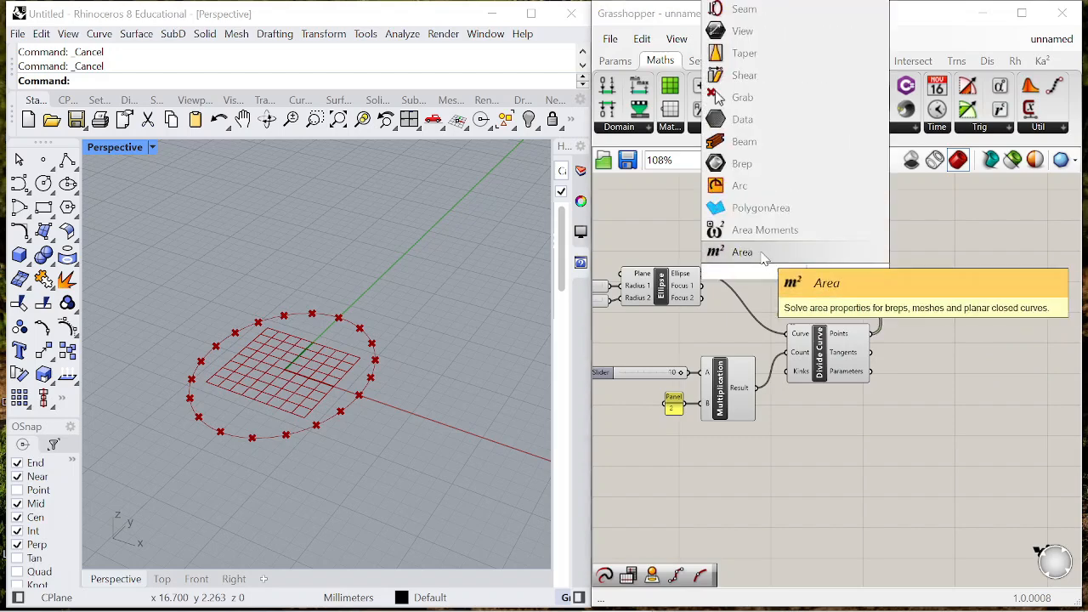
click(740, 250)
drag(708, 288, 756, 286)
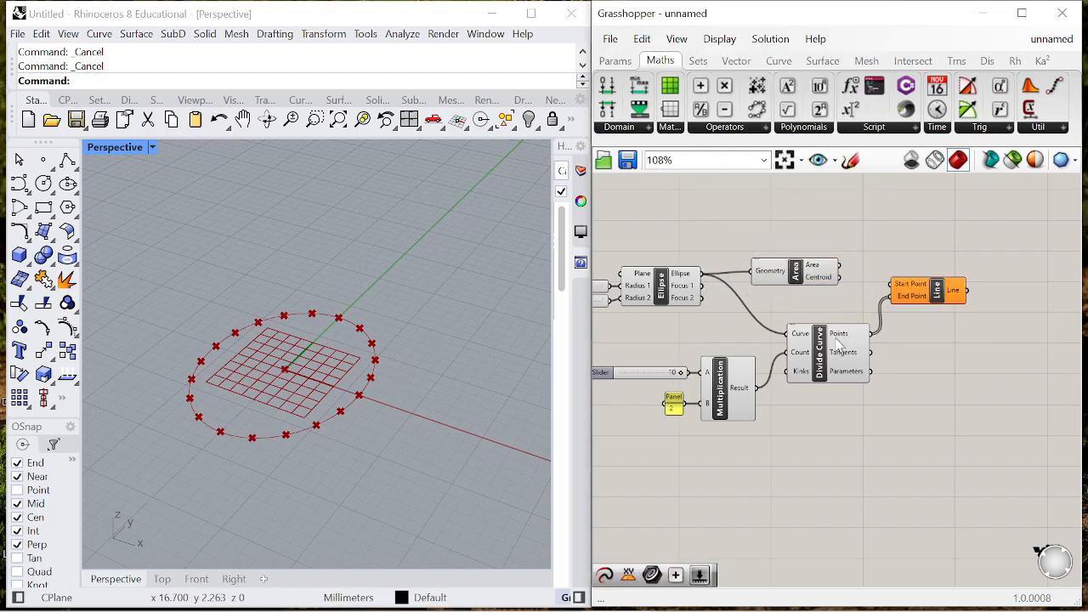
drag(866, 288, 895, 284)
drag(795, 278, 820, 266)
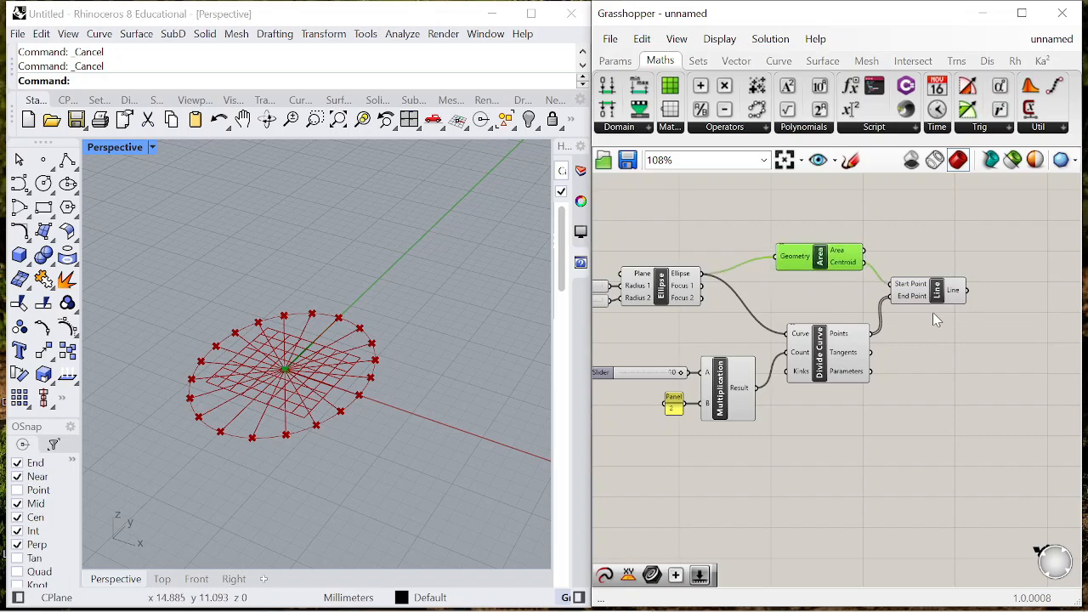
drag(953, 296, 960, 301)
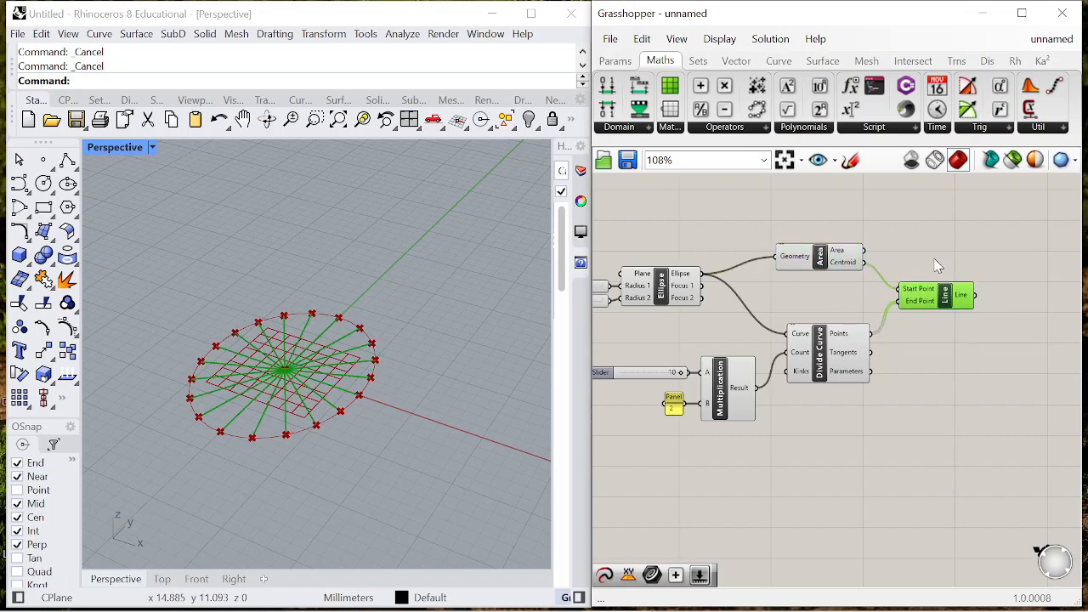
- Add an Extend Curve component and connect the Line output to its Curve input
scroll(950, 270, down, 4)
scroll(986, 293, up, 2)
scroll(984, 291, up, 3)
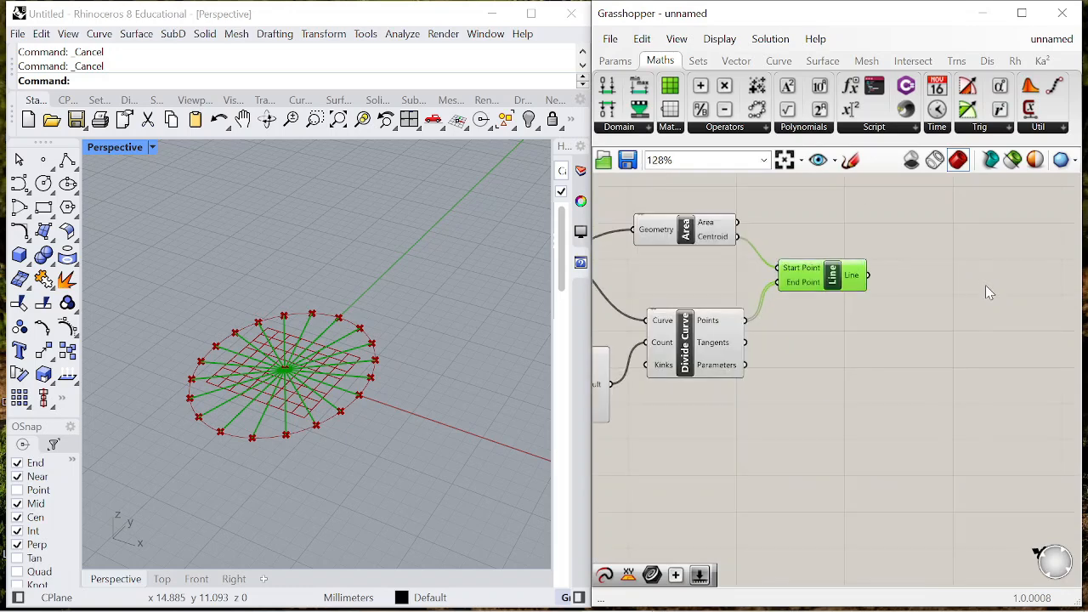
scroll(930, 287, up, 1)
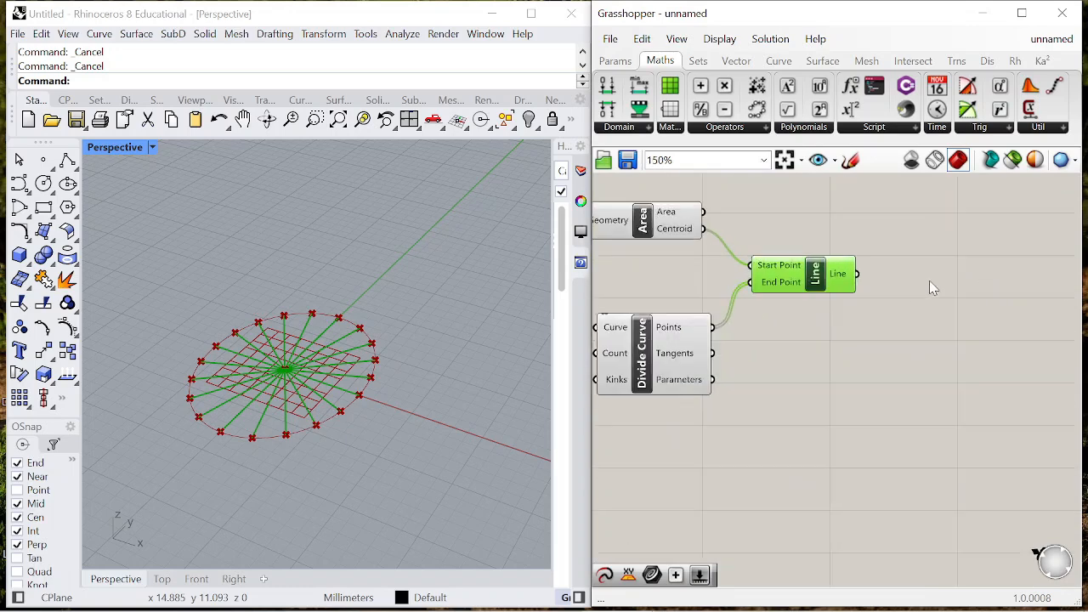
double_click(935, 285)
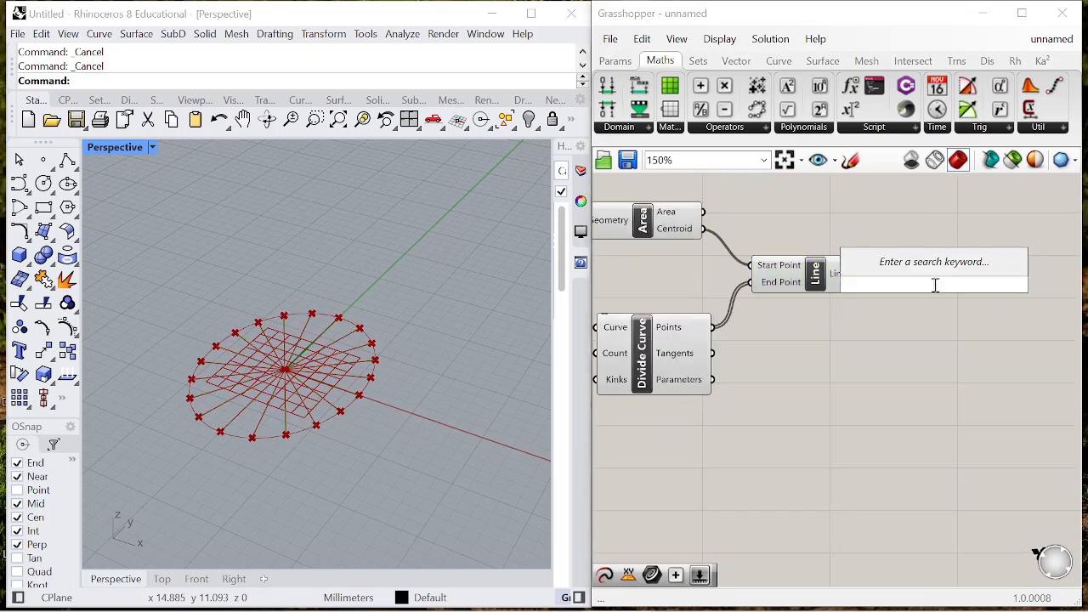
text(extend)
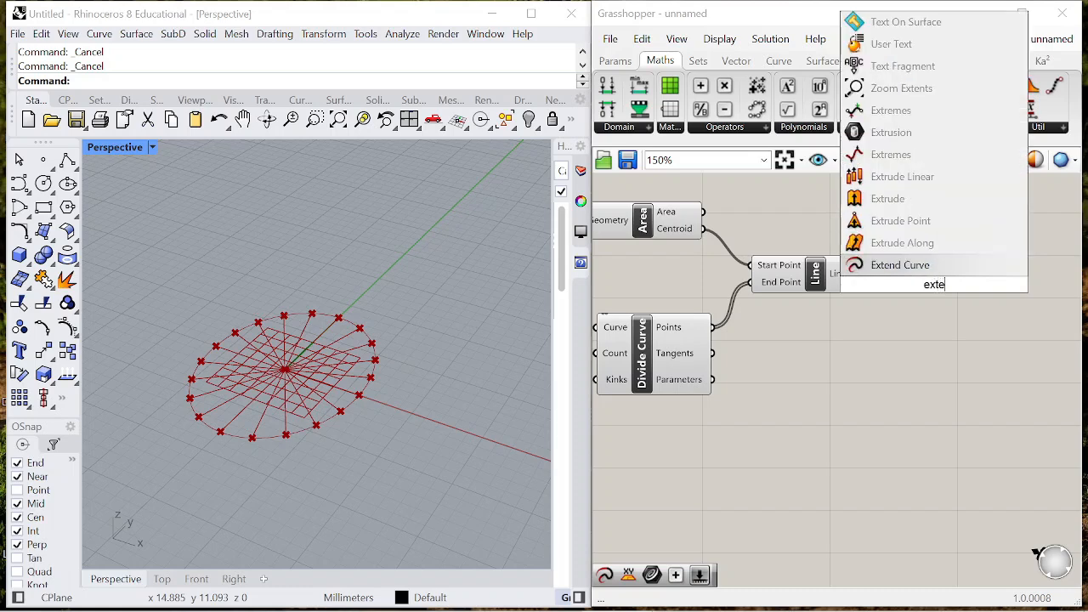
click(908, 266)
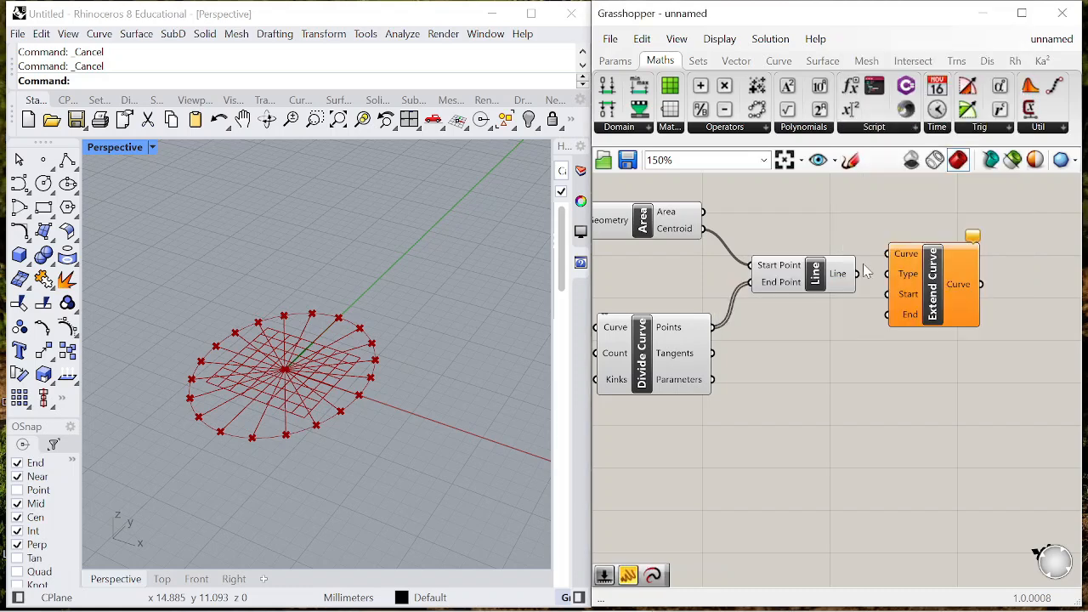
scroll(888, 268, down, 3)
drag(857, 283, 1017, 321)
- Create a panel containing 0 and connect it to the Start input of Extend Curve
double_click(926, 357)
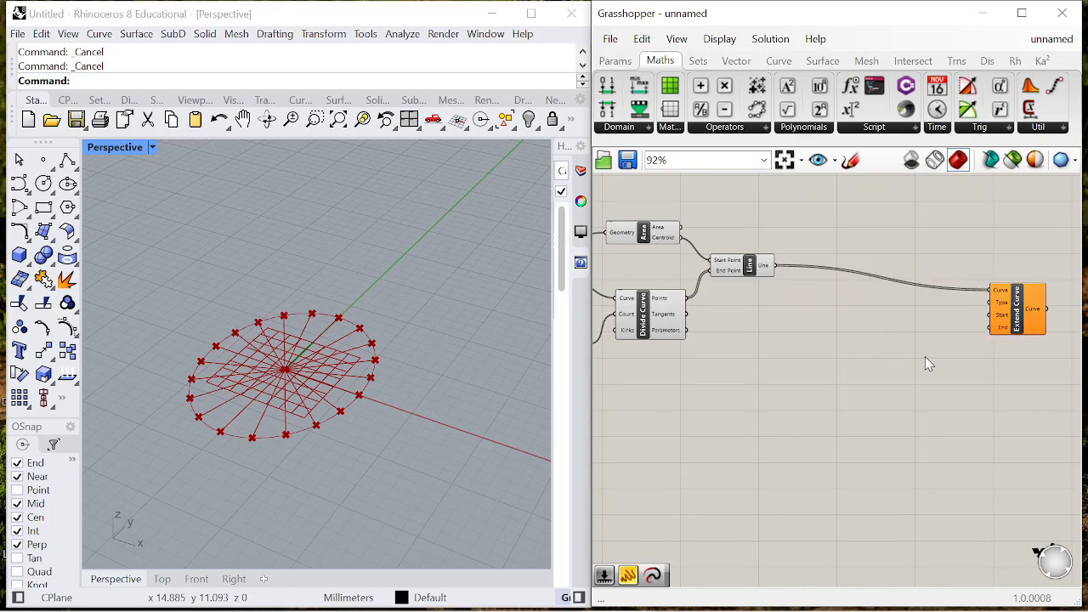
text("0)
key(Return)
scroll(927, 360, up, 3)
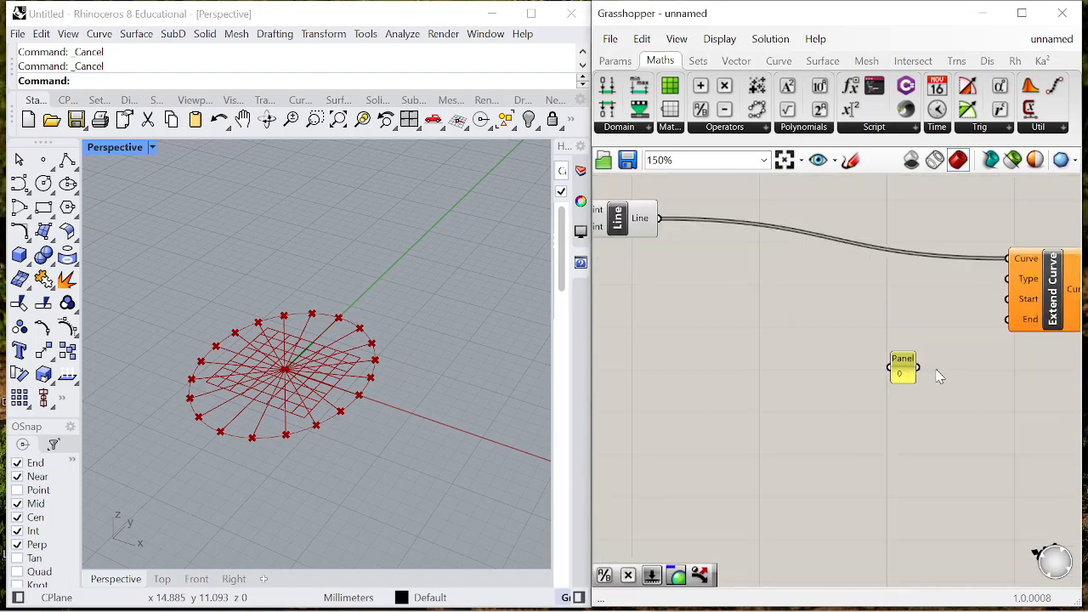
drag(908, 365, 977, 297)
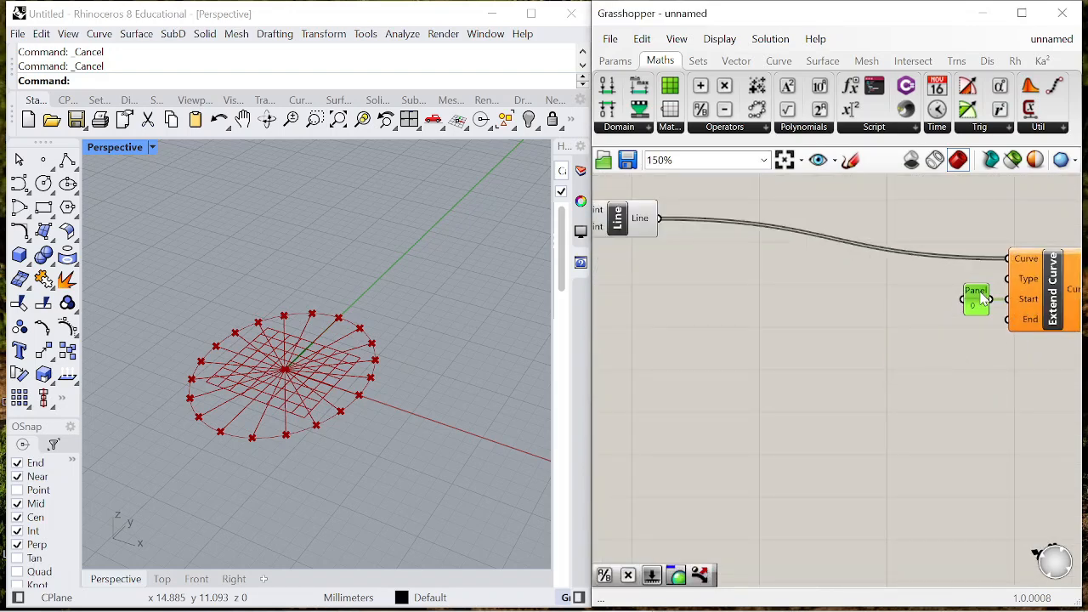
- Add a List Length component and connect the Divide Curve points to its List input
scroll(973, 299, down, 4)
scroll(970, 304, up, 2)
scroll(970, 306, up, 1)
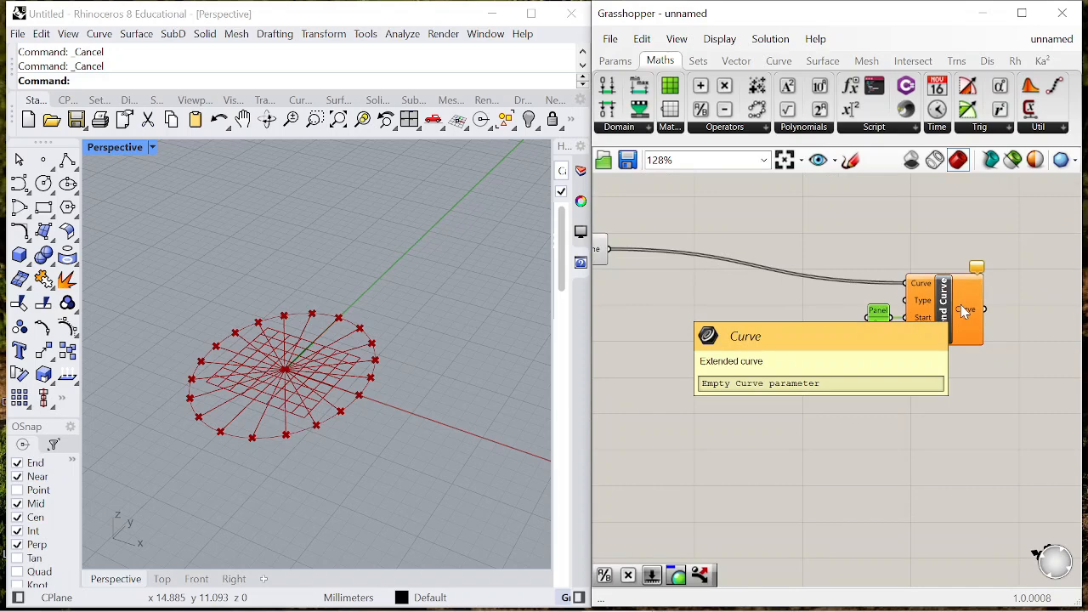
scroll(963, 311, down, 1)
double_click(808, 352)
text(list length)
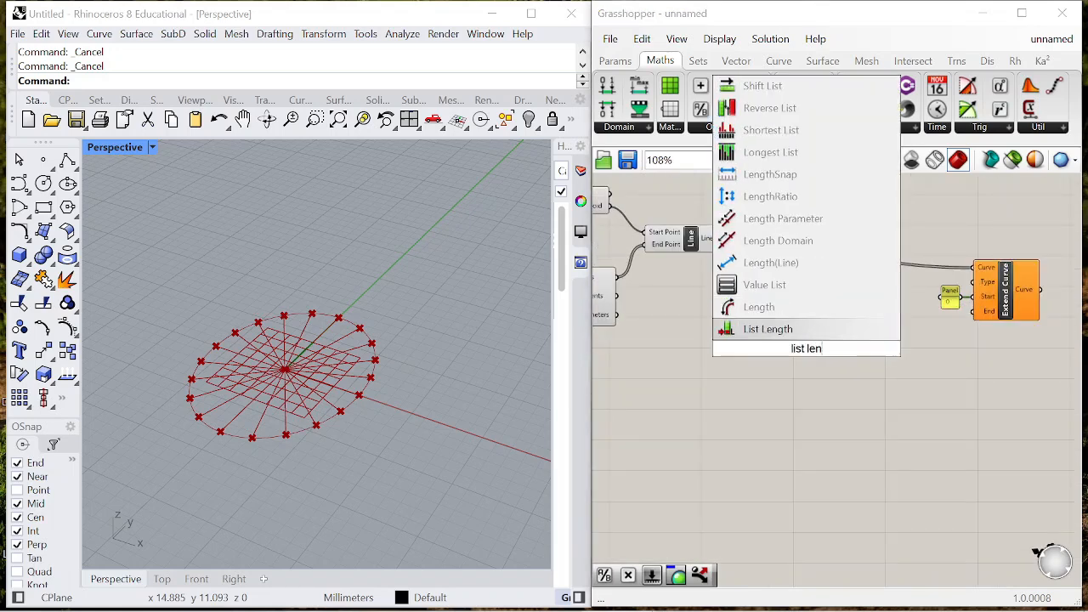
click(765, 329)
drag(803, 345, 777, 333)
- Add a Subtraction component and connect the List Length output to its A input
scroll(653, 286, up, 2)
double_click(894, 383)
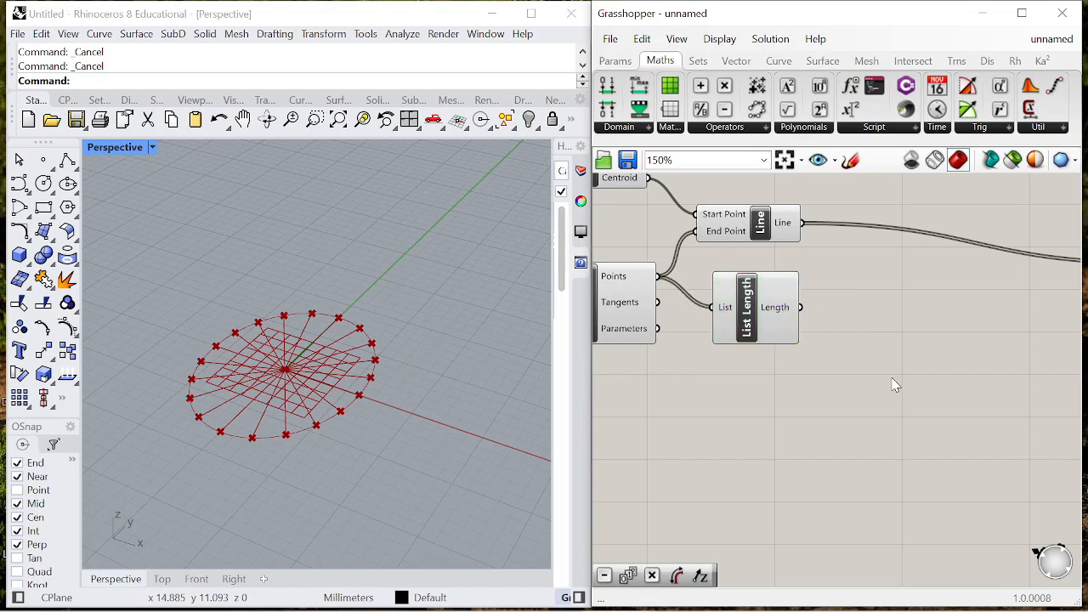
text(subs)
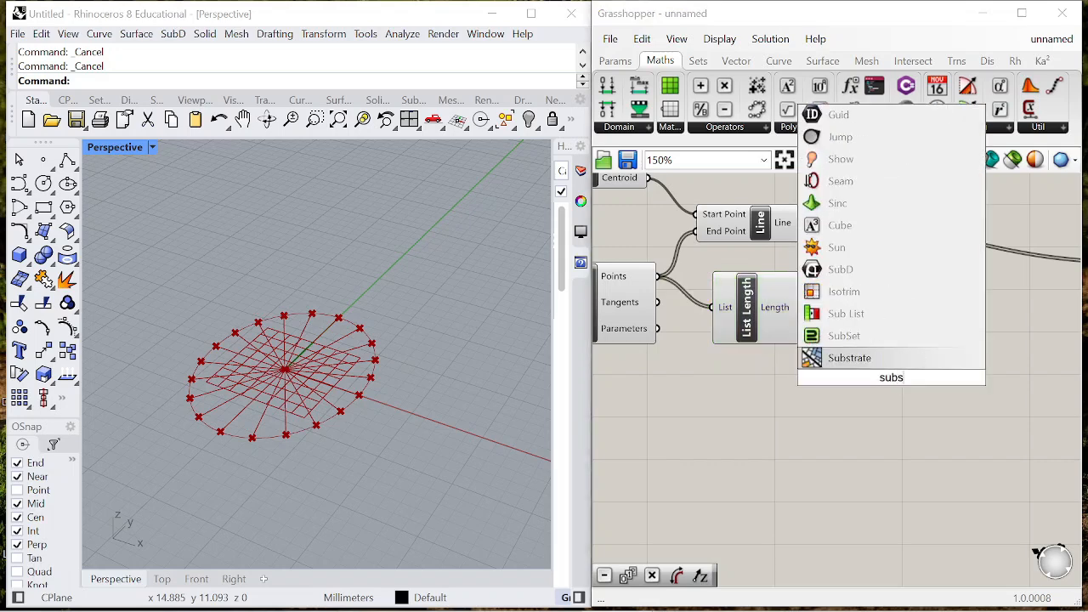
text(tra)
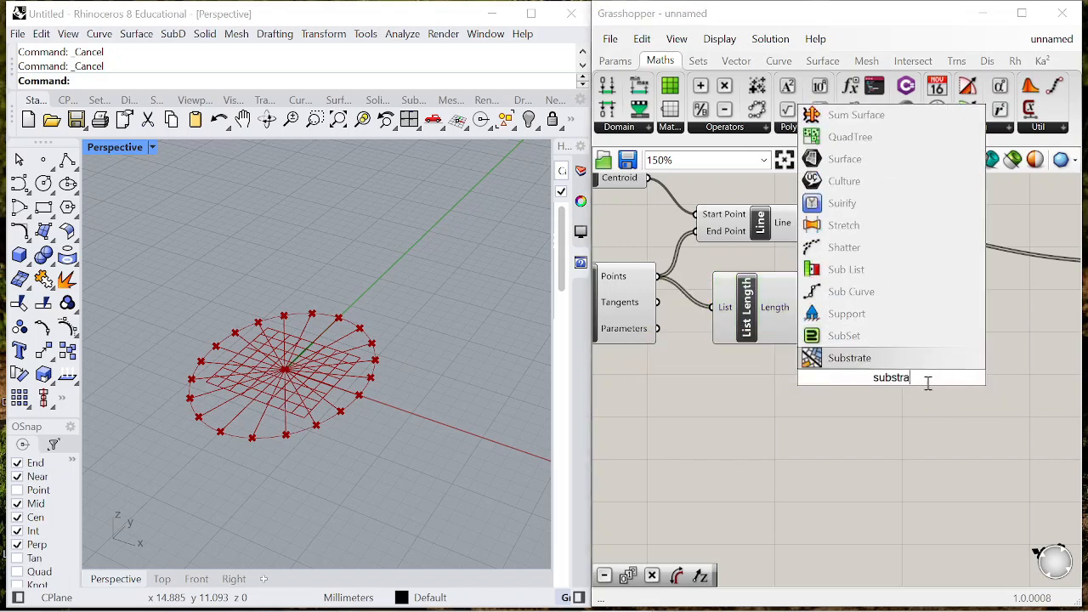
drag(724, 110, 903, 342)
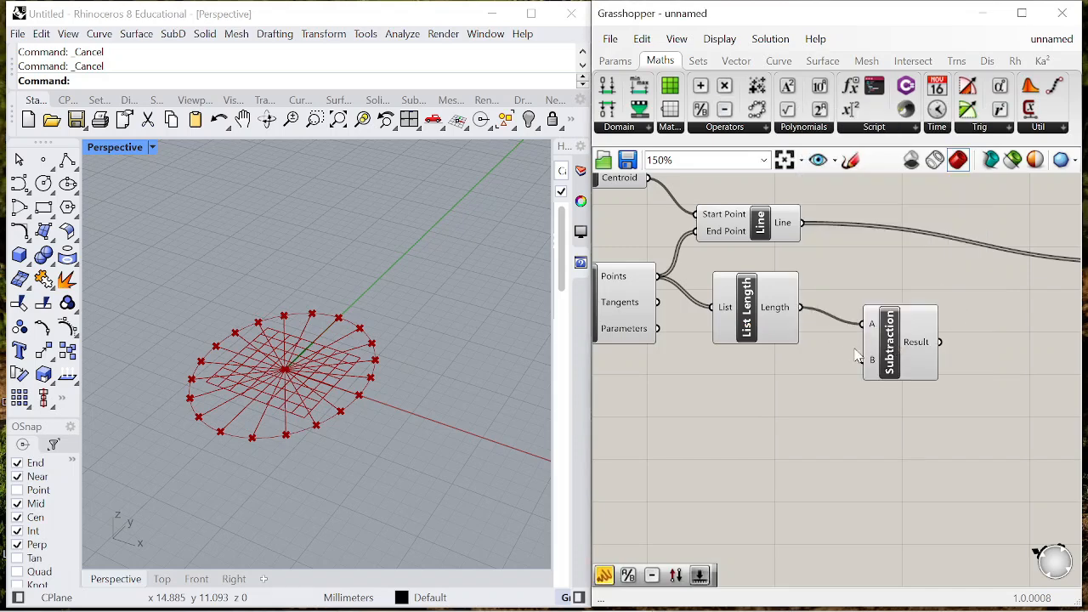
- Create a panel containing 1 and connect it to the B input of the Subtraction component
double_click(805, 426)
text(//1)
key(Return)
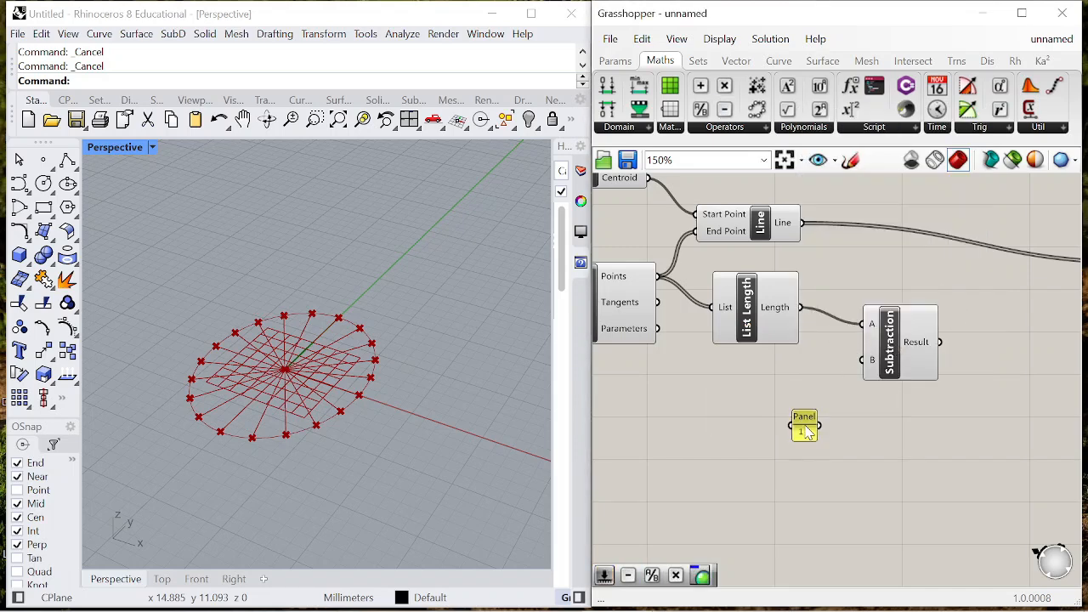
drag(804, 423, 834, 369)
right_drag(974, 361, 917, 365)
- Add a Range component and connect the Subtraction result to its Steps input
scroll(917, 366, up, 1)
double_click(917, 361)
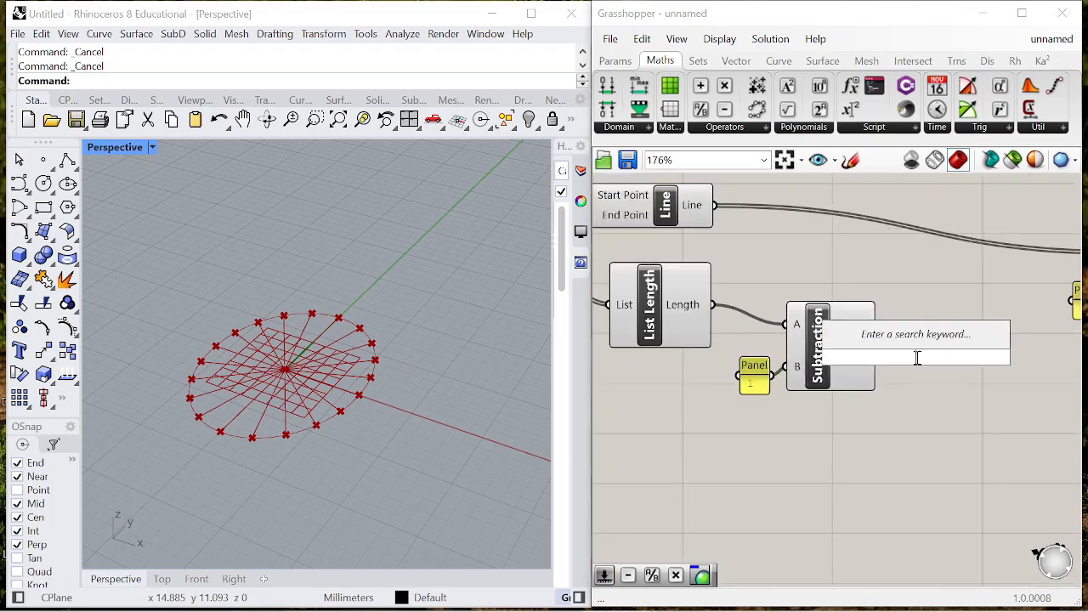
text(range)
key(Return)
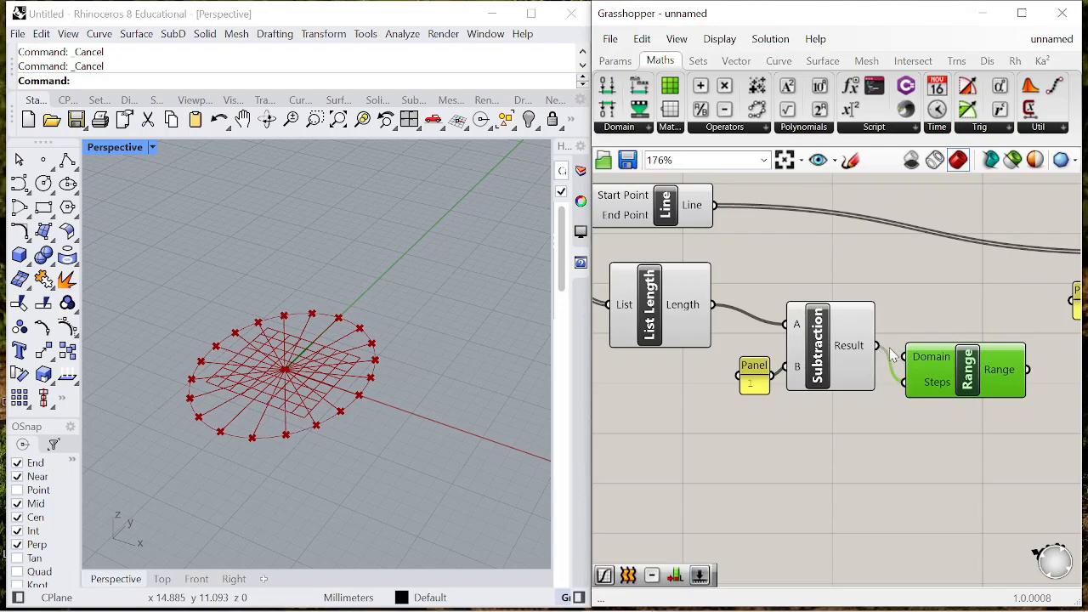
right_drag(890, 351, 820, 340)
scroll(850, 349, down, 2)
drag(877, 358, 874, 331)
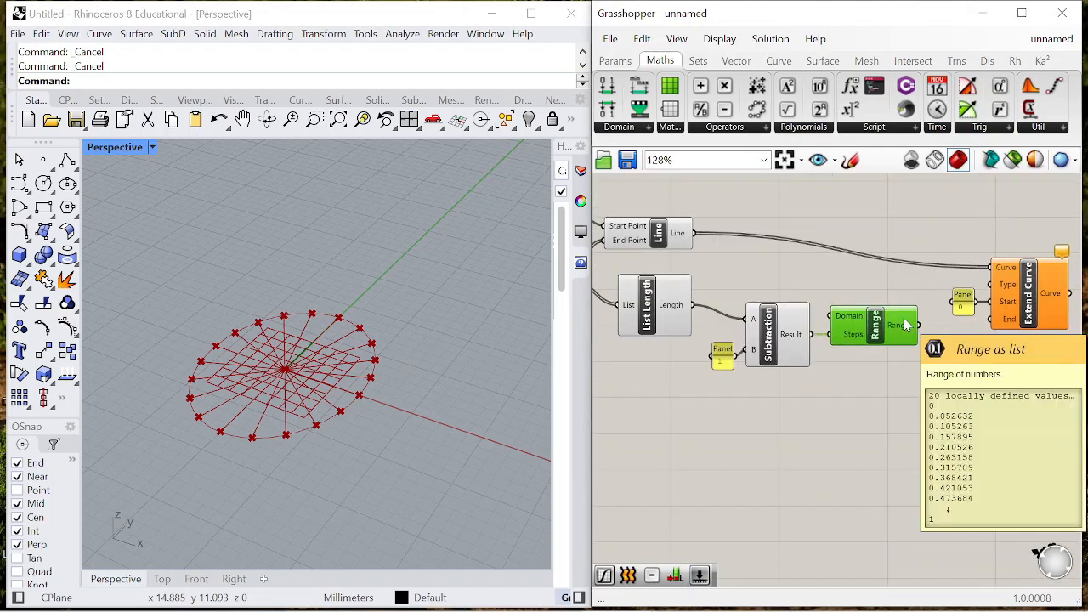
- Move the Extend Curve component together with its 0 panel away from the Range component to make room between them
right_drag(901, 327, 777, 330)
drag(948, 333, 824, 258)
right_drag(827, 260, 775, 241)
scroll(786, 250, down, 1)
drag(847, 290, 1008, 267)
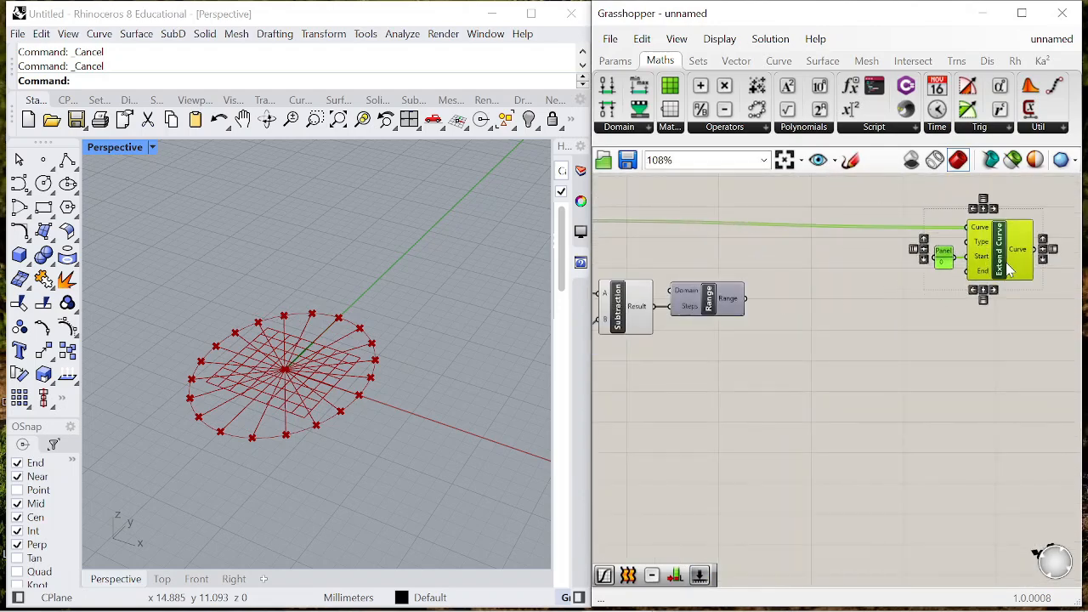
- Add a Graph Mapper, connect the Range output to it and place it beside the Range component
double_click(940, 367)
text(graph)
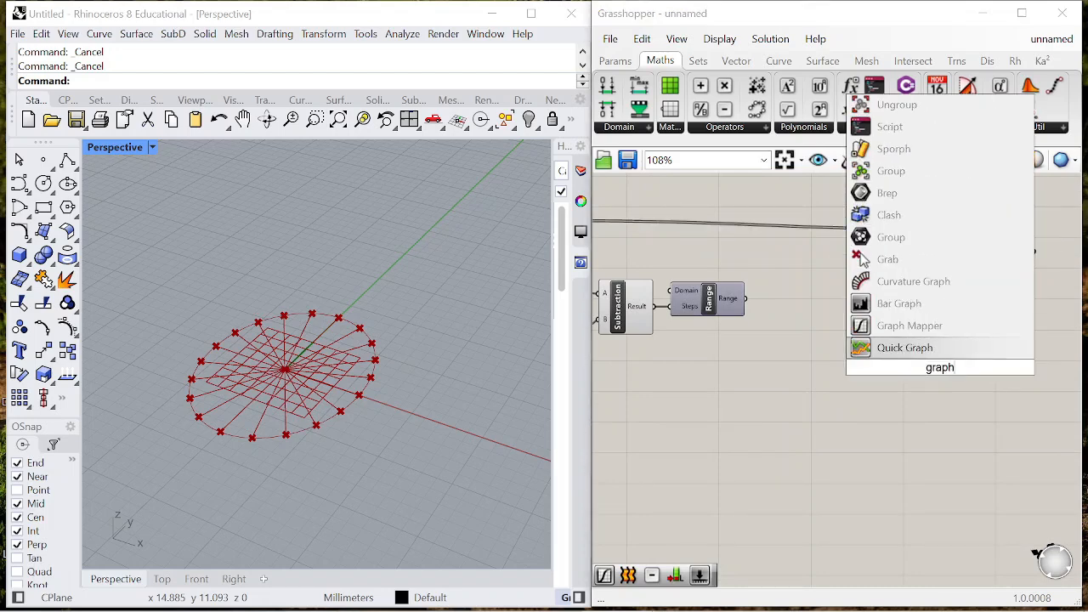
click(902, 348)
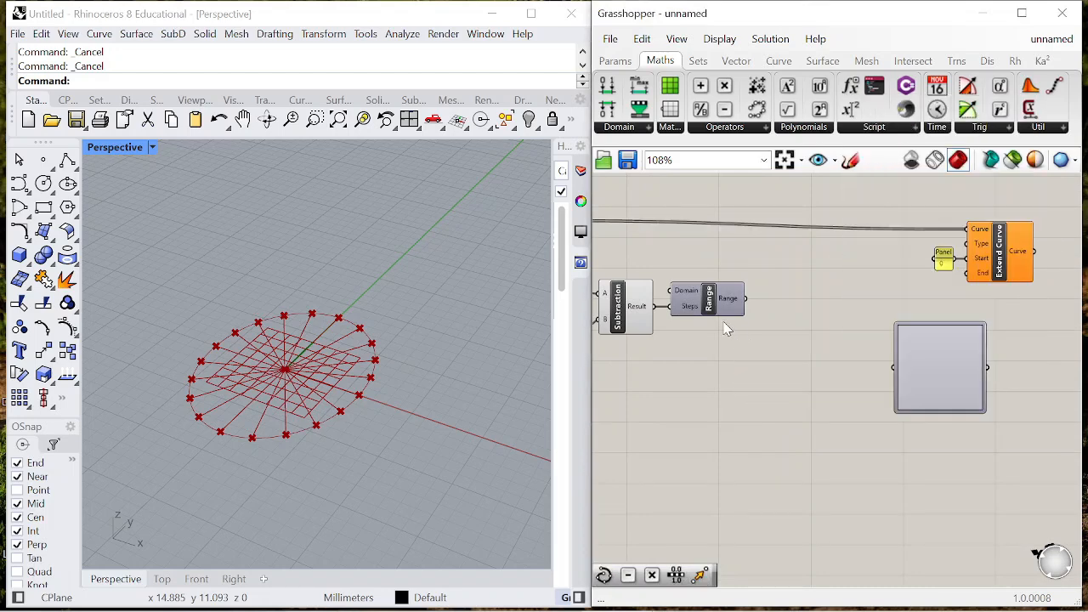
drag(755, 308, 894, 368)
drag(959, 379, 835, 314)
- Set the Graph Mapper's graph type to Bezier
right_click(834, 314)
click(923, 517)
right_click(821, 321)
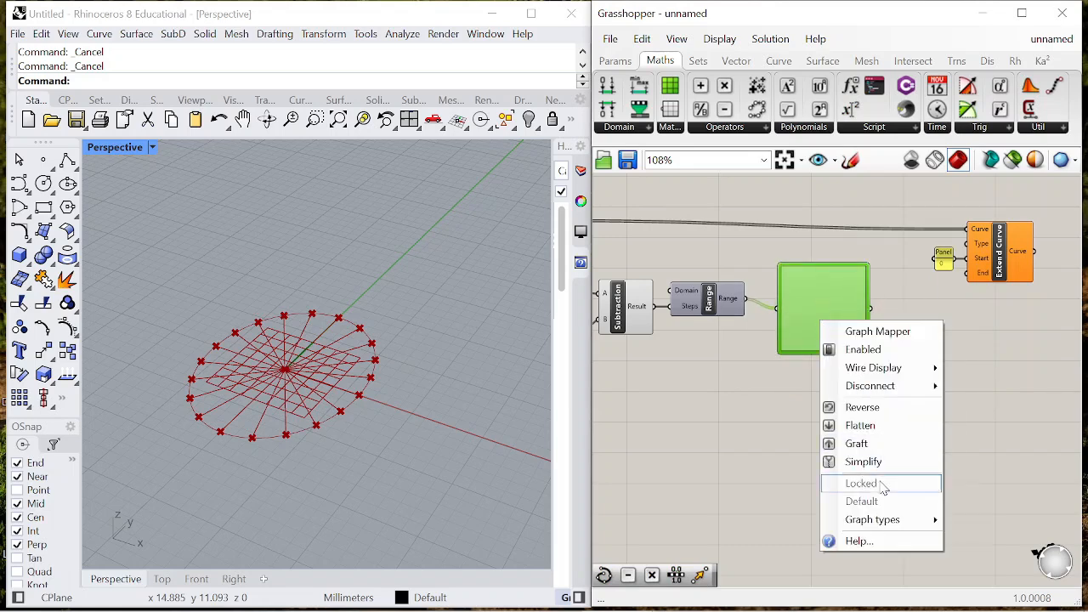
mouse_move(886, 522)
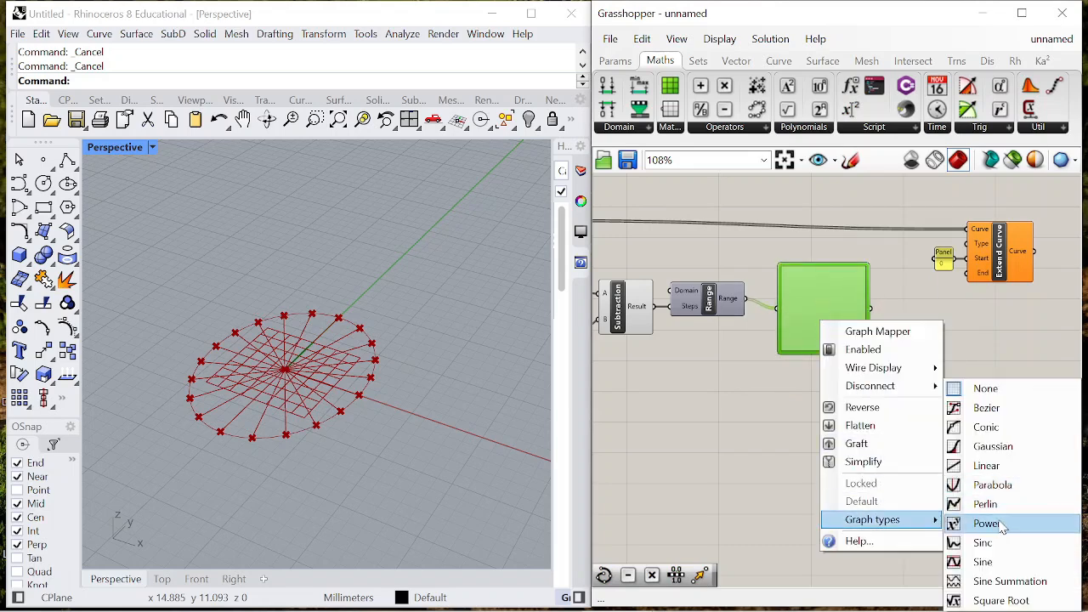
click(986, 409)
scroll(775, 299, up, 3)
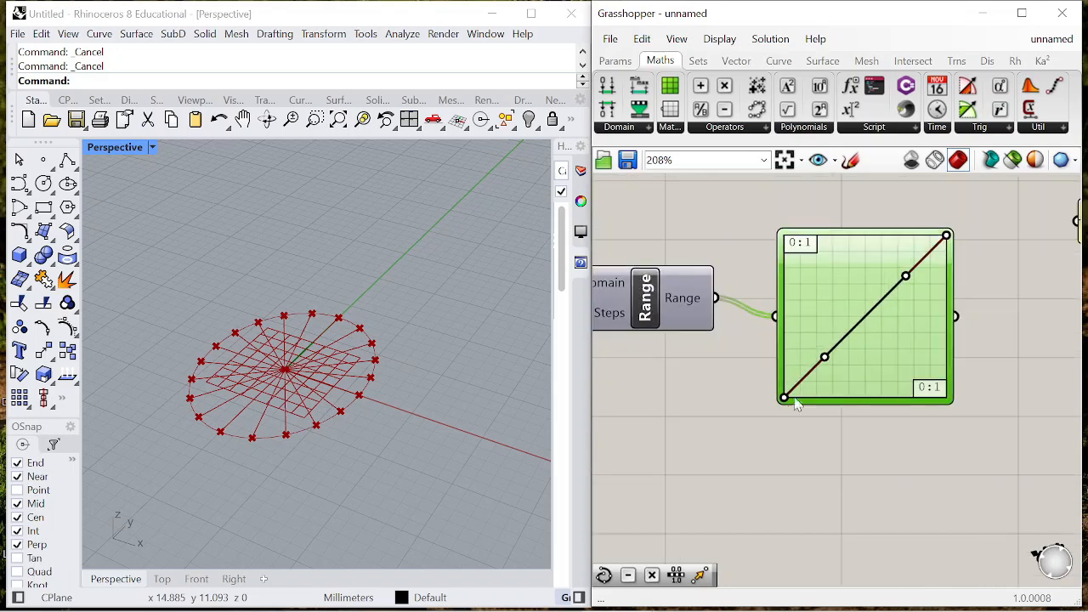
- Shape the Bezier graph into an arch by raising its start, lowering its end and moving both handles to the upper edge
drag(784, 398, 784, 342)
drag(950, 253, 950, 329)
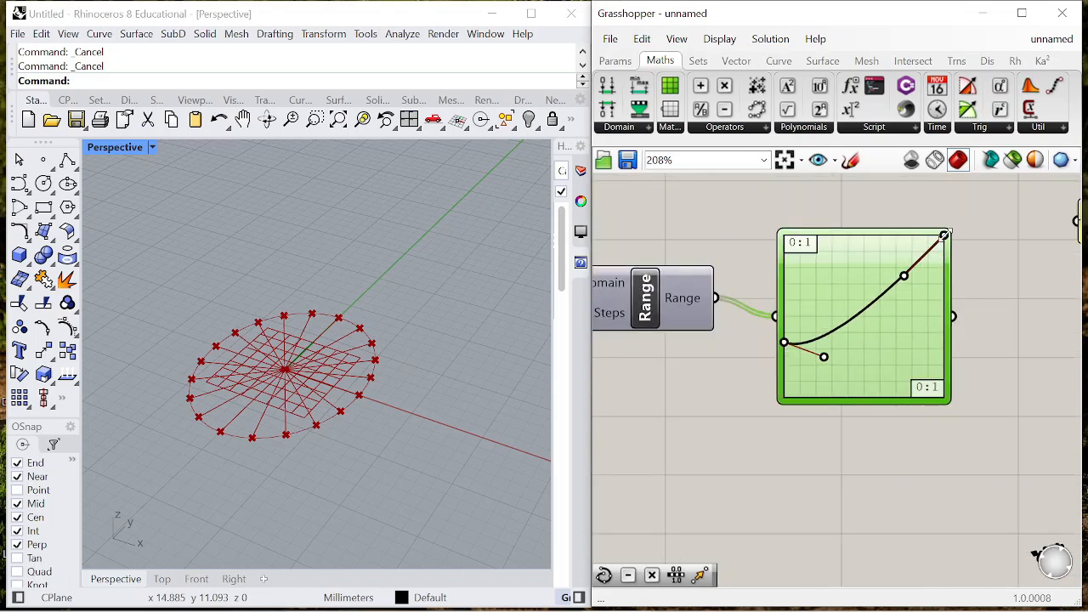
drag(944, 235, 944, 340)
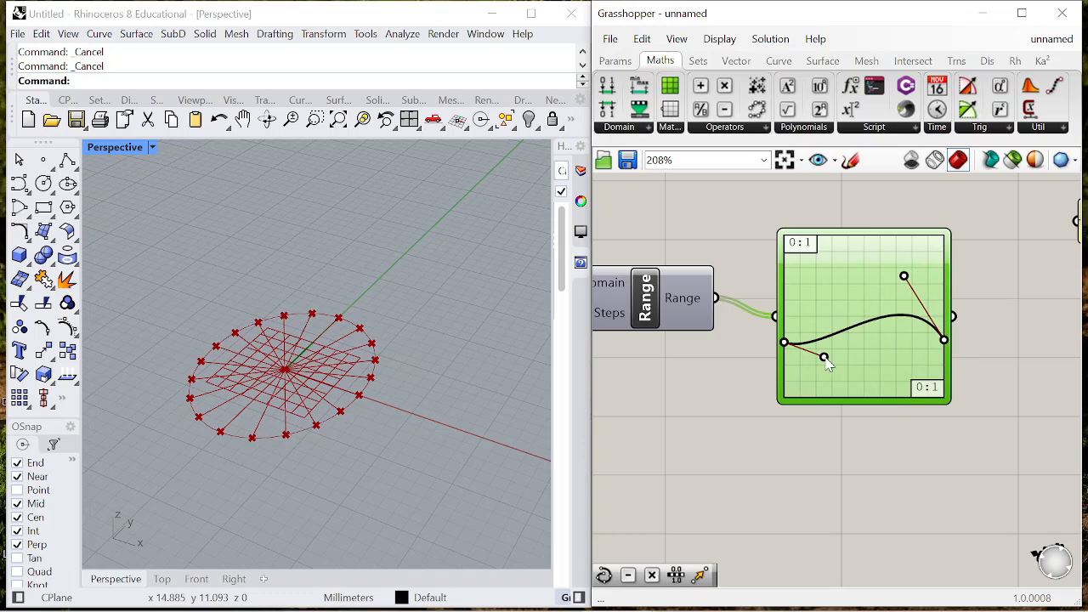
drag(824, 358, 831, 235)
drag(907, 292, 910, 236)
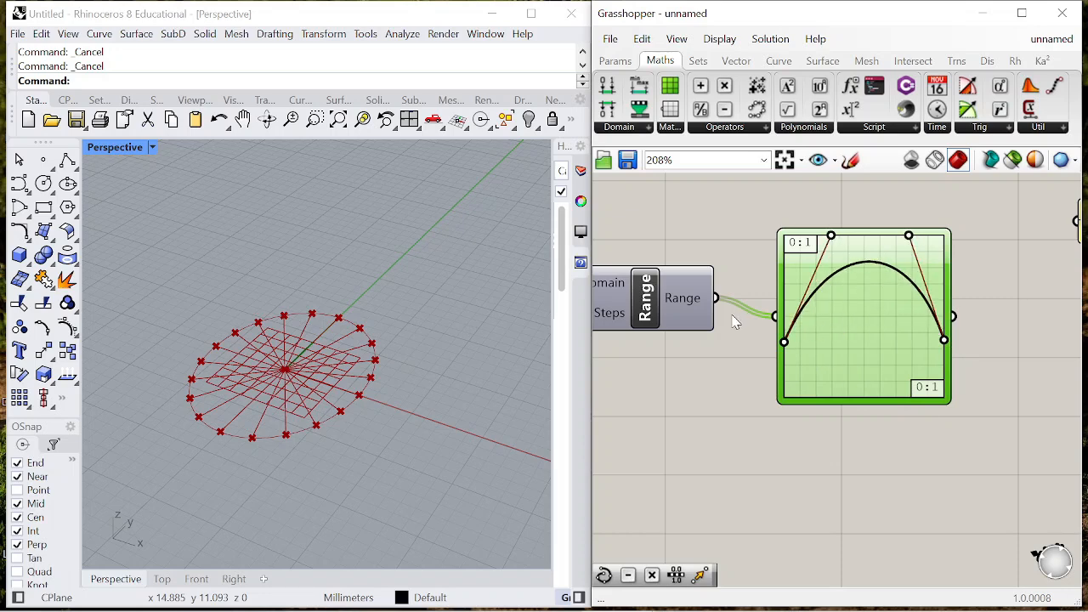
- Add a Multiplication component with the Graph Mapper output in A and a number slider set to 10 in B
scroll(799, 323, down, 2)
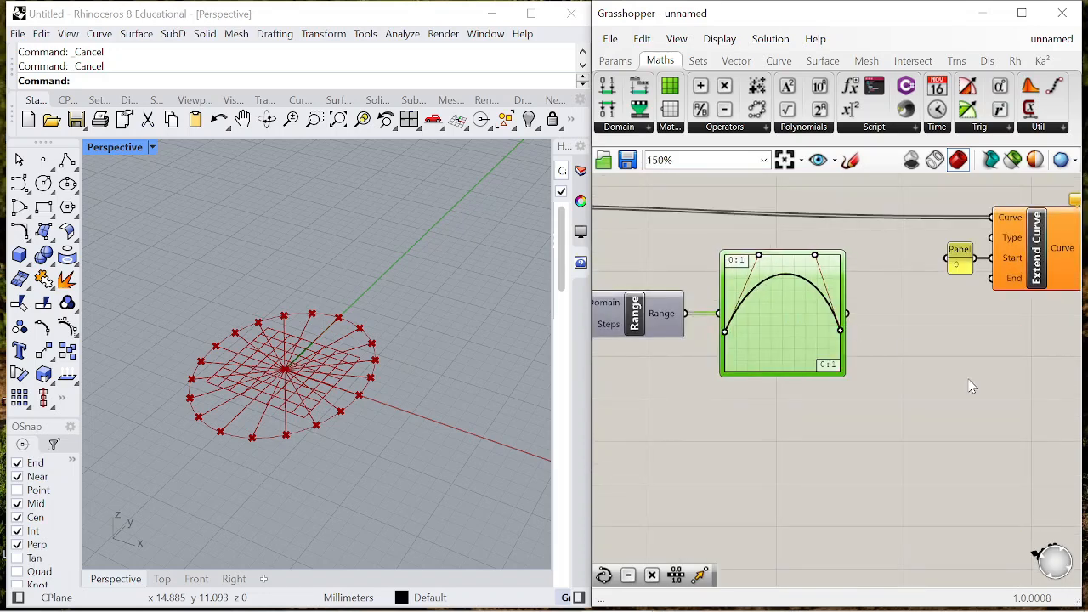
drag(924, 362, 922, 358)
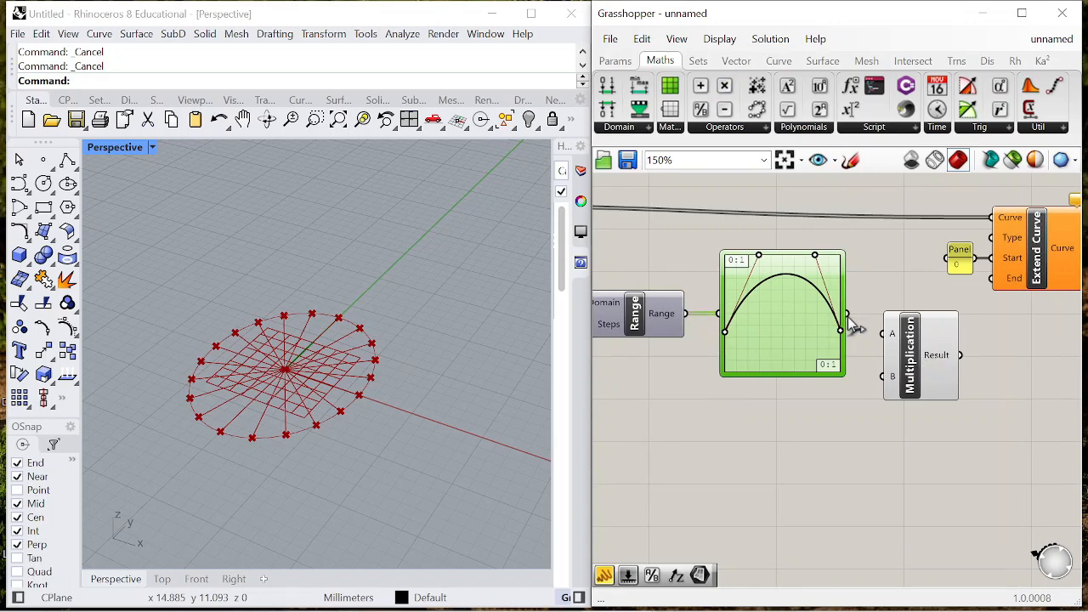
double_click(800, 474)
text(0<10)
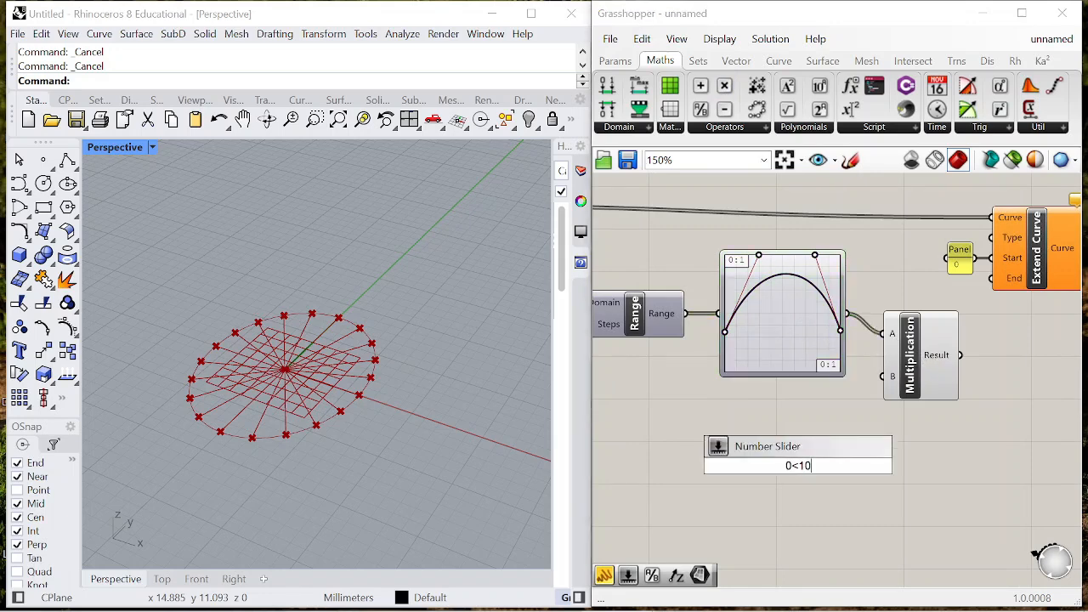
key(Return)
drag(887, 465, 875, 382)
drag(750, 472, 708, 403)
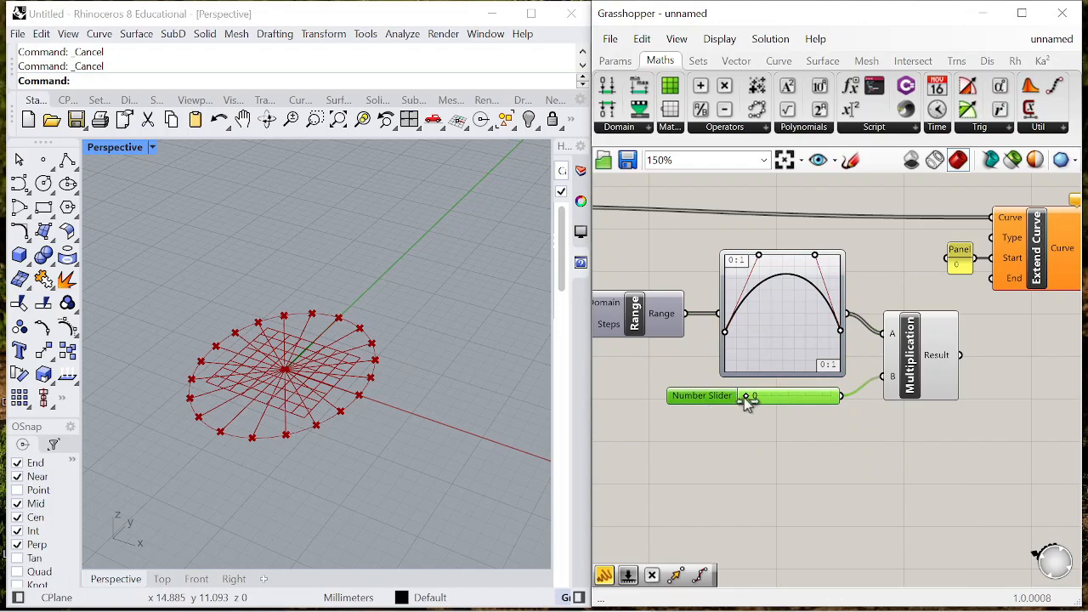
scroll(782, 415, down, 3)
scroll(939, 369, up, 3)
- Connect the Multiplication result to the End input of Extend Curve
drag(889, 313, 892, 311)
right_drag(927, 284, 901, 284)
drag(914, 278, 971, 272)
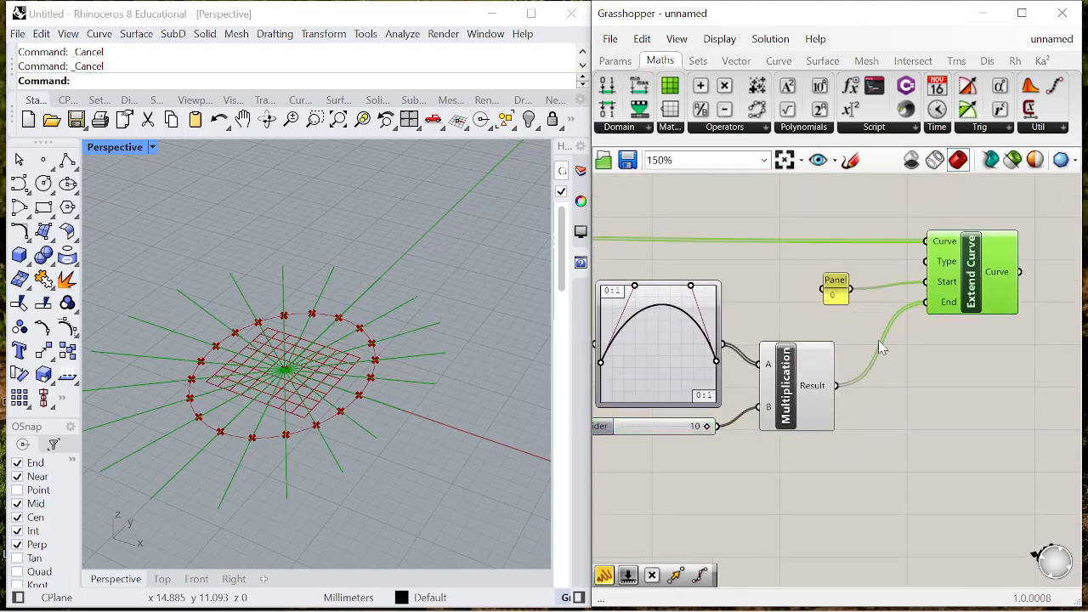
- Adjust the end points and handles of the Bezier graph to fine-tune the lengths of the extended radial lines
scroll(879, 339, down, 2)
scroll(817, 287, up, 4)
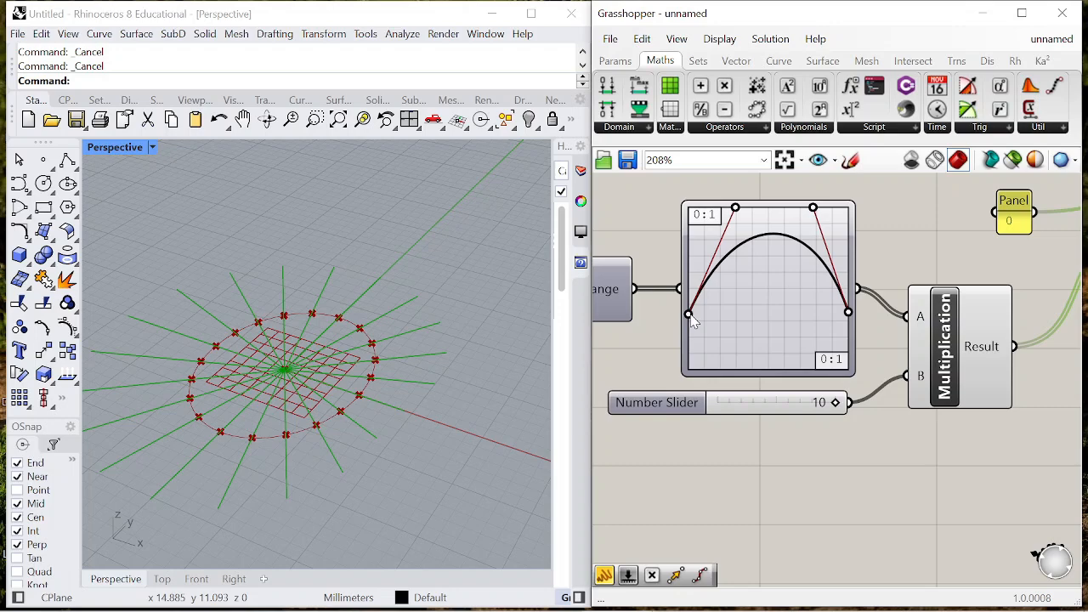
drag(690, 315, 690, 339)
right_drag(311, 387, 376, 431)
mouse_move(689, 339)
mouse_down()
mouse_move(686, 313)
mouse_move(691, 336)
mouse_move(688, 322)
mouse_up()
drag(760, 210, 710, 213)
drag(837, 208, 763, 206)
mouse_move(690, 322)
mouse_down()
mouse_move(688, 363)
mouse_move(689, 317)
mouse_up()
drag(849, 333, 848, 324)
drag(711, 213, 762, 216)
drag(764, 208, 735, 219)
- Add a Shift List component and connect the Line output to its List input
scroll(772, 280, down, 5)
scroll(753, 248, up, 3)
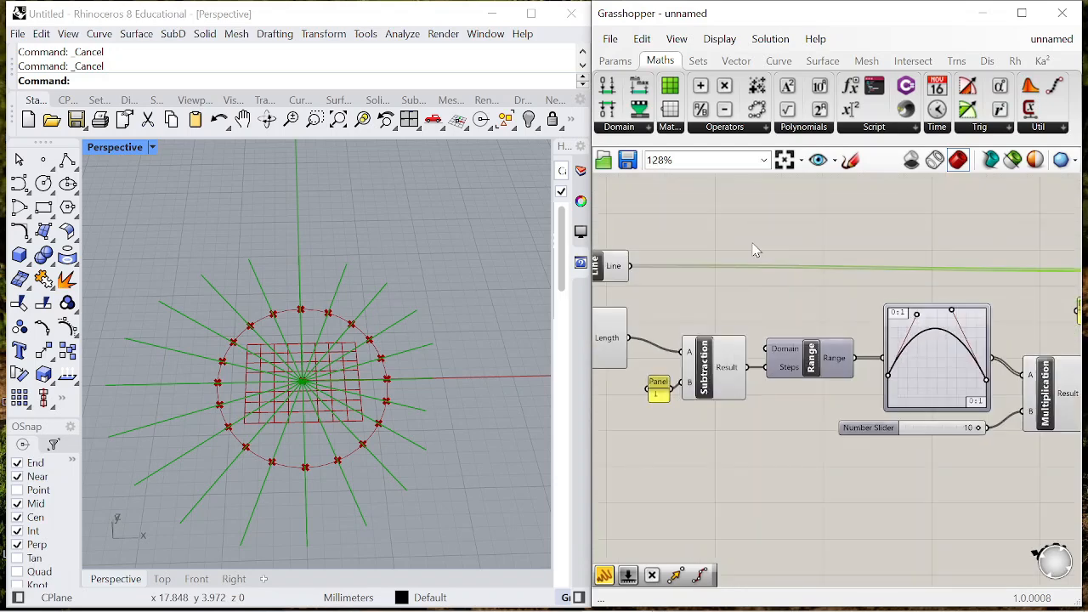
double_click(754, 243)
text(shift)
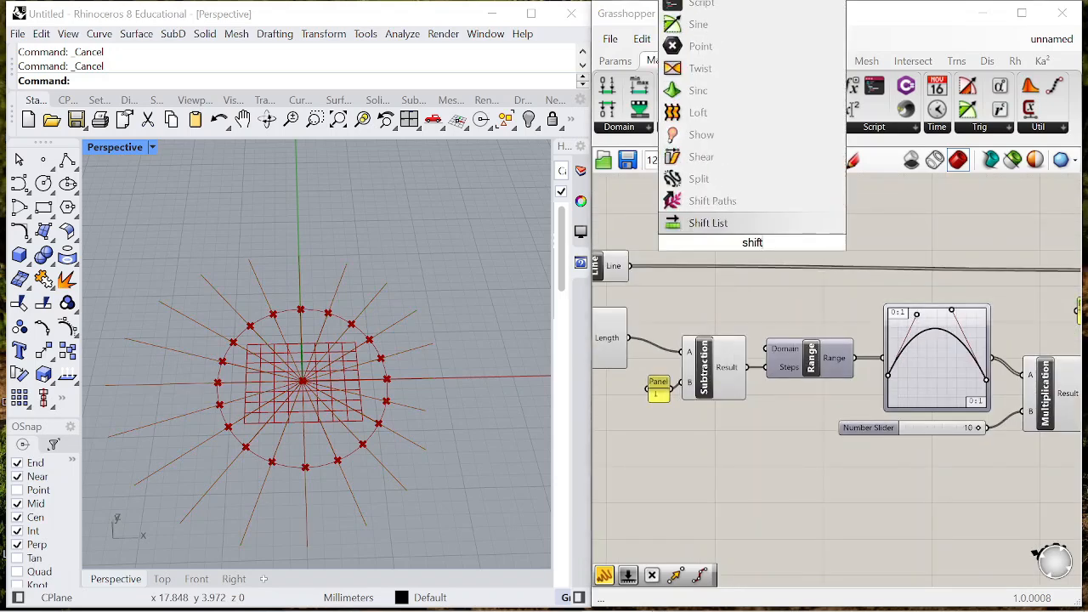
click(727, 228)
drag(630, 267, 933, 225)
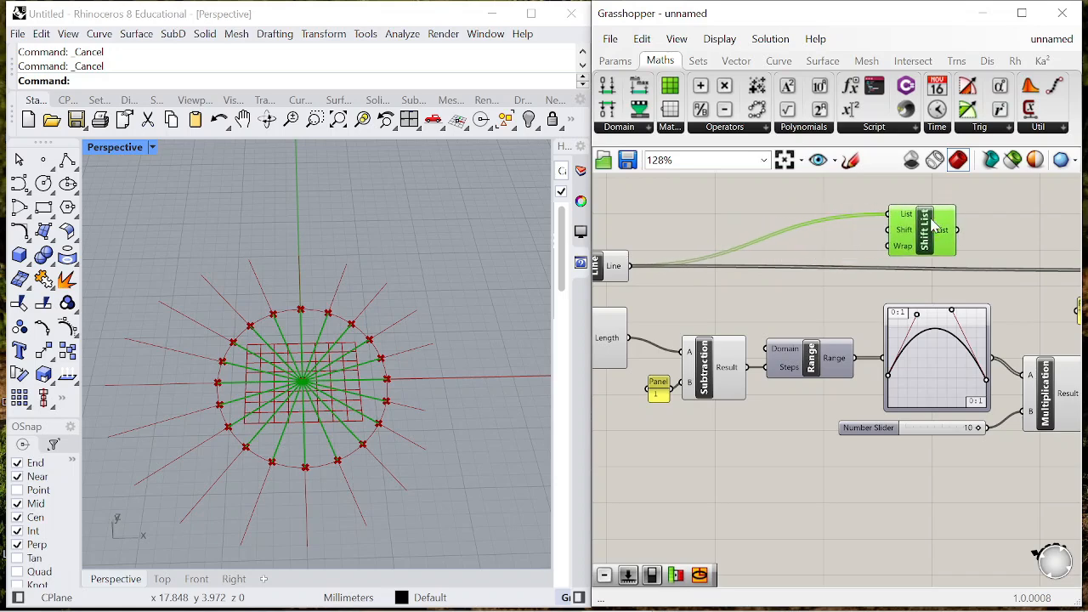
- Add a number slider starting at 0 and connect it to the Shift input of Shift List
double_click(861, 259)
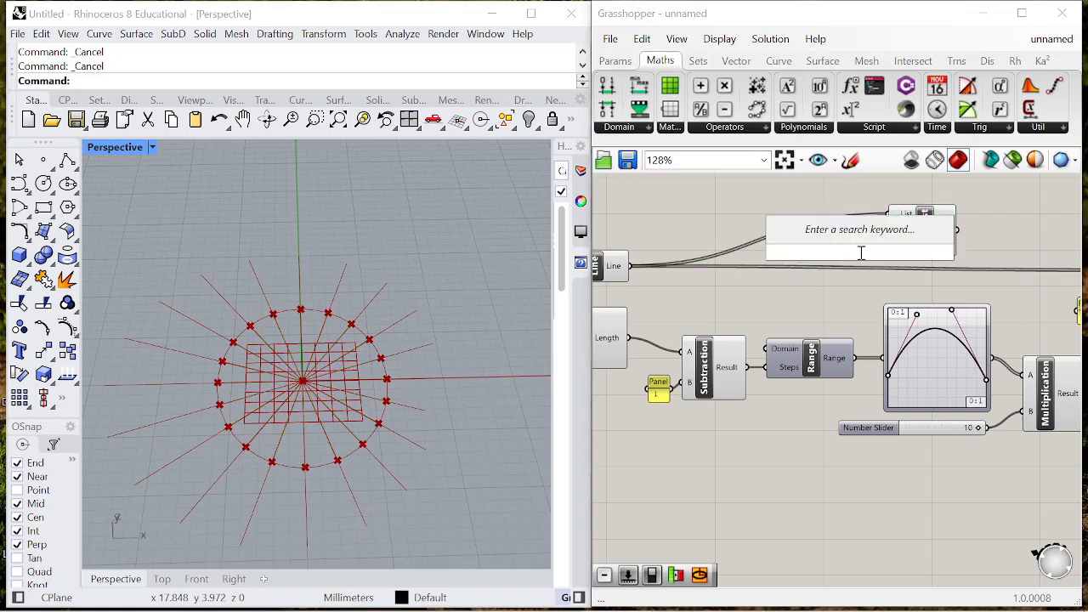
text(0<)
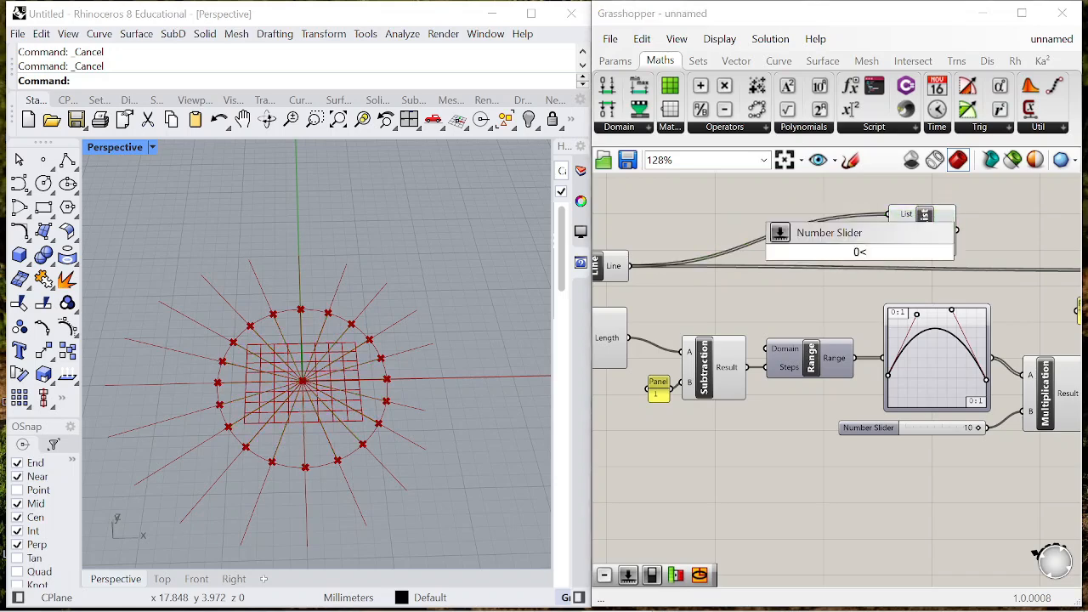
key(Return)
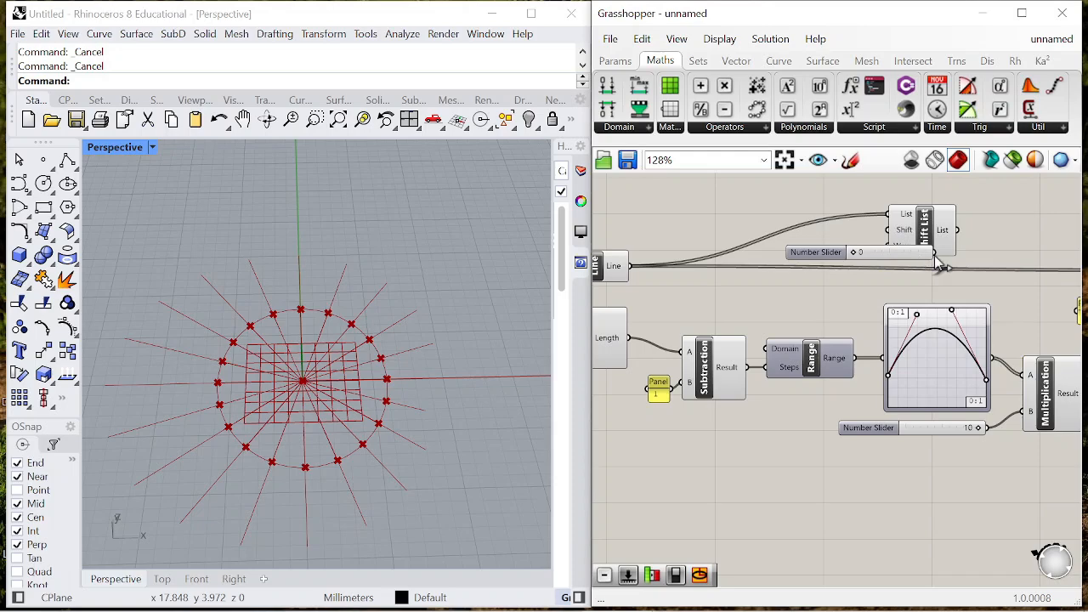
drag(879, 229, 881, 230)
scroll(806, 252, down, 2)
scroll(816, 255, up, 2)
right_drag(819, 255, 740, 256)
drag(742, 256, 669, 255)
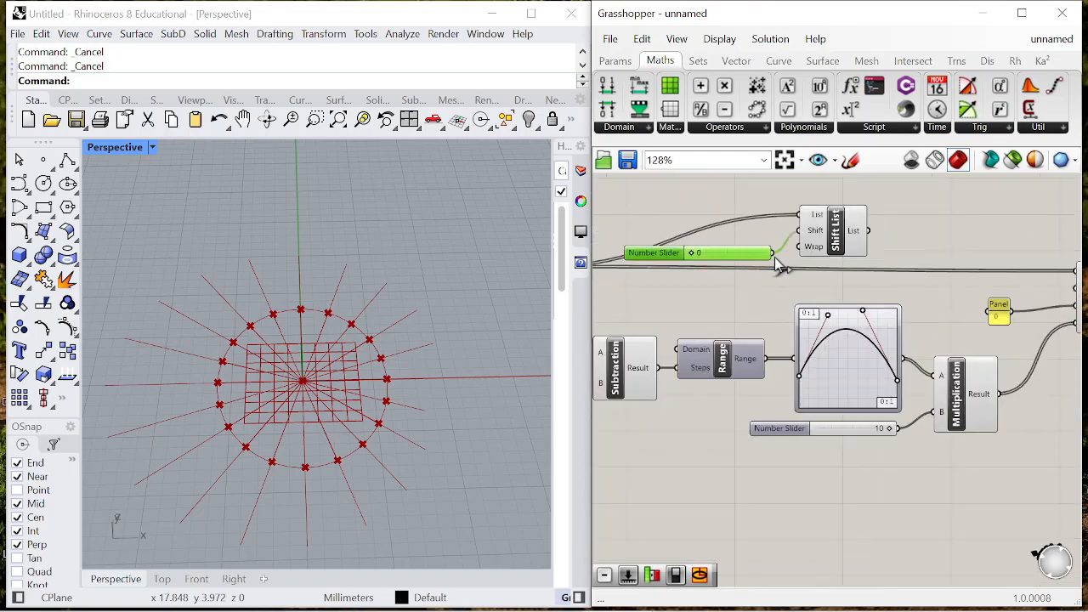
- Connect the Shift List output to the Curve input of Extend Curve and tidy the position of the shift slider
right_drag(818, 264, 775, 270)
drag(825, 237, 1037, 278)
drag(798, 256, 827, 281)
scroll(904, 329, down, 1)
right_drag(666, 277, 738, 284)
scroll(738, 284, up, 2)
drag(736, 283, 743, 304)
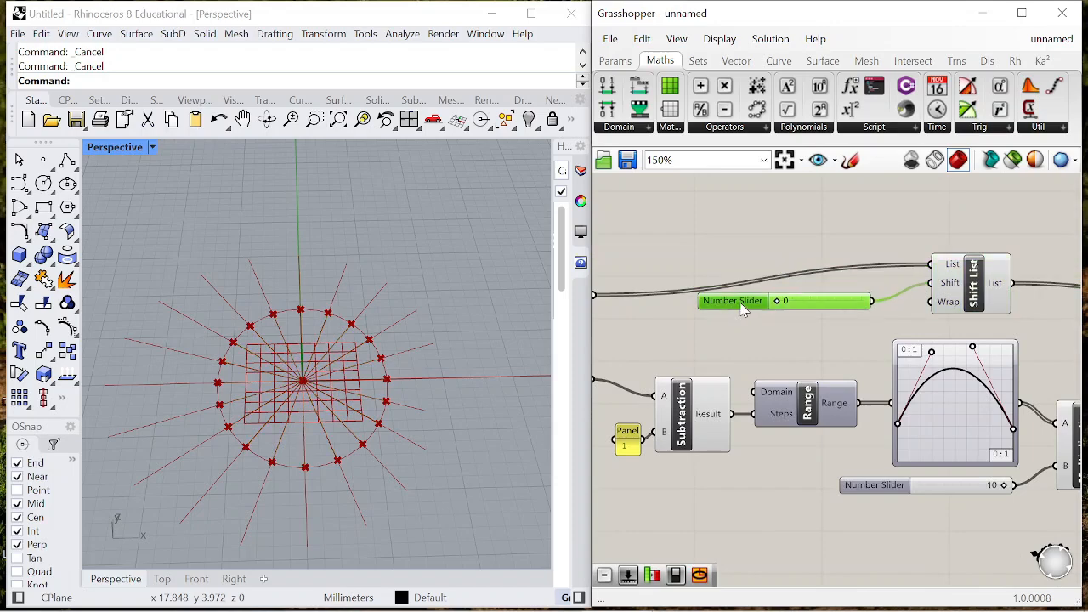
- Set the number slider feeding the Shift input to 13 and inspect the rotated line pattern in the viewport
scroll(837, 290, down, 2)
right_drag(836, 289, 895, 283)
scroll(752, 273, up, 3)
drag(659, 303, 668, 284)
scroll(970, 291, up, 2)
drag(890, 312, 984, 338)
scroll(380, 326, down, 1)
scroll(380, 325, down, 2)
scroll(1003, 267, up, 2)
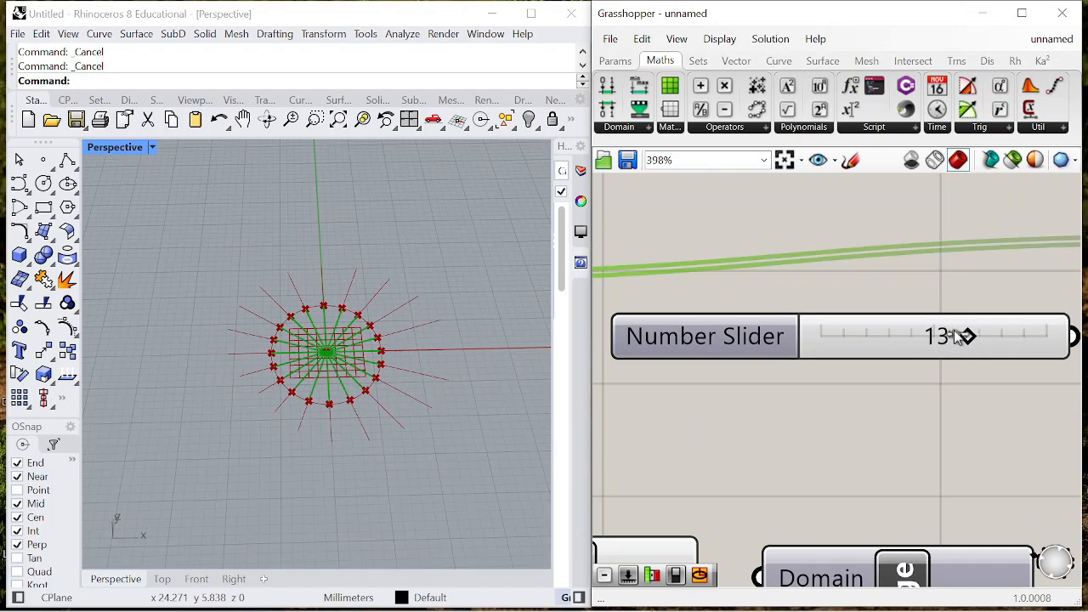
right_drag(236, 319, 578, 297)
scroll(828, 280, down, 10)
scroll(829, 299, down, 1)
mouse_move(861, 323)
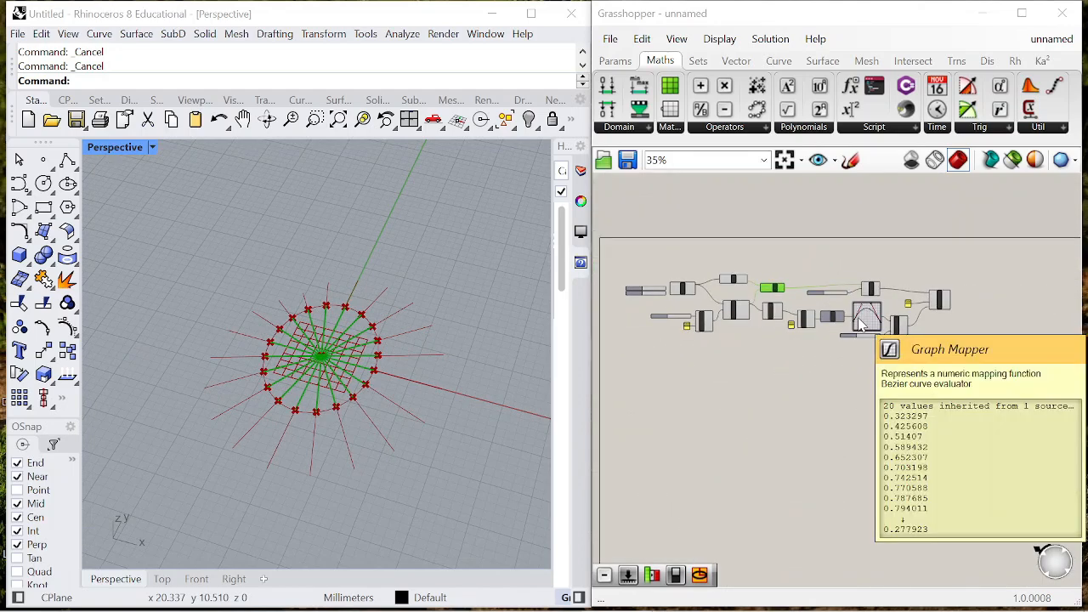
- Add an End Points component and connect the Extend Curve output to its Curve input
scroll(948, 305, up, 8)
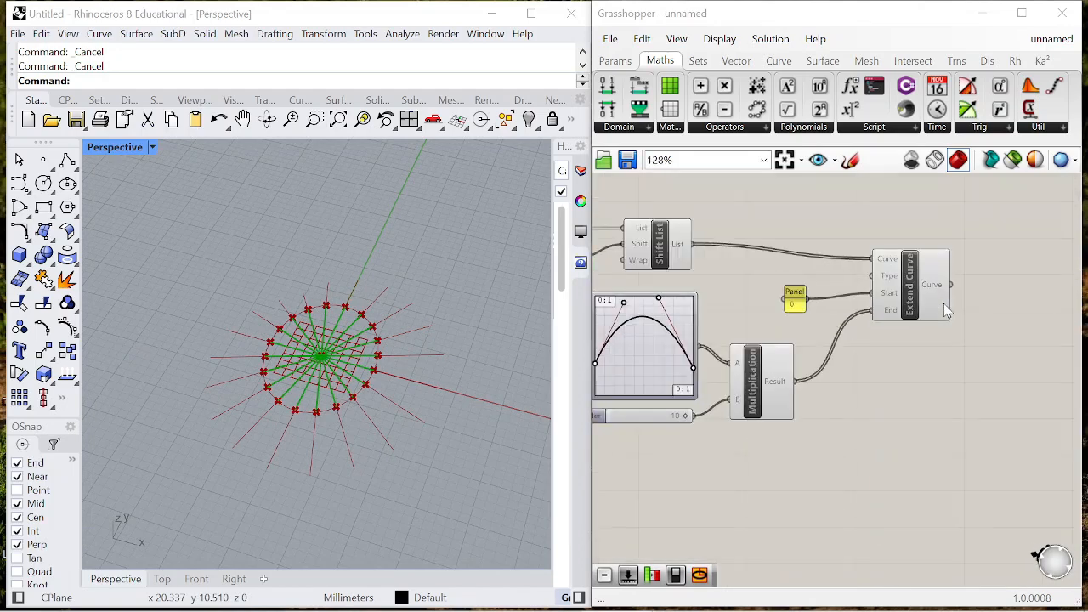
double_click(1024, 304)
text(end)
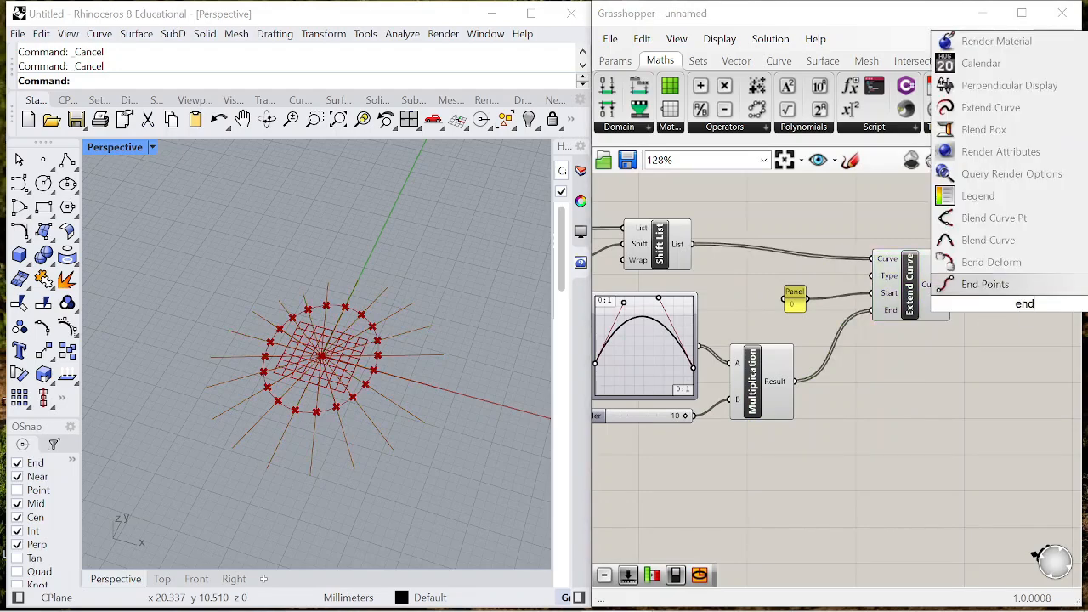
click(991, 289)
scroll(942, 296, down, 3)
scroll(946, 295, up, 4)
drag(899, 298, 911, 313)
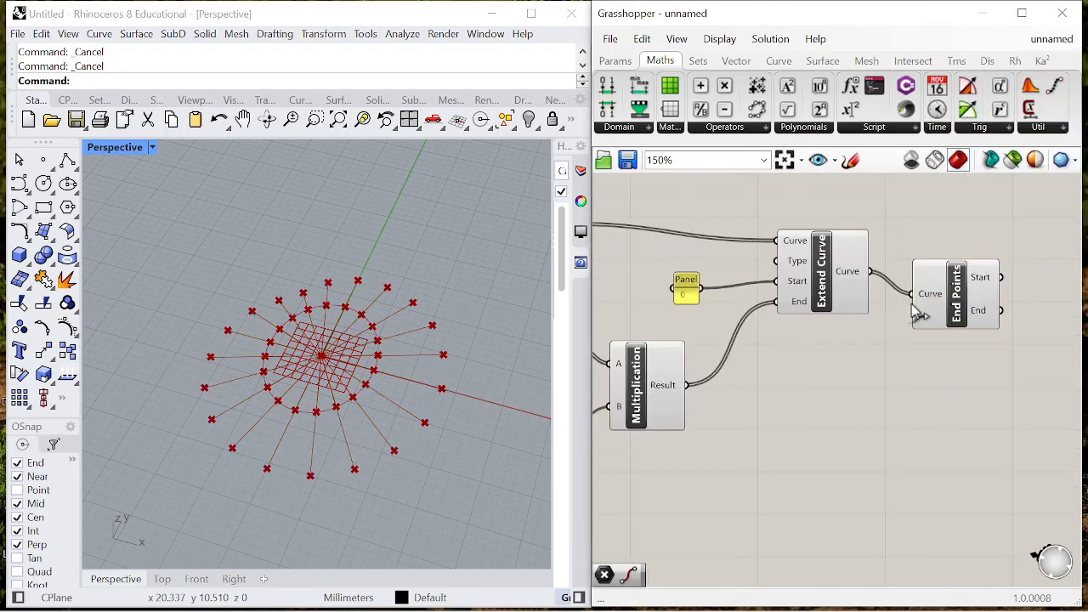
click(931, 278)
- Add a Point parameter and connect the End output of End Points to it
scroll(961, 275, down, 1)
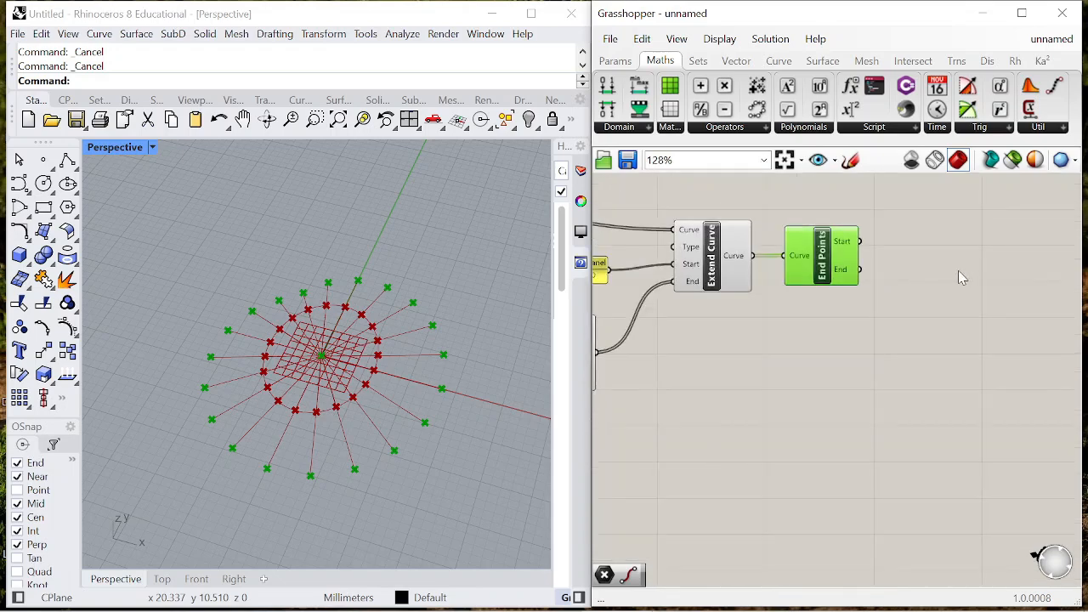
double_click(960, 270)
text(po)
key(Return)
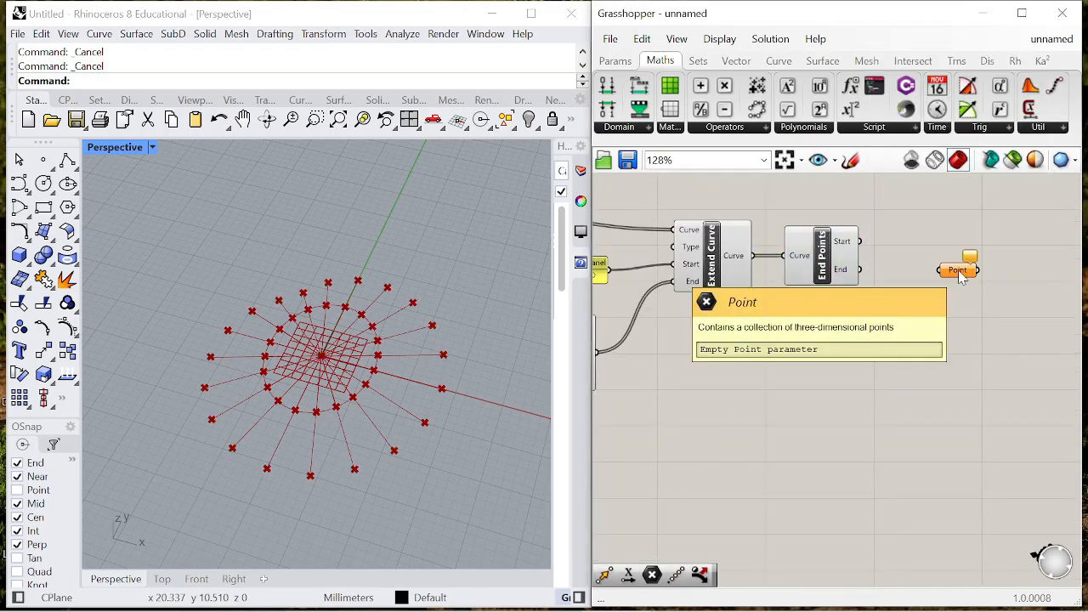
scroll(881, 285, up, 1)
click(947, 271)
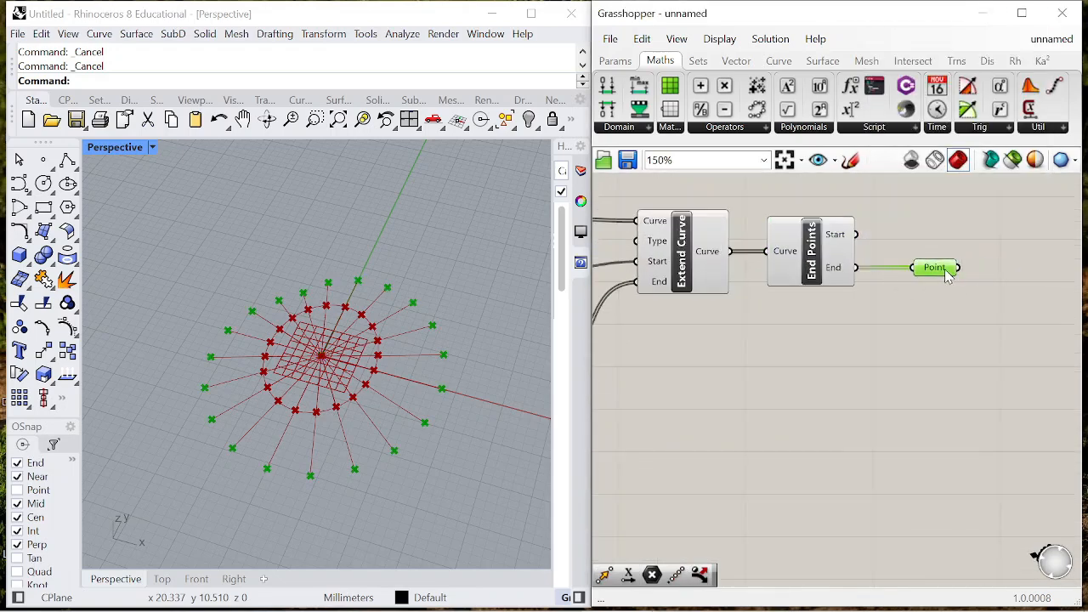
- Add a Dispatch component and connect the Point parameter to its List input
double_click(908, 326)
text(dispatch)
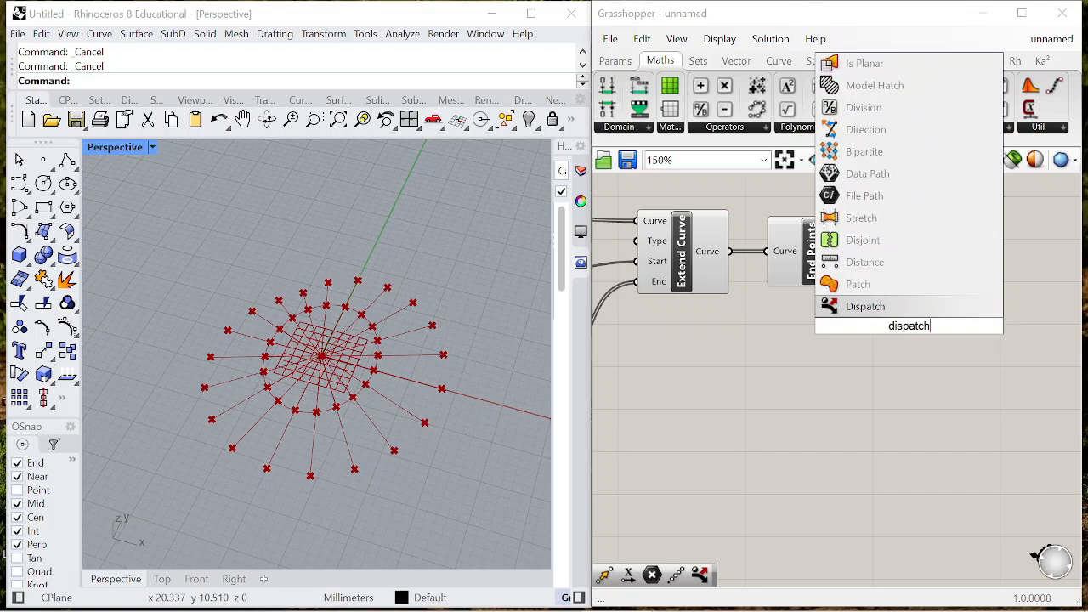
key(Return)
drag(906, 334, 1024, 296)
right_drag(877, 282, 770, 282)
scroll(942, 291, up, 1)
drag(942, 294, 969, 271)
click(1062, 255)
- Group all existing components, from the ellipse inputs through Dispatch
scroll(1064, 255, down, 2)
scroll(1065, 255, down, 3)
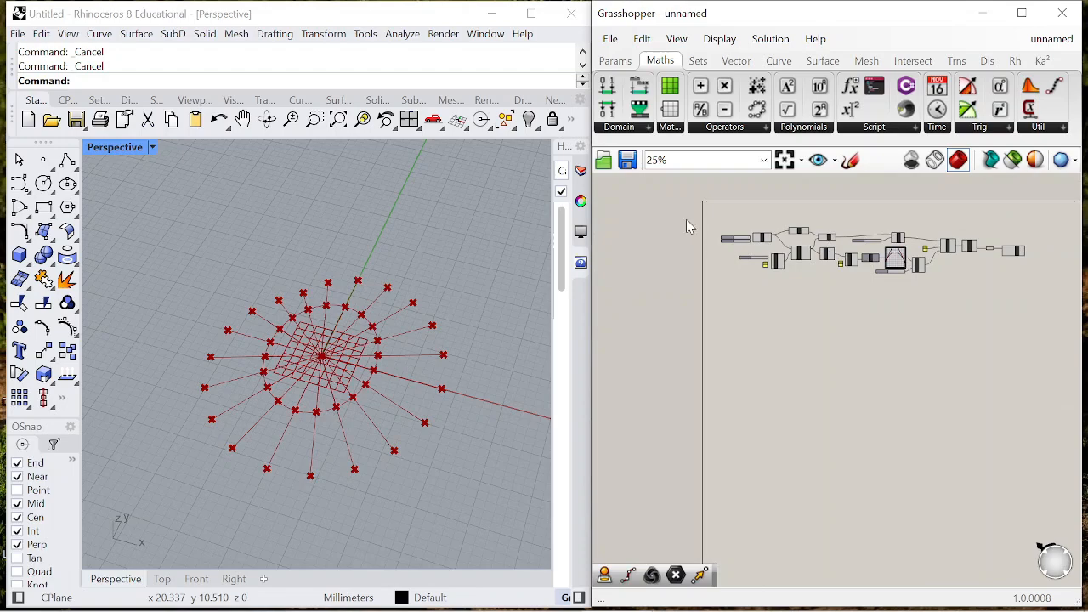
drag(689, 227, 1024, 316)
right_click(964, 270)
click(991, 392)
scroll(881, 276, down, 1)
drag(839, 257, 888, 325)
click(885, 256)
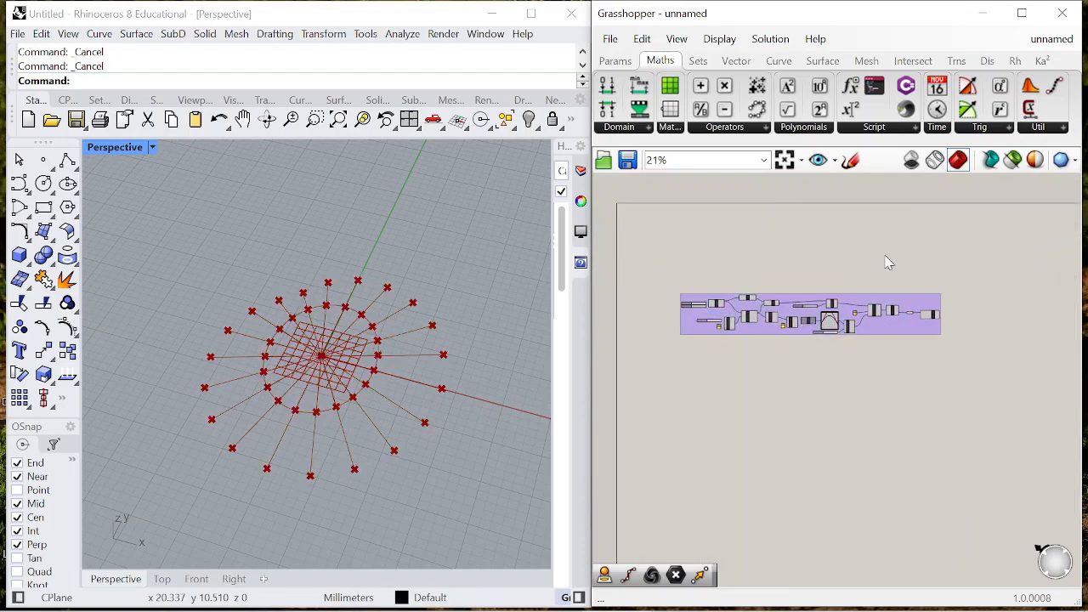
- Add a Move component outside the group and connect Dispatch's List A output to its Geometry input
scroll(881, 284, up, 7)
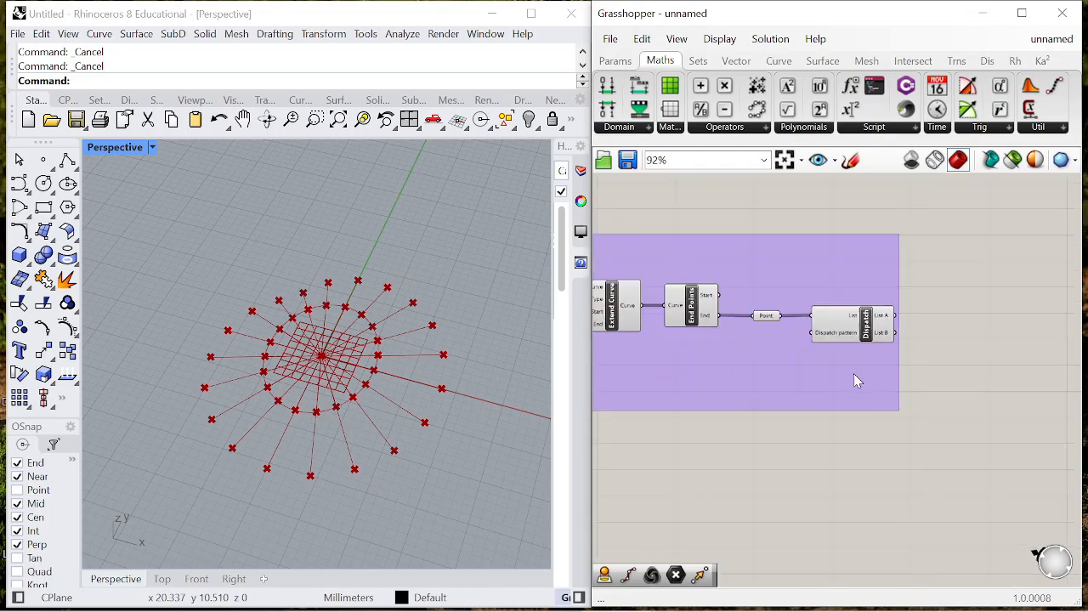
scroll(1012, 361, up, 2)
scroll(924, 365, down, 5)
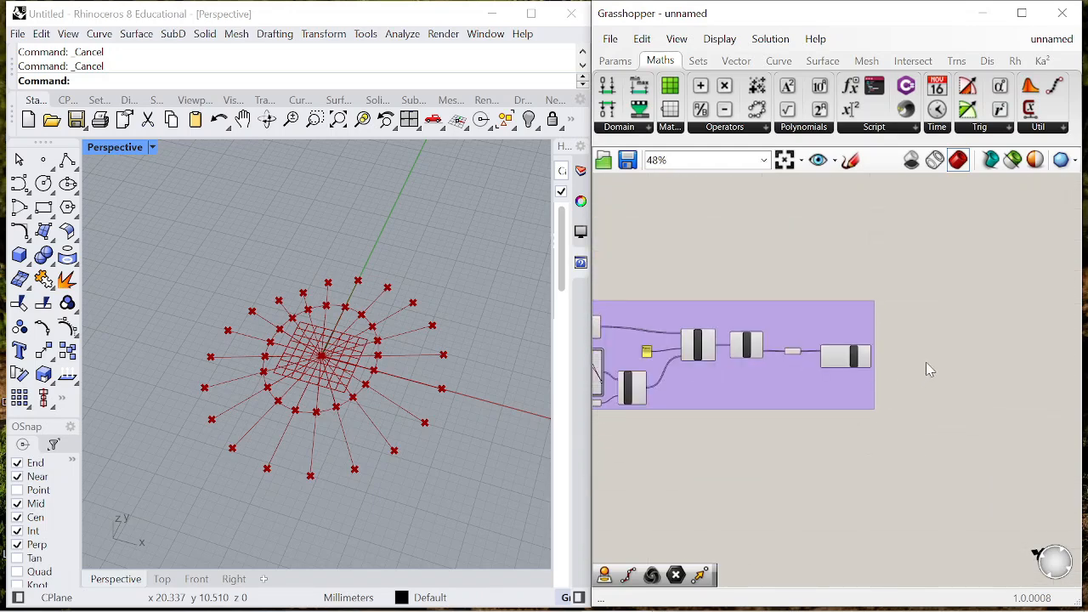
scroll(925, 374, up, 6)
double_click(925, 381)
text(move)
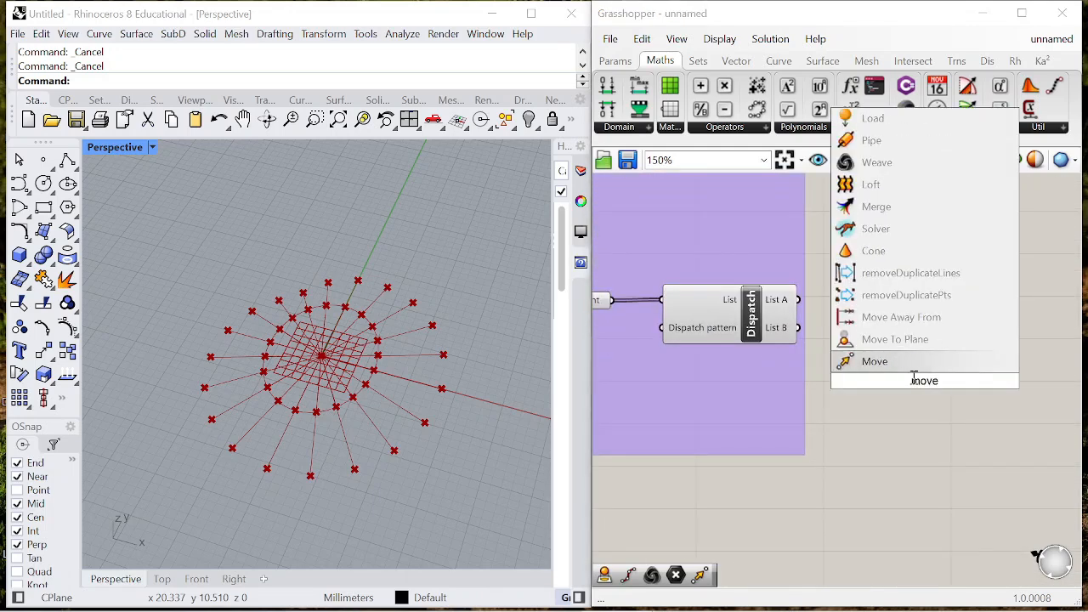
key(Return)
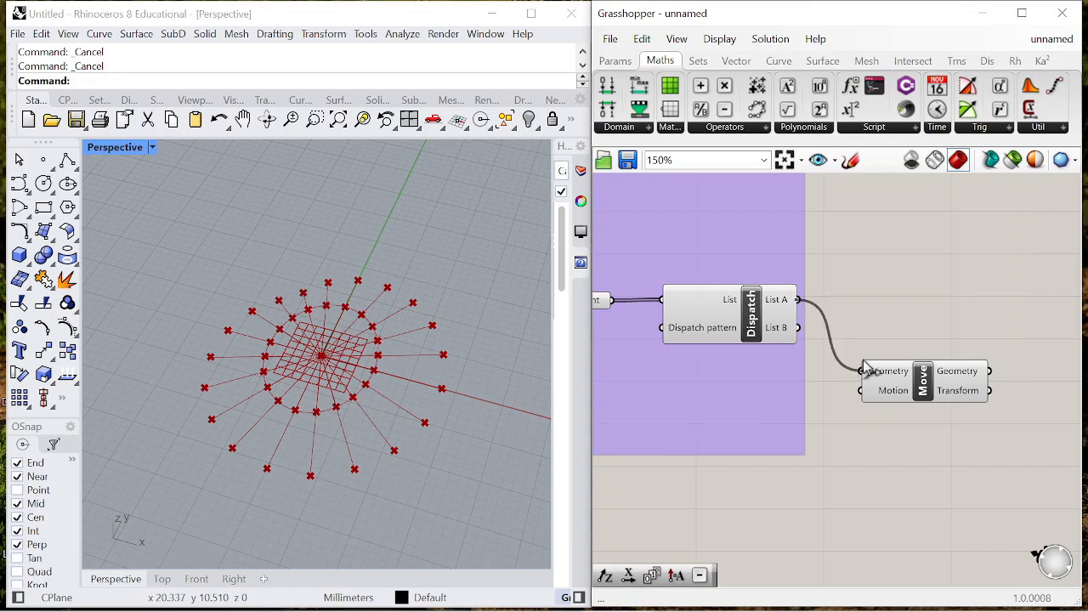
drag(862, 358, 862, 366)
scroll(807, 259, down, 5)
scroll(904, 326, up, 4)
drag(819, 306, 944, 279)
scroll(943, 279, down, 1)
right_drag(943, 279, 840, 267)
drag(842, 273, 958, 245)
- Add a Unit Z vector component and connect its output to the Motion input of Move
double_click(837, 313)
text(unit z)
key(Return)
drag(848, 321, 850, 302)
- Add a number slider ranging from 0 to 4.0, connect it to Unit Z's Factor input and set it to 4.0
double_click(769, 379)
text(0<)
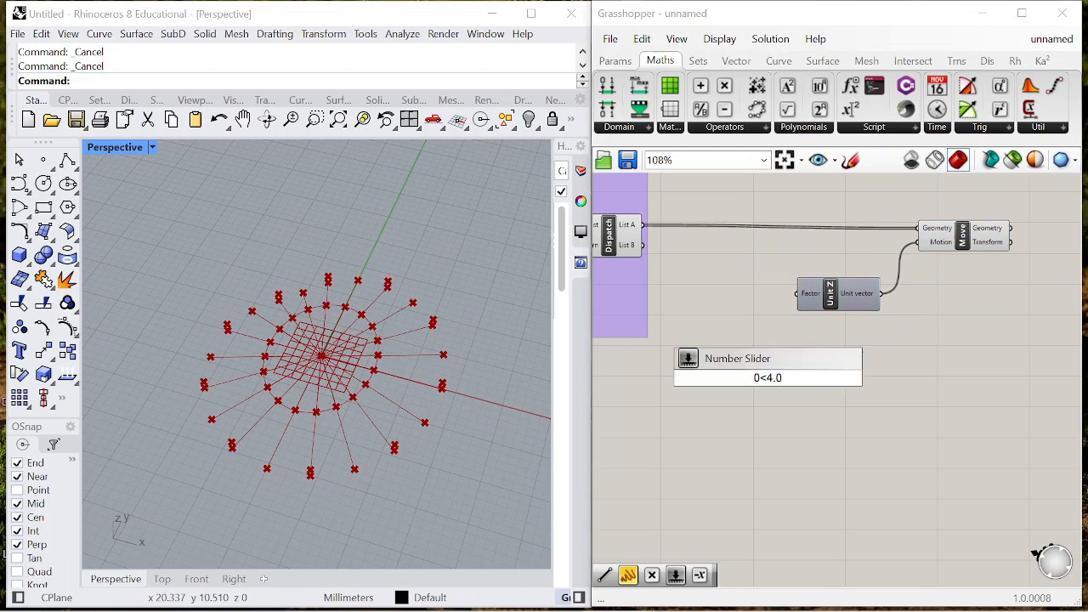
text(4.0)
key(Return)
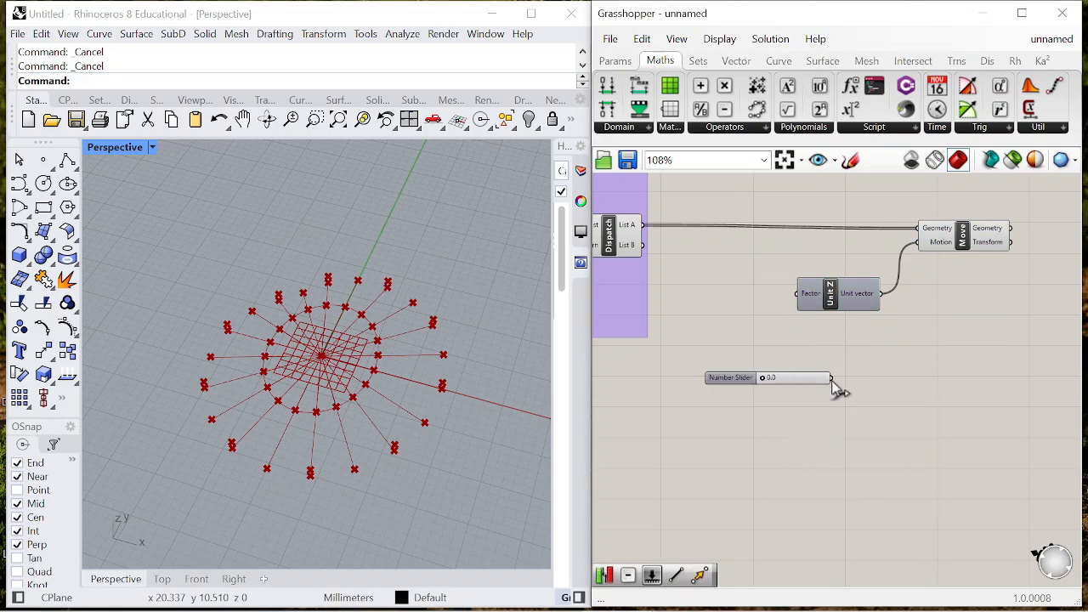
drag(857, 293, 880, 251)
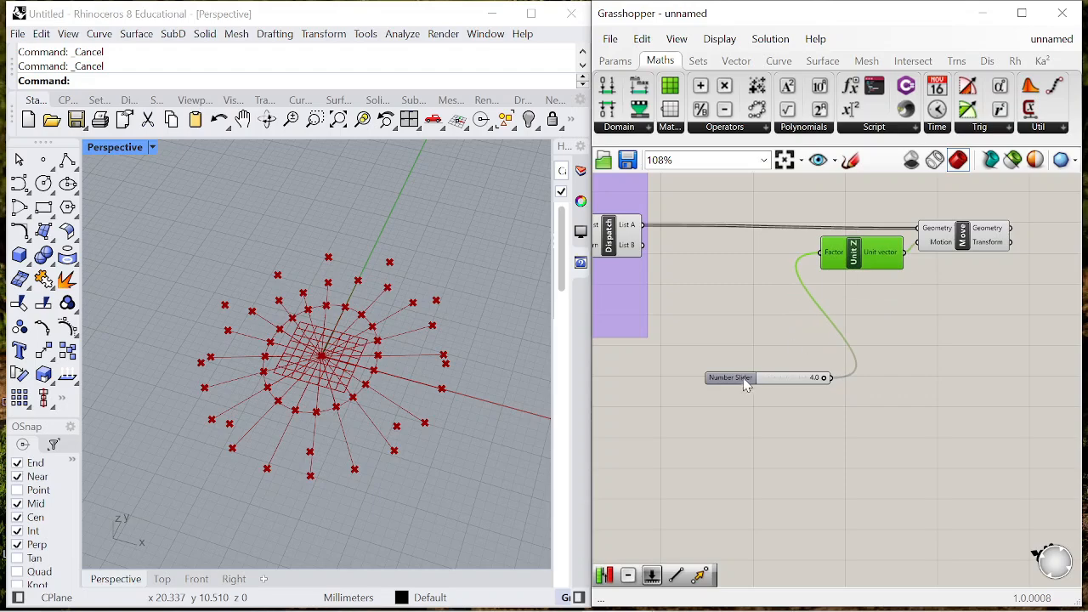
drag(748, 382, 717, 253)
right_drag(374, 417, 408, 352)
scroll(913, 262, down, 4)
scroll(969, 251, up, 3)
click(976, 246)
drag(792, 281, 850, 278)
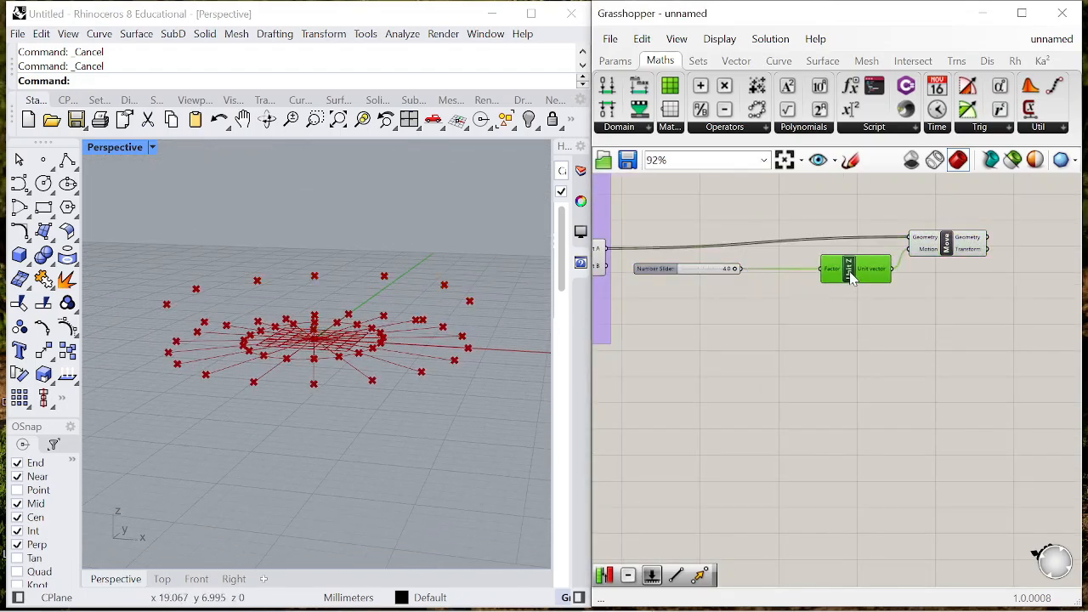
- Duplicate the Unit Z and Move pair with its connections and place the copy below the original
drag(976, 294, 848, 229)
alt+drag(944, 248, 948, 298)
click(807, 291)
scroll(807, 292, up, 3)
drag(869, 268, 873, 206)
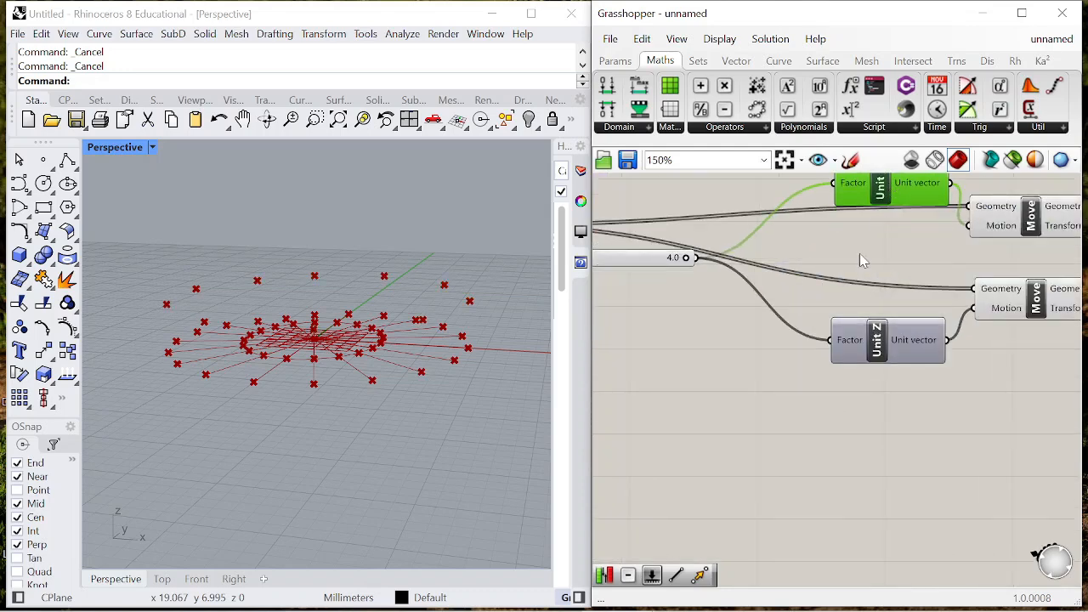
- Space out the two Unit Z and Move pairs and reposition the number slider beside them
right_drag(871, 218, 847, 276)
scroll(847, 276, down, 2)
drag(876, 246, 869, 227)
drag(963, 288, 973, 302)
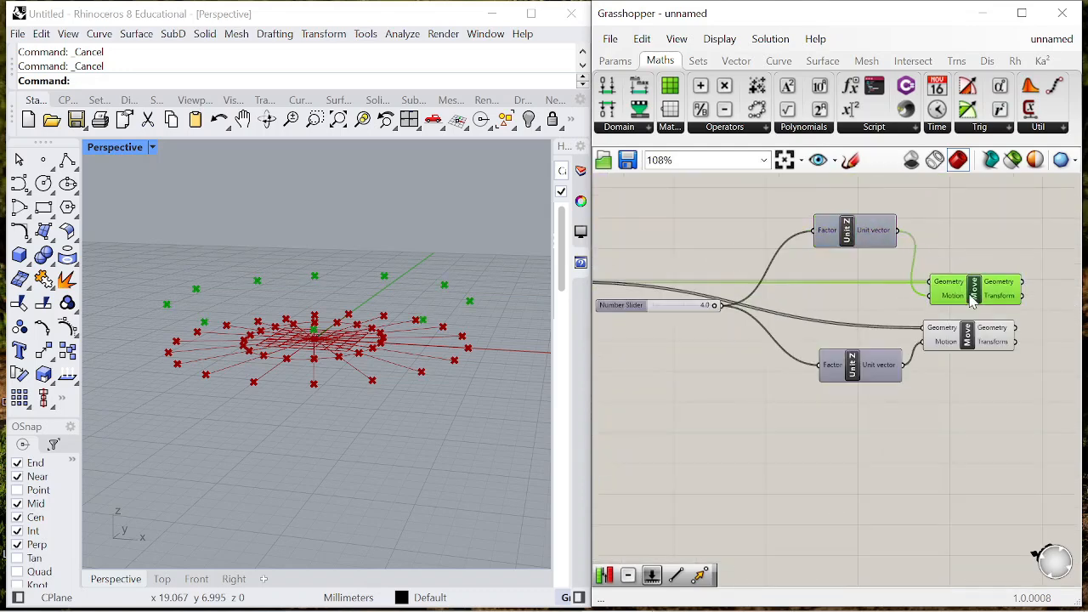
drag(968, 349, 981, 354)
drag(869, 374, 868, 386)
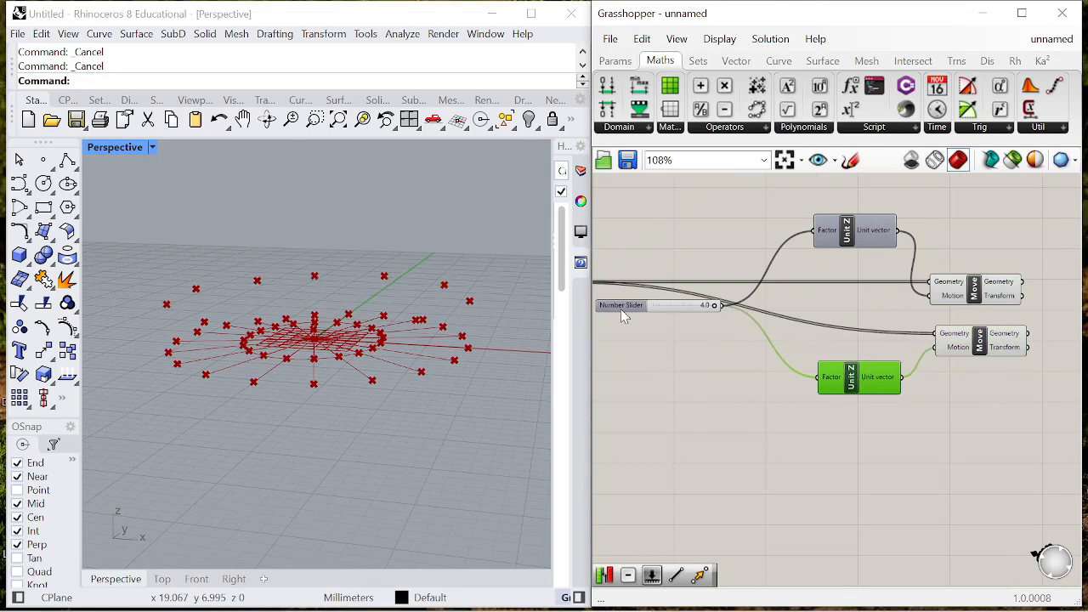
drag(621, 306, 618, 324)
- Duplicate the lower Unit Z and Move pair again and place this third pair beneath it
drag(1051, 431, 812, 321)
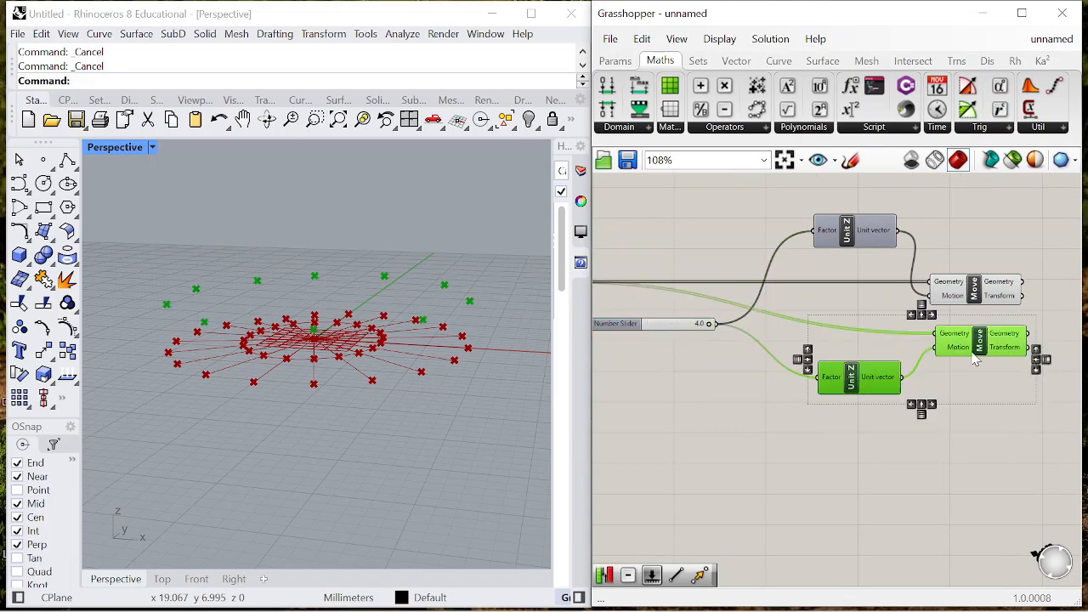
alt+drag(973, 354, 977, 461)
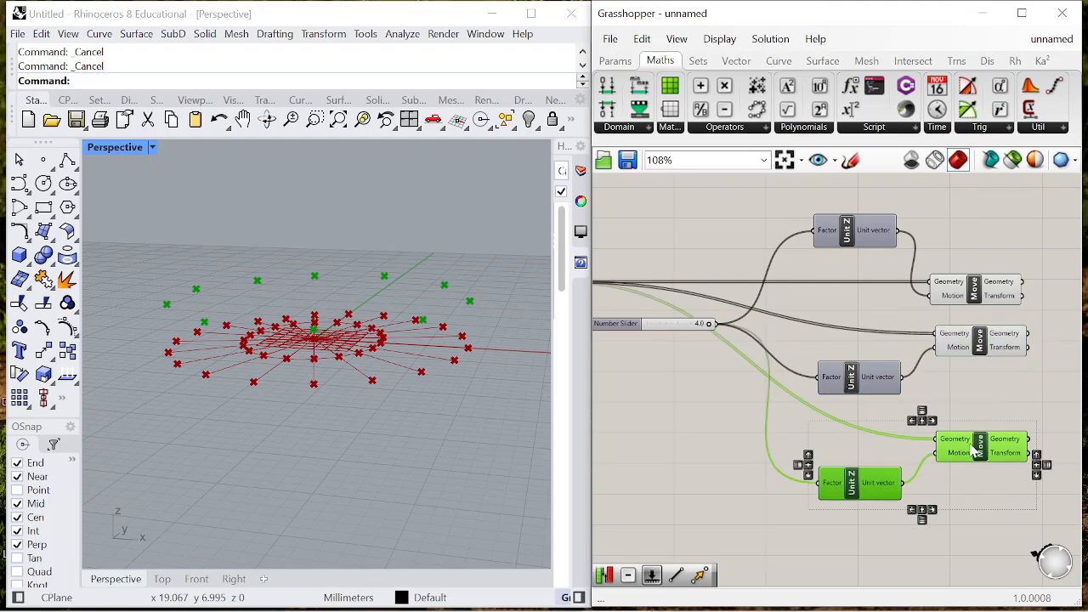
click(851, 541)
right_drag(784, 465, 829, 451)
scroll(829, 450, up, 1)
scroll(939, 383, down, 3)
click(1003, 396)
- Add a Point parameter above the group and connect the Centroid output of Area to it
scroll(1003, 396, down, 1)
right_drag(858, 358, 941, 335)
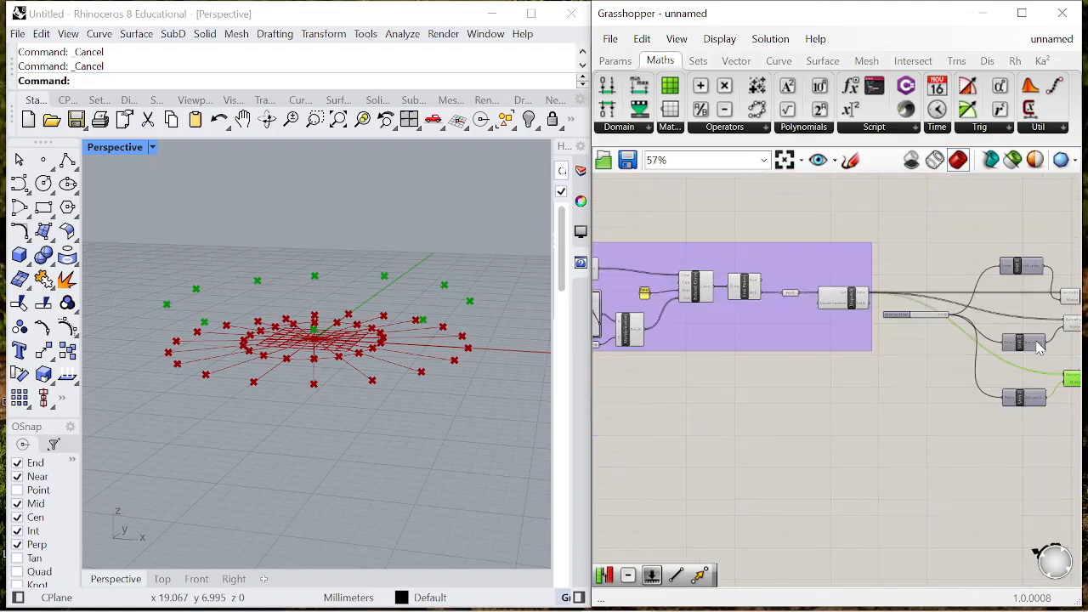
scroll(902, 350, down, 3)
scroll(753, 312, down, 2)
scroll(760, 316, up, 6)
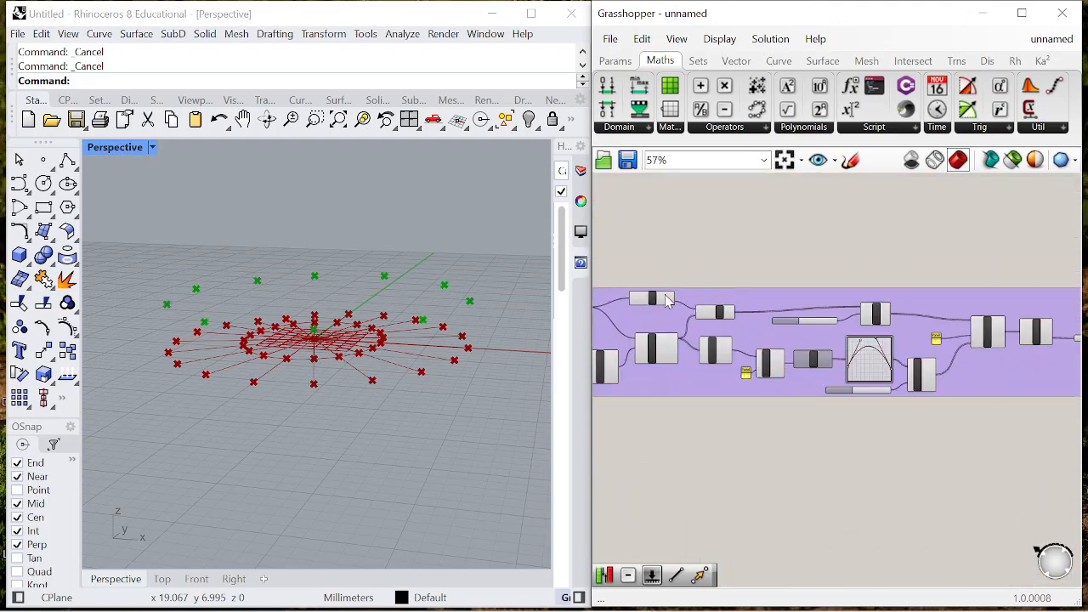
click(670, 310)
double_click(738, 238)
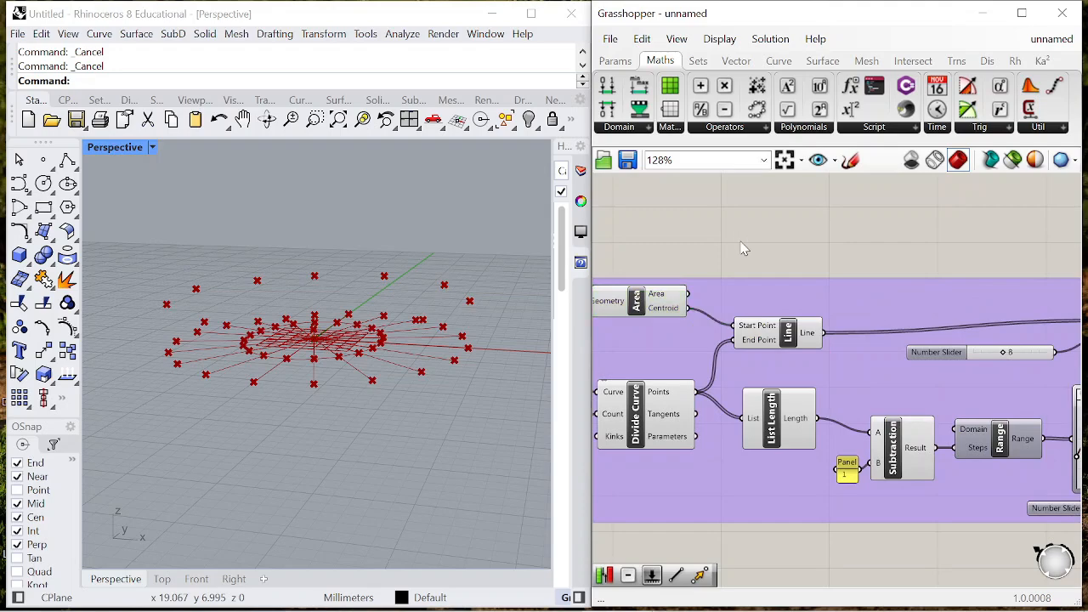
text(point)
key(Return)
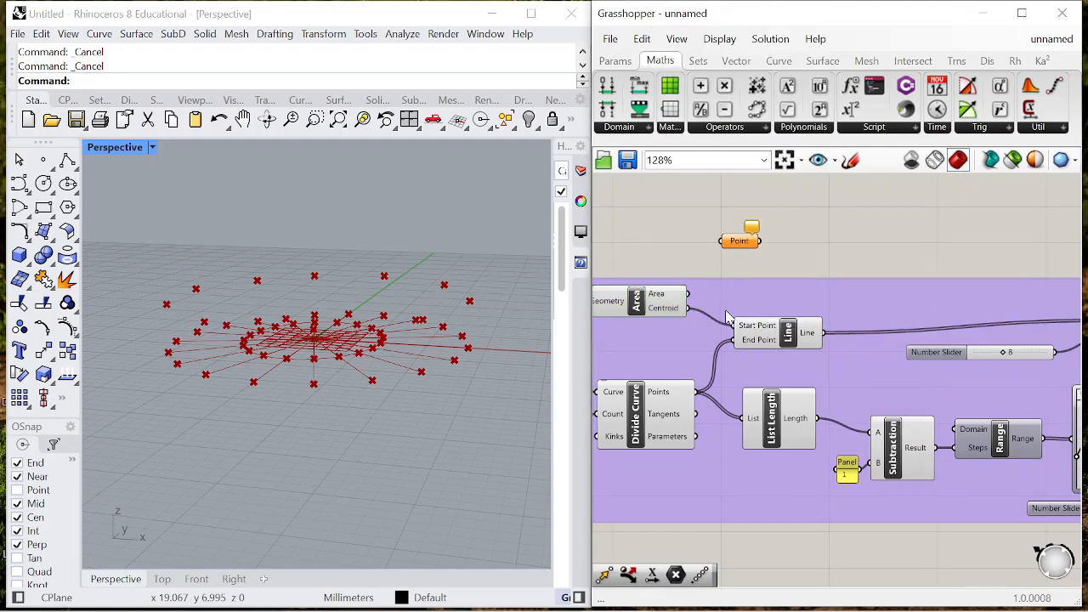
scroll(685, 313, up, 1)
drag(681, 307, 720, 228)
- Relocate the centroid Point parameter near Dispatch and connect it to the third Move's Geometry input, replacing List A
scroll(697, 225, down, 7)
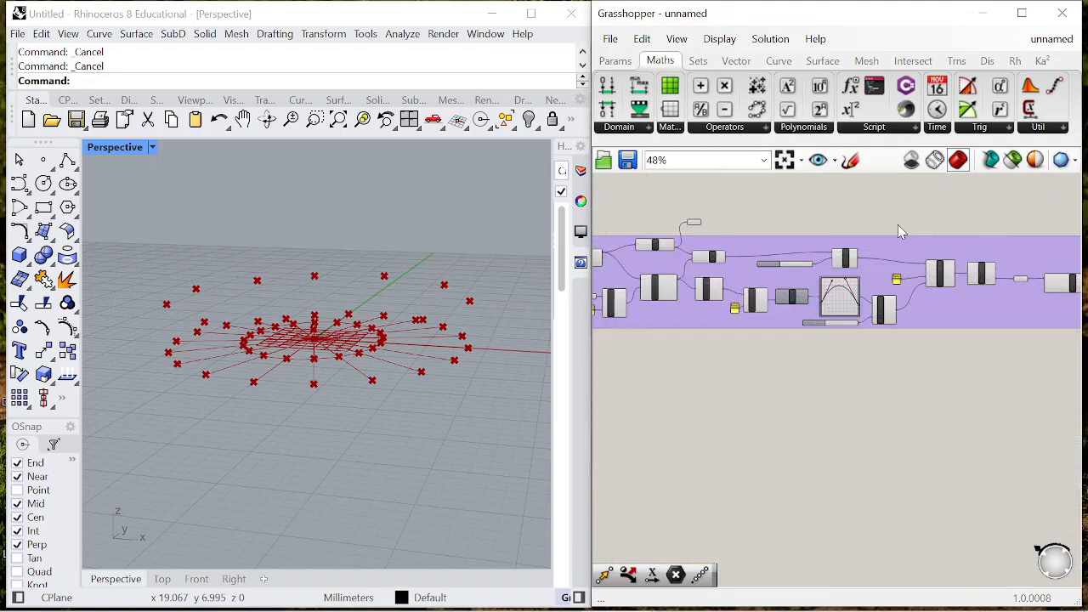
scroll(698, 228, up, 5)
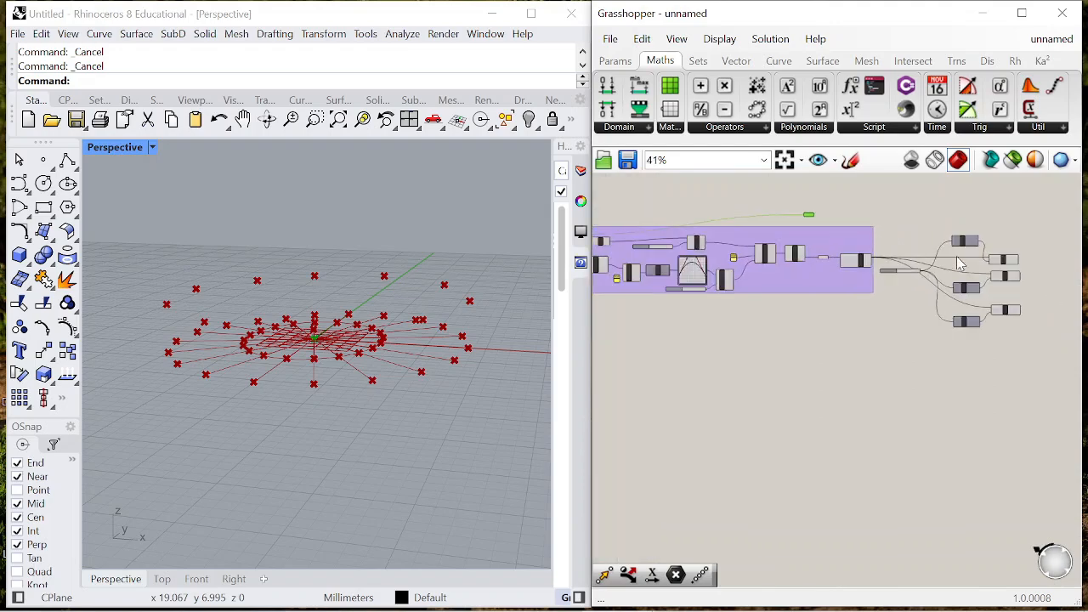
drag(719, 189, 890, 210)
scroll(775, 228, down, 4)
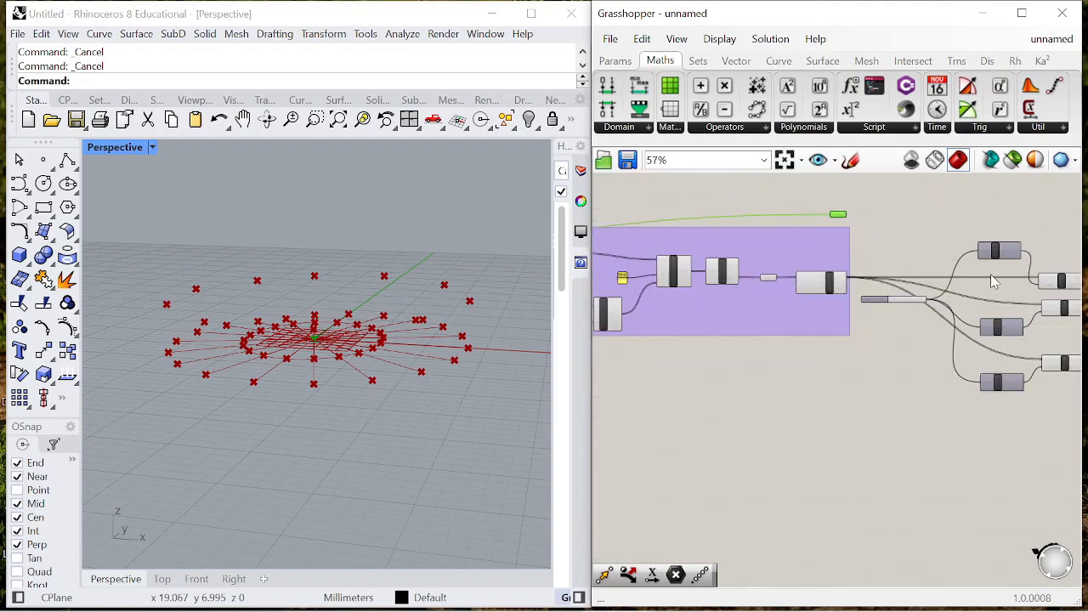
scroll(902, 223, up, 3)
drag(816, 210, 929, 454)
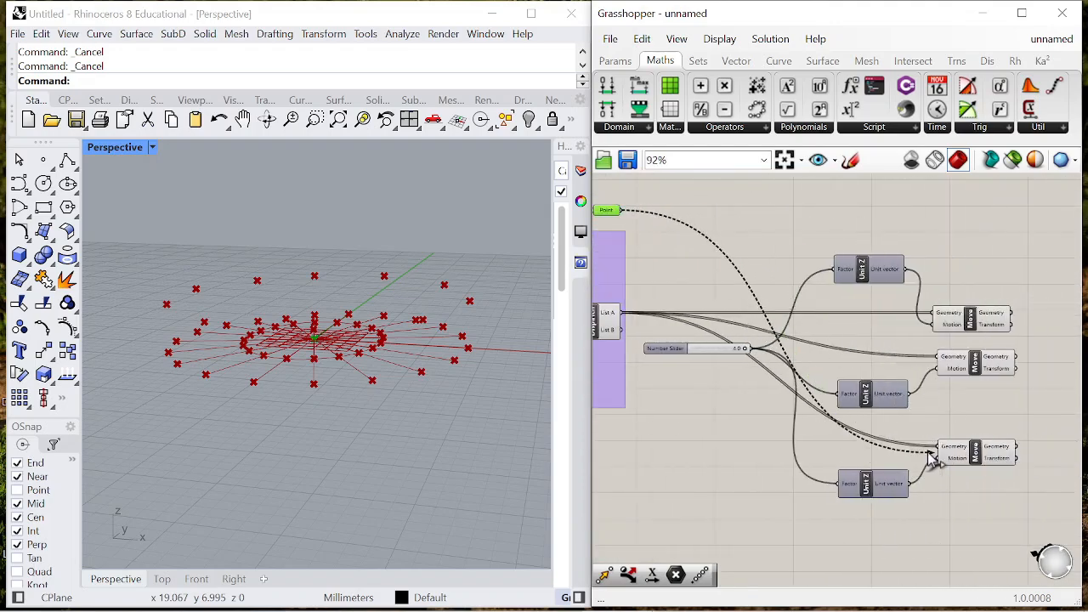
- Arrange the three Unit Z and Move pairs in compact columns with the shared number slider beside them
scroll(887, 396, up, 2)
drag(866, 393, 872, 366)
scroll(890, 353, down, 3)
scroll(711, 340, up, 1)
drag(710, 339, 734, 397)
scroll(735, 401, down, 3)
scroll(941, 427, up, 3)
drag(890, 433, 889, 401)
drag(781, 475, 788, 437)
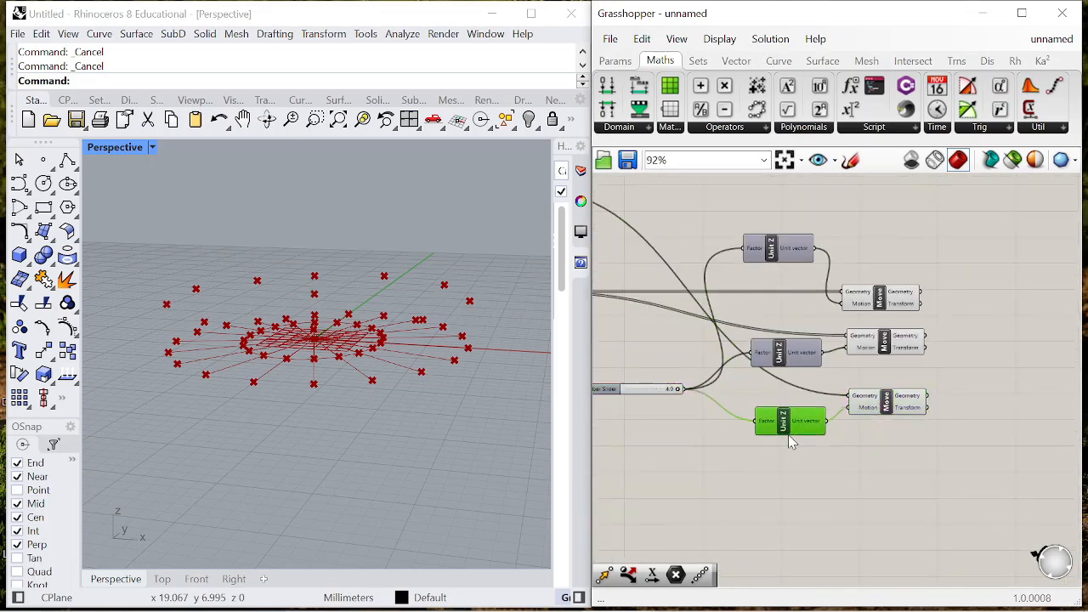
drag(893, 341, 944, 342)
drag(795, 369, 842, 371)
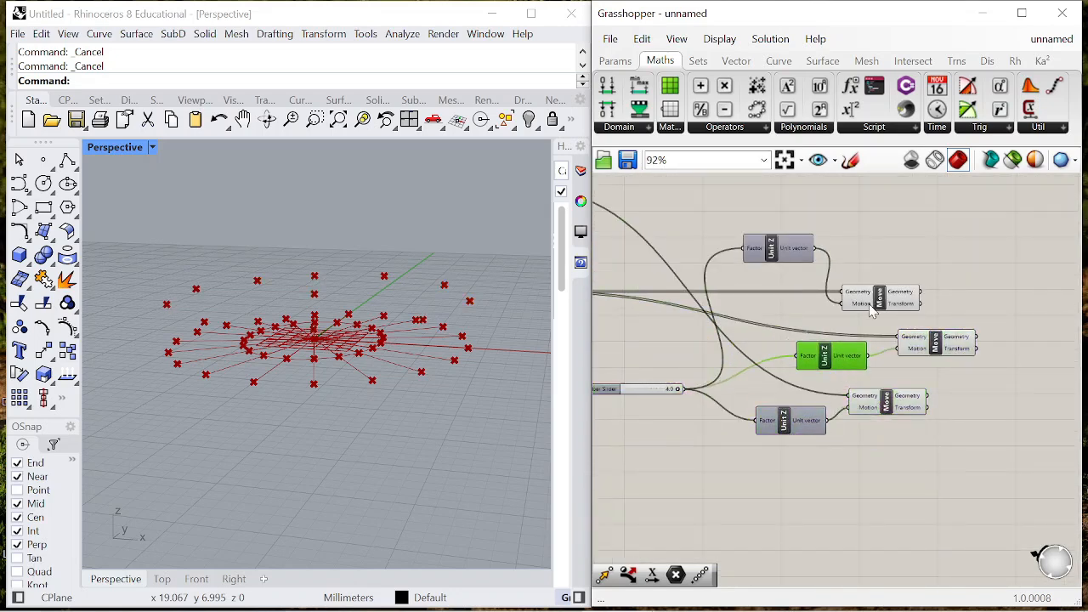
drag(872, 310, 928, 313)
drag(772, 258, 822, 272)
drag(887, 402, 924, 419)
drag(790, 432, 831, 442)
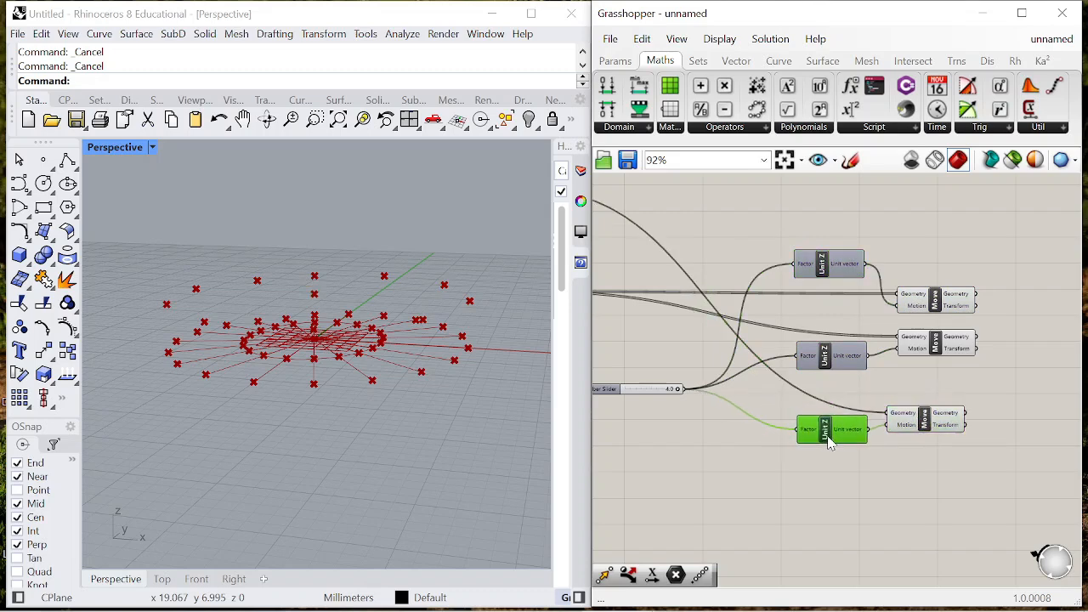
drag(600, 389, 743, 386)
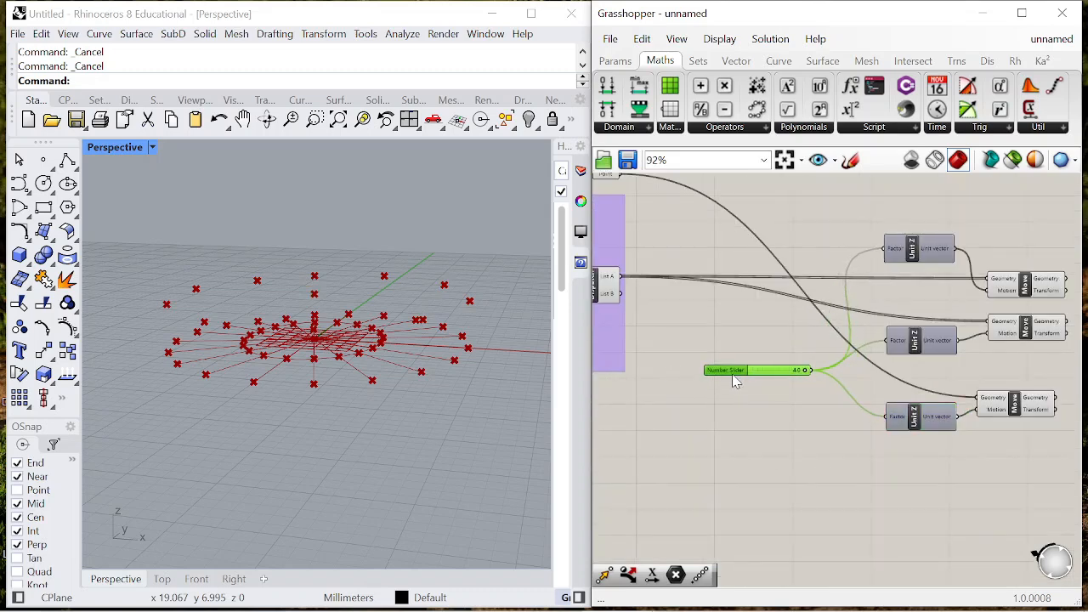
- Give the second Unit Z's Factor input an expression multiplying the value by 0.6 and inspect the lowered points
scroll(922, 285, down, 2)
scroll(933, 320, up, 5)
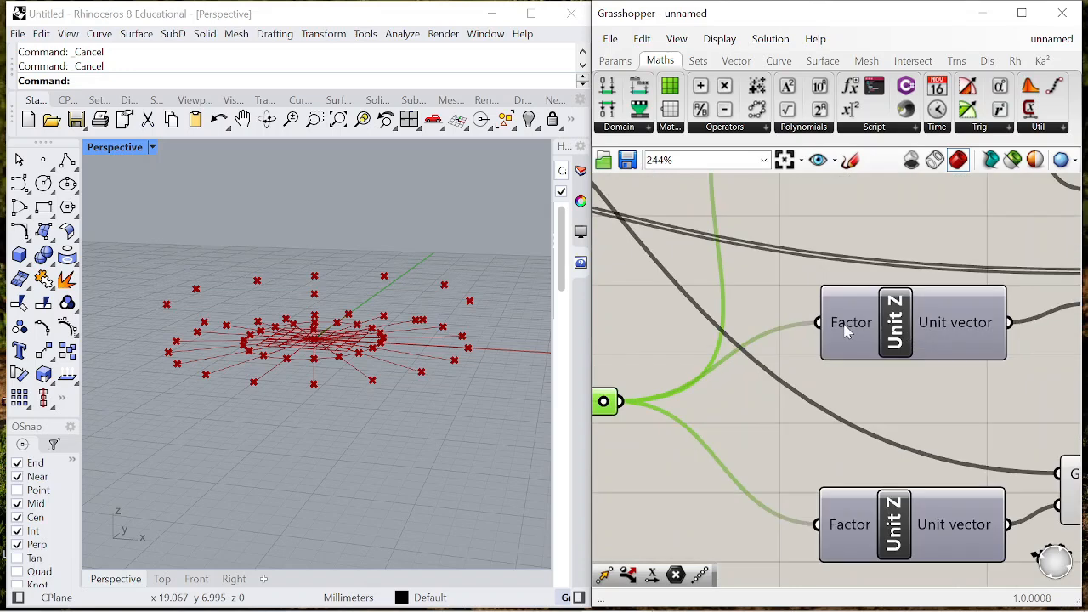
right_click(842, 316)
mouse_move(903, 466)
click(772, 485)
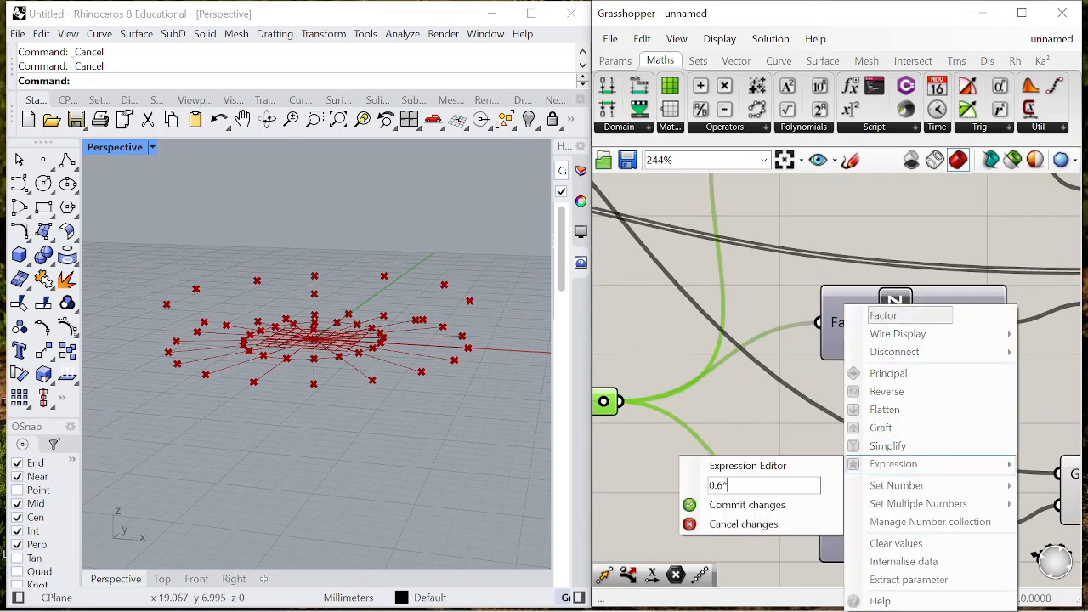
click(704, 506)
right_drag(279, 421, 342, 404)
- Give the third Unit Z's Factor input an expression with the multiplier 1.5 and inspect the raised centroid point
scroll(842, 417, down, 5)
scroll(842, 417, up, 4)
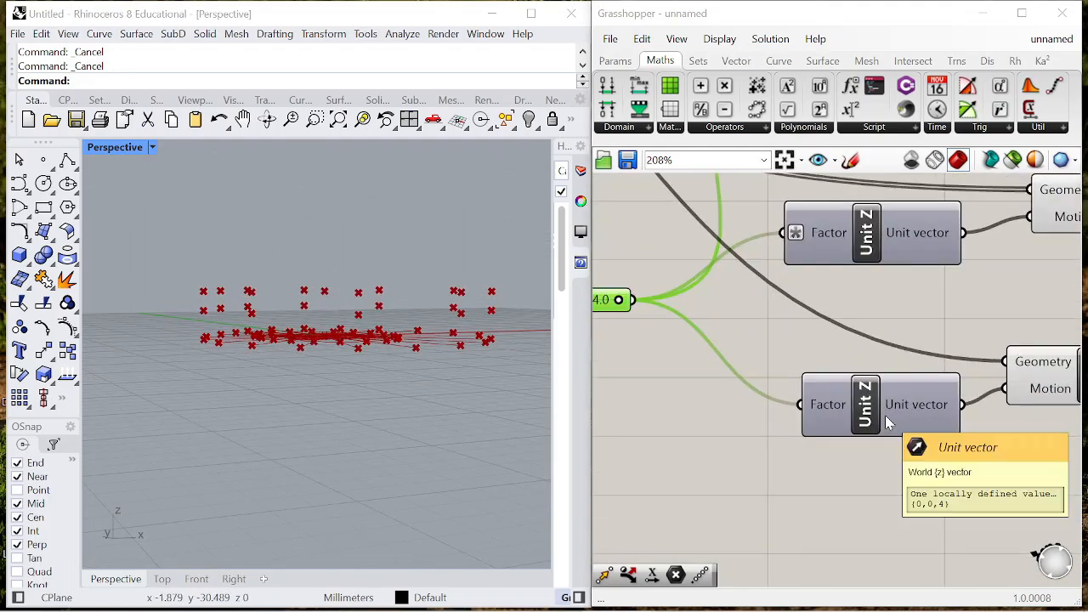
right_click(824, 408)
mouse_move(884, 464)
click(747, 485)
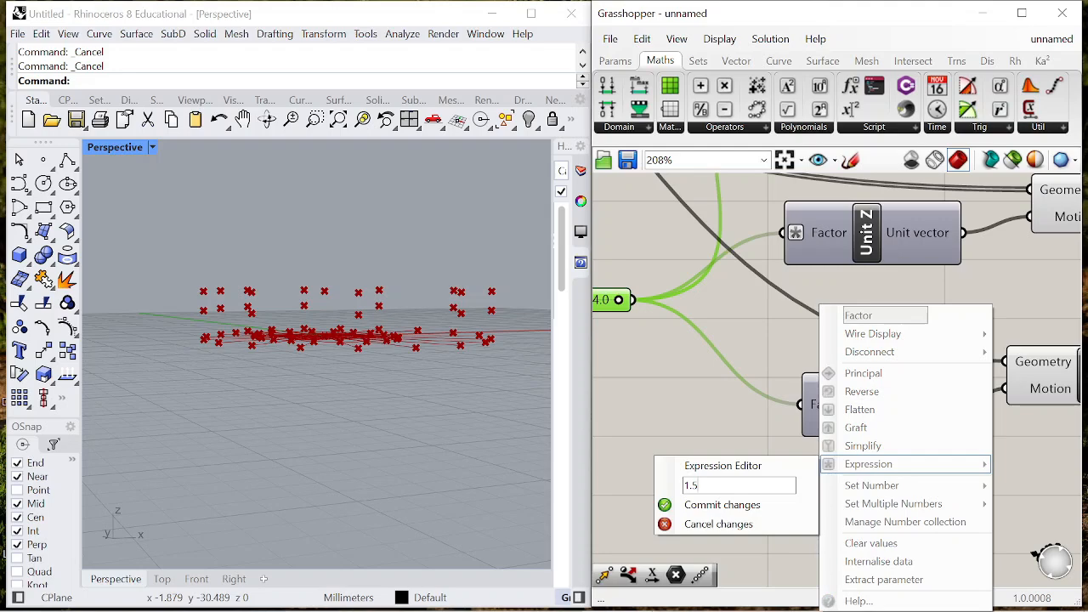
click(702, 505)
right_drag(347, 301, 415, 307)
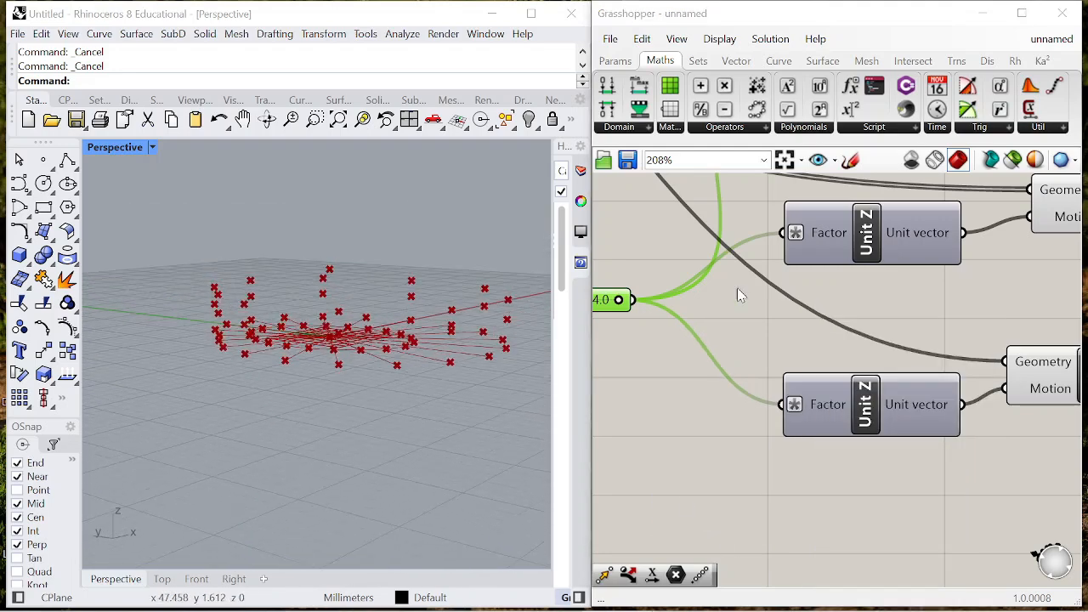
- Turn off the preview of all components preceding the Unit Z and Move pairs
scroll(612, 388, down, 4)
right_drag(672, 260, 890, 255)
drag(618, 247, 975, 282)
right_drag(340, 336, 361, 311)
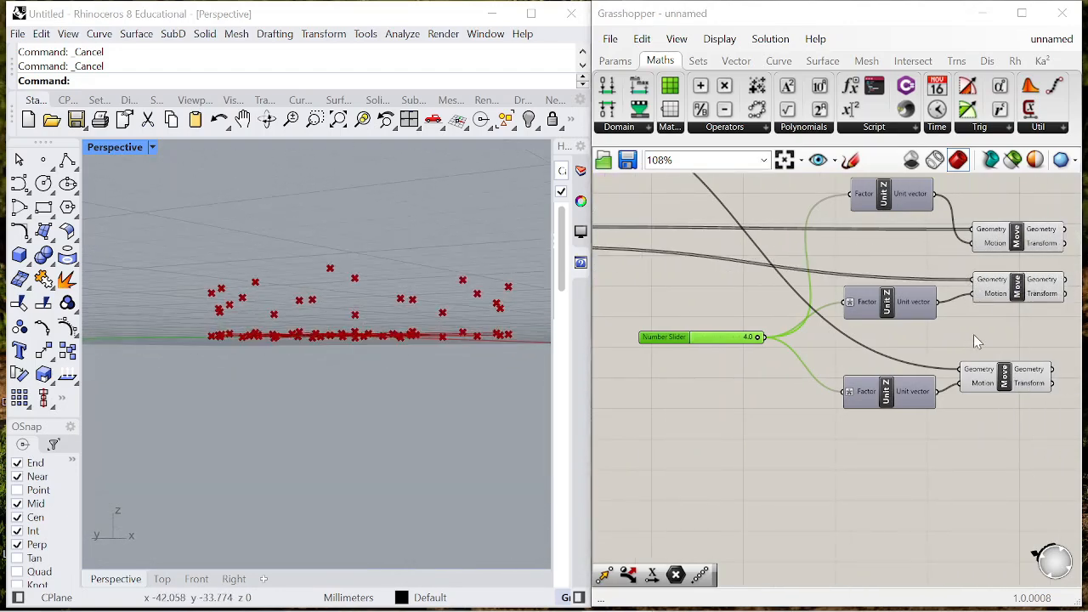
scroll(961, 339, down, 9)
drag(858, 358, 599, 294)
right_click(746, 225)
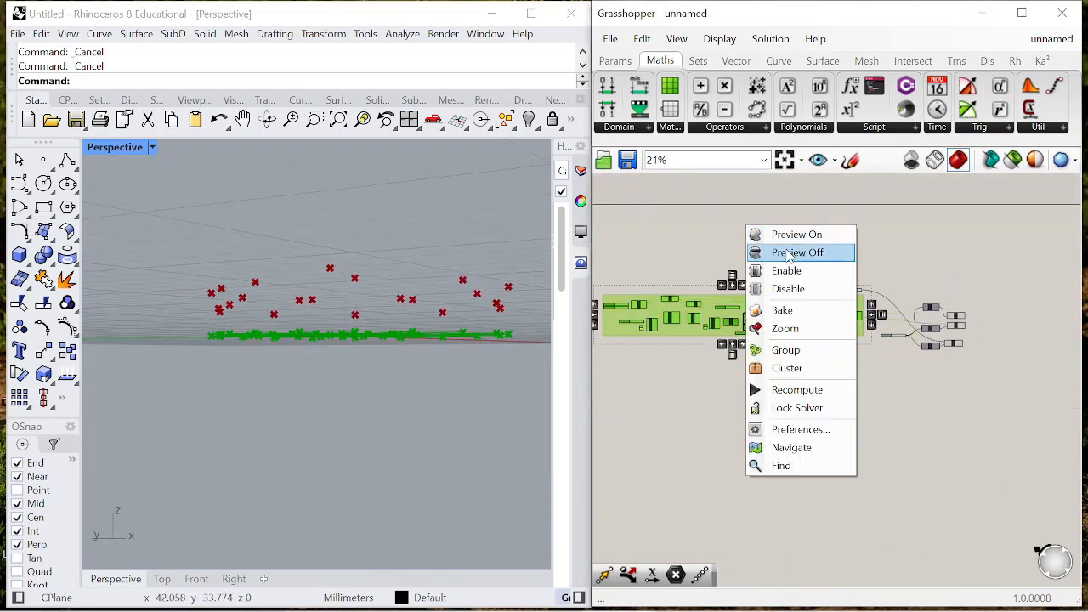
click(788, 255)
- Turn off the preview of the centroid Point parameter and inspect the raised points in the perspective view
scroll(868, 294, up, 9)
click(822, 273)
right_click(827, 228)
click(842, 255)
right_drag(390, 358, 315, 374)
scroll(888, 312, down, 6)
scroll(1012, 345, up, 4)
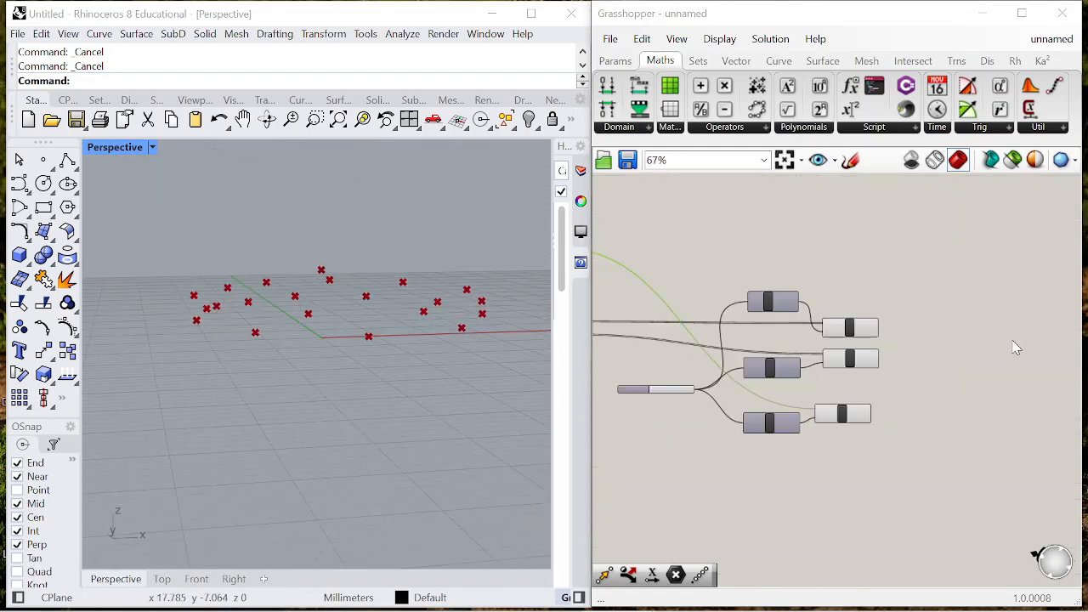
- Add a Weave component with the first Move's Geometry in Stream 0 and the second Move's Geometry in Stream 1
scroll(890, 327, up, 3)
scroll(919, 330, up, 2)
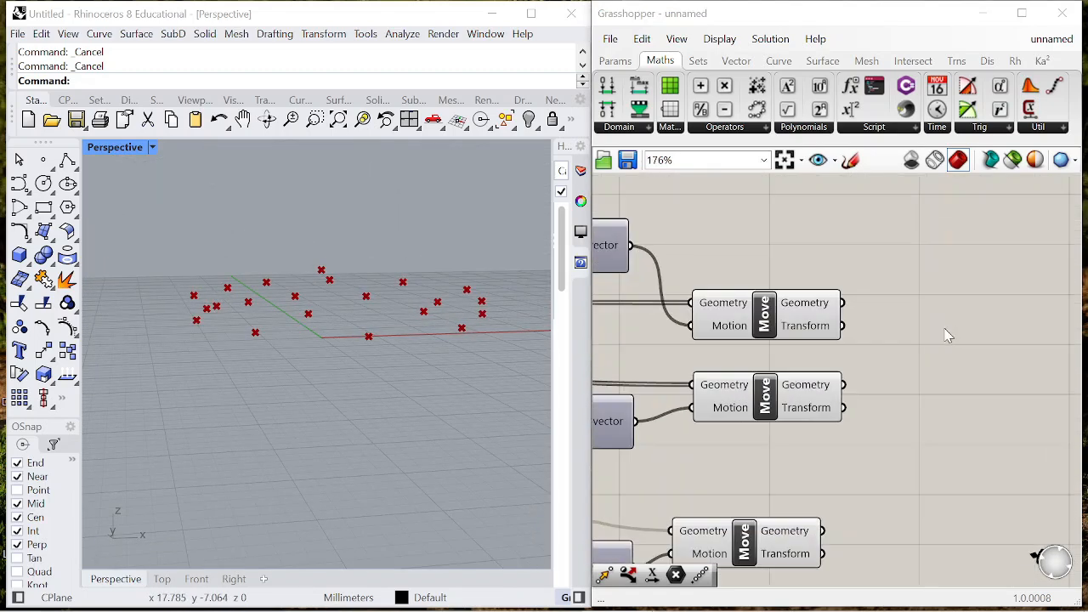
double_click(920, 349)
text(weave)
key(Return)
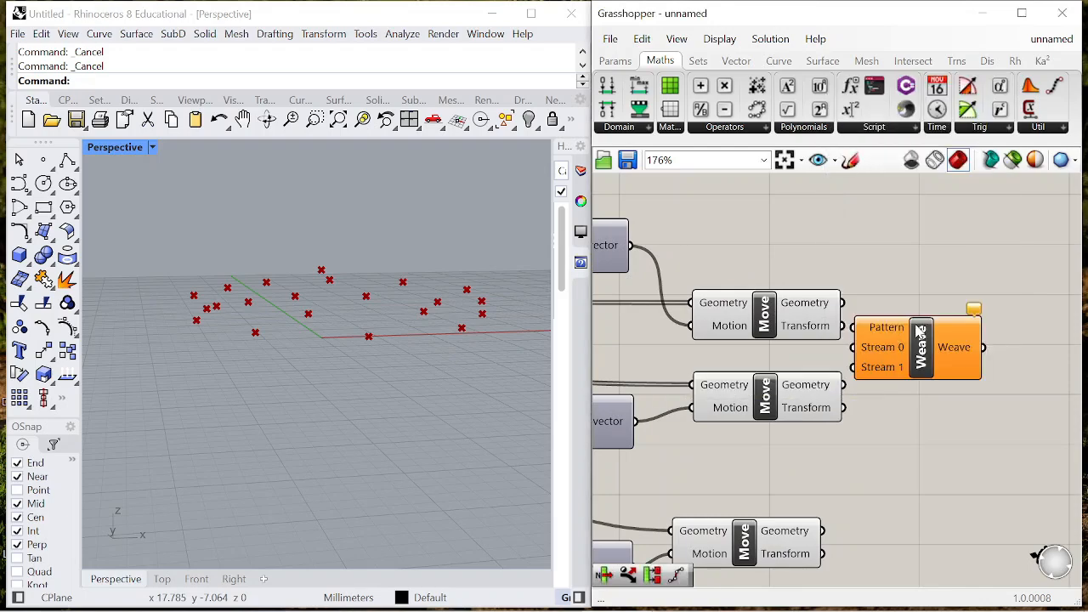
scroll(821, 322, up, 1)
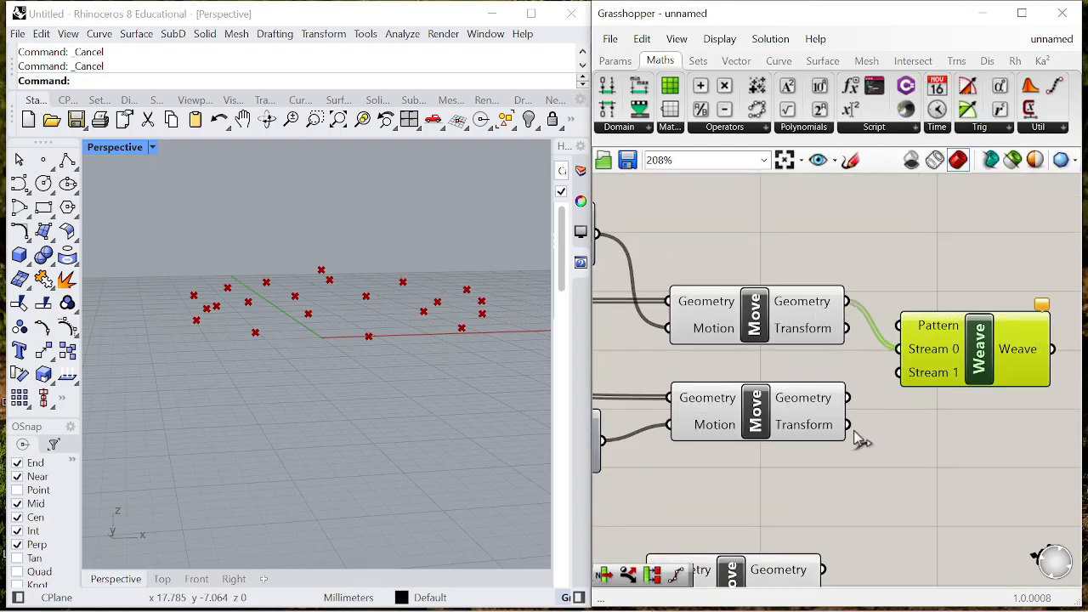
drag(992, 362, 1009, 386)
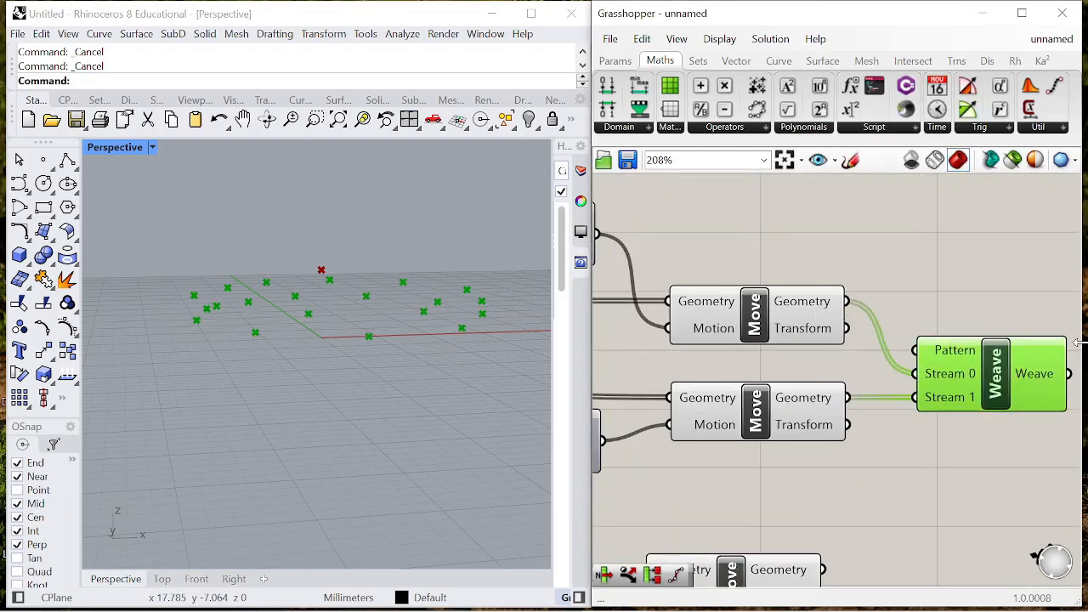
- Check the third Move's raised centre point and add a two-point Line component beside that Move
scroll(946, 343, down, 4)
scroll(897, 486, up, 2)
click(830, 475)
scroll(942, 396, down, 6)
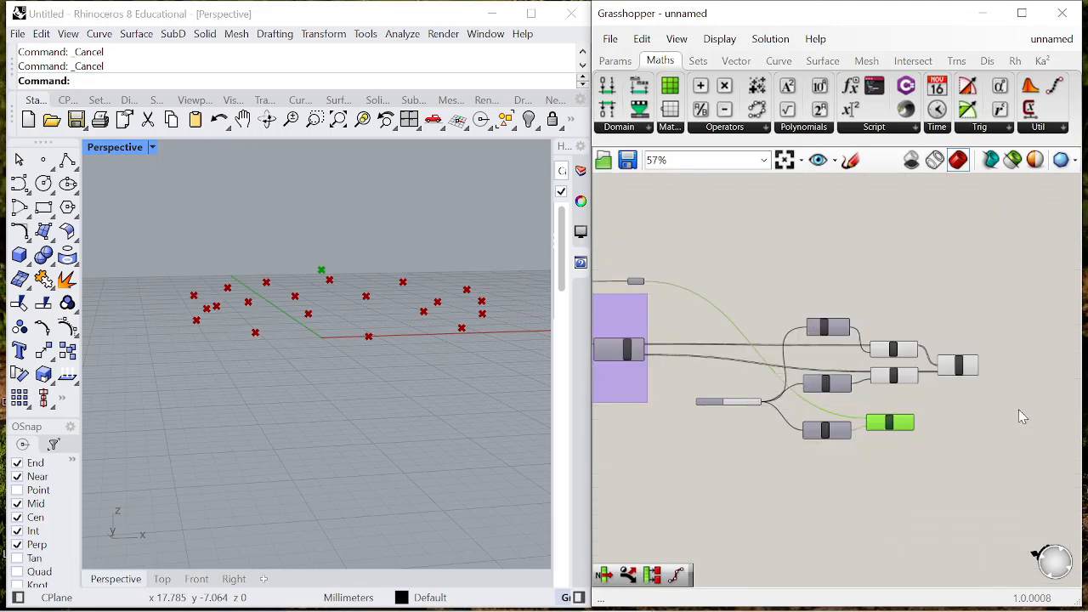
scroll(1022, 416, up, 3)
double_click(947, 438)
text(line)
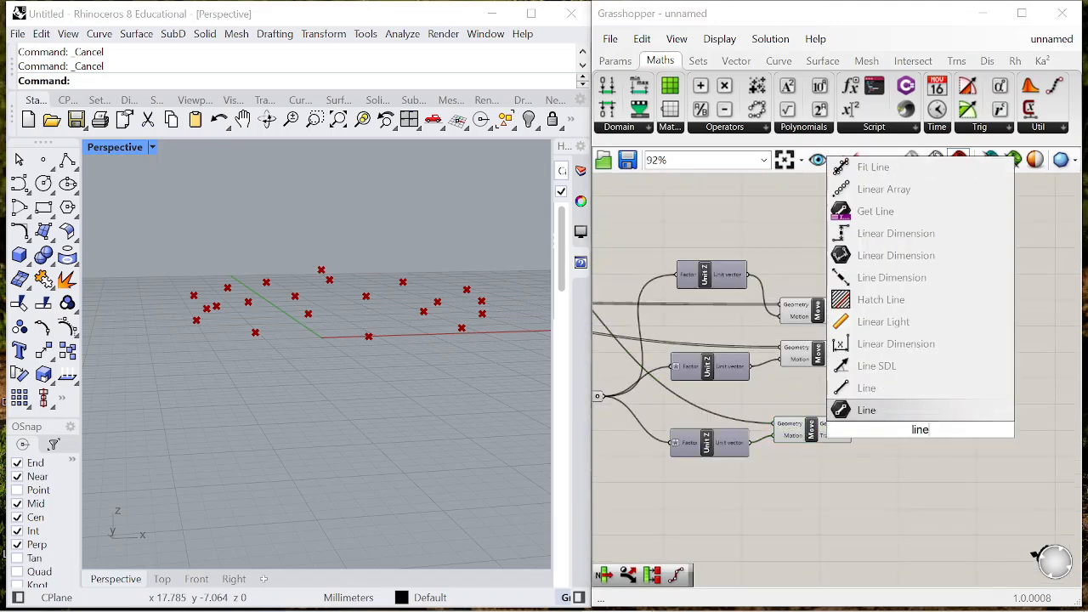
click(866, 388)
scroll(893, 408, up, 2)
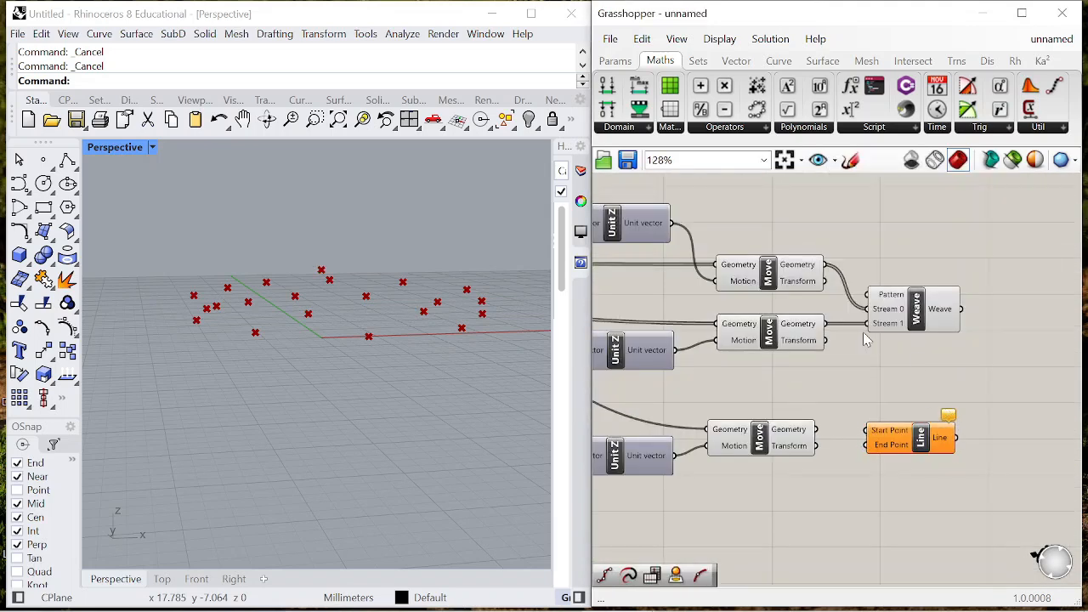
- Connect the third Move's Geometry to the Line's Start Point and the Weave output to its End Point
scroll(961, 307, up, 1)
drag(867, 459, 1010, 455)
click(716, 459)
drag(783, 464, 984, 442)
right_drag(476, 374, 430, 388)
click(849, 408)
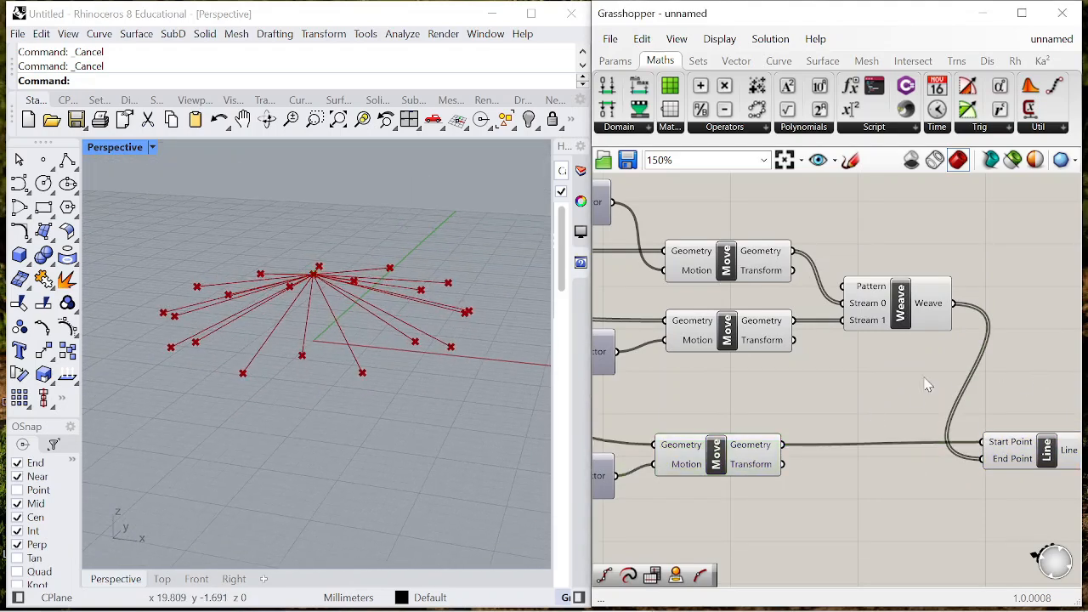
- Turn off the preview of the three Move components and the Weave component
scroll(956, 376, down, 3)
right_drag(956, 377, 856, 365)
drag(912, 410, 945, 407)
drag(847, 461, 738, 280)
middle_click(767, 233)
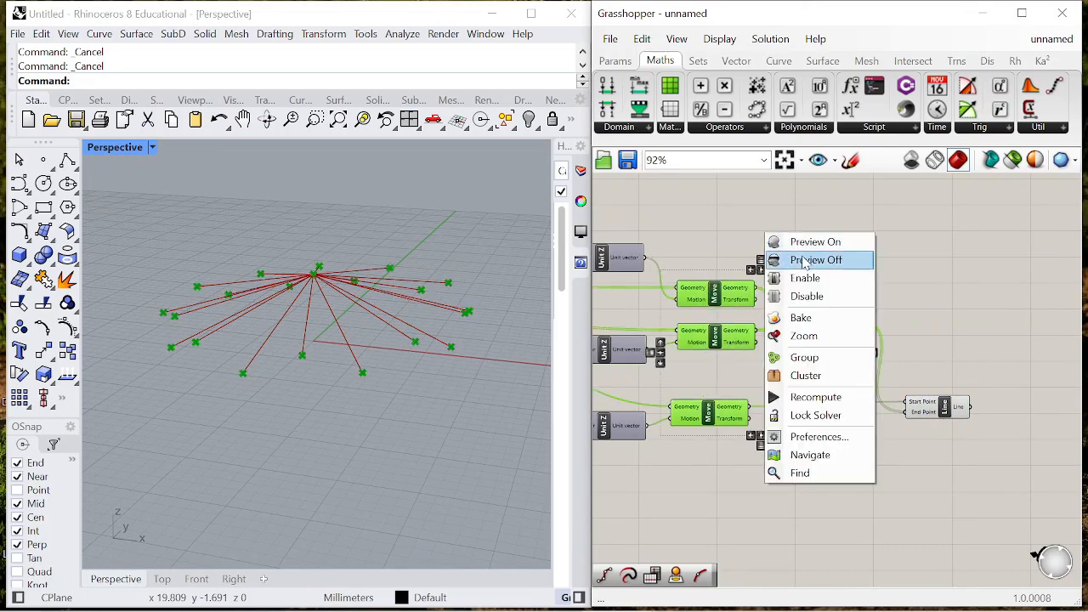
click(804, 261)
- Add an Evaluate Curve component with the Line output connected to its Curve input
scroll(861, 314, down, 3)
right_drag(860, 314, 817, 293)
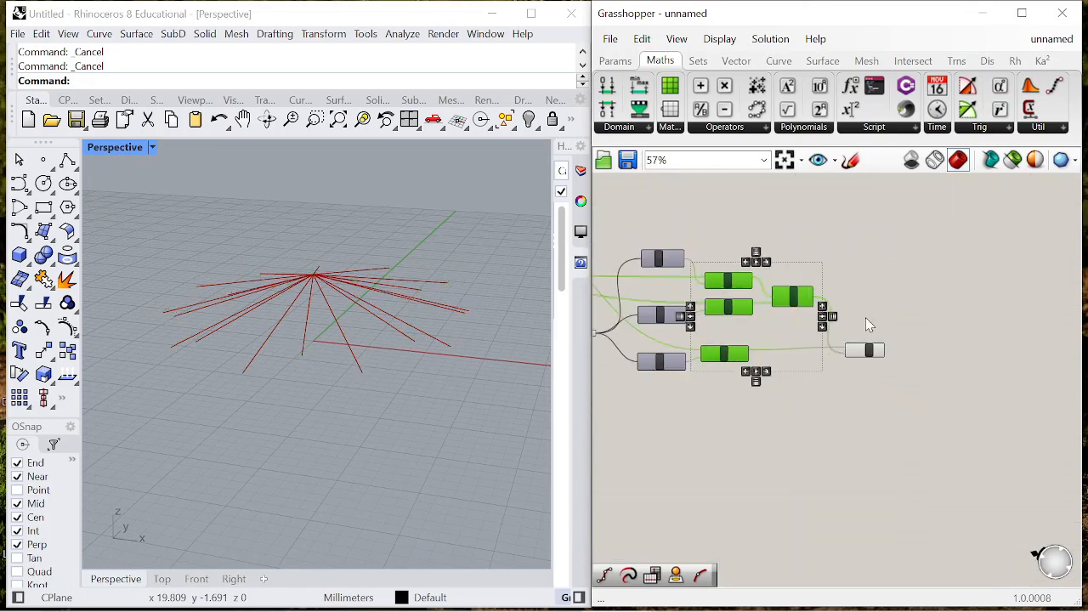
scroll(911, 349, up, 4)
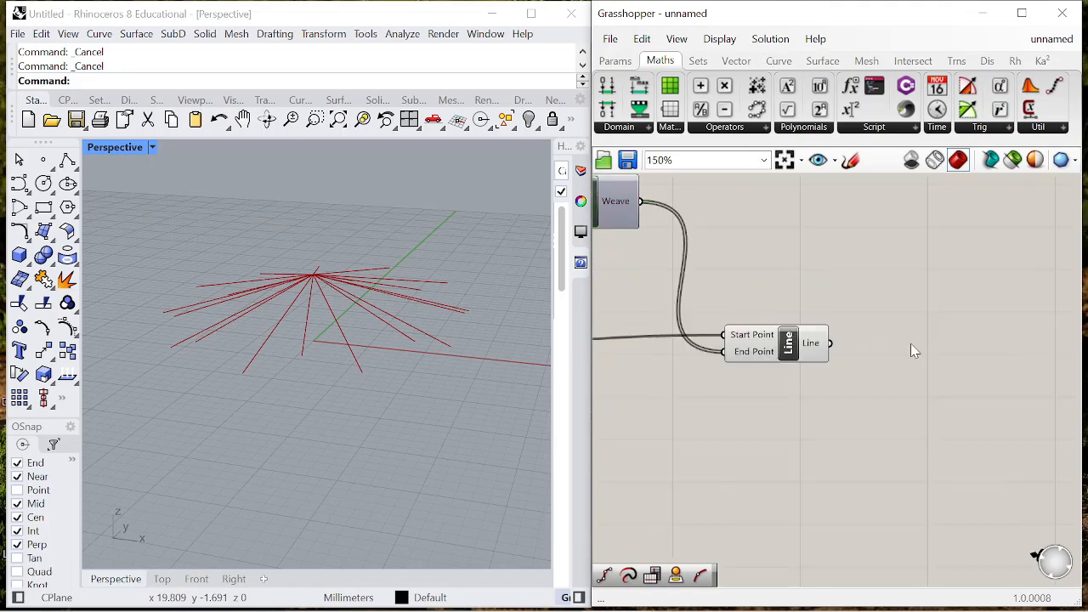
double_click(913, 350)
text(evaluate curve)
key(Return)
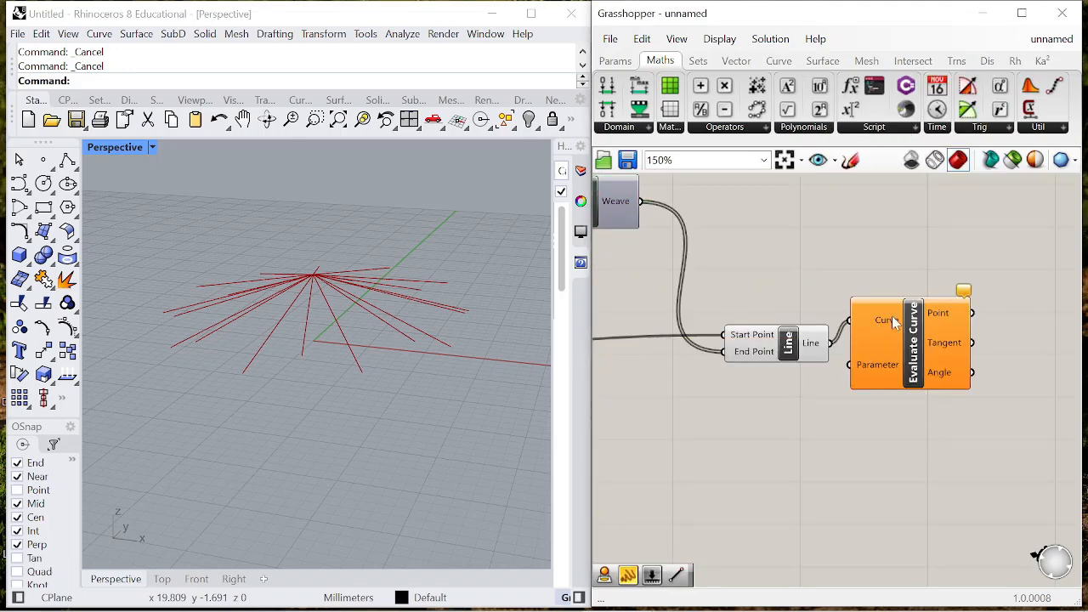
drag(868, 318, 979, 251)
- Create a panel containing 0.6 and place it beside Evaluate Curve's Parameter input
double_click(956, 374)
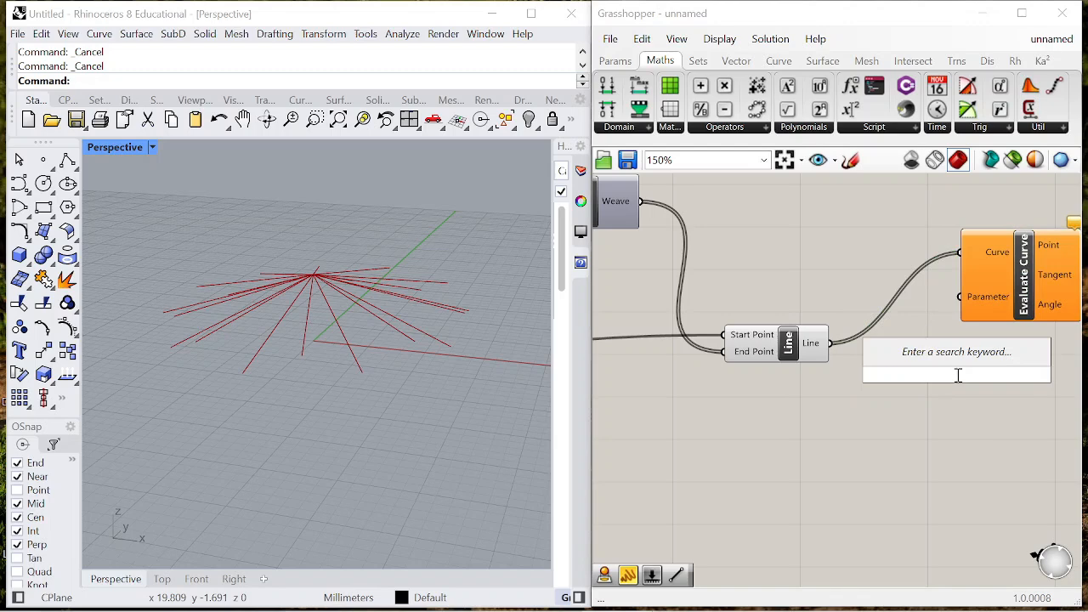
text("0.6)
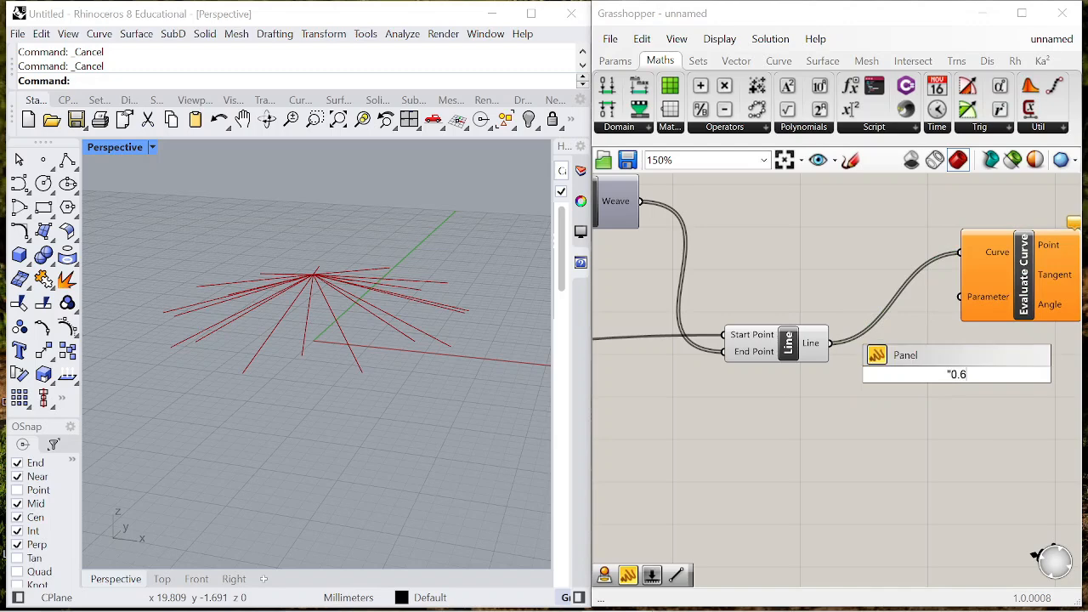
key(Return)
drag(979, 374, 868, 263)
scroll(854, 247, down, 4)
- Duplicate the Evaluate Curve and its 0.6 panel below the originals, keeping the Line output connected to the copy's Curve input
drag(846, 226, 981, 299)
drag(960, 278, 986, 301)
click(901, 308)
scroll(898, 304, up, 4)
drag(893, 273, 980, 356)
scroll(920, 278, down, 4)
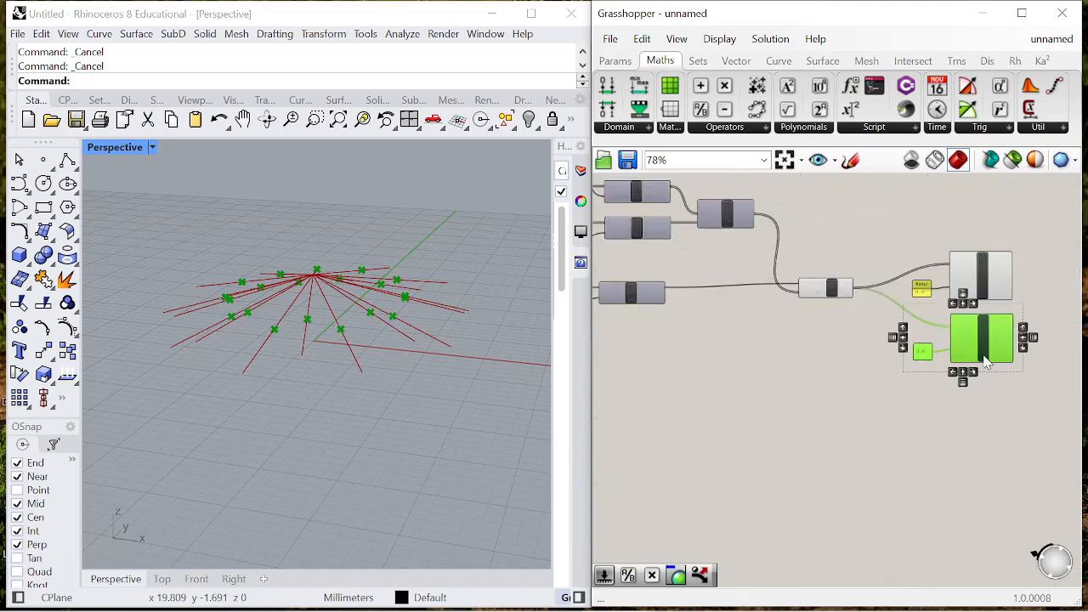
- Set the duplicated panel's value to 0.8
scroll(918, 336, up, 5)
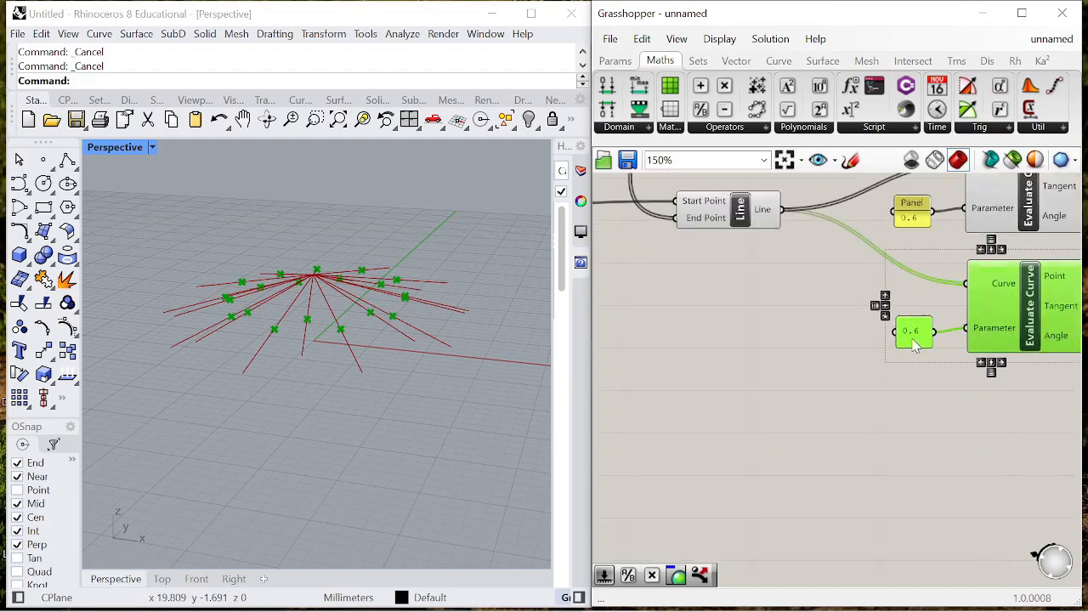
double_click(905, 317)
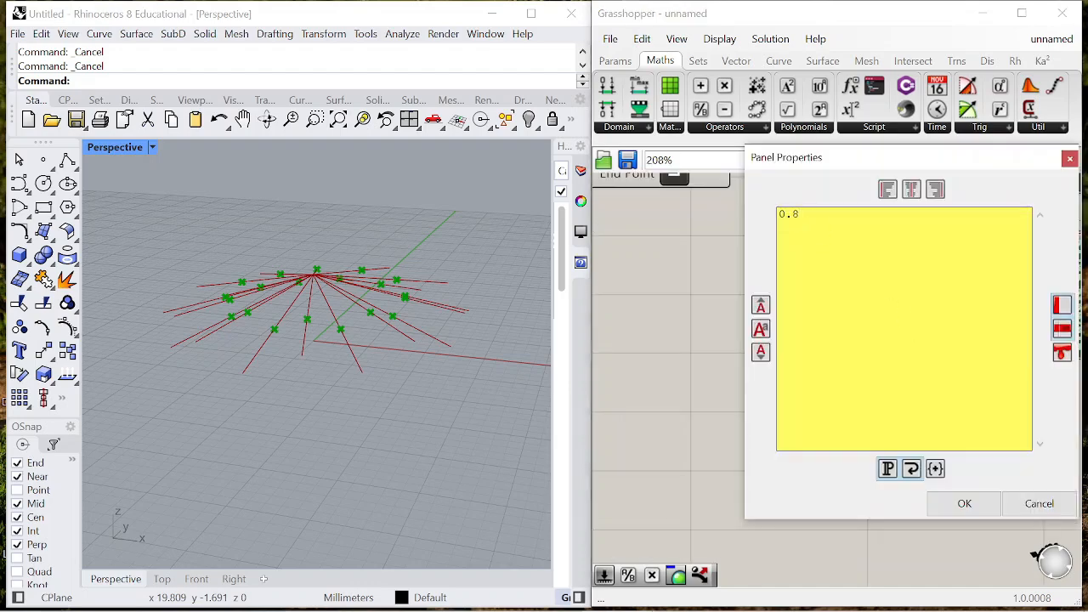
click(965, 507)
scroll(840, 358, down, 3)
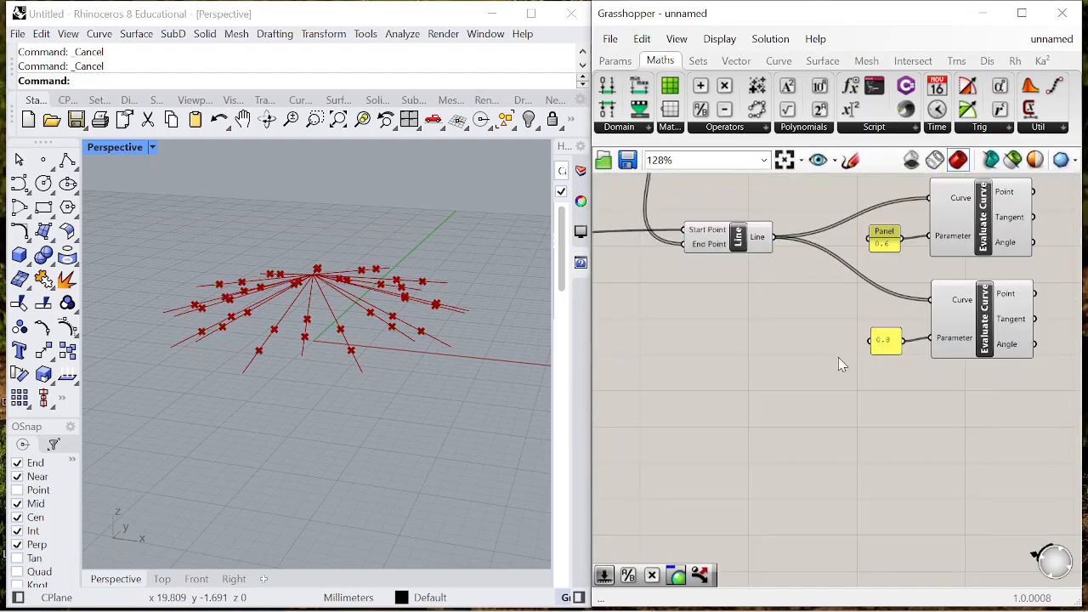
scroll(804, 281, down, 1)
- Add a Point parameter after Weave and connect the Weave output to it
click(780, 246)
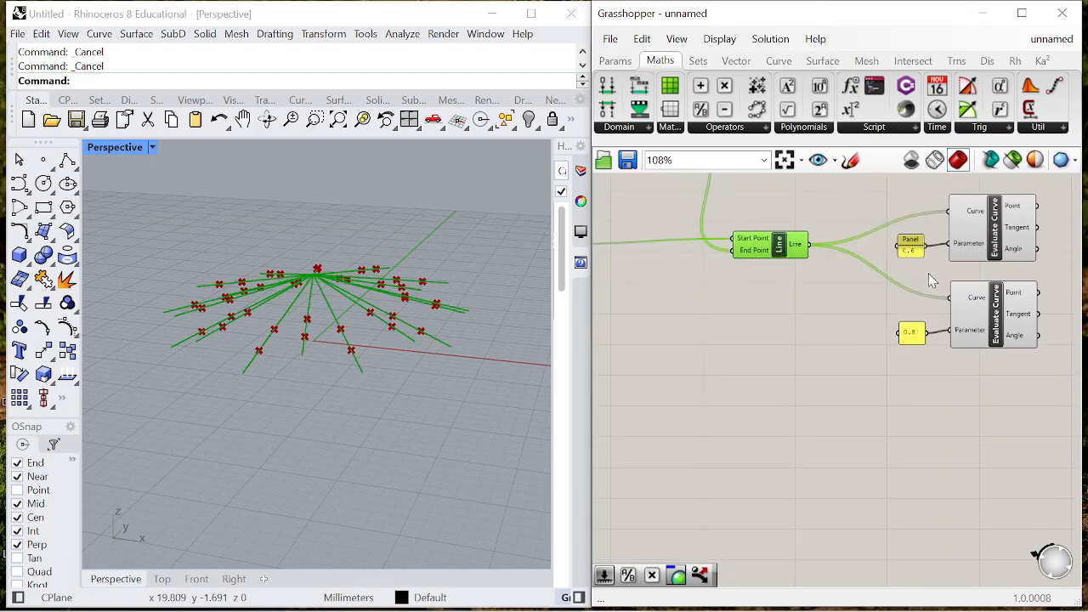
scroll(879, 263, down, 4)
scroll(742, 206, up, 3)
click(767, 202)
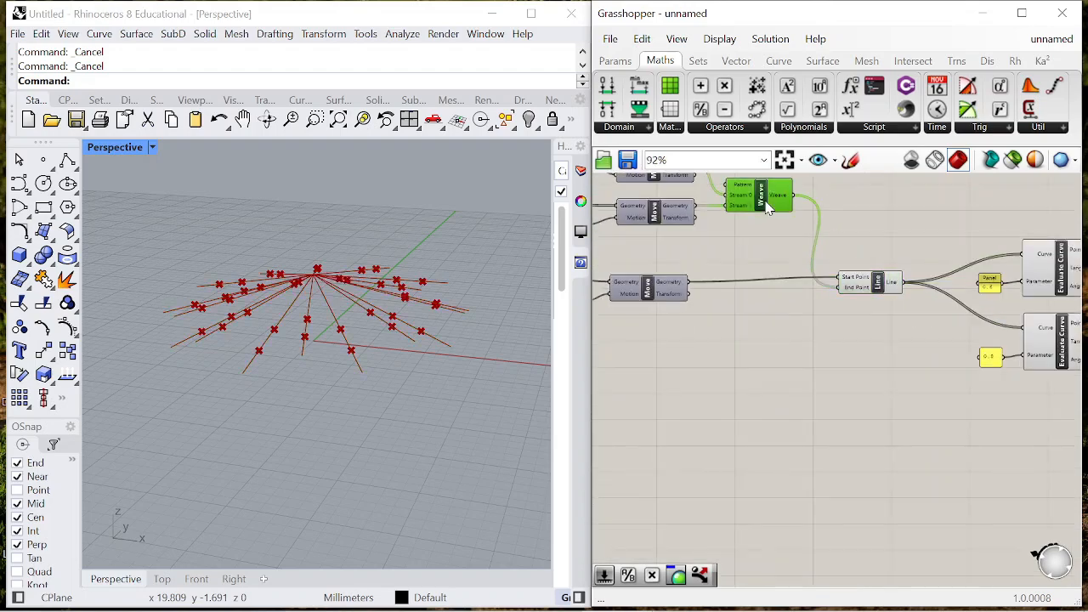
right_drag(868, 193, 812, 205)
double_click(812, 206)
text(point)
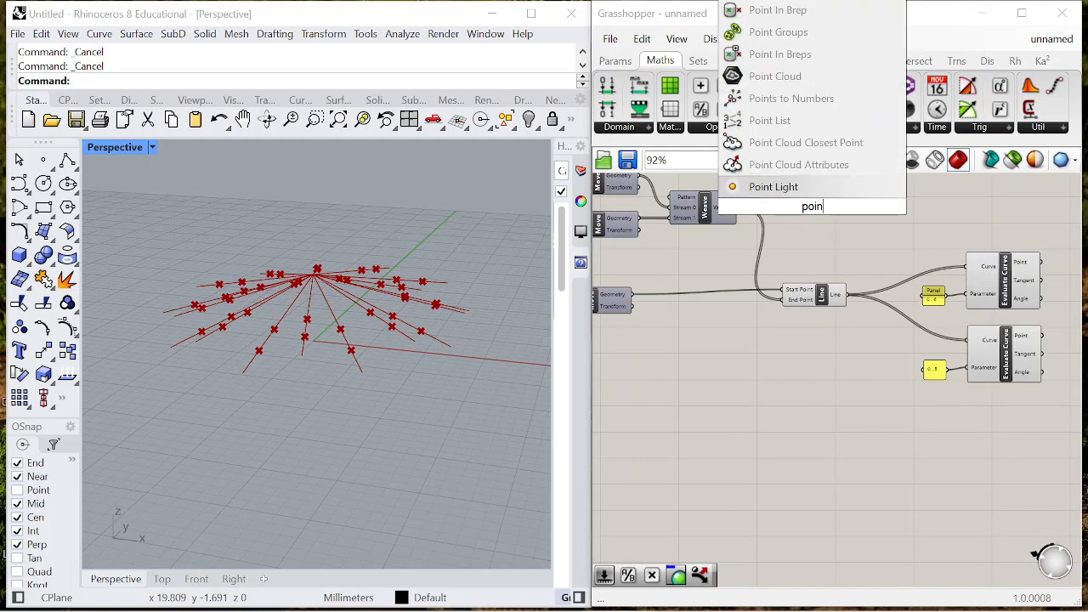
key(Return)
drag(795, 204, 798, 207)
scroll(748, 215, down, 6)
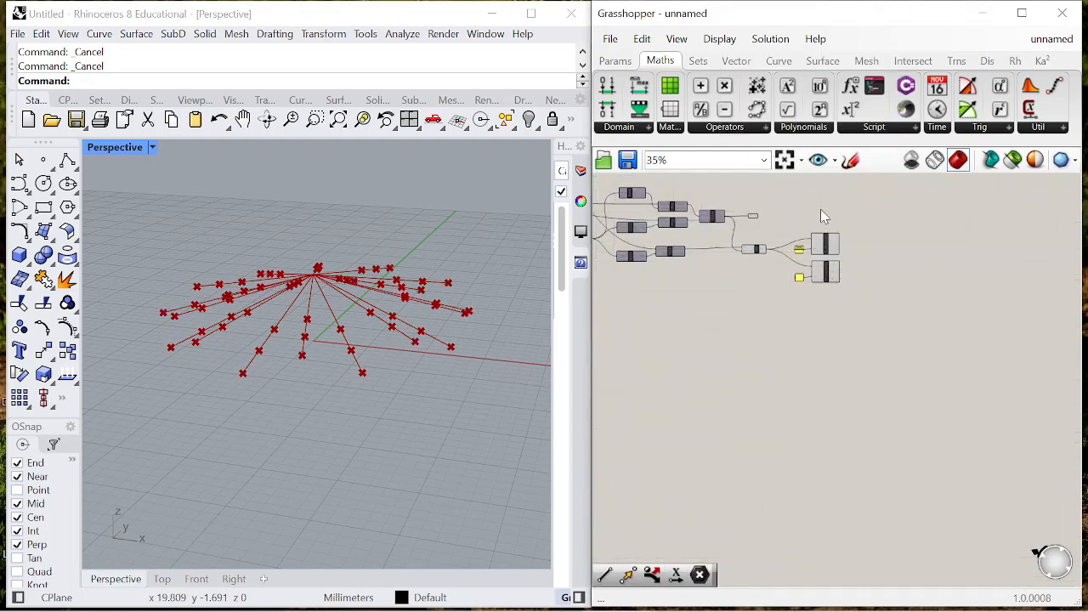
- Relocate the Point parameter above the two Evaluate Curve components and inspect its outer points in the perspective view
scroll(773, 215, up, 9)
click(686, 223)
right_drag(318, 350, 378, 387)
drag(693, 223, 1017, 225)
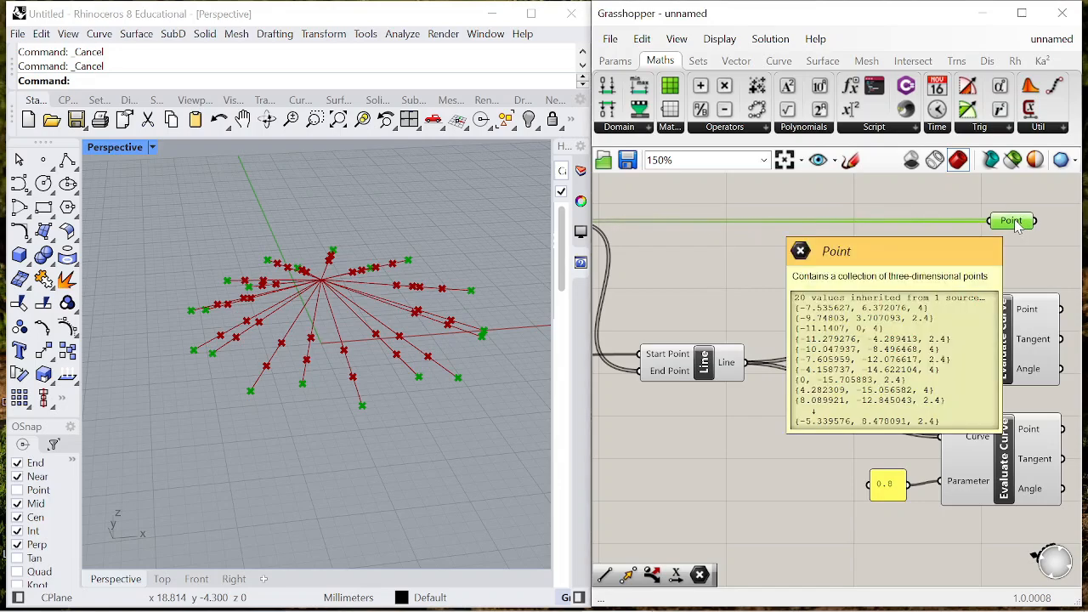
scroll(994, 297, down, 4)
scroll(1003, 297, up, 3)
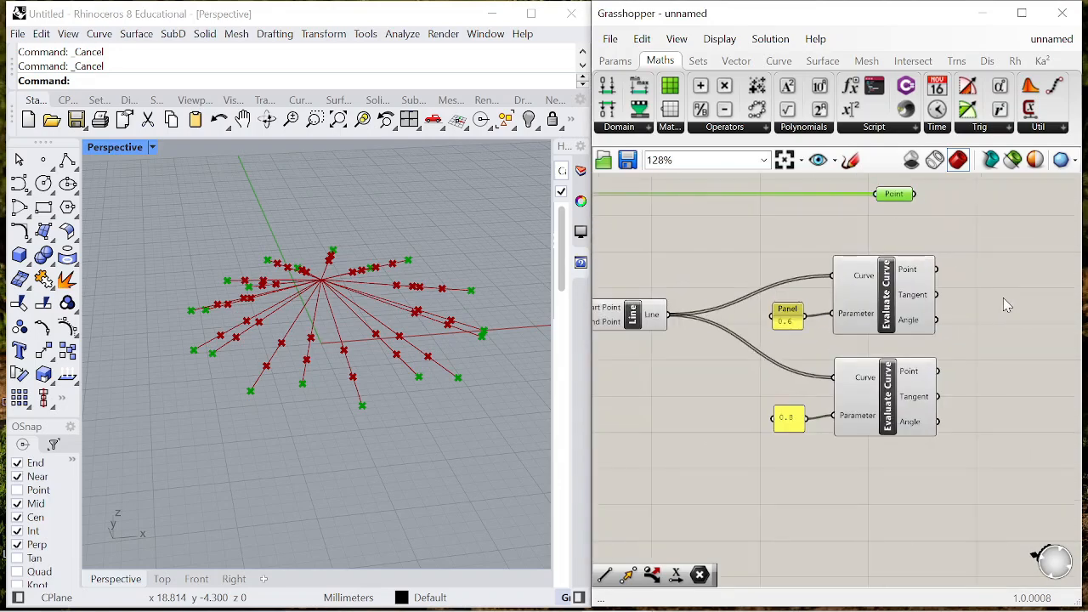
- Add a Closest Points component and connect the Point parameter and the 0.6 Evaluate Curve's Point output to its Cloud input
scroll(713, 340, down, 1)
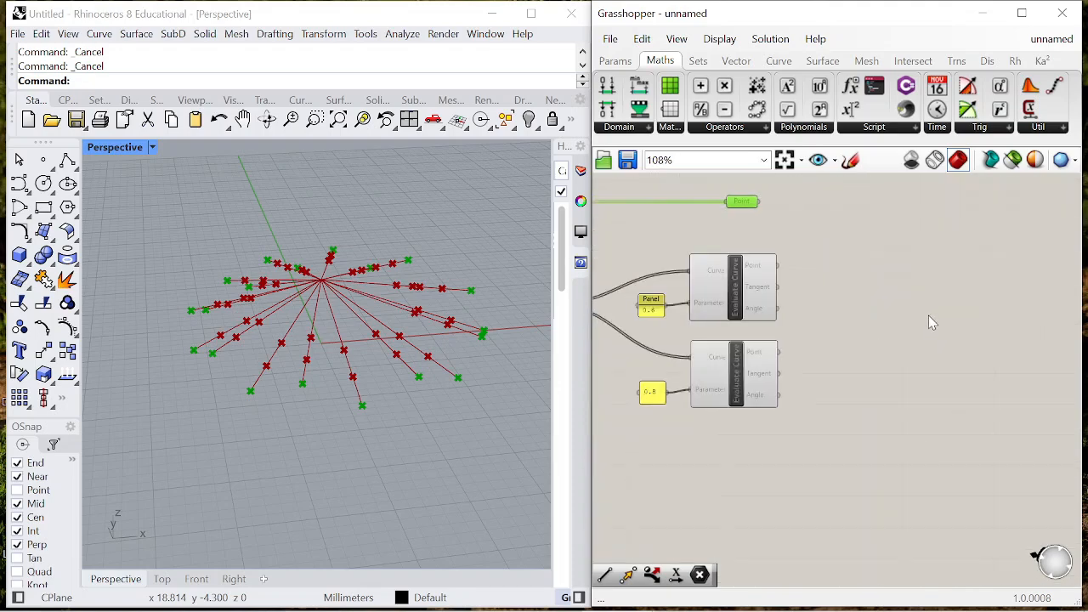
double_click(930, 317)
text(closests)
key(BackSpace)
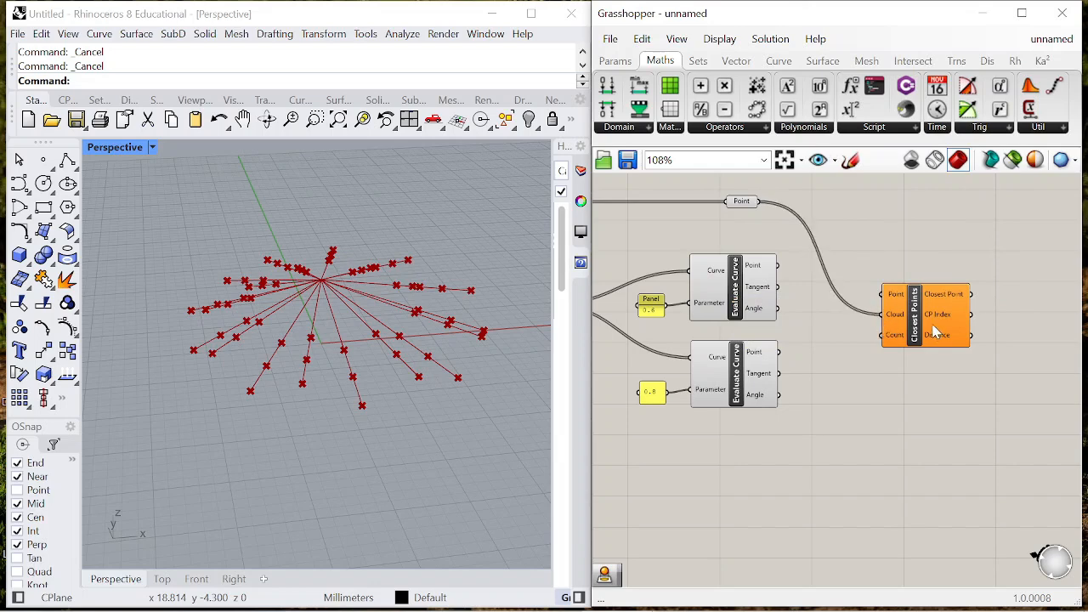
drag(934, 326, 956, 309)
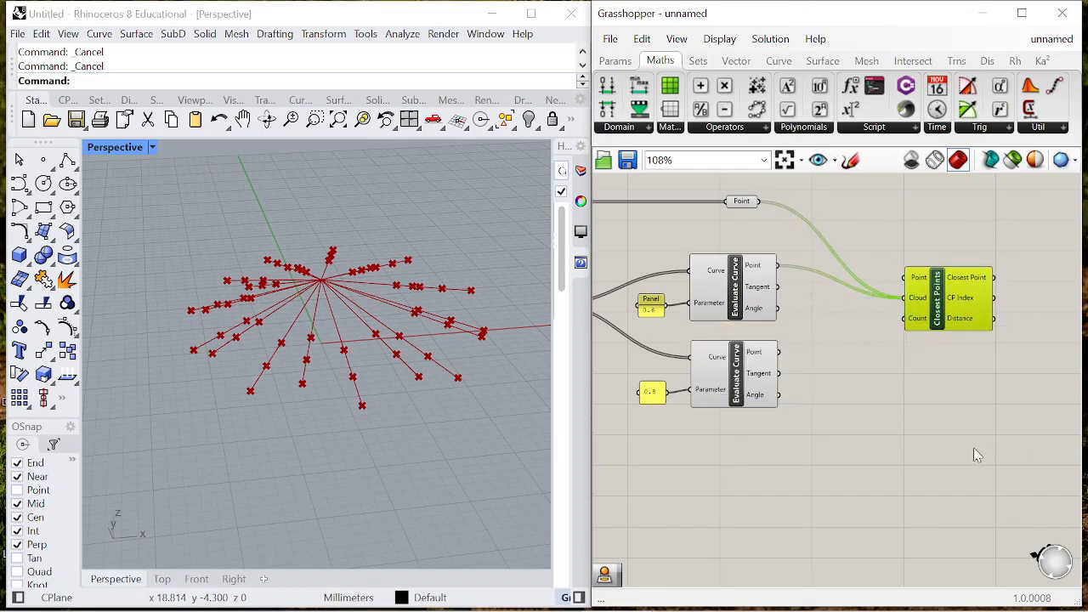
- Add a Dispatch component and connect the 0.8 Evaluate Curve's Point output to its List input
right_drag(952, 376, 1022, 369)
scroll(1023, 369, down, 1)
click(840, 381)
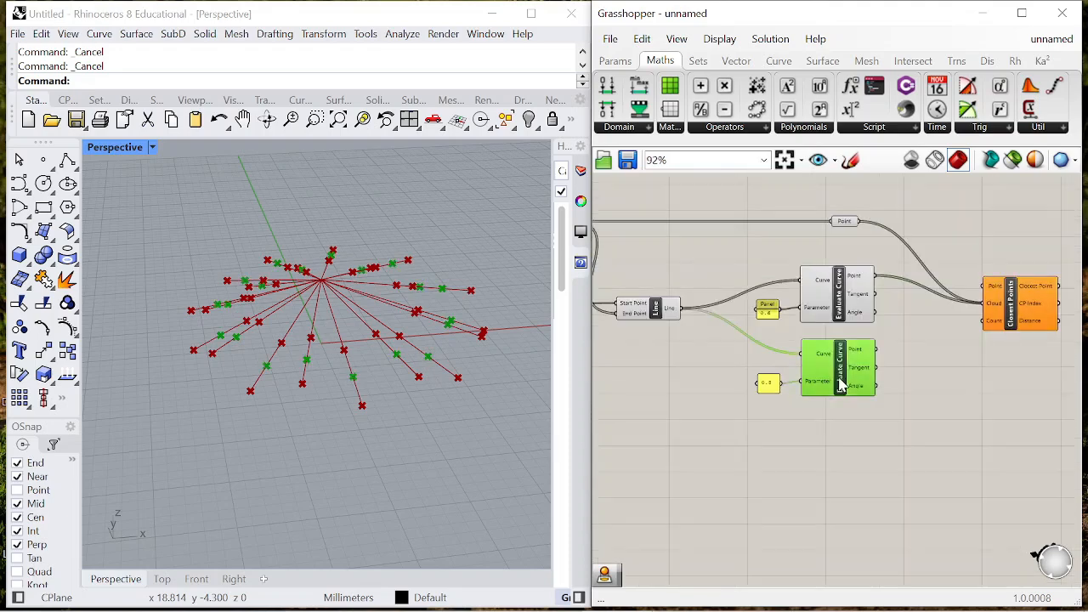
right_drag(314, 395, 326, 372)
scroll(706, 374, down, 3)
scroll(848, 355, up, 3)
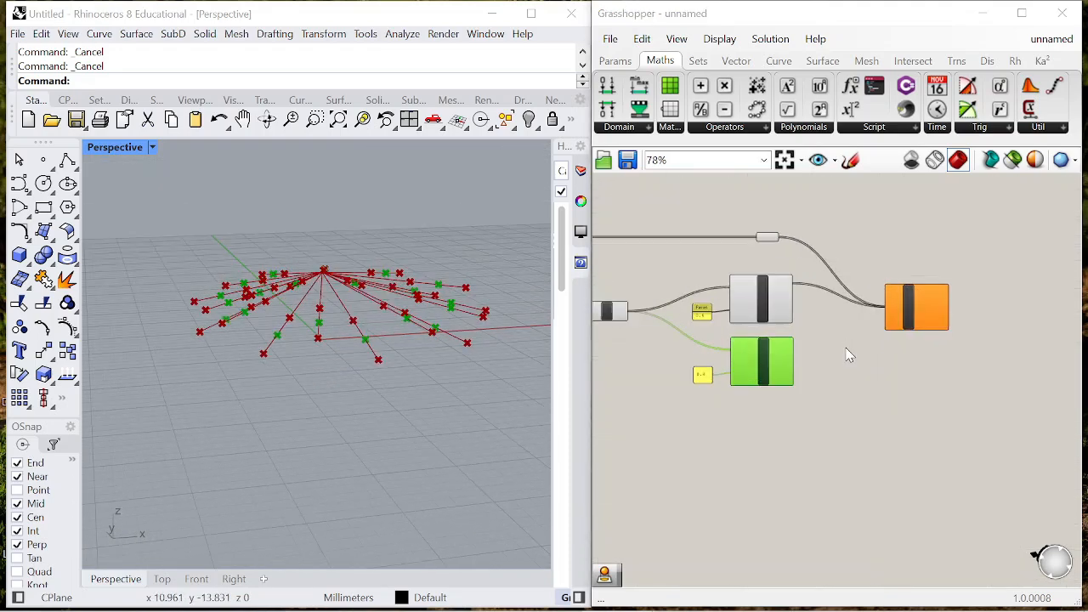
double_click(846, 354)
text(dispat)
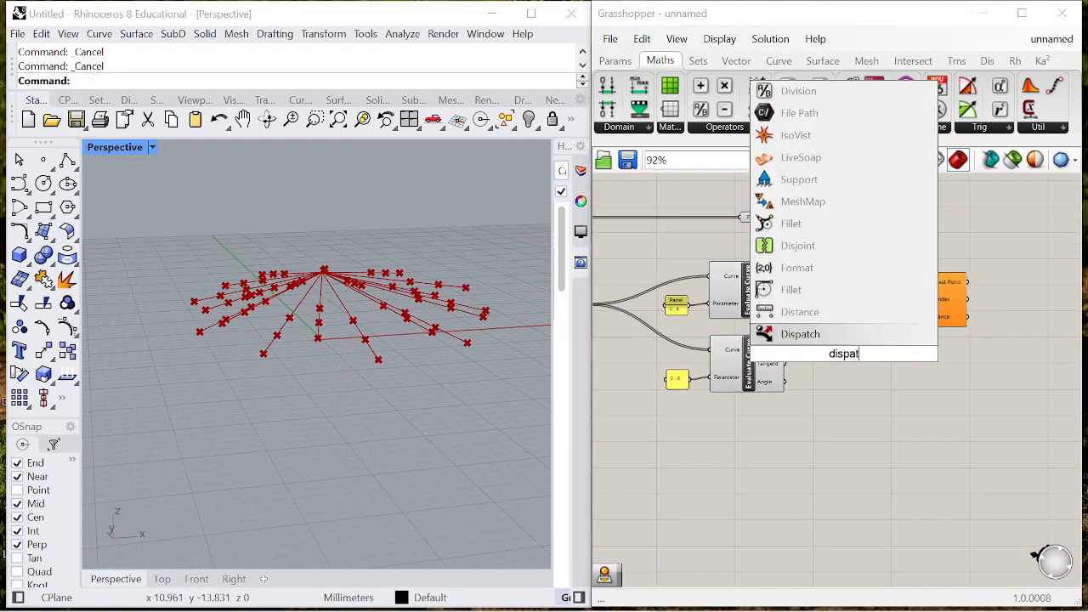
key(Return)
scroll(791, 348, up, 3)
drag(788, 346, 788, 345)
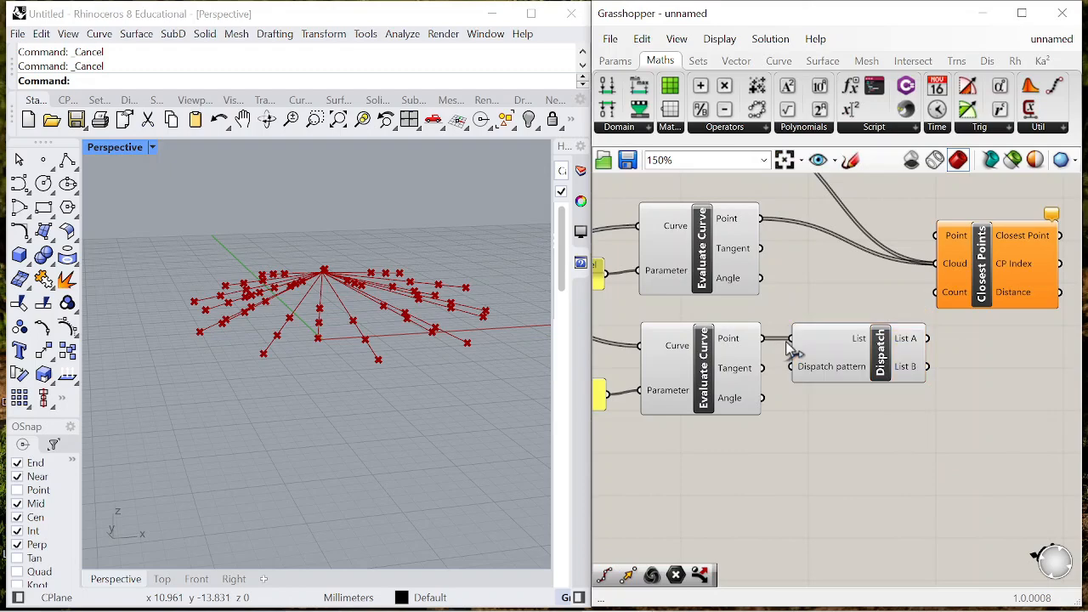
- Select the 0.6 Evaluate Curve and examine its points in the perspective view
click(720, 268)
right_drag(328, 350, 344, 386)
scroll(802, 347, down, 1)
right_drag(801, 347, 686, 348)
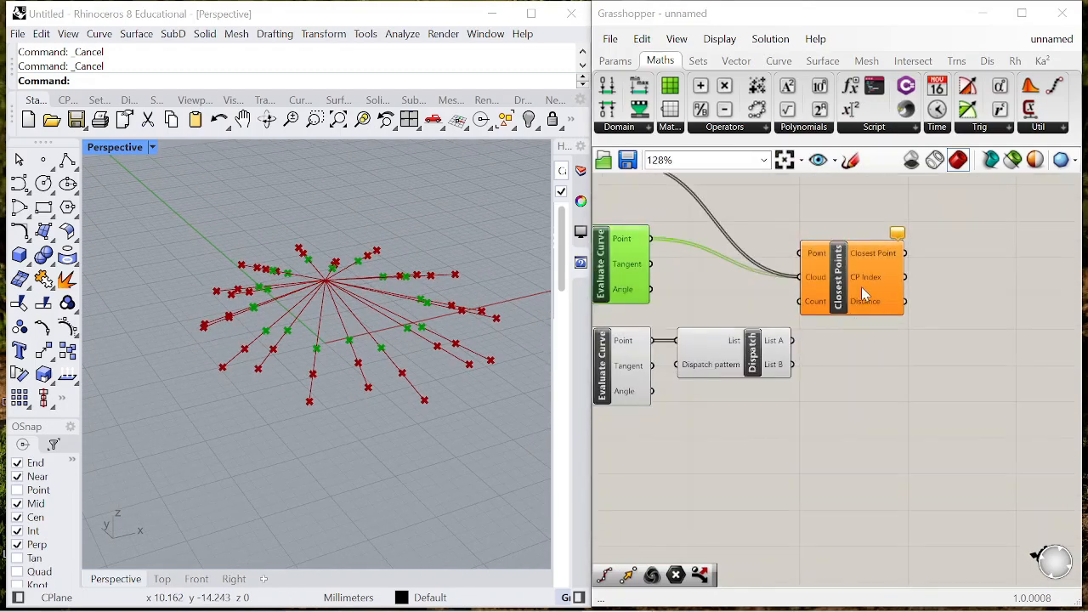
- Reposition the Closest Points and Dispatch components and add Dispatch's List A output to the Closest Points Cloud input
drag(890, 300, 962, 287)
drag(753, 363, 761, 362)
click(868, 374)
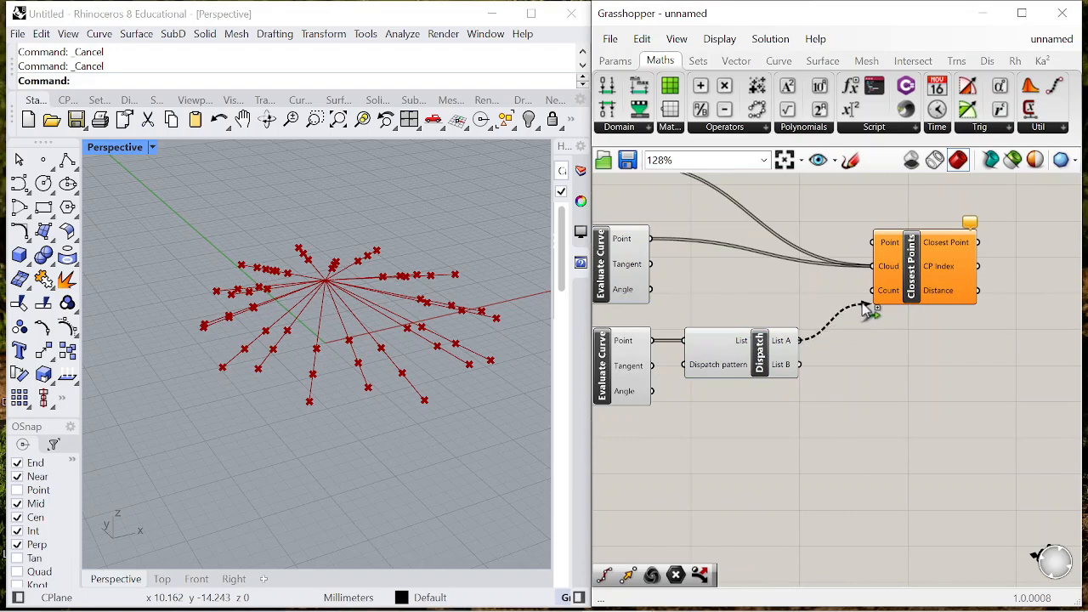
drag(900, 287, 923, 289)
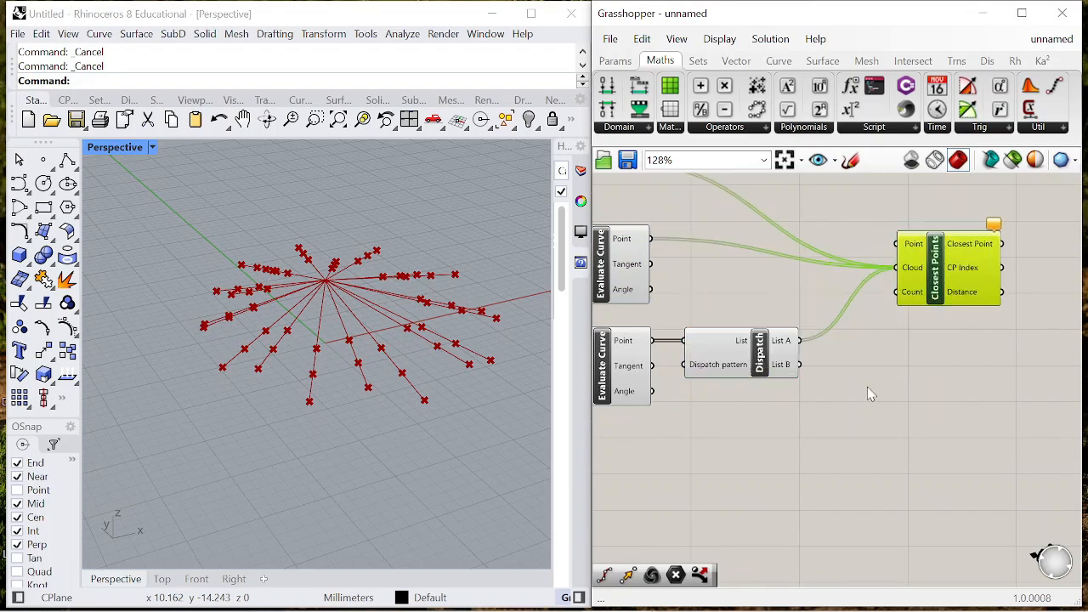
- Add a Project component fed by Dispatch's List B output to flatten those points, with Closest Points placed further along
click(696, 374)
right_drag(476, 387, 376, 388)
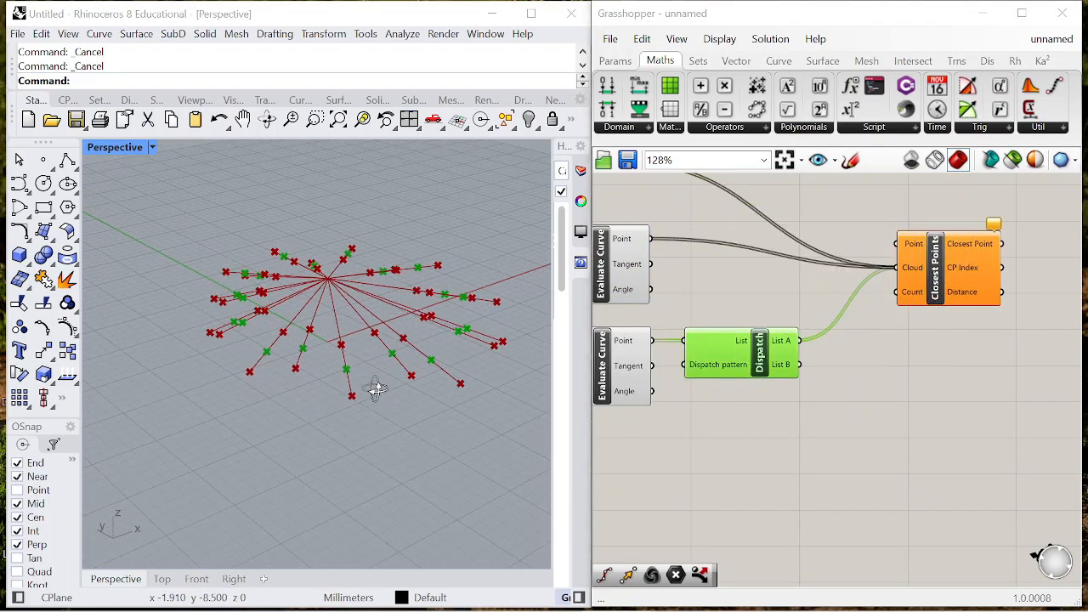
double_click(881, 382)
text(project)
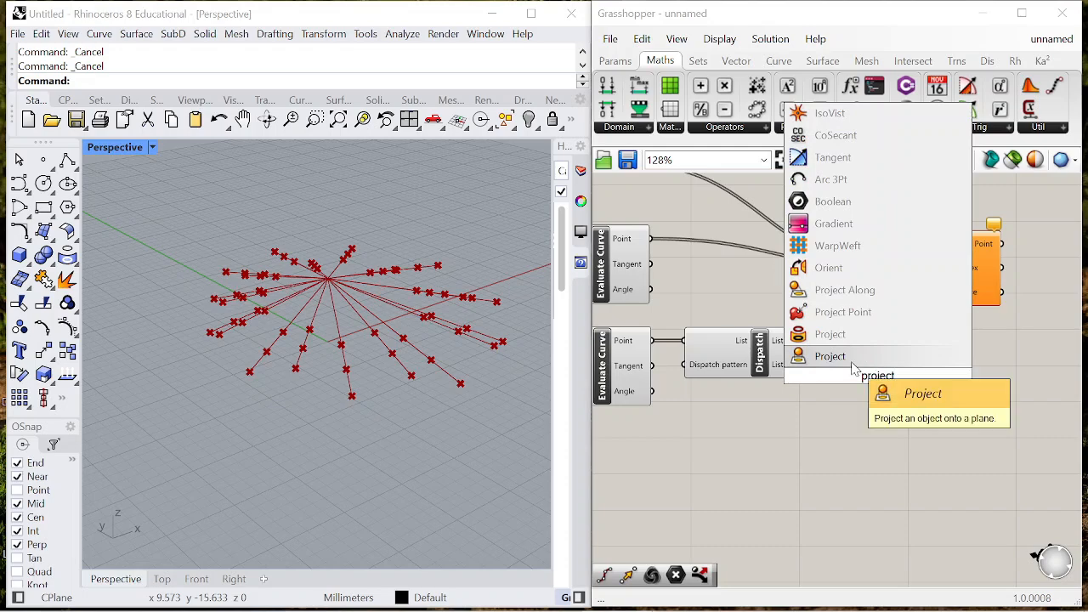
key(Return)
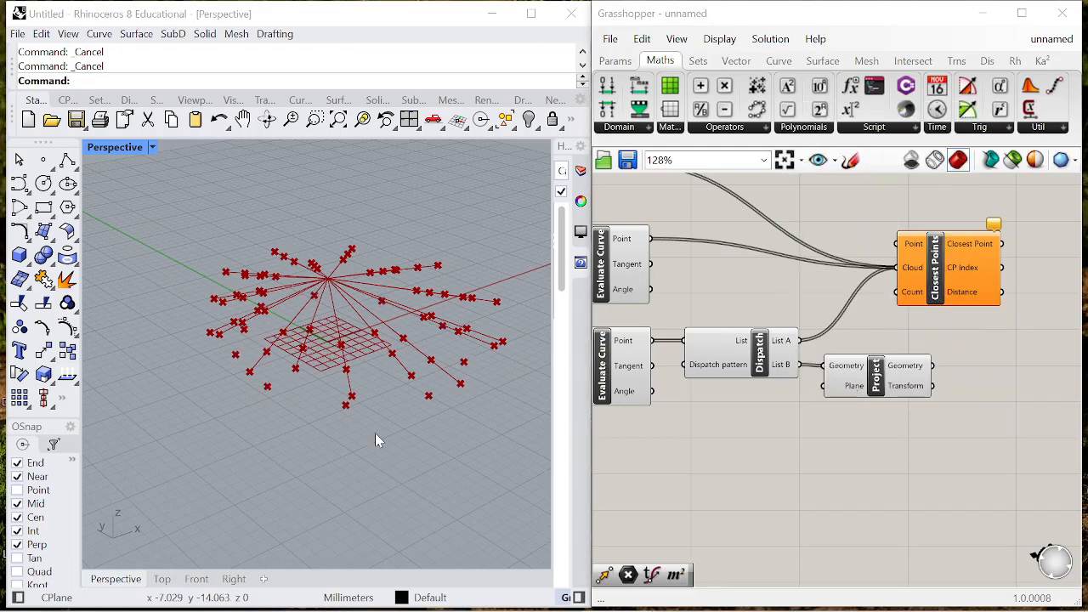
right_drag(375, 433, 341, 416)
scroll(1054, 364, down, 1)
right_drag(1054, 364, 884, 380)
drag(814, 311, 892, 296)
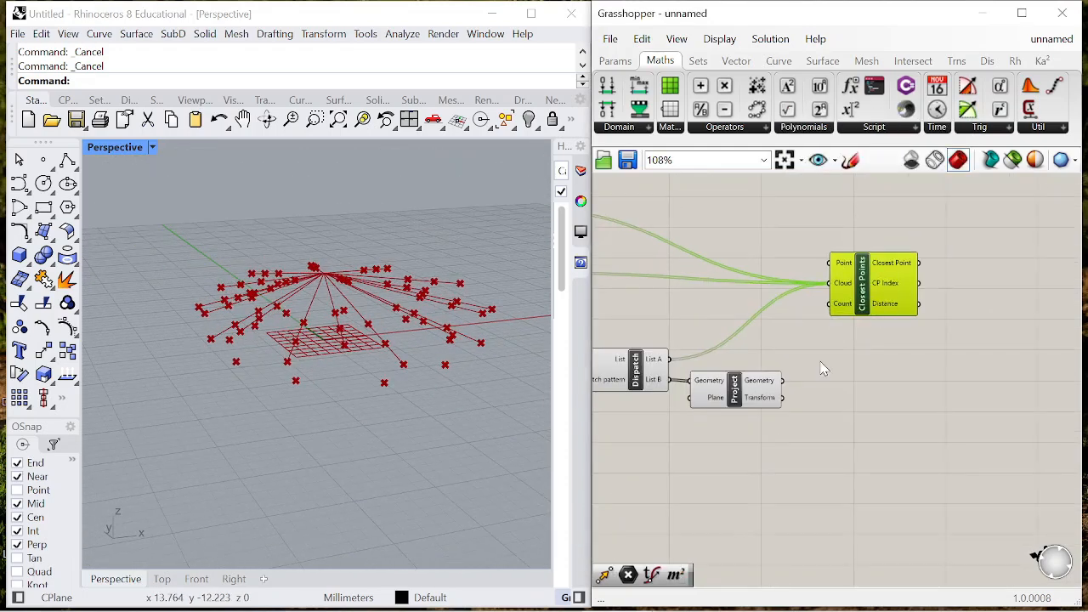
- Graft the Project component's Geometry output and connect it to the Point input of Closest Points
right_click(757, 388)
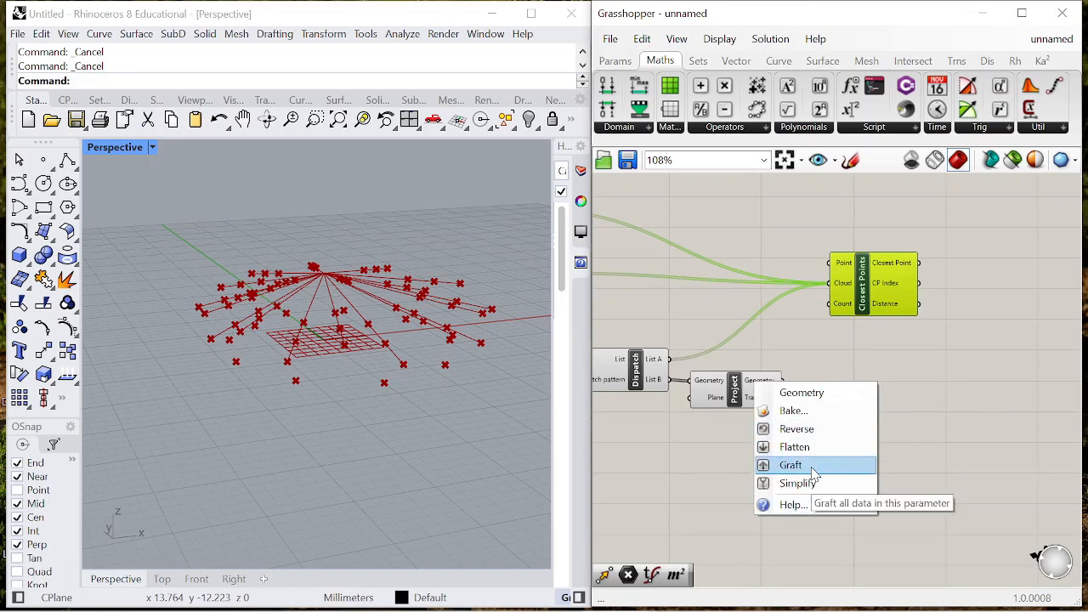
click(912, 391)
scroll(768, 383, up, 2)
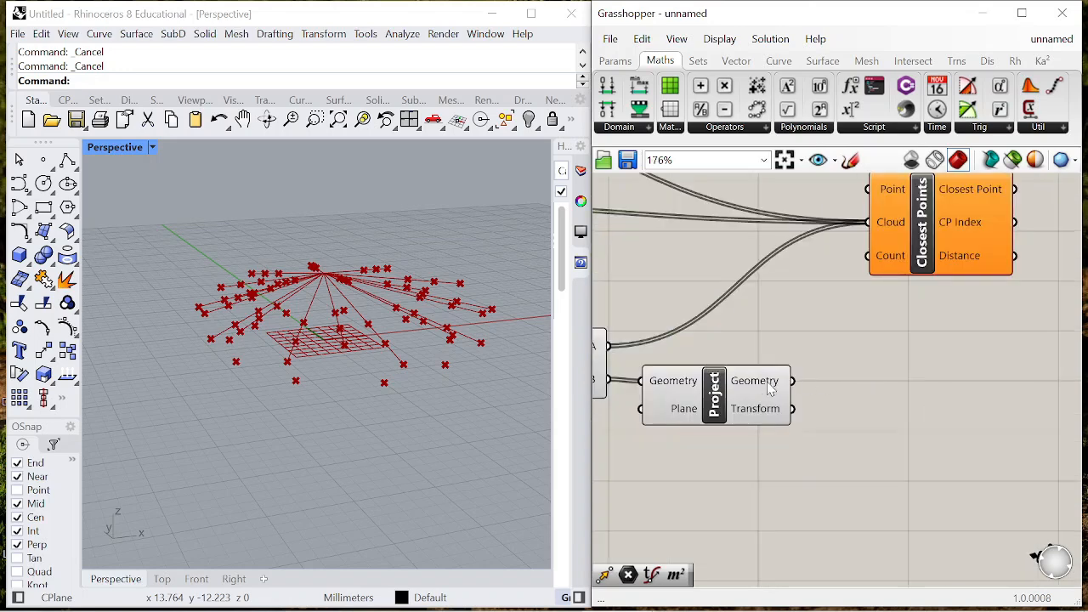
right_click(768, 384)
click(835, 466)
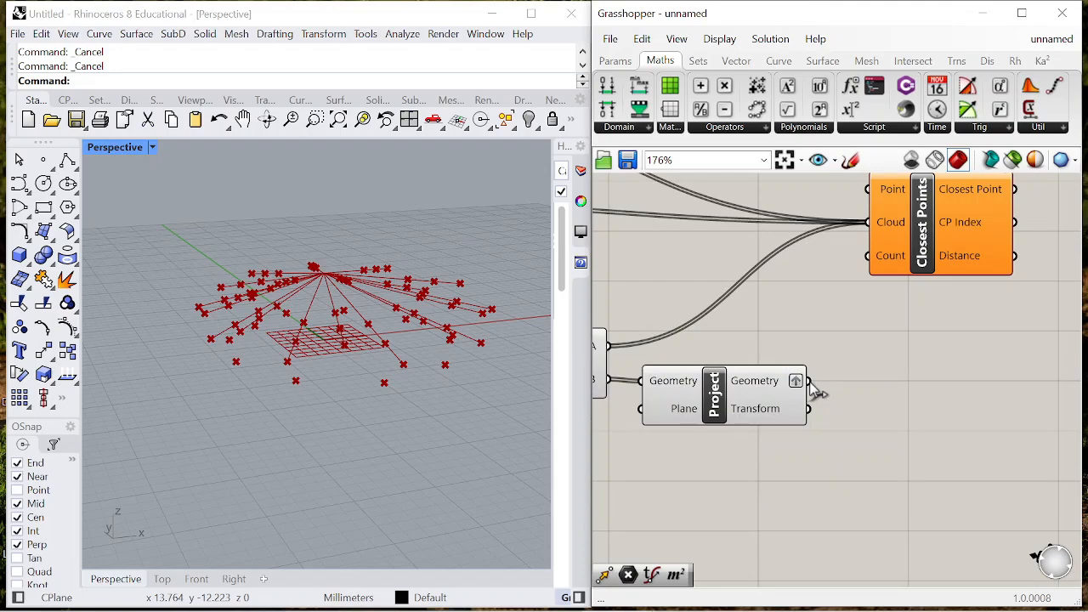
drag(836, 335, 866, 195)
scroll(819, 332, down, 2)
click(889, 284)
mouse_move(365, 399)
right_down()
mouse_move(535, 369)
mouse_move(357, 422)
mouse_move(374, 417)
right_up()
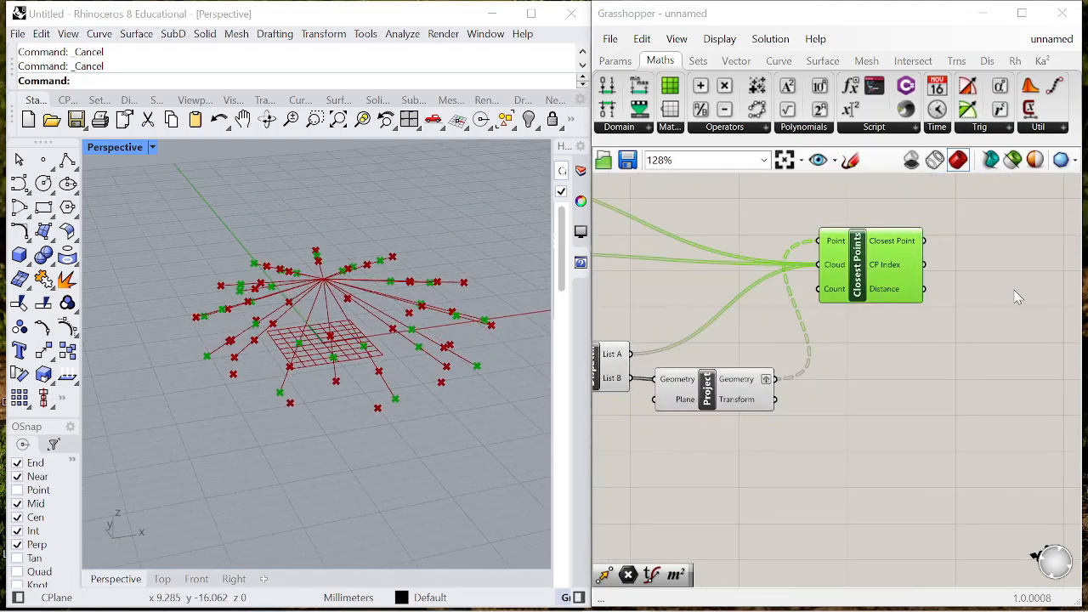
- Add a Point parameter and connect the Closest Point output of Closest Points to it
right_drag(987, 305, 910, 300)
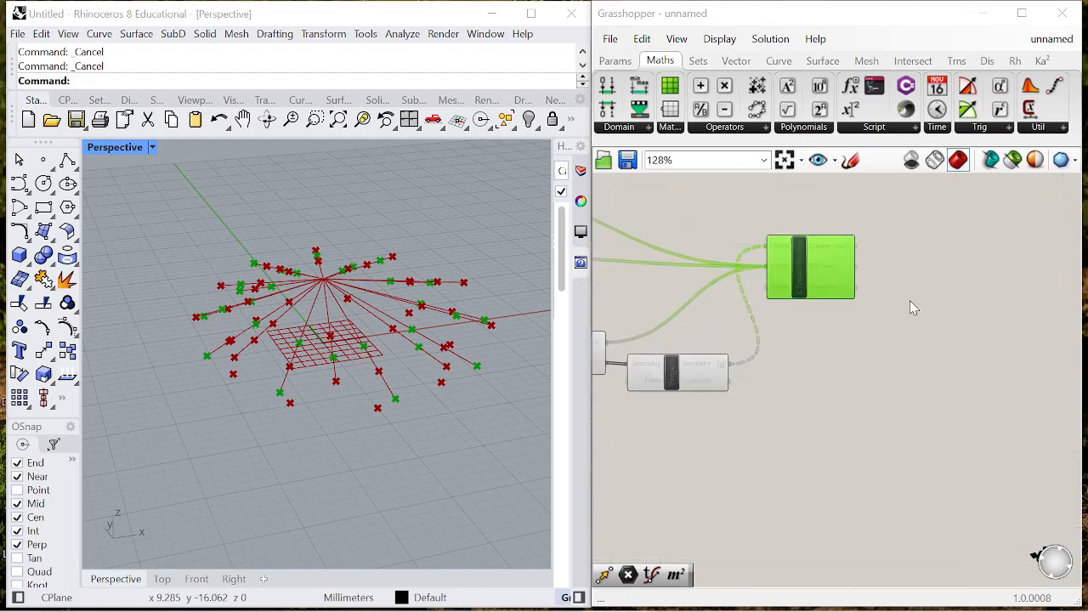
double_click(909, 300)
text(point)
key(Return)
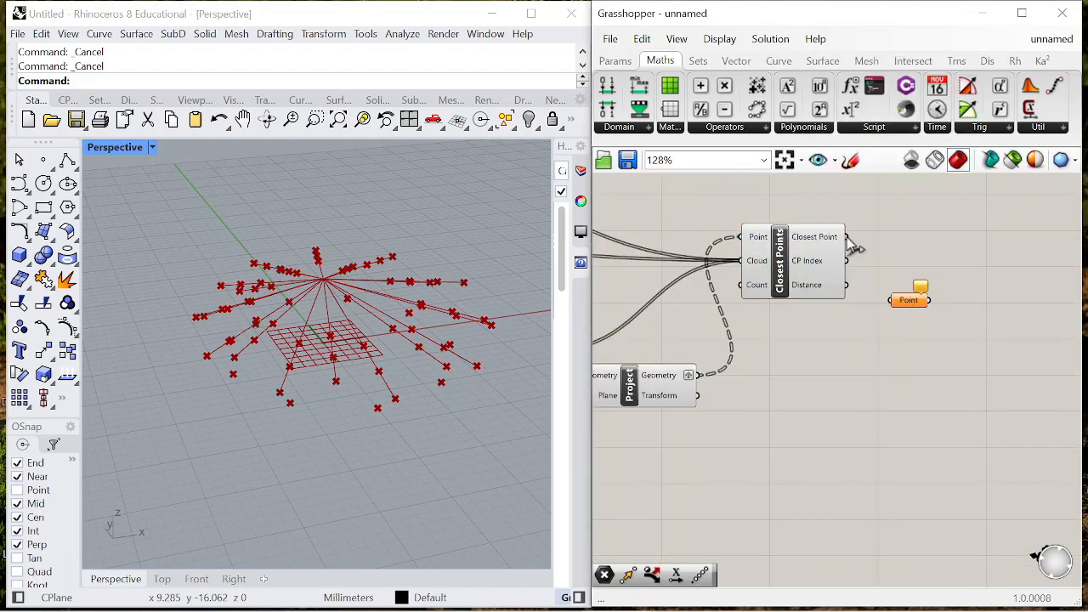
drag(887, 290, 891, 300)
- Add a Line component with the grafted Project Geometry as Start Point and the new Point parameter as End Point
double_click(923, 346)
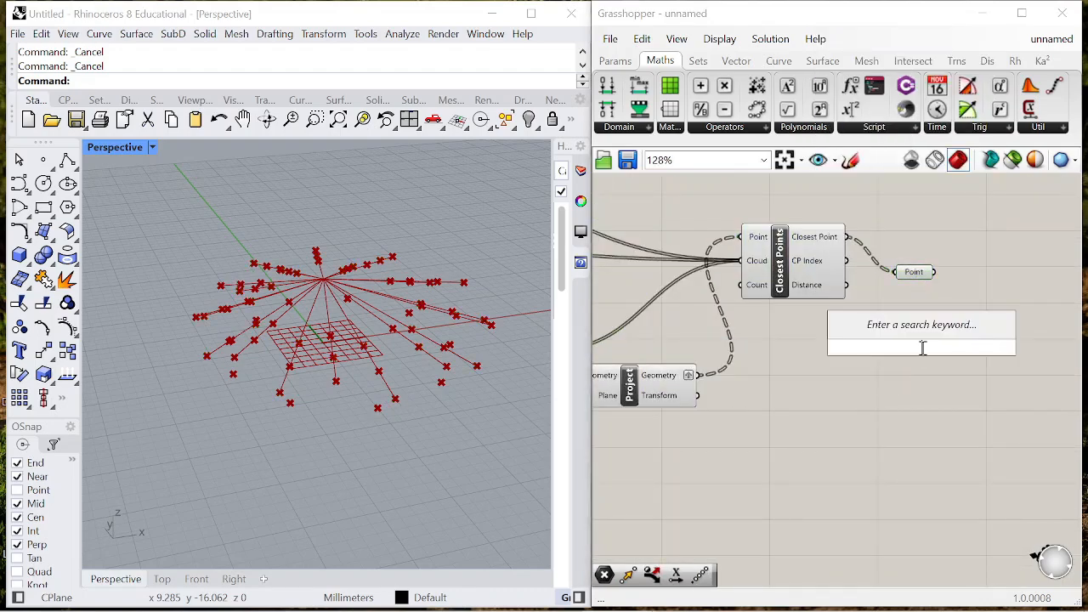
text(line)
key(Return)
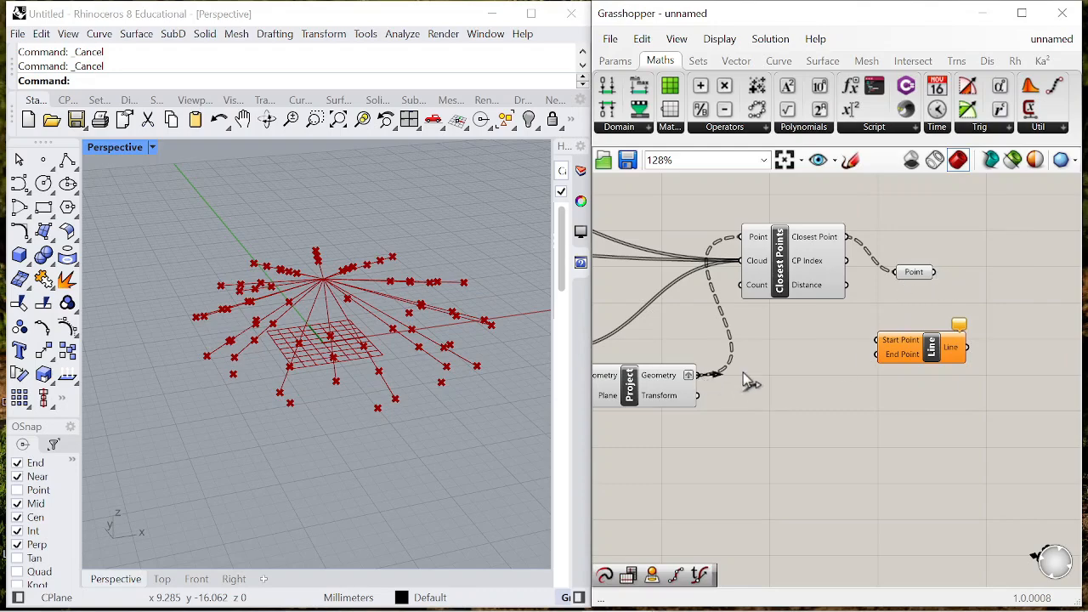
drag(865, 355, 999, 382)
right_drag(443, 399, 448, 377)
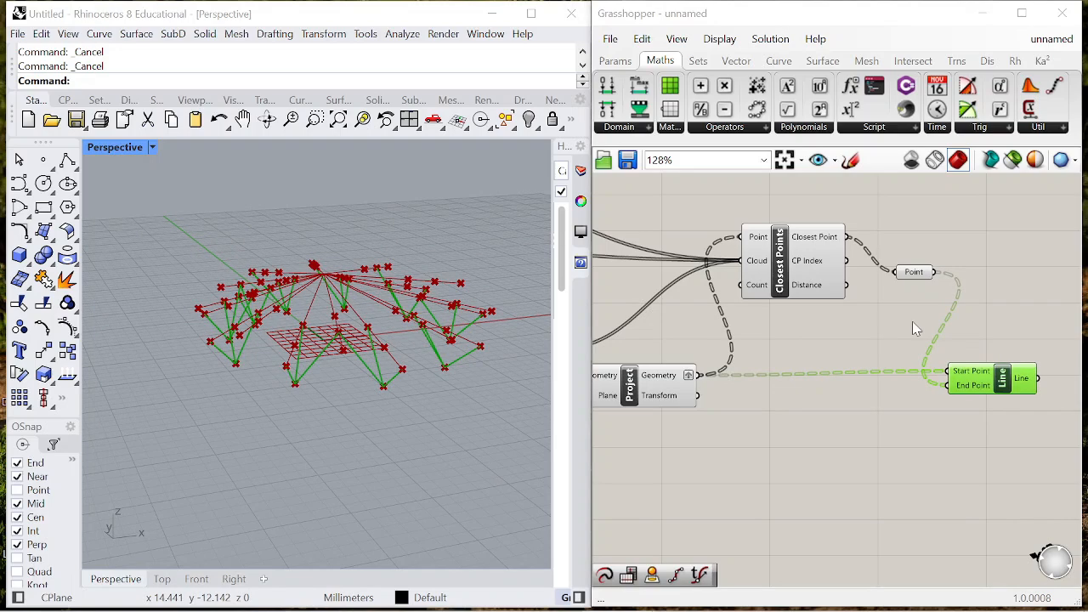
- Add a panel and connect it to the Count input of Closest Points to control the number of links
scroll(935, 316, down, 2)
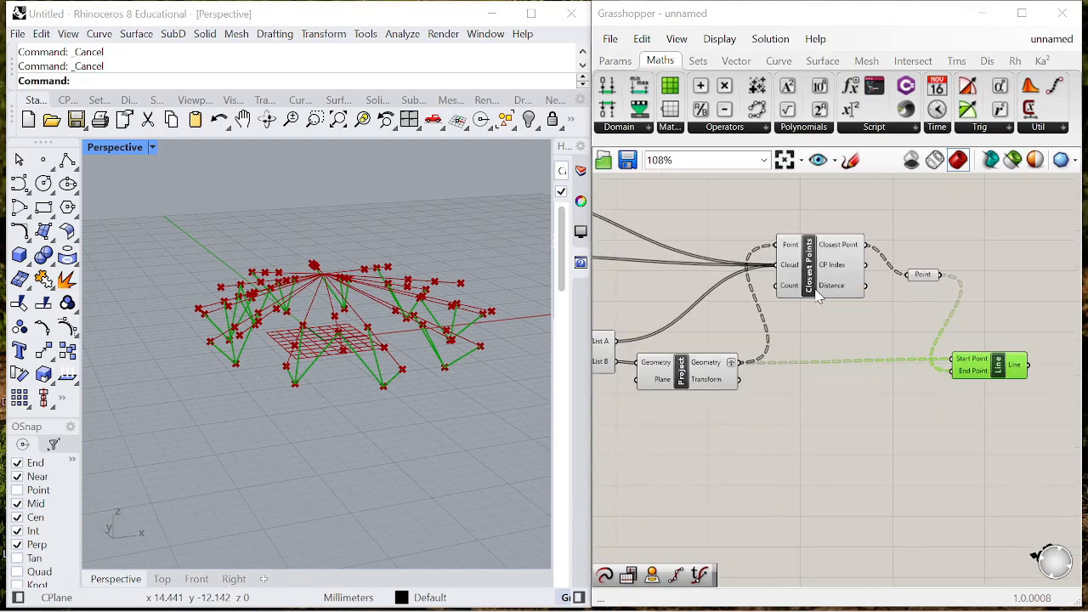
scroll(916, 356, up, 4)
double_click(854, 379)
text(")
key(Return)
drag(876, 377, 800, 302)
double_click(861, 377)
key(Escape)
- Space the Closest Points, Point and Line components away from Project and place the panel beside the Count input
scroll(840, 479, down, 1)
drag(877, 433, 945, 426)
scroll(850, 369, down, 9)
drag(853, 363, 888, 408)
click(943, 371)
scroll(943, 370, up, 6)
drag(965, 466, 1003, 468)
drag(891, 413, 903, 392)
drag(756, 384, 747, 384)
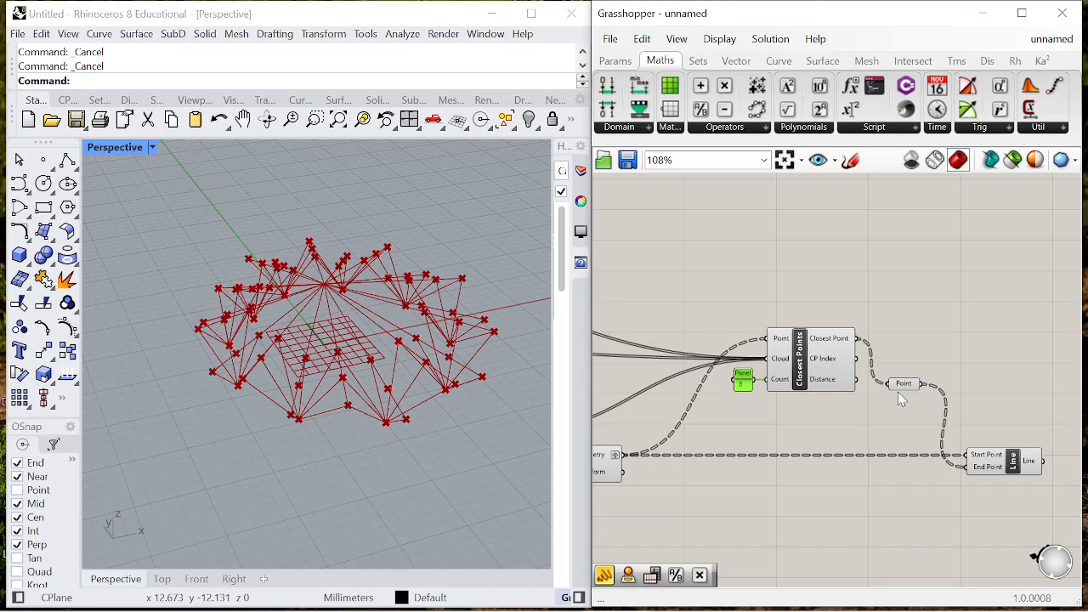
- Examine the link lines between the projected points and the canopy points in the perspective view from several angles
right_drag(327, 406, 257, 387)
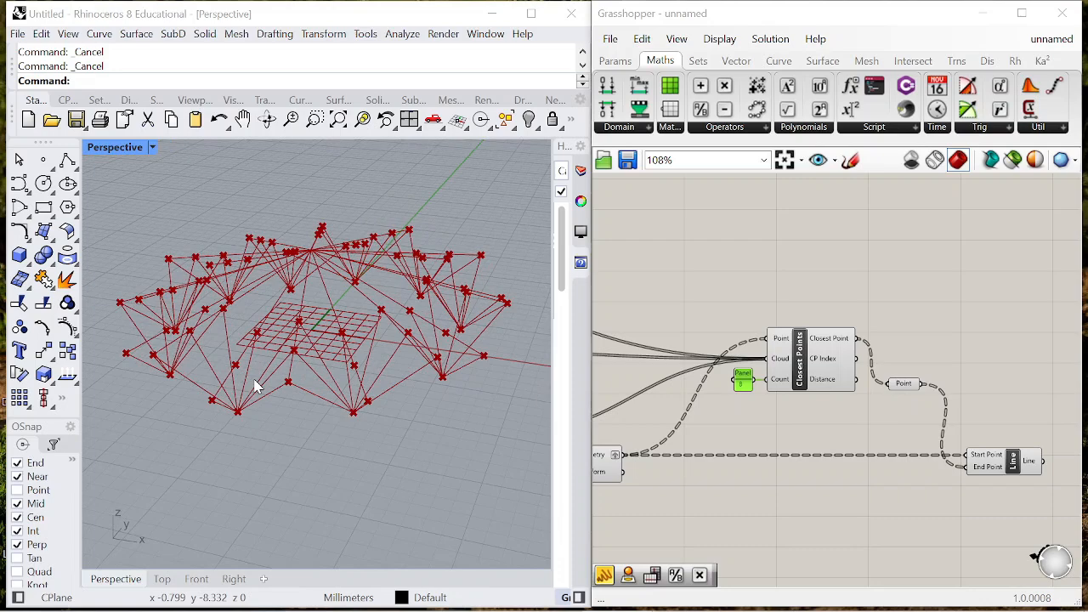
scroll(170, 351, down, 1)
scroll(301, 340, up, 2)
right_drag(328, 323, 365, 347)
scroll(771, 334, down, 3)
scroll(1033, 468, up, 4)
click(821, 344)
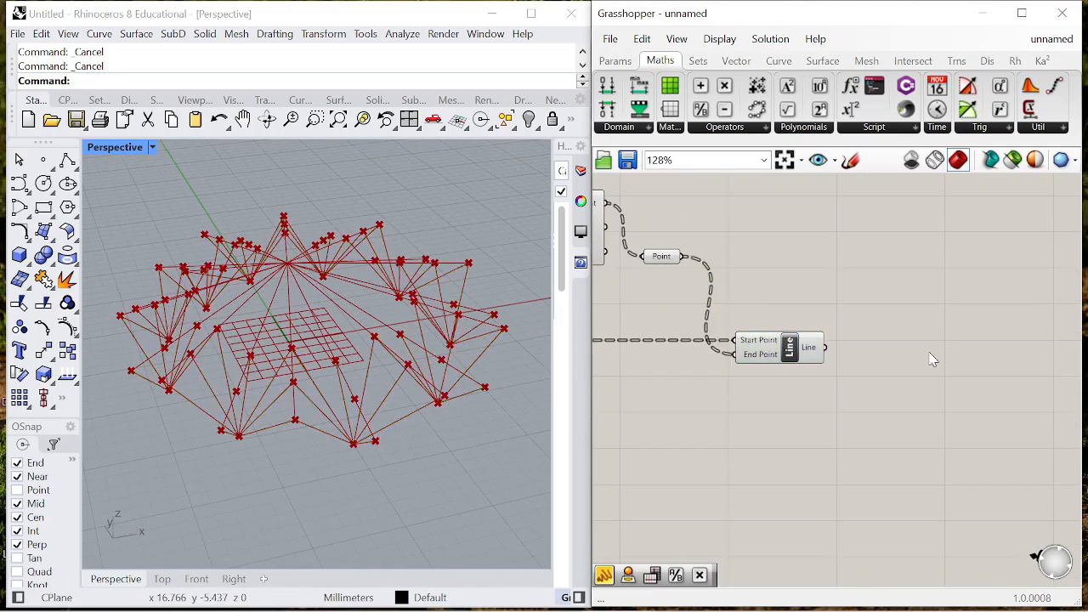
- Add a second Project component and connect the Line output to its Geometry input to flatten the links
double_click(932, 356)
text(project)
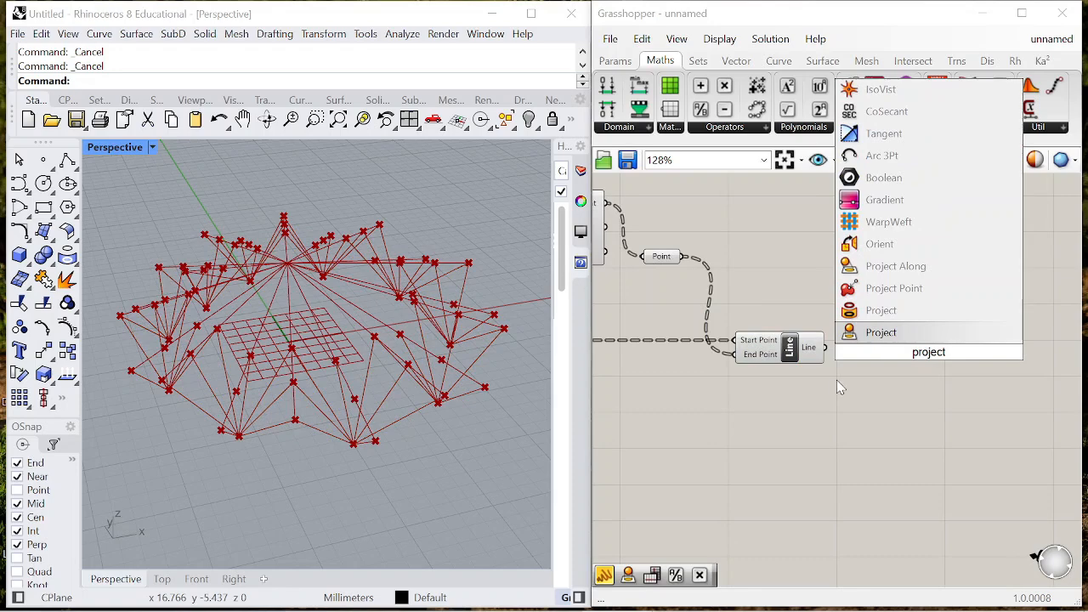
key(Return)
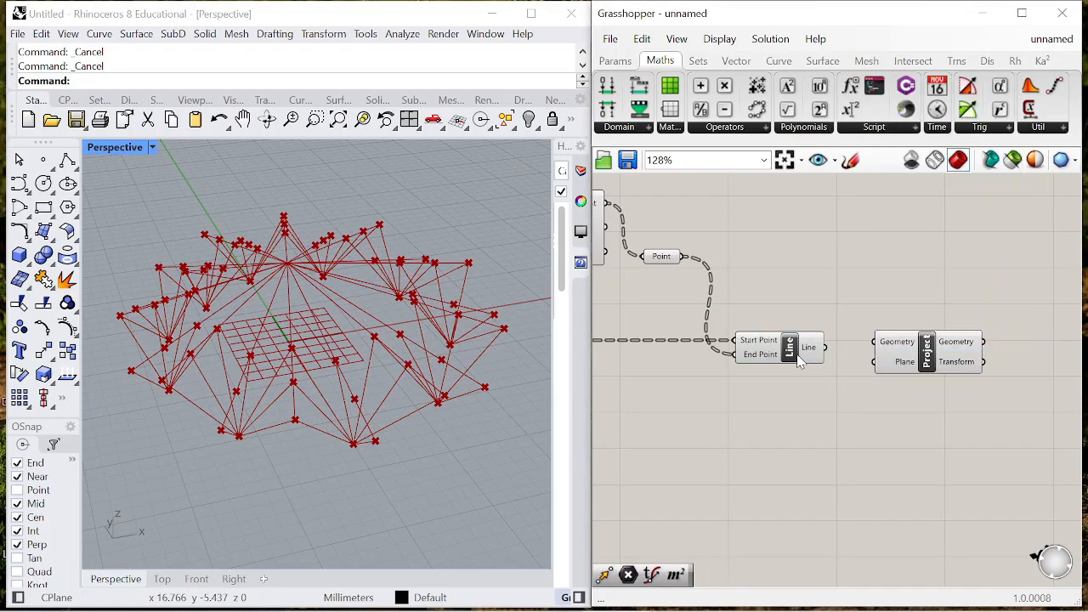
click(799, 362)
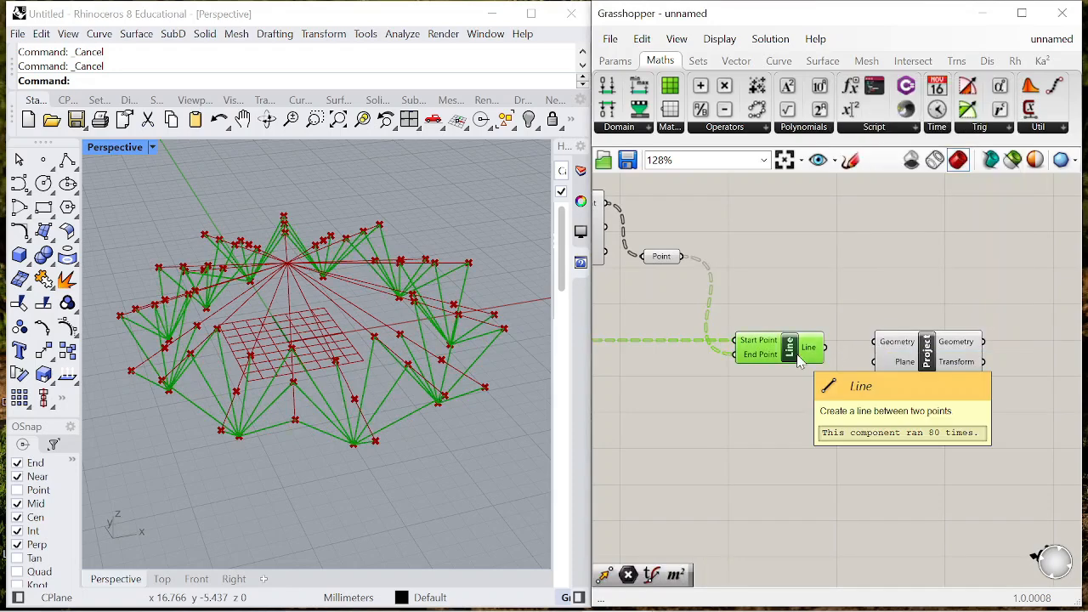
scroll(842, 353, up, 2)
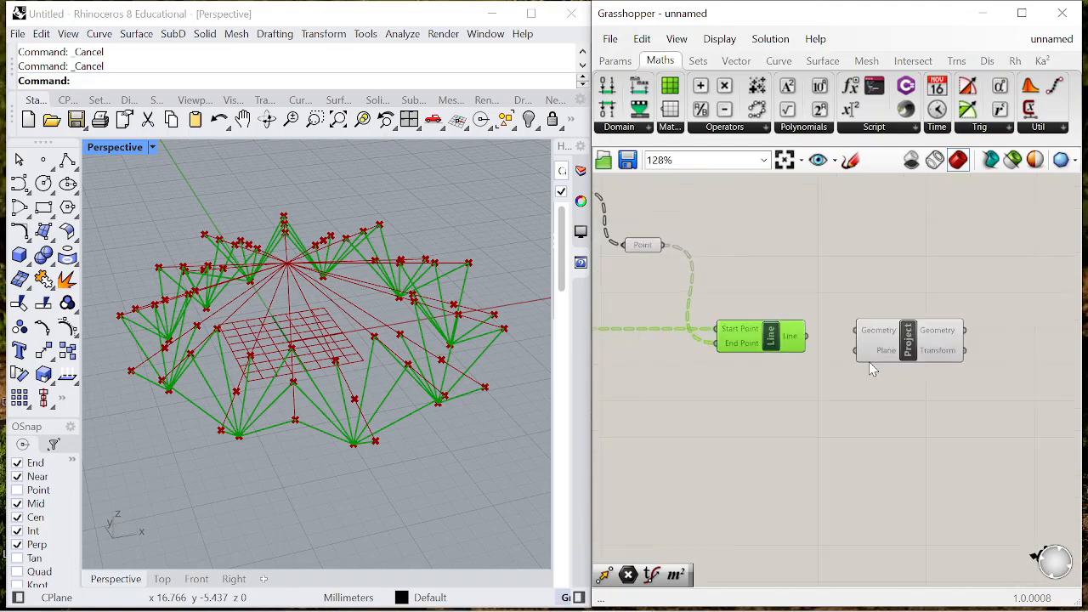
drag(796, 331, 852, 324)
right_drag(374, 464, 395, 425)
- Turn off the preview of the Line component and of the upstream evaluation, Dispatch, Project and Closest Points components
right_click(769, 267)
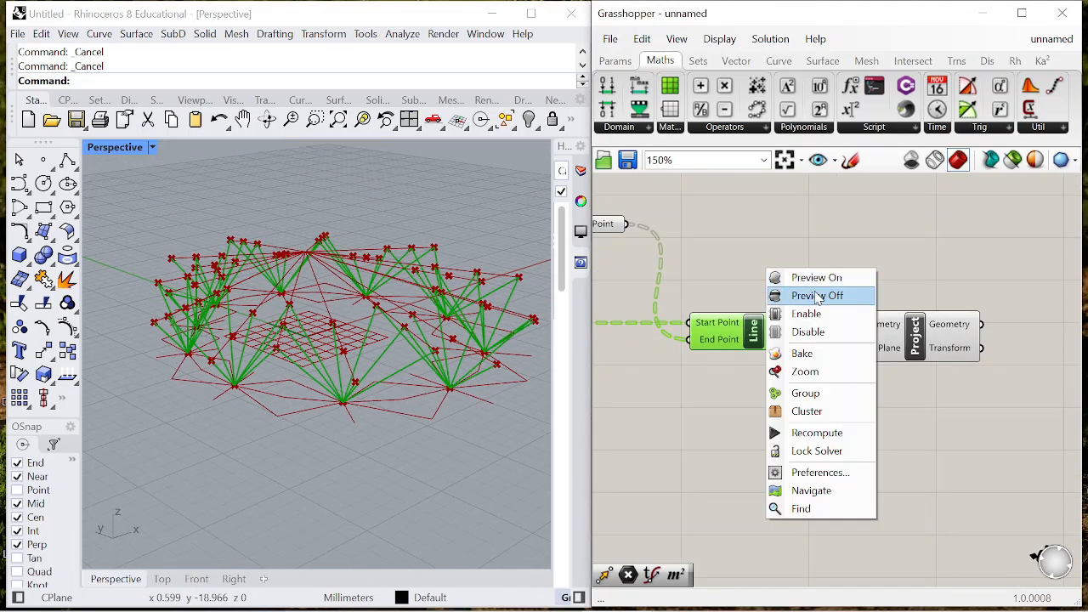
click(812, 295)
scroll(815, 333, down, 8)
drag(813, 331, 702, 255)
right_click(707, 252)
click(756, 281)
right_drag(340, 394, 299, 419)
scroll(868, 307, up, 6)
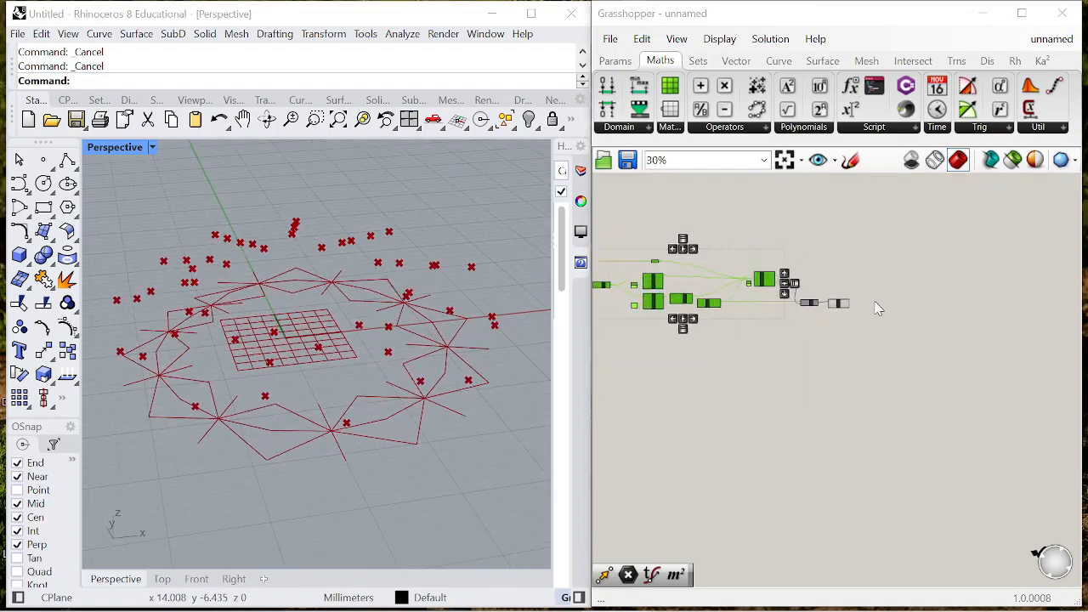
- Select the second Project component and examine its flattened lines in the perspective view
click(751, 303)
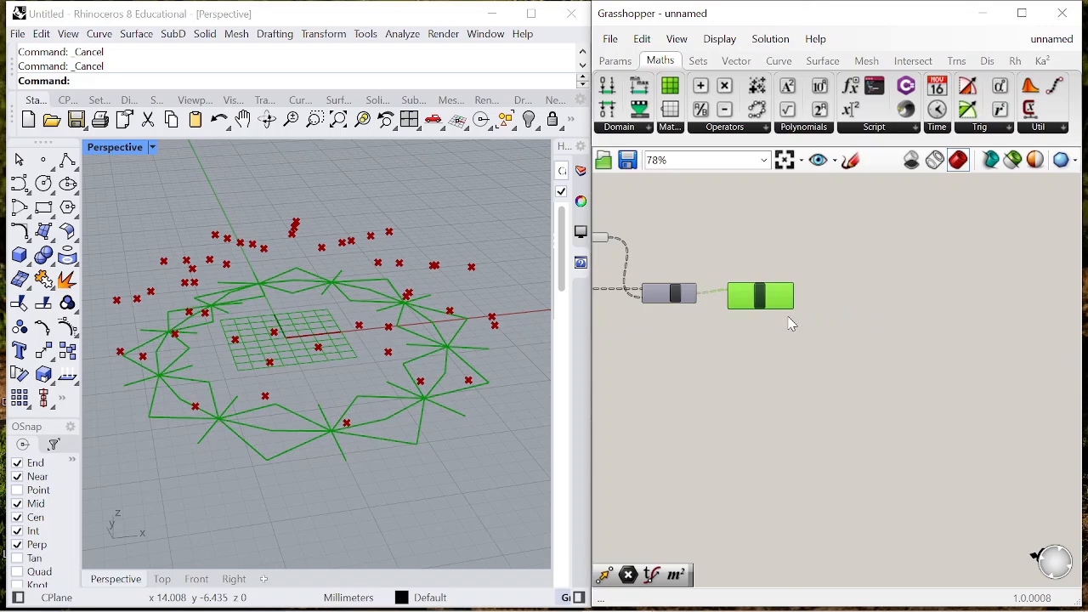
scroll(649, 309, up, 4)
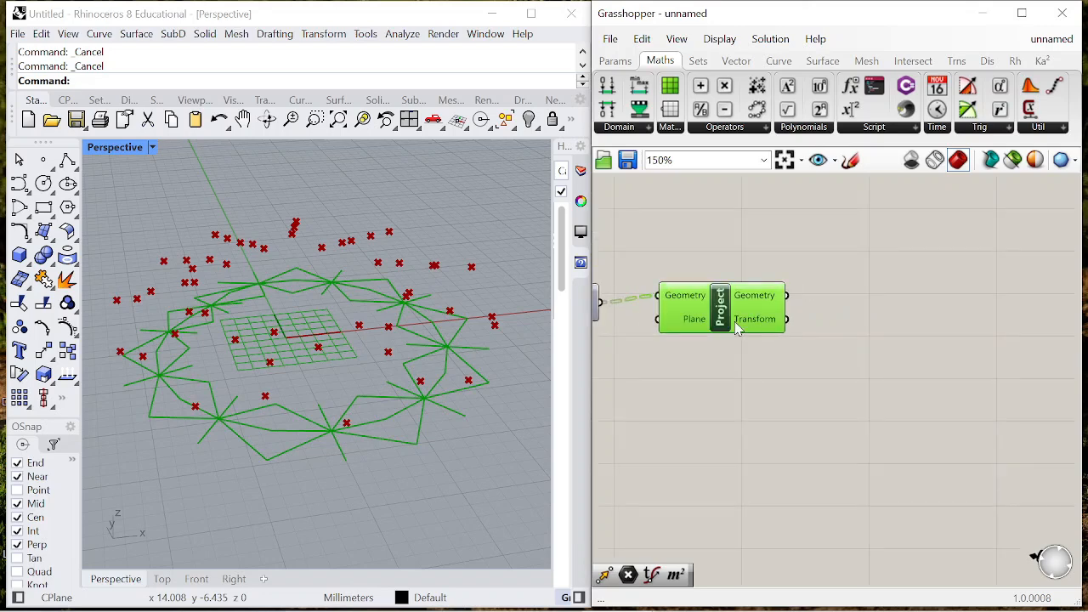
double_click(853, 321)
scroll(996, 392, down, 6)
scroll(619, 347, up, 5)
scroll(715, 323, down, 2)
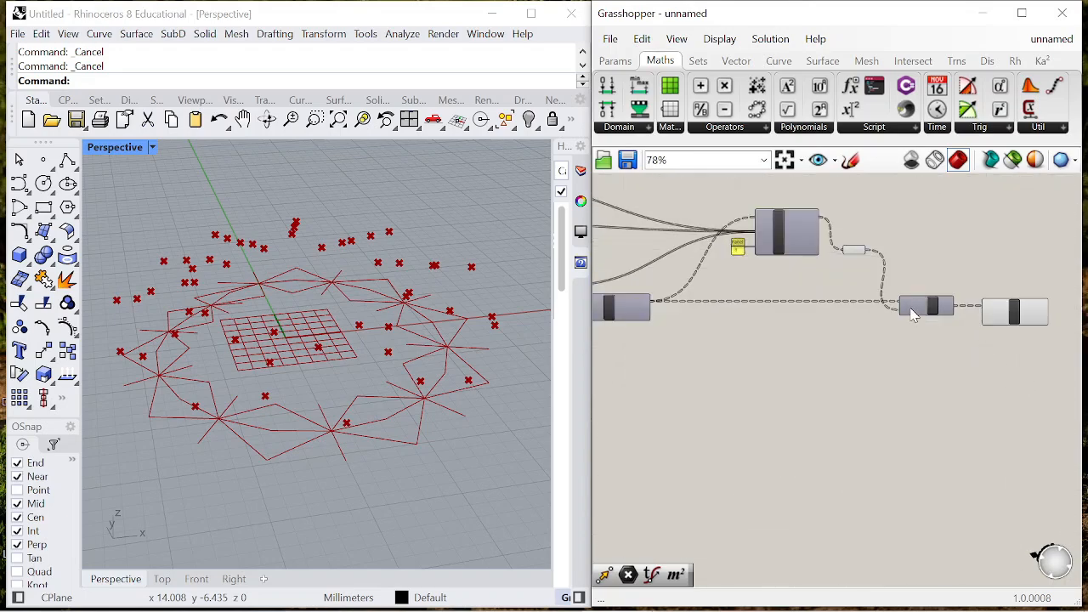
- Lower the Line and second Project components, and add a Vector parameter fed by that Project's Geometry output
drag(913, 315, 903, 355)
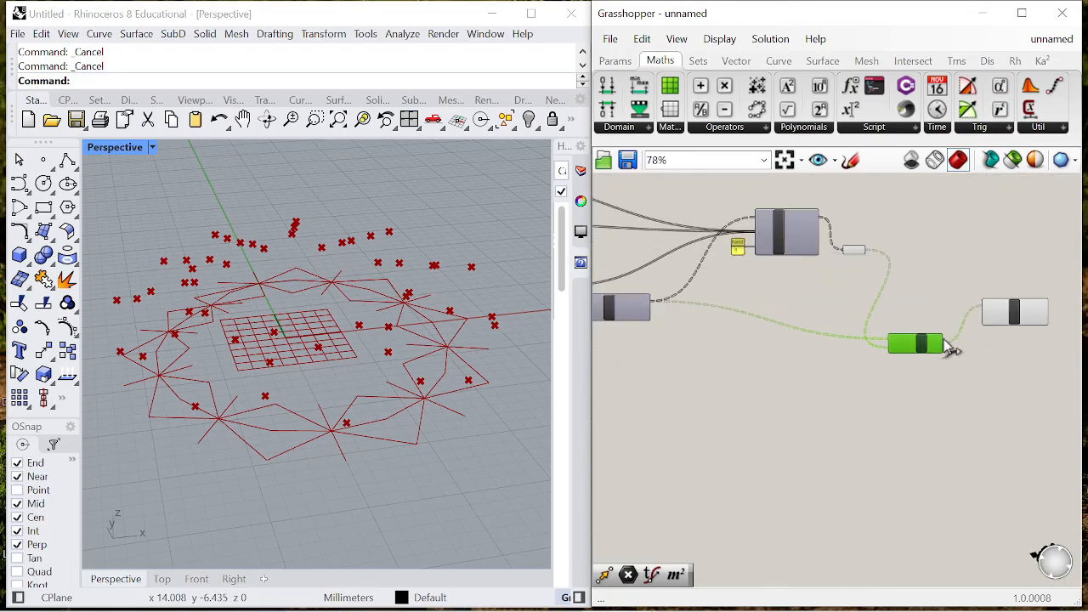
scroll(903, 354, up, 3)
double_click(954, 297)
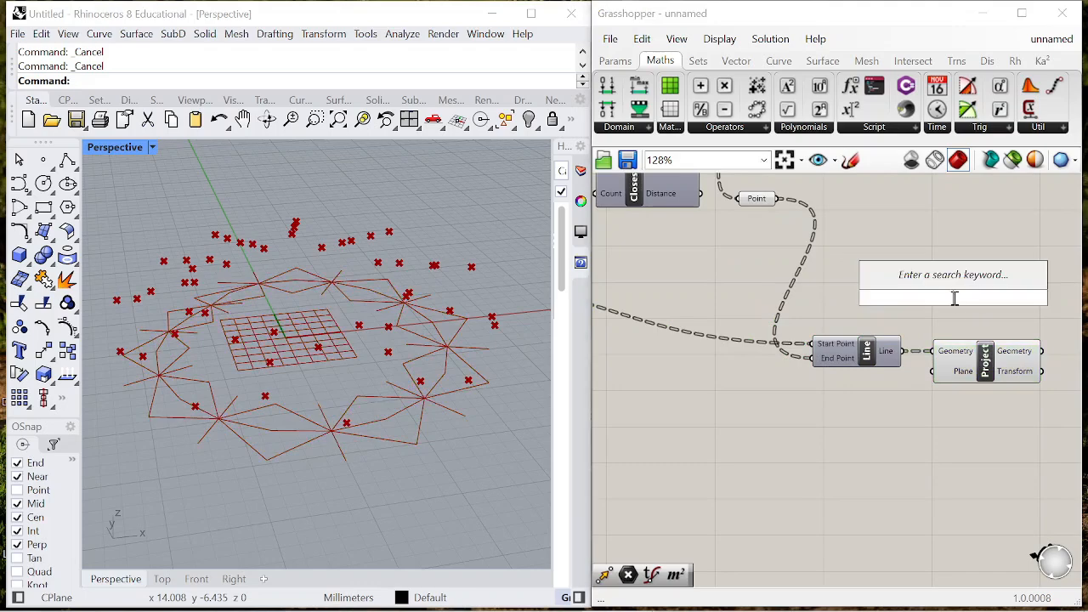
text(vector)
key(Return)
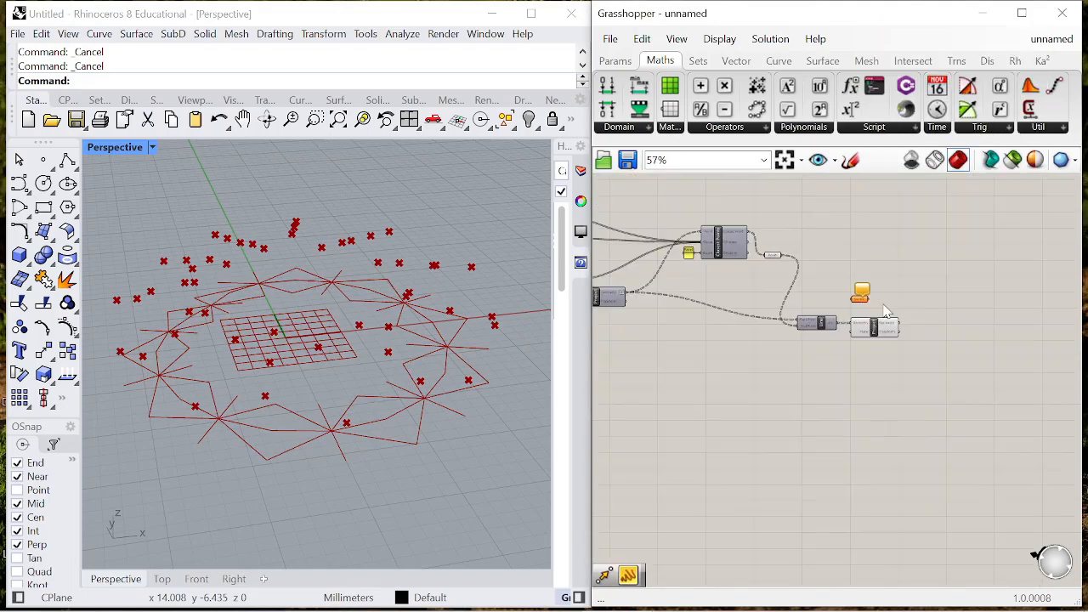
scroll(821, 293, up, 2)
drag(820, 293, 984, 336)
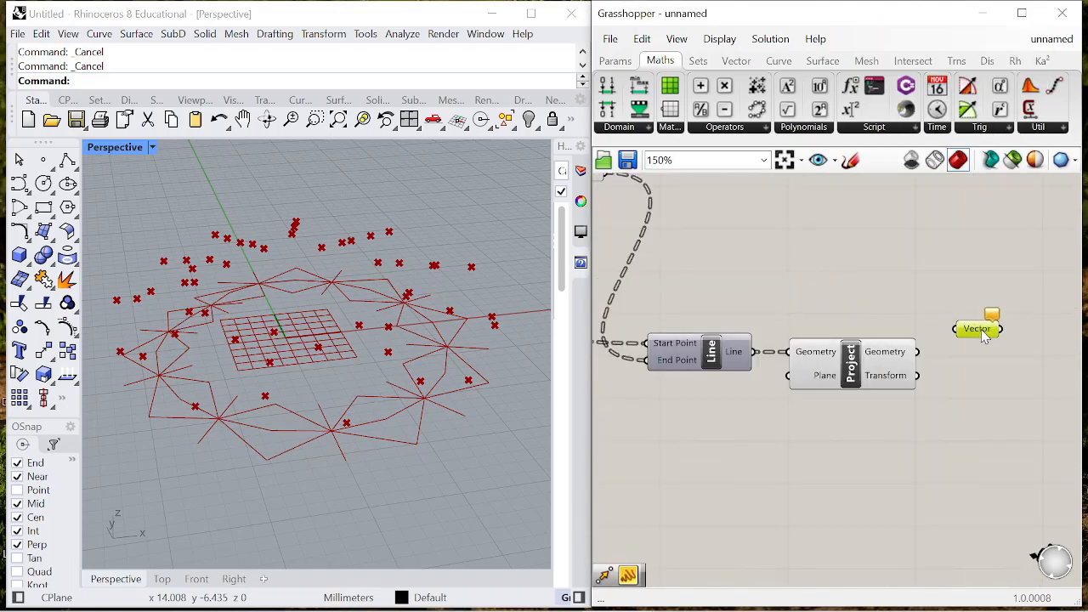
scroll(932, 318, down, 5)
scroll(1011, 337, up, 6)
- Add an Amplitude component and connect the Vector parameter to its Vector input
double_click(936, 360)
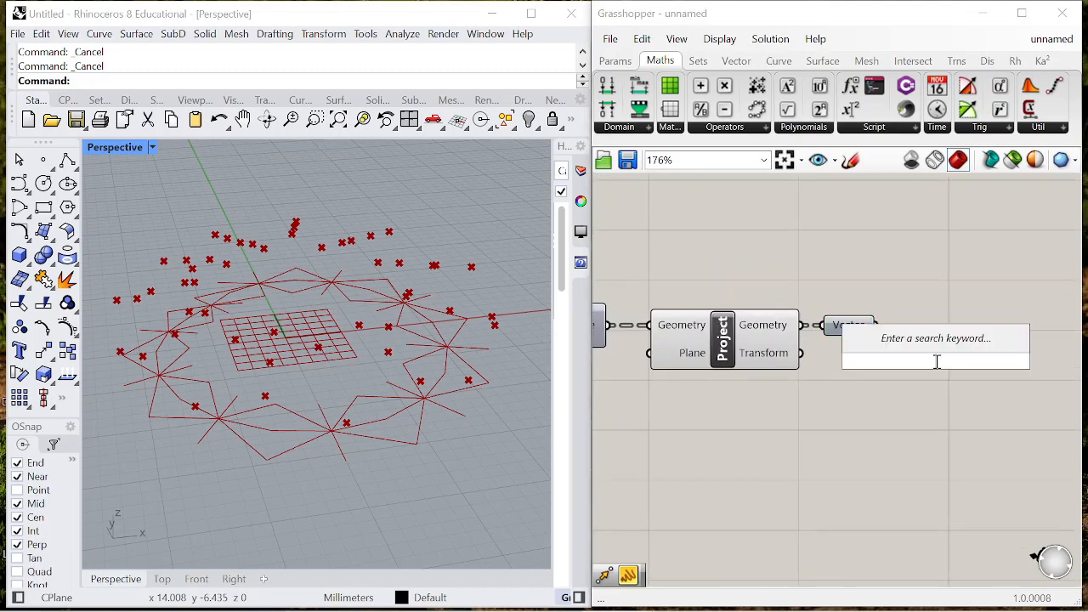
text(amplitude)
click(896, 341)
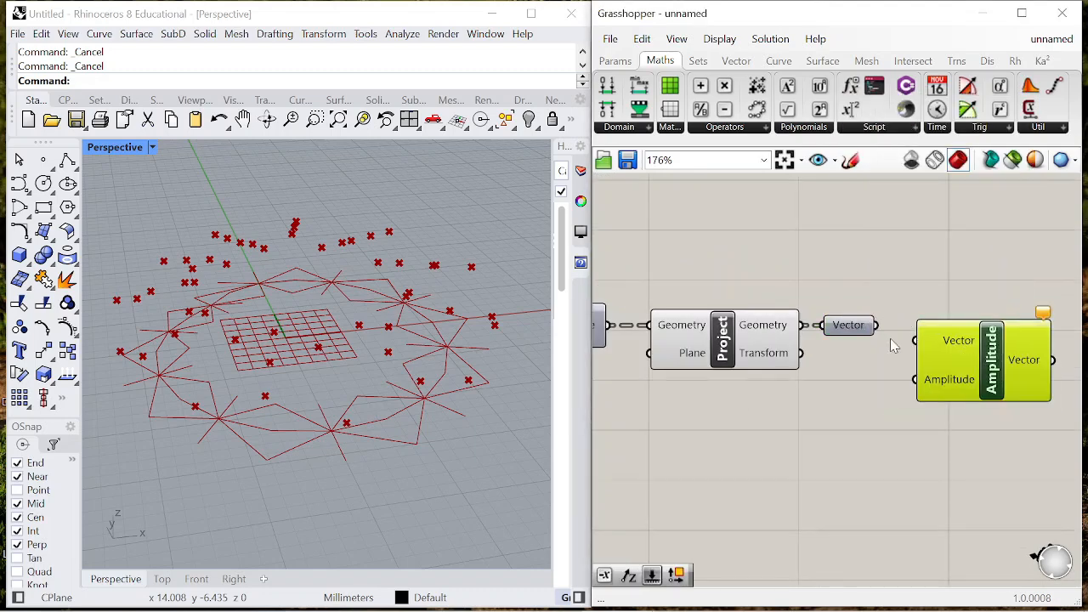
drag(908, 341, 908, 343)
drag(967, 363, 972, 358)
- Add a number slider starting at 0.0 and connect it to the Amplitude component's Amplitude input
double_click(880, 417)
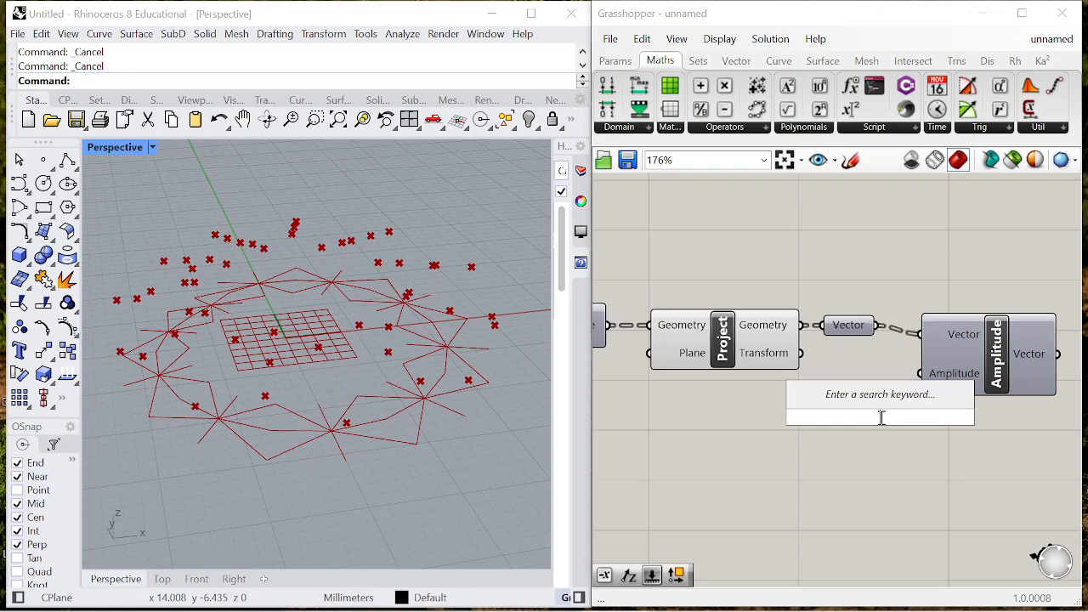
text(0<1.0)
key(Return)
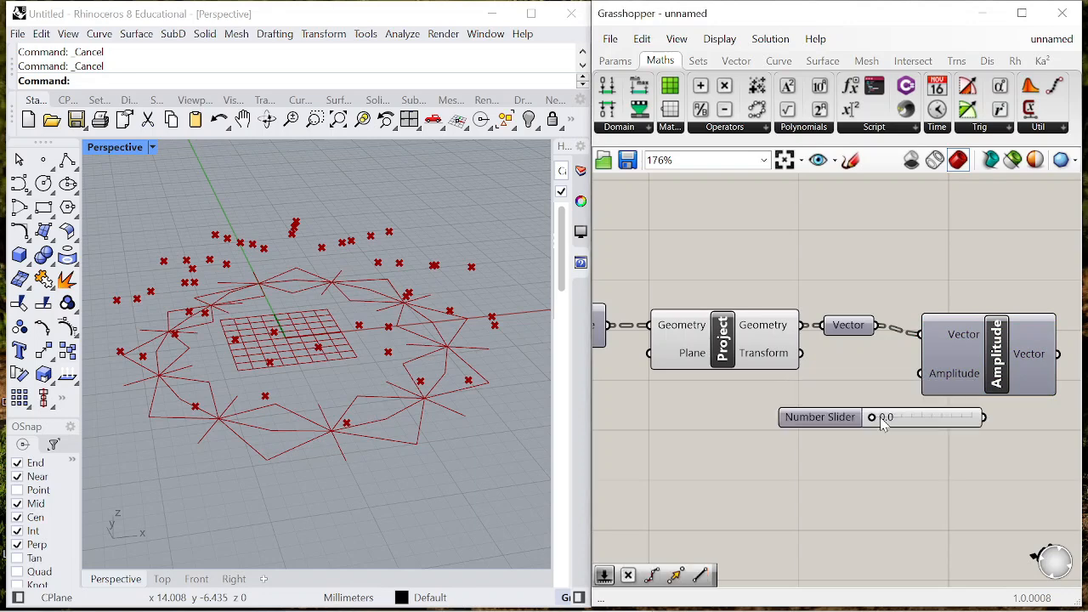
drag(818, 423, 709, 407)
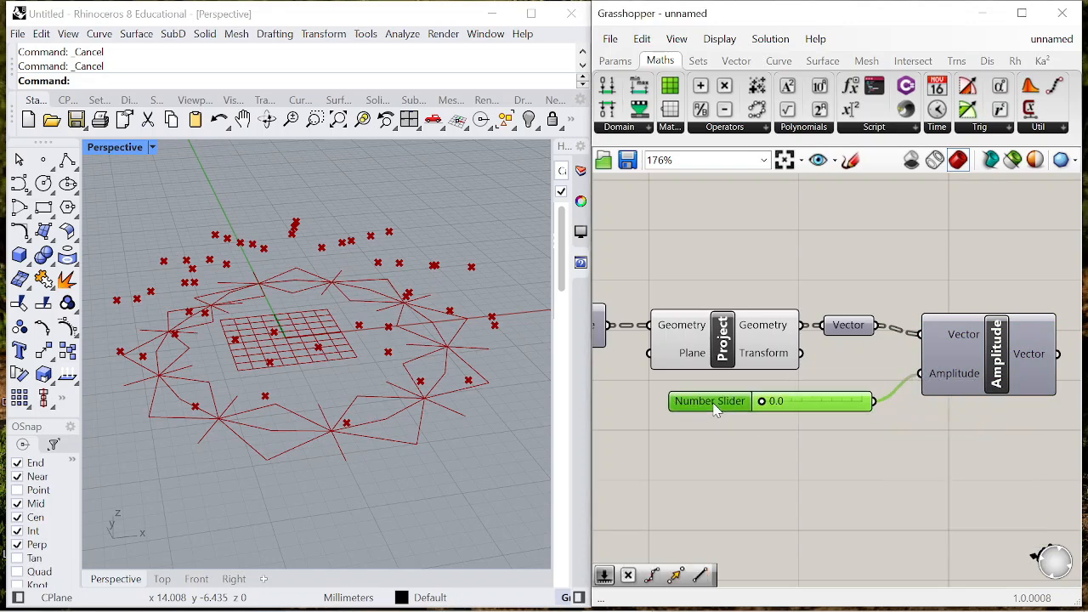
scroll(944, 333, down, 2)
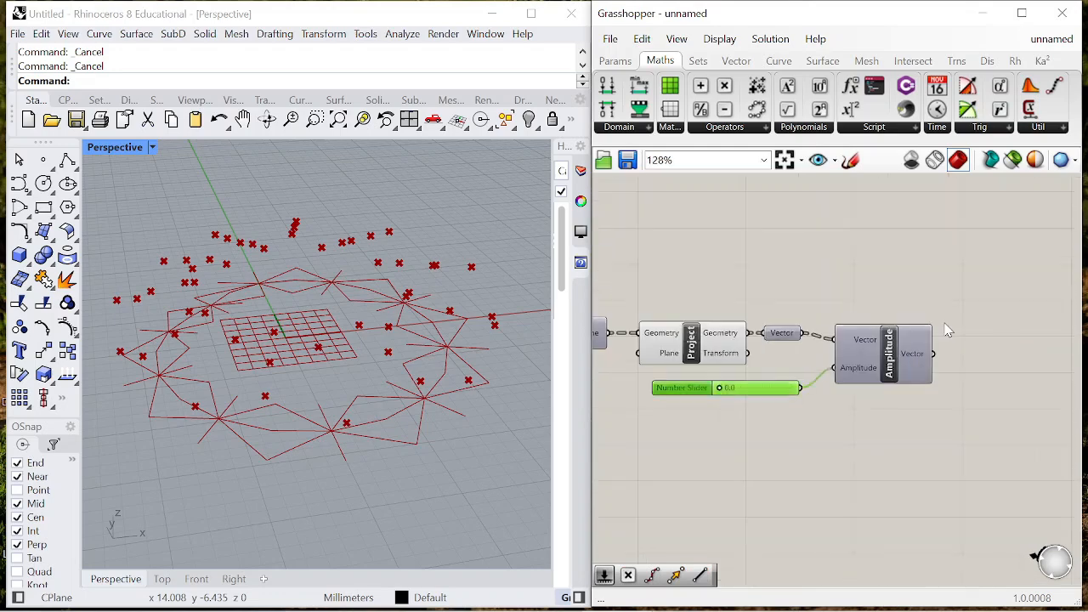
- Add a Move component and connect the Amplitude component's Vector output to its Motion input
double_click(945, 323)
text(move)
key(Return)
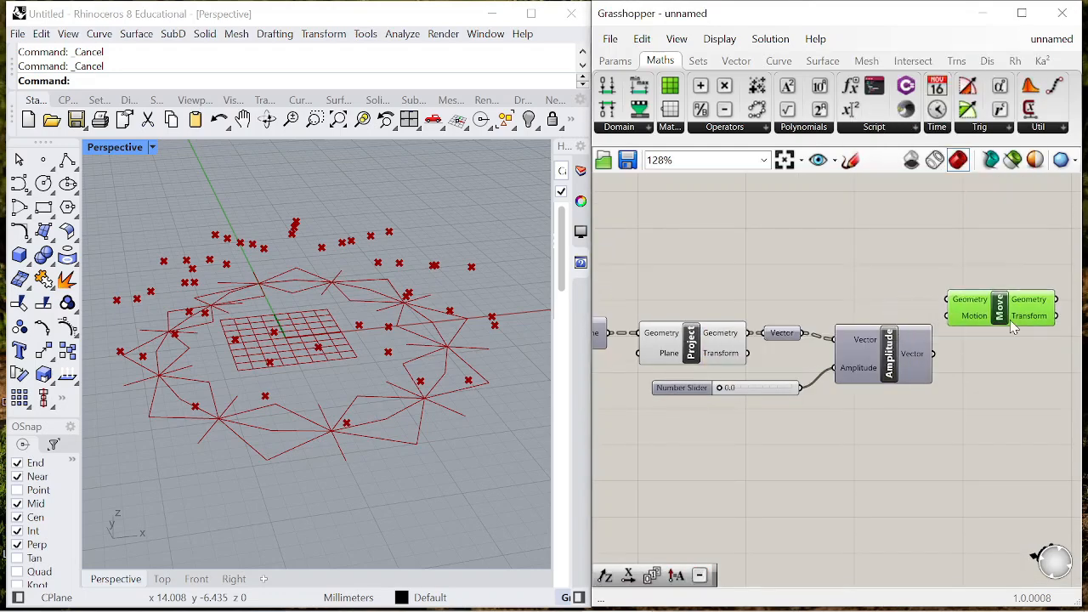
scroll(688, 293, down, 3)
scroll(687, 290, up, 2)
- Turn on the preview of the first Project component and connect its Geometry output to the Move component's Geometry input
right_click(733, 308)
click(799, 354)
click(801, 357)
scroll(731, 351, down, 1)
scroll(719, 357, up, 2)
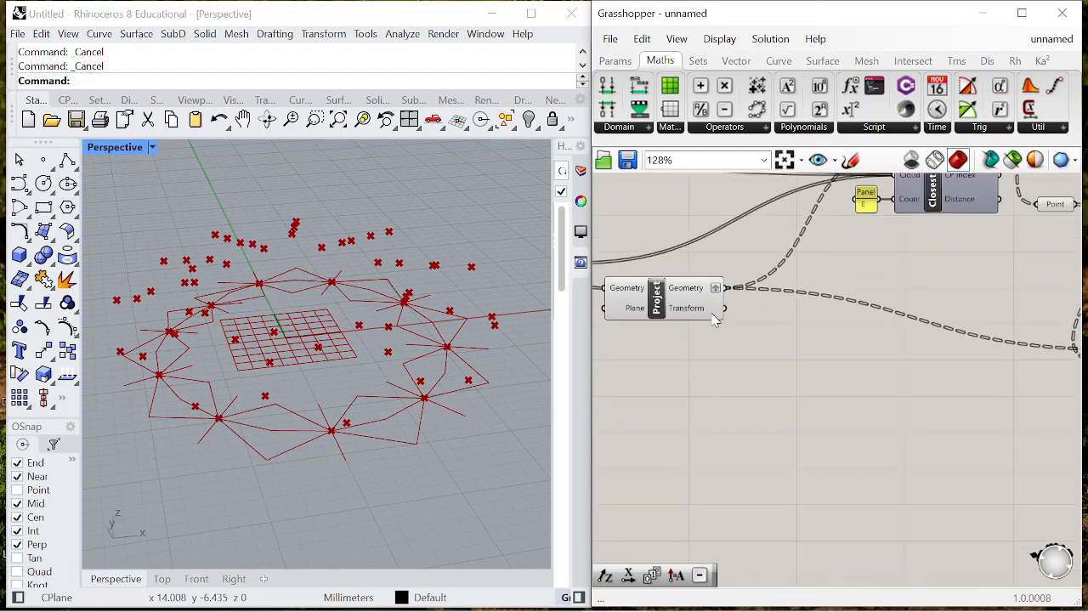
drag(725, 290, 1042, 317)
click(993, 398)
- Set the amplitude slider to 0.5 and examine the moved points around each base point
scroll(777, 414, up, 3)
drag(776, 412, 816, 425)
scroll(863, 412, up, 2)
right_drag(381, 440, 283, 434)
scroll(766, 358, down, 5)
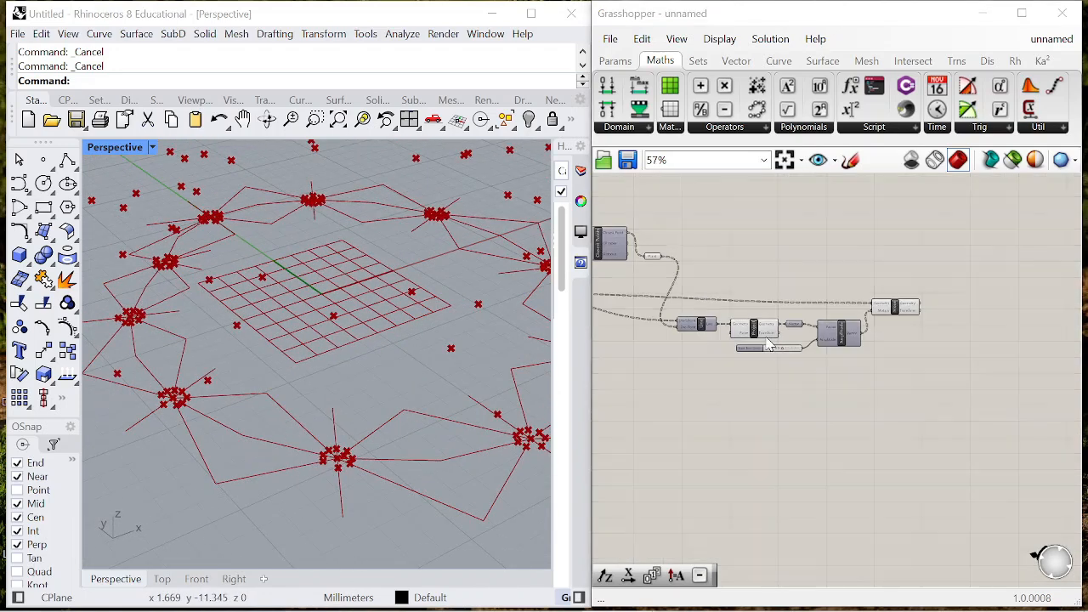
click(771, 358)
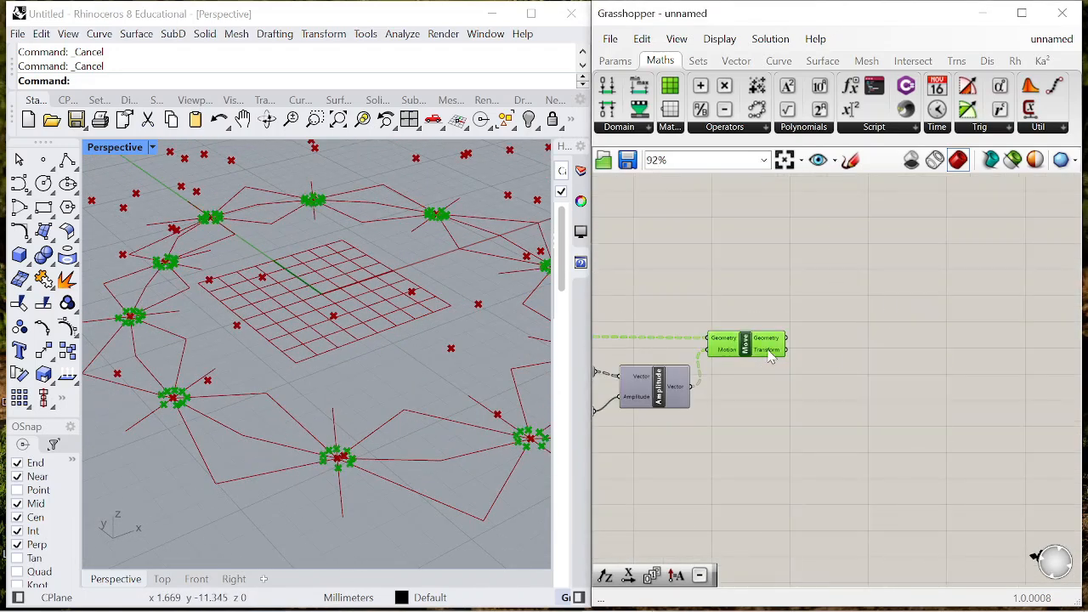
click(866, 357)
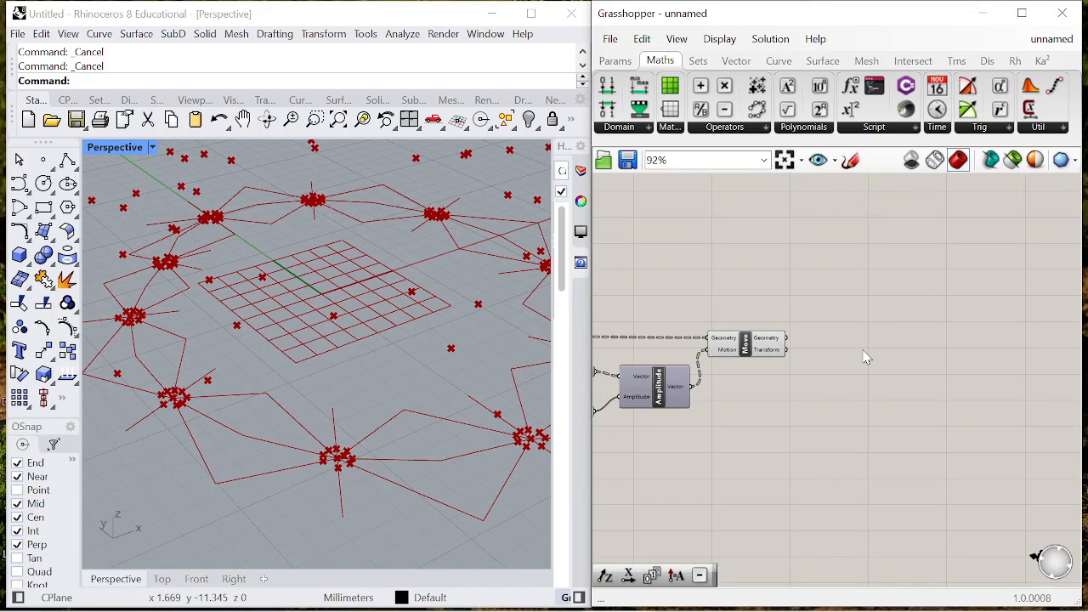
double_click(815, 345)
text(line)
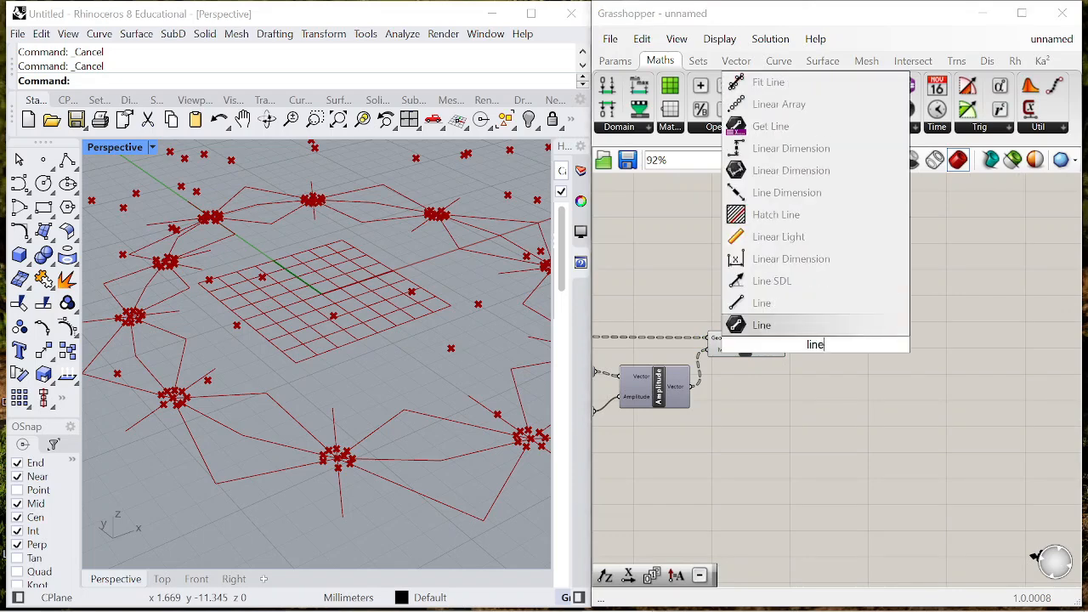
key(Return)
scroll(773, 341, up, 3)
click(854, 350)
key(Delete)
- Add a two-point Line component beyond the Move component and connect the moved Geometry to its End Point
double_click(855, 346)
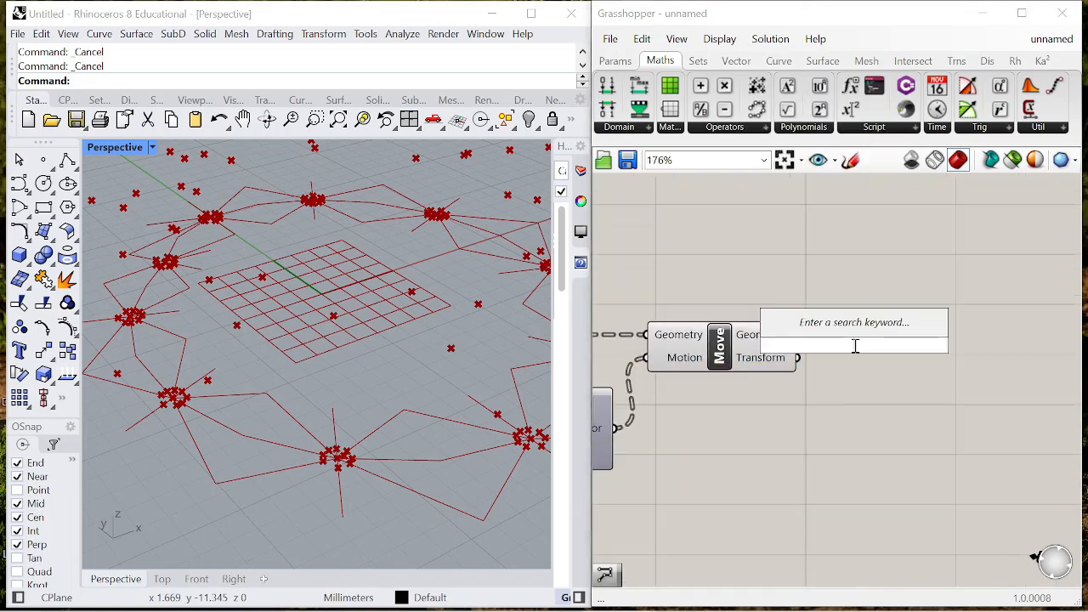
text(line)
click(821, 325)
drag(833, 358, 945, 275)
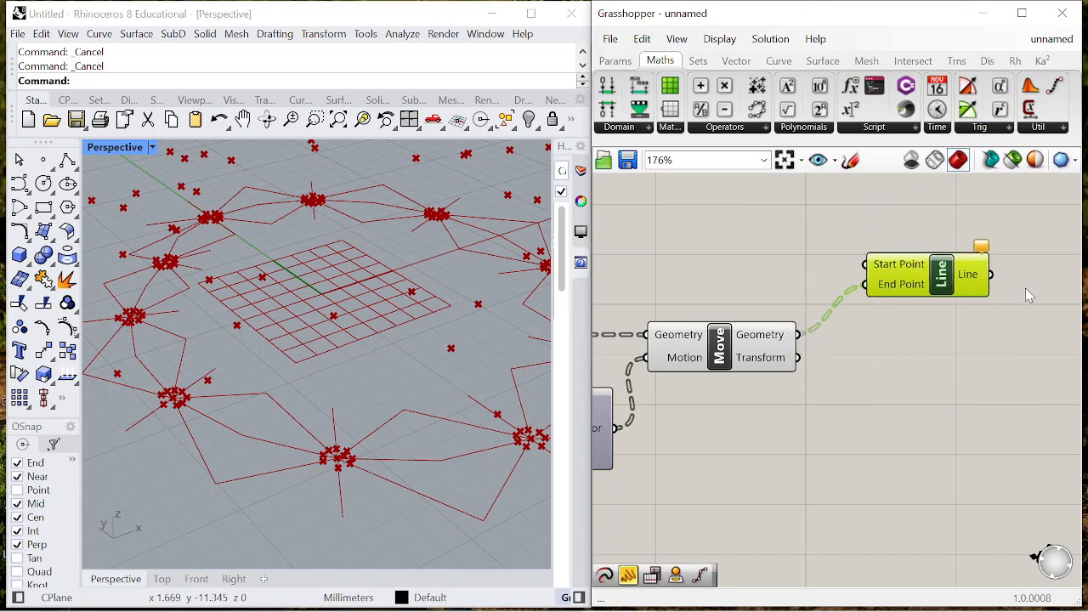
- Connect the Point parameter holding the closest points to the new Line component's Start Point input
scroll(1026, 290, down, 8)
scroll(819, 284, up, 6)
click(797, 259)
right_drag(331, 388, 337, 372)
scroll(771, 298, down, 3)
scroll(689, 289, up, 2)
drag(683, 281, 941, 319)
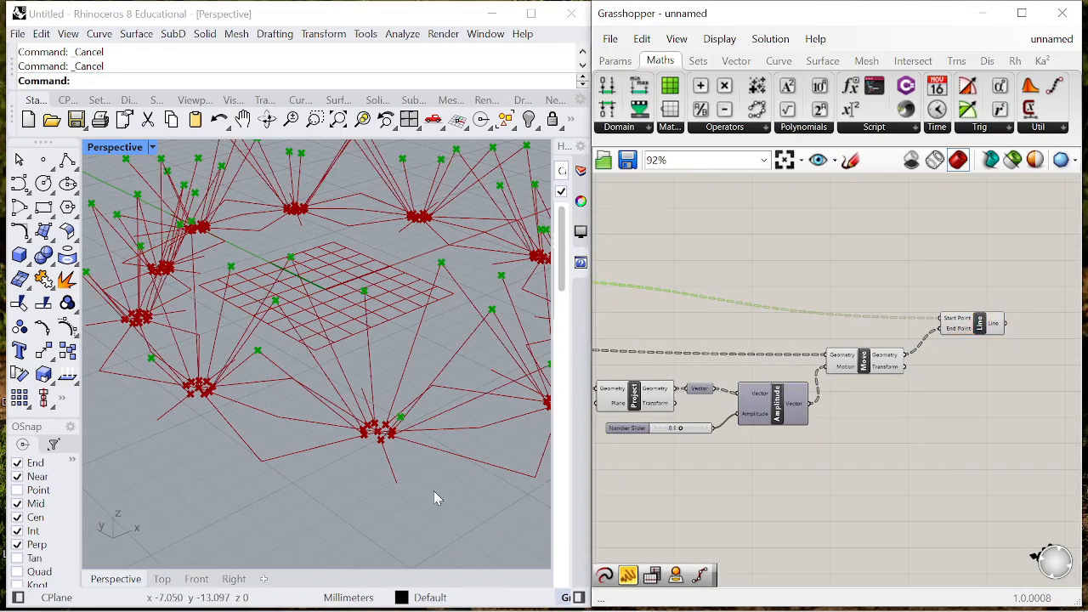
scroll(392, 383, down, 4)
right_drag(393, 388, 357, 374)
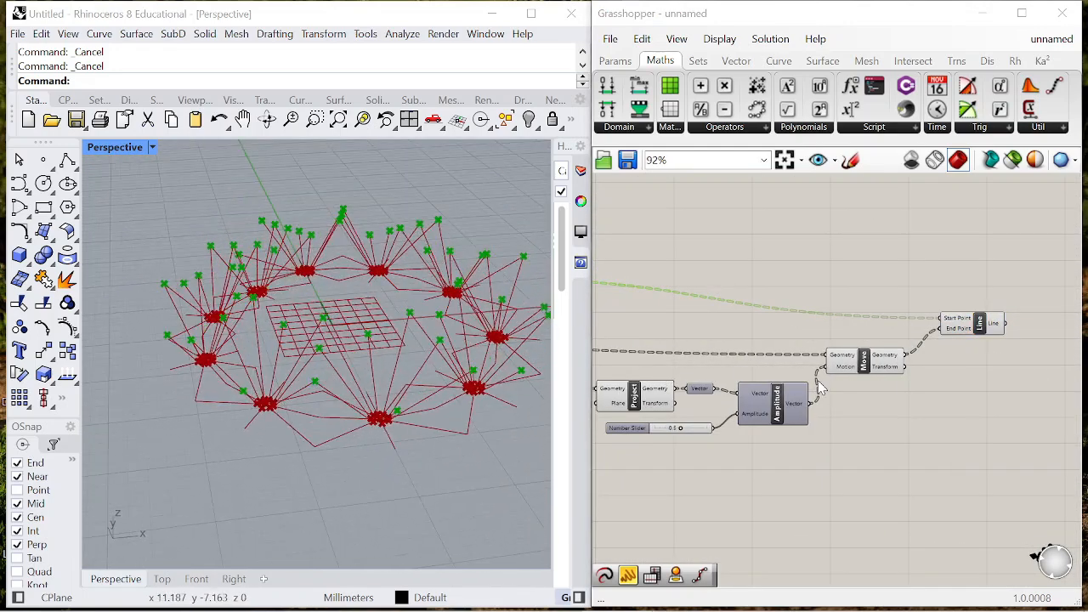
- Reposition the new Line and turn off the preview of the closest-point parameter, link Line, second Project and Move components
scroll(855, 383, up, 2)
right_drag(852, 375, 670, 457)
drag(992, 351, 1019, 311)
click(981, 360)
scroll(980, 359, down, 4)
drag(925, 429, 663, 320)
right_click(685, 256)
click(710, 284)
right_drag(291, 345, 299, 327)
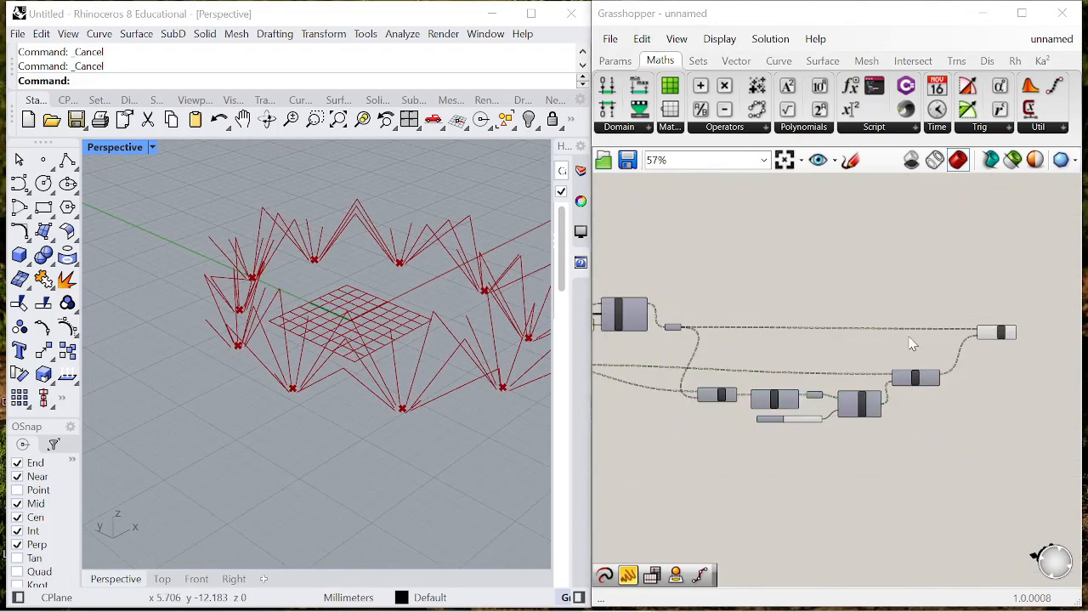
- Turn off the preview of the first Project component so its base points are hidden
scroll(742, 362, up, 1)
scroll(742, 356, up, 5)
click(745, 349)
right_click(783, 417)
click(826, 388)
click(853, 357)
- Duplicate the Evaluate Curve component and its 0.6 panel, placing the copy above the Point parameter
scroll(855, 330, down, 8)
right_drag(860, 304, 717, 295)
scroll(1011, 314, down, 4)
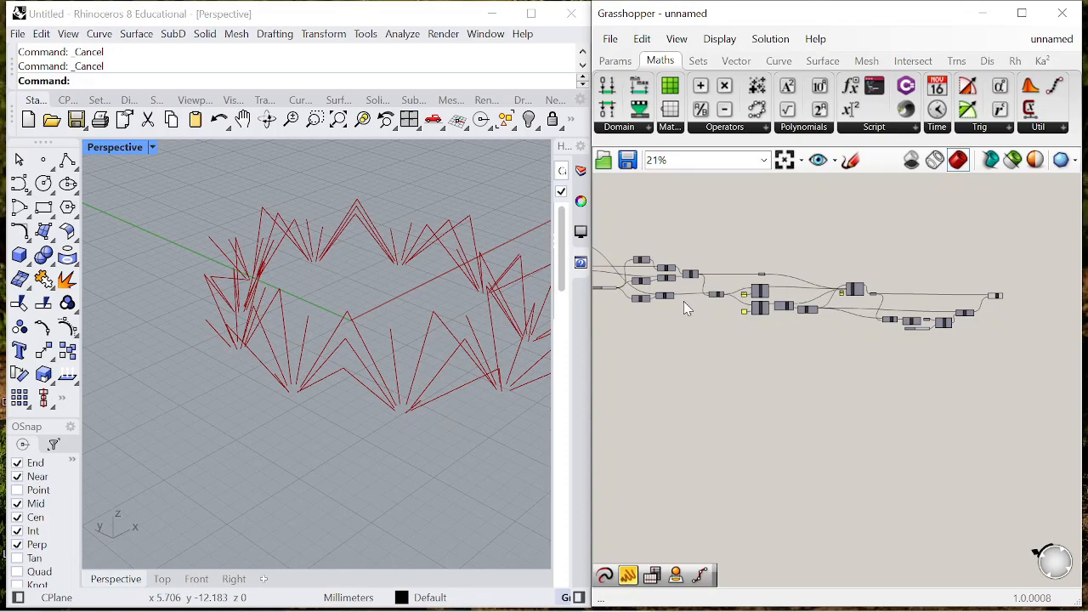
scroll(837, 287, up, 4)
scroll(989, 284, down, 7)
scroll(842, 267, up, 12)
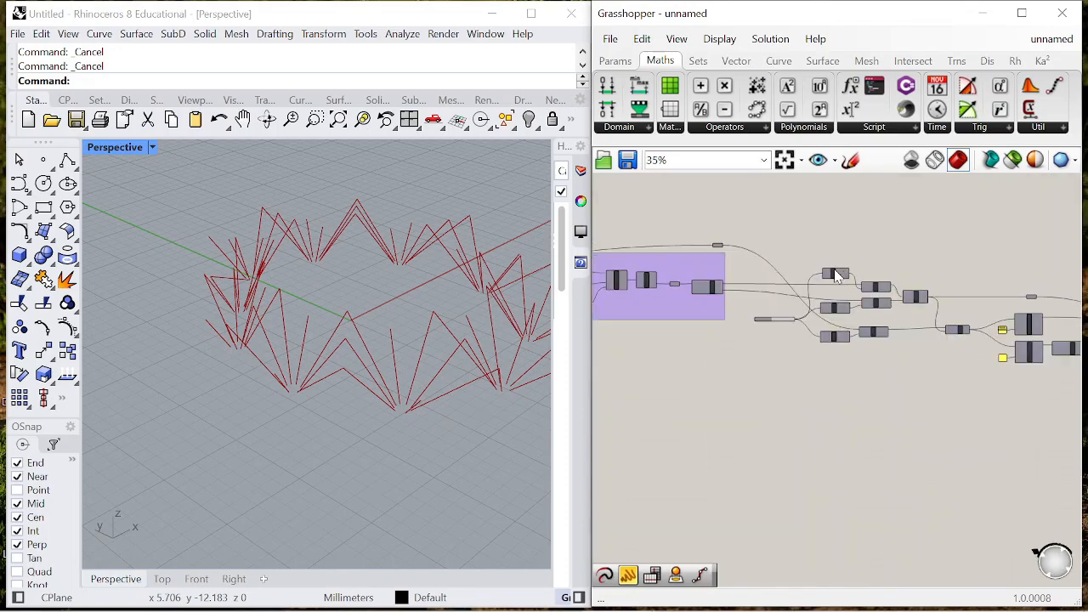
scroll(888, 289, down, 8)
scroll(848, 319, up, 8)
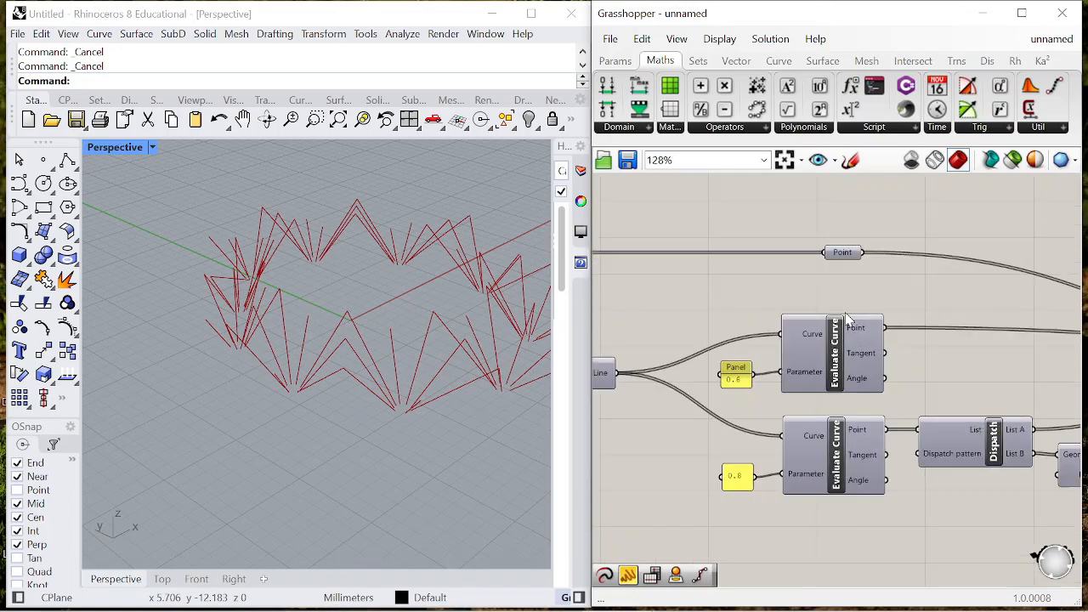
drag(789, 340, 925, 405)
drag(837, 374, 859, 209)
scroll(859, 299, down, 4)
scroll(859, 299, up, 3)
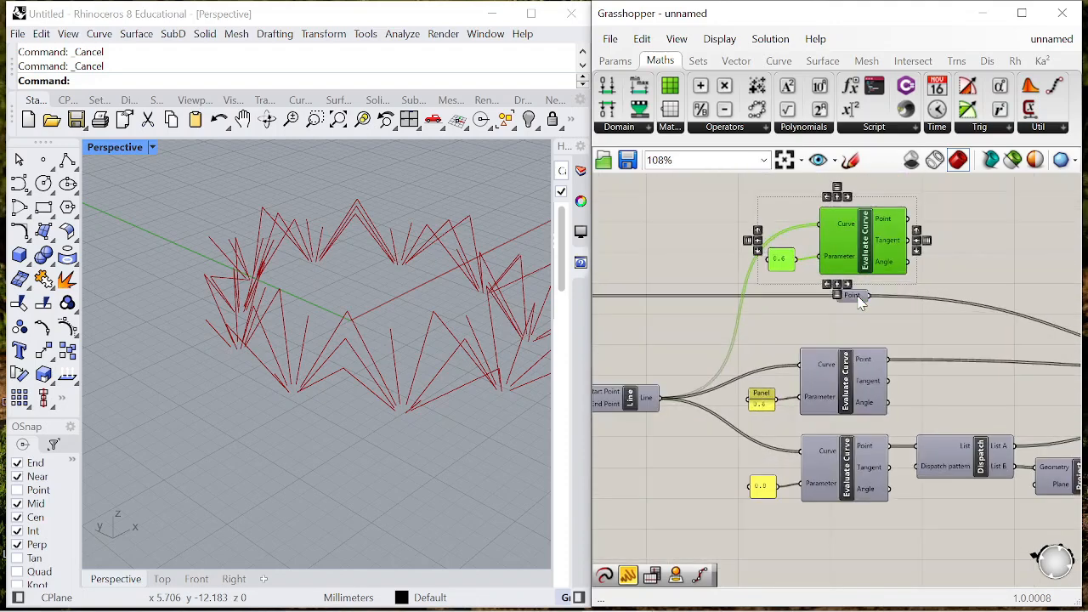
click(854, 295)
- Set the duplicated panel feeding the upper Evaluate Curve's Parameter input to 0.35
scroll(859, 299, down, 4)
scroll(764, 313, up, 5)
double_click(759, 316)
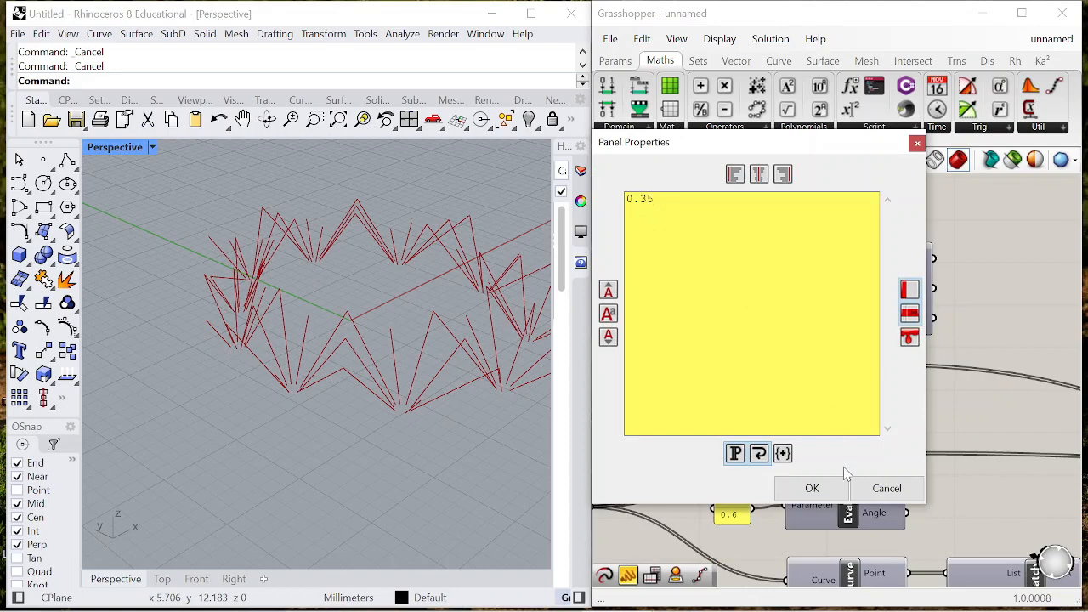
text(0.35)
click(812, 488)
scroll(893, 340, down, 3)
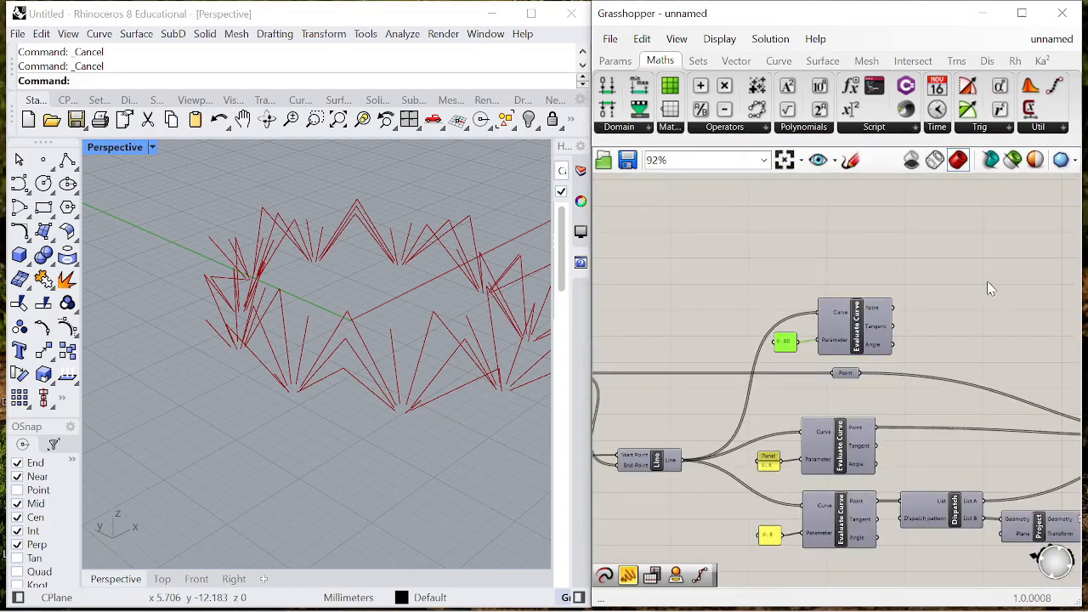
- Add a two-point Line component beside the duplicated Evaluate Curve component
double_click(991, 283)
text(line)
click(968, 257)
scroll(990, 306, down, 5)
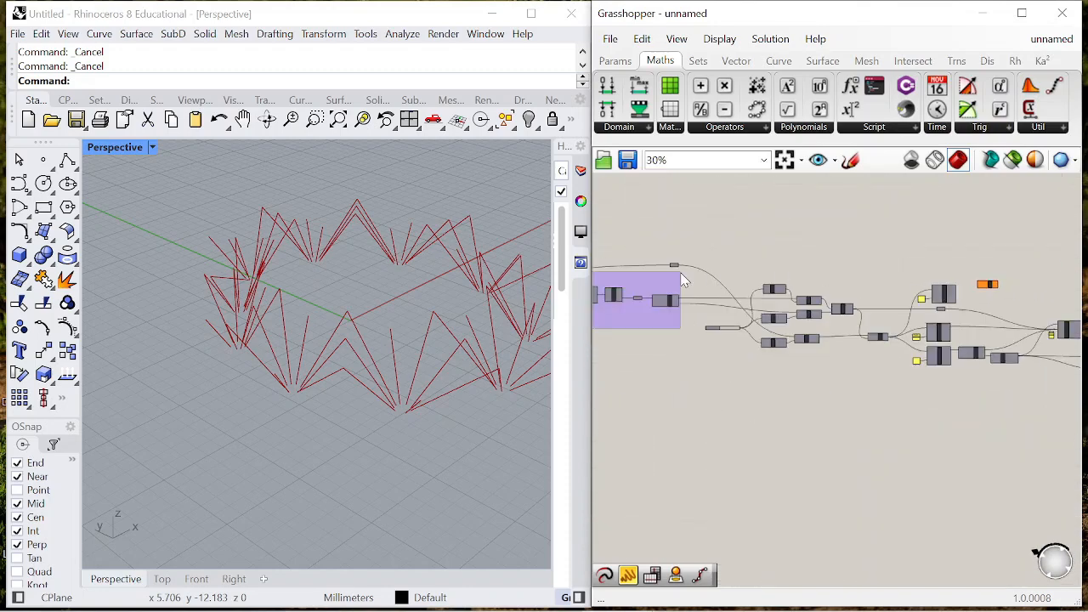
- Connect the upstream parameter above the purple group to the Line's Start Point and the duplicated Evaluate Curve's Point to its End Point
scroll(674, 268, up, 7)
drag(699, 253, 1082, 265)
drag(802, 265, 958, 260)
drag(729, 260, 967, 328)
click(950, 368)
right_drag(345, 319, 204, 366)
right_drag(950, 285, 815, 269)
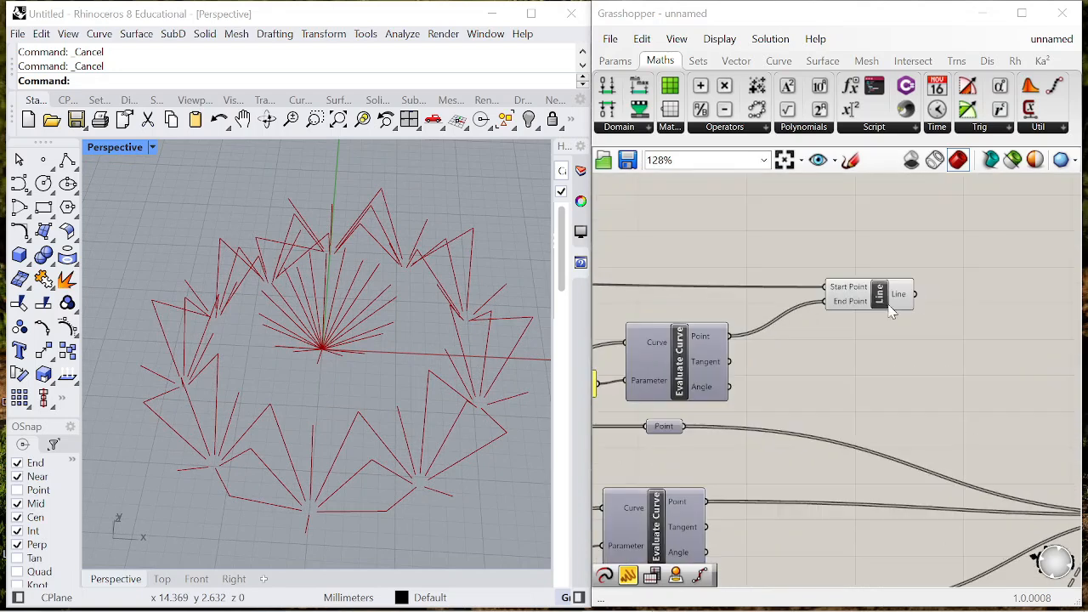
- Add a Project component after the new Line and connect the Line output to its Geometry input
click(902, 298)
double_click(972, 323)
text(pr)
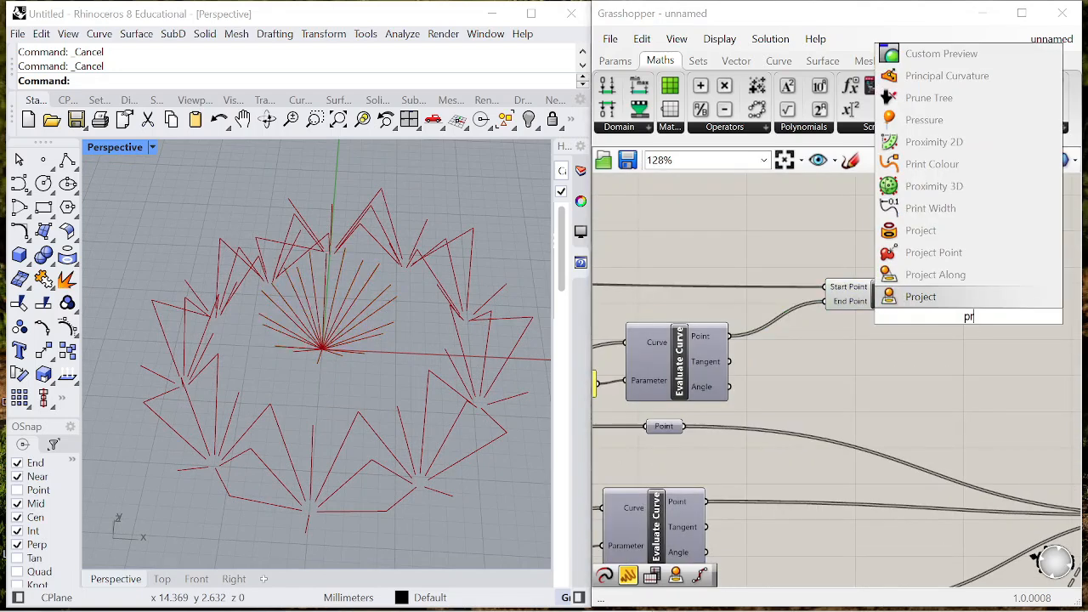
text(oject)
click(964, 302)
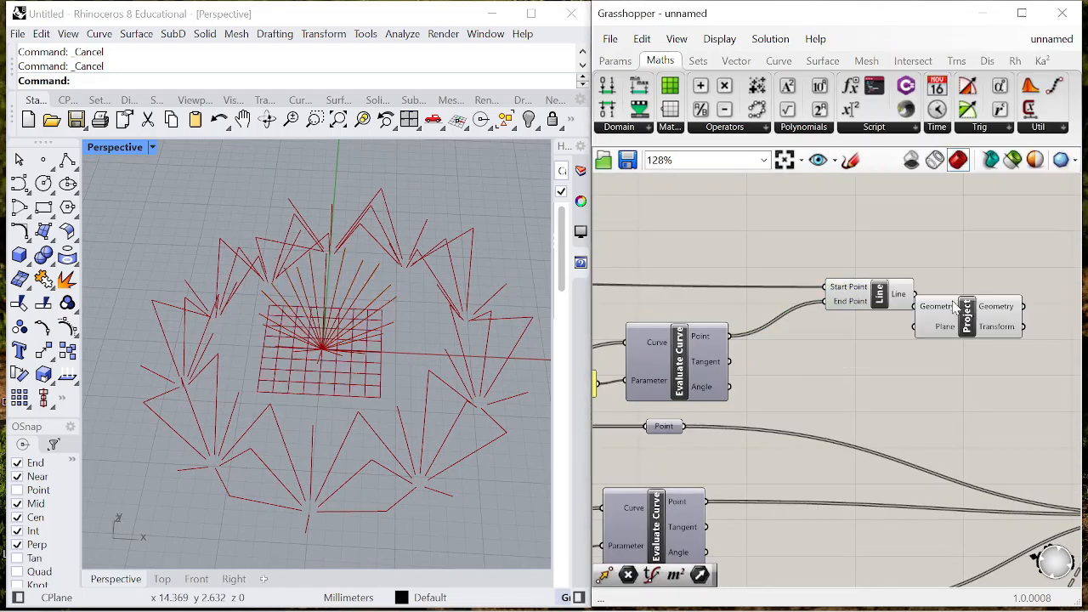
drag(942, 300, 946, 297)
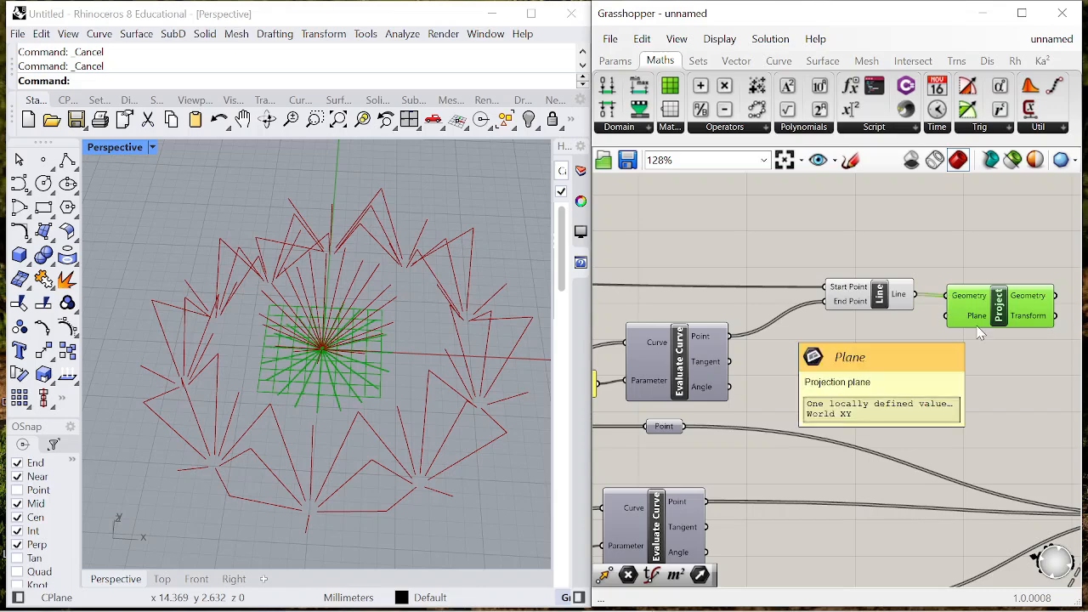
scroll(980, 333, down, 2)
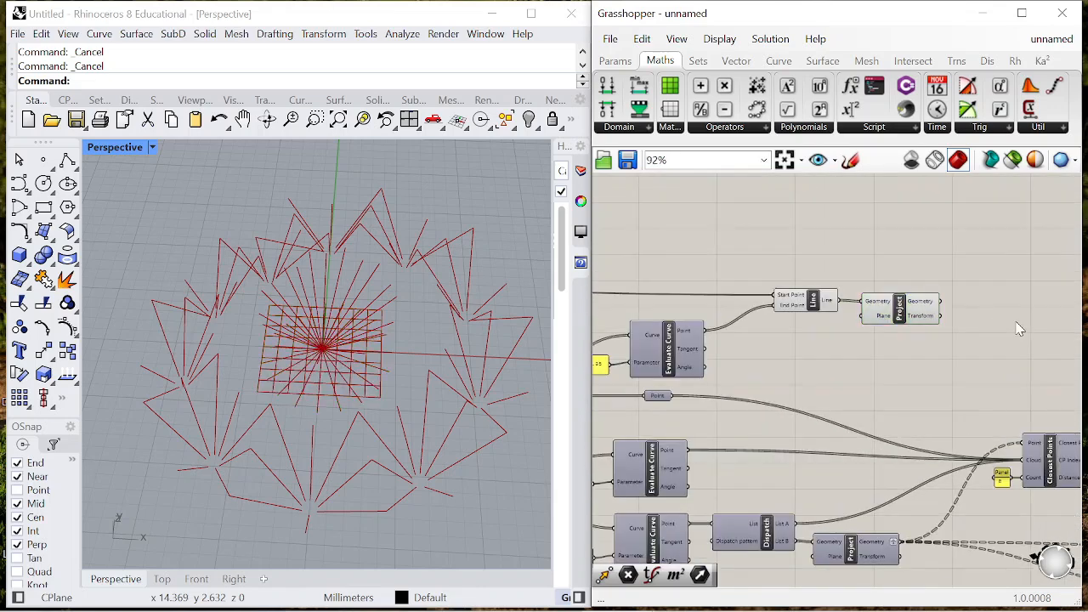
- Add a Vector parameter and connect the new Project component's Geometry output to it
double_click(1017, 322)
text(vector)
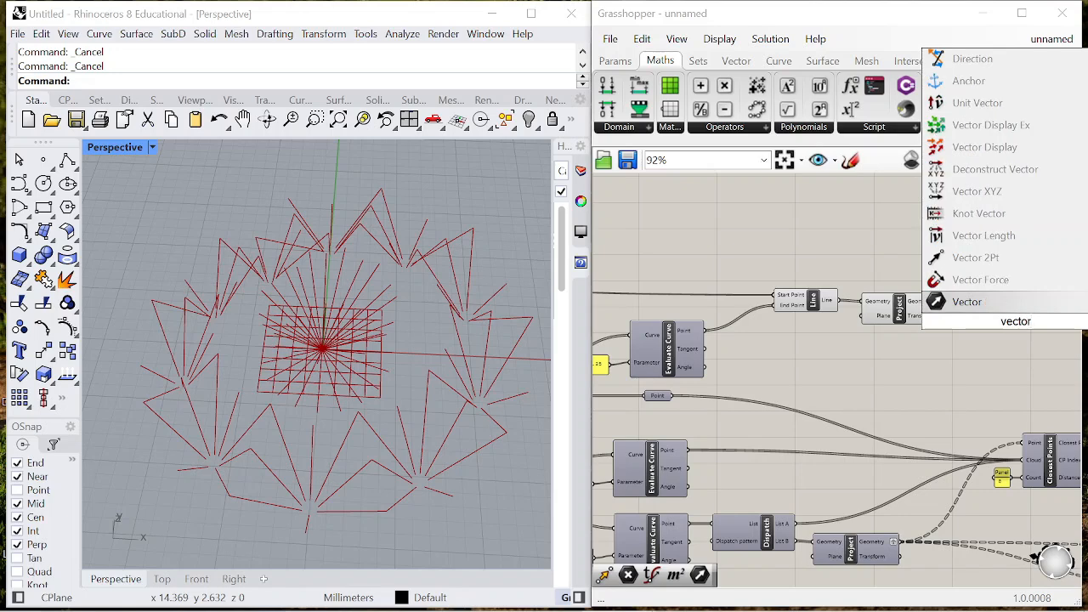
click(1002, 306)
scroll(935, 292, up, 3)
drag(1006, 312, 1048, 323)
drag(1047, 323, 1029, 306)
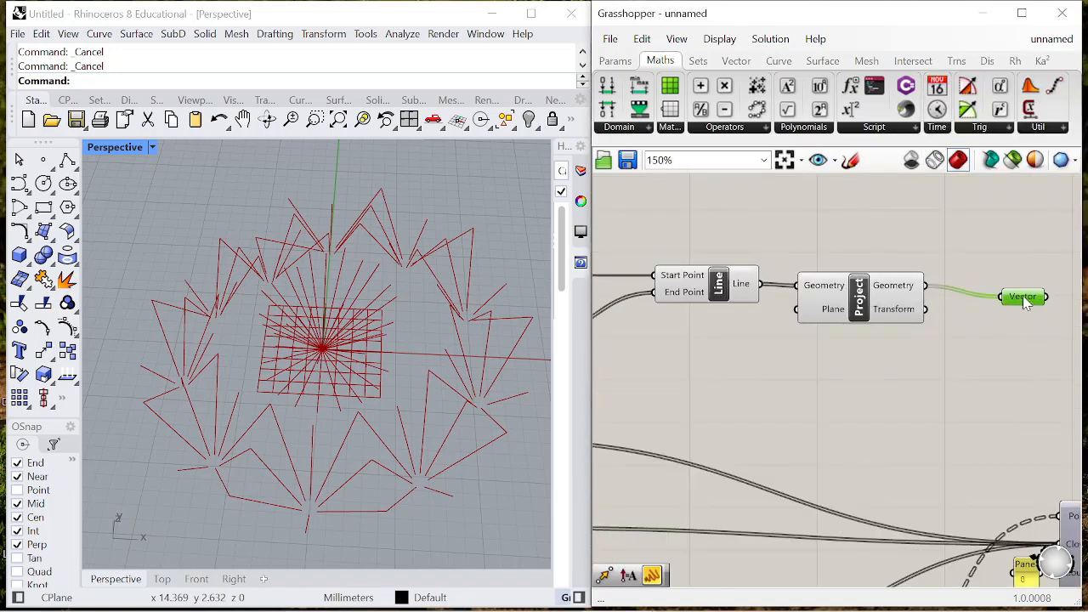
- Add another Amplitude component and connect the new Vector parameter to its Vector input
double_click(1006, 337)
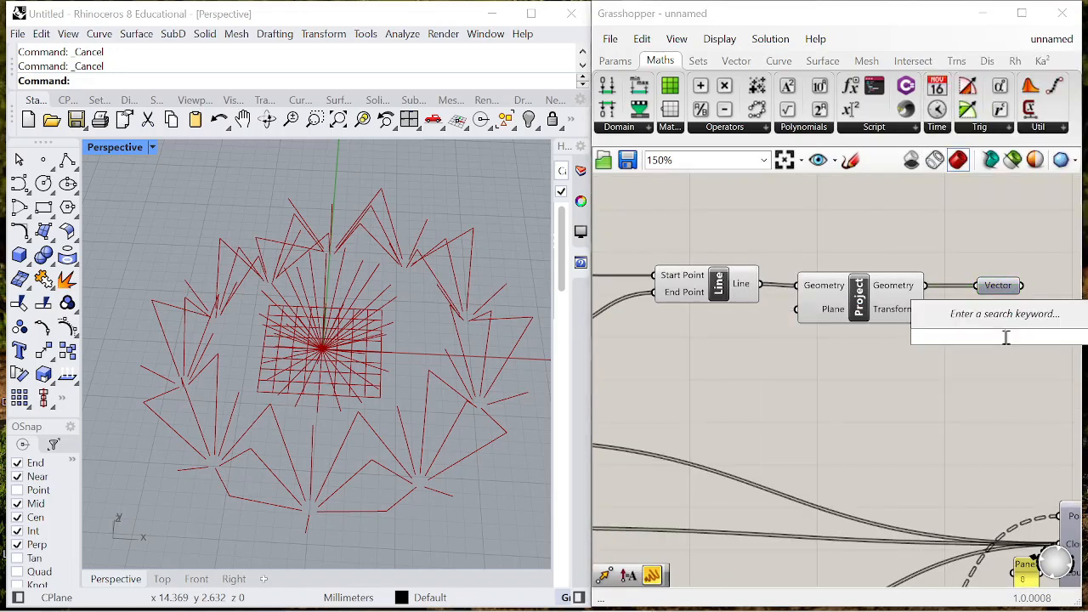
text(amplitude)
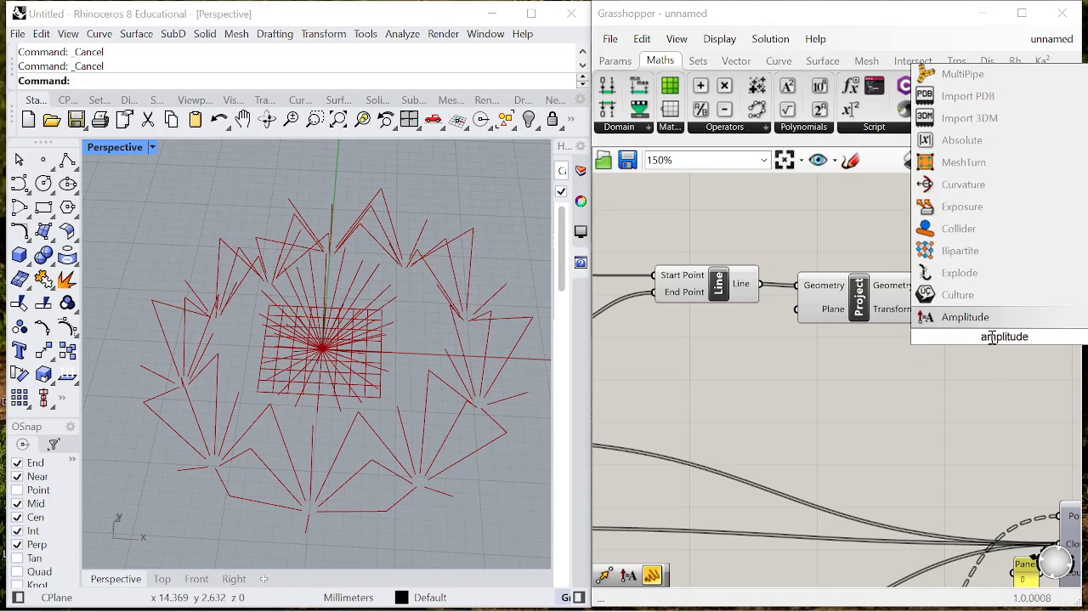
click(975, 328)
drag(1001, 350, 942, 329)
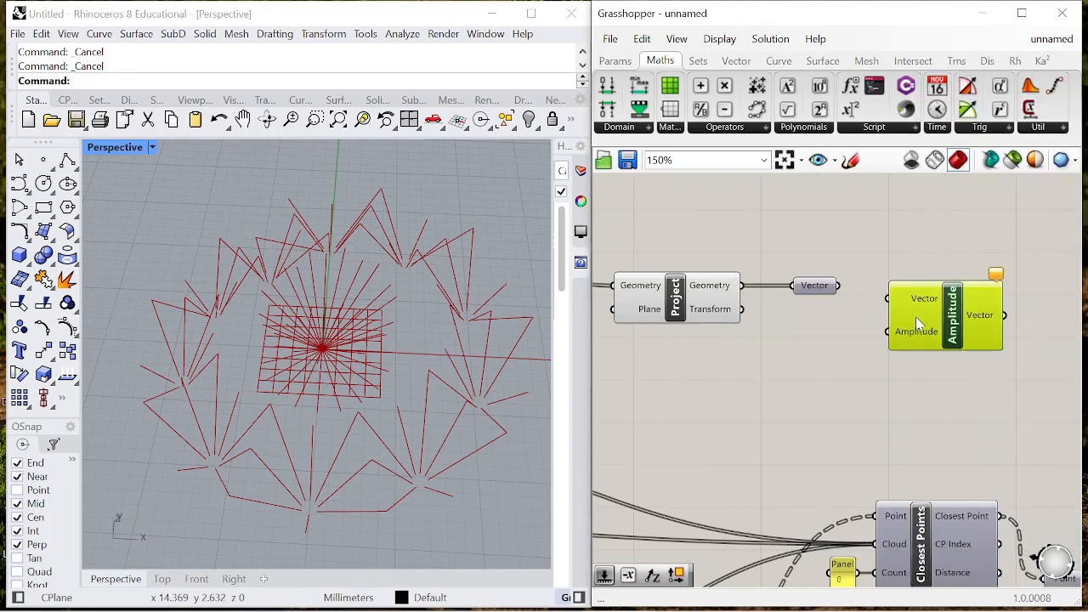
drag(840, 286, 887, 299)
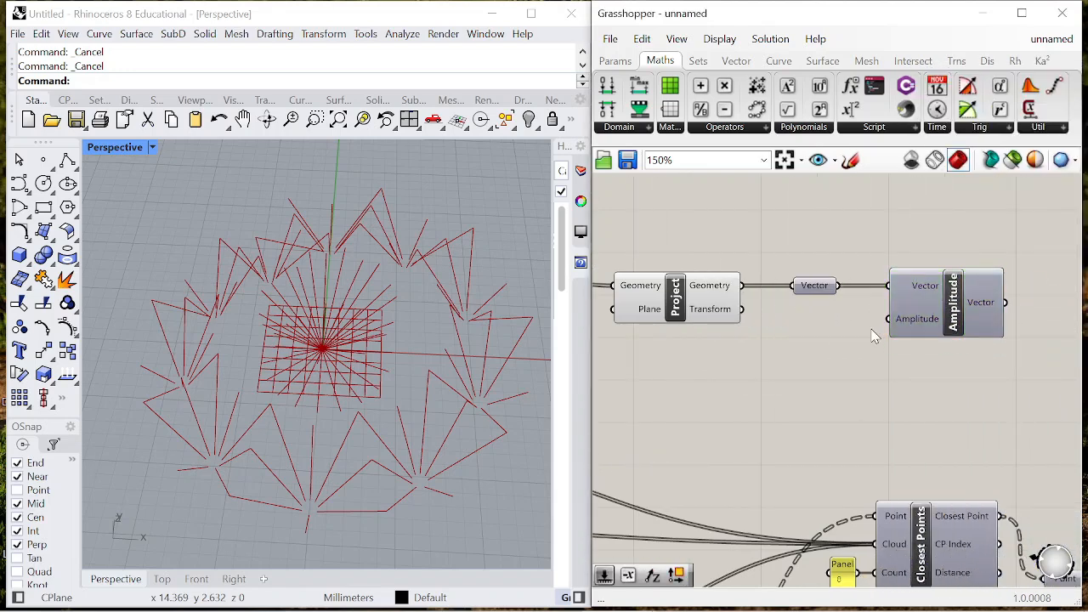
- Add a panel with the value 0.5 beside the new Amplitude component's Amplitude input
double_click(872, 330)
text("0.)
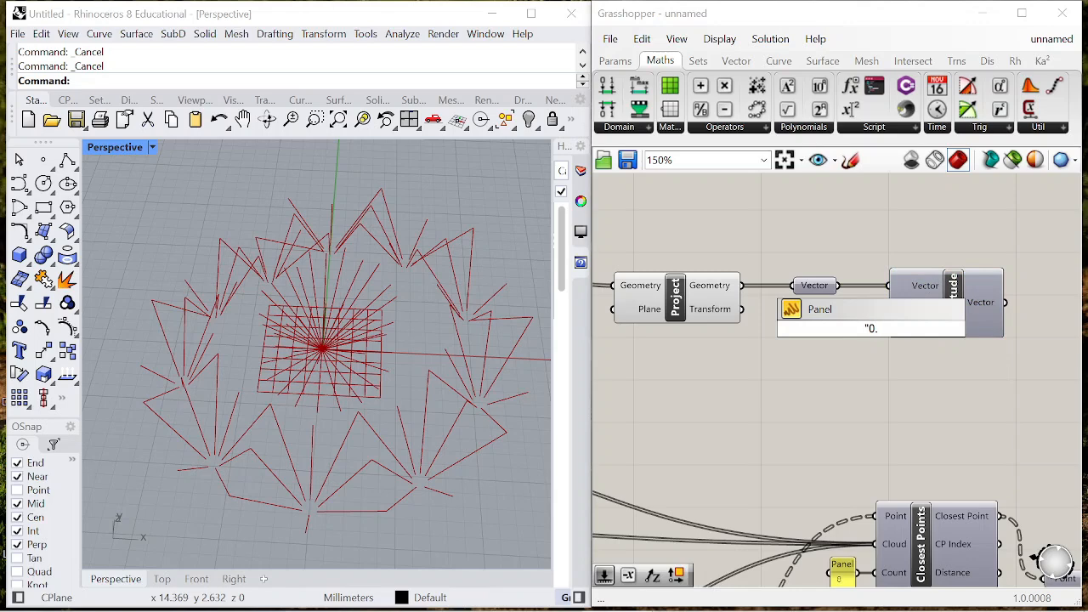
text(5)
key(Return)
scroll(853, 322, up, 1)
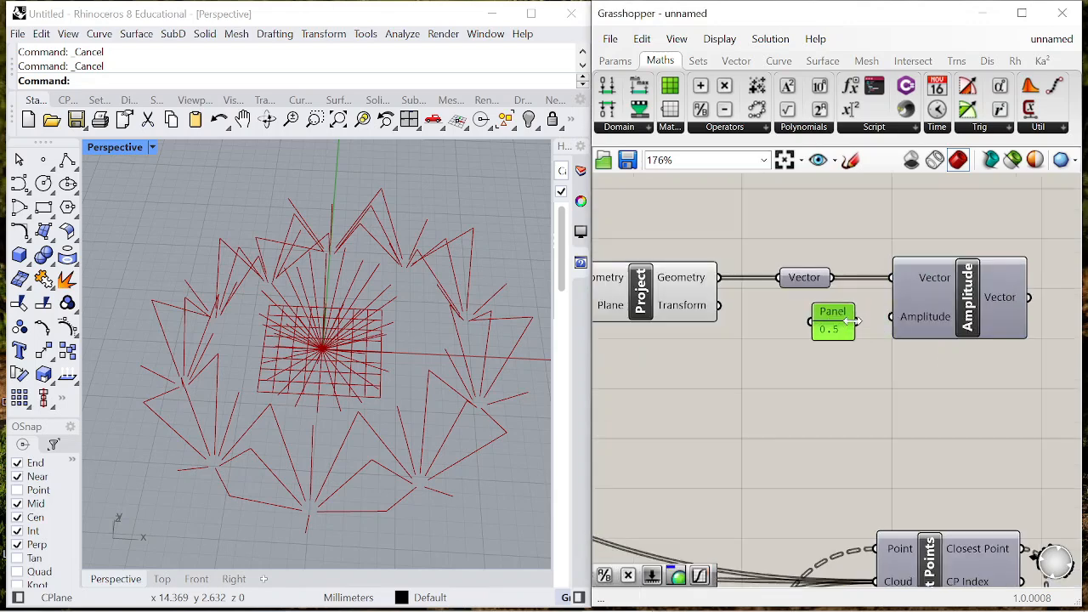
- Add a Move component after the new Amplitude and connect the Amplitude's Vector output to its Motion input
scroll(1002, 258, down, 1)
double_click(1002, 257)
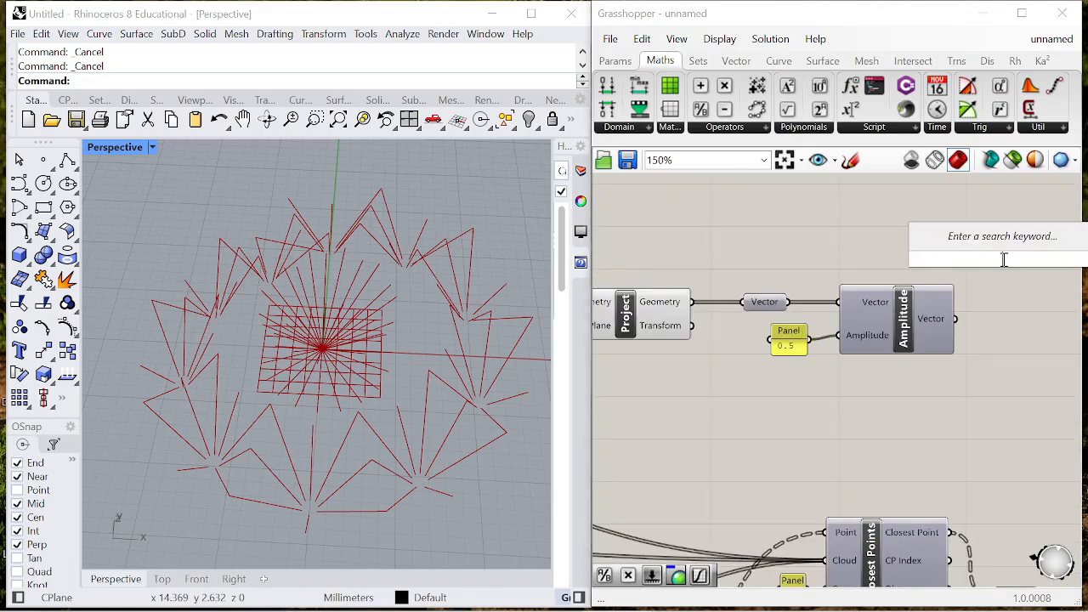
text(move)
key(Return)
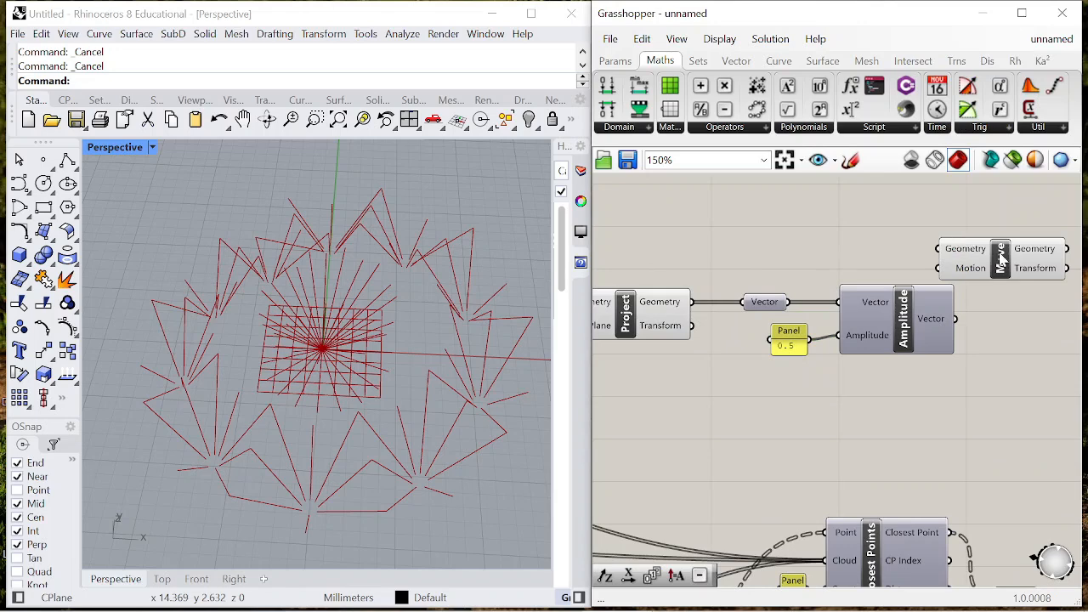
right_drag(996, 319, 949, 318)
drag(1028, 274, 948, 272)
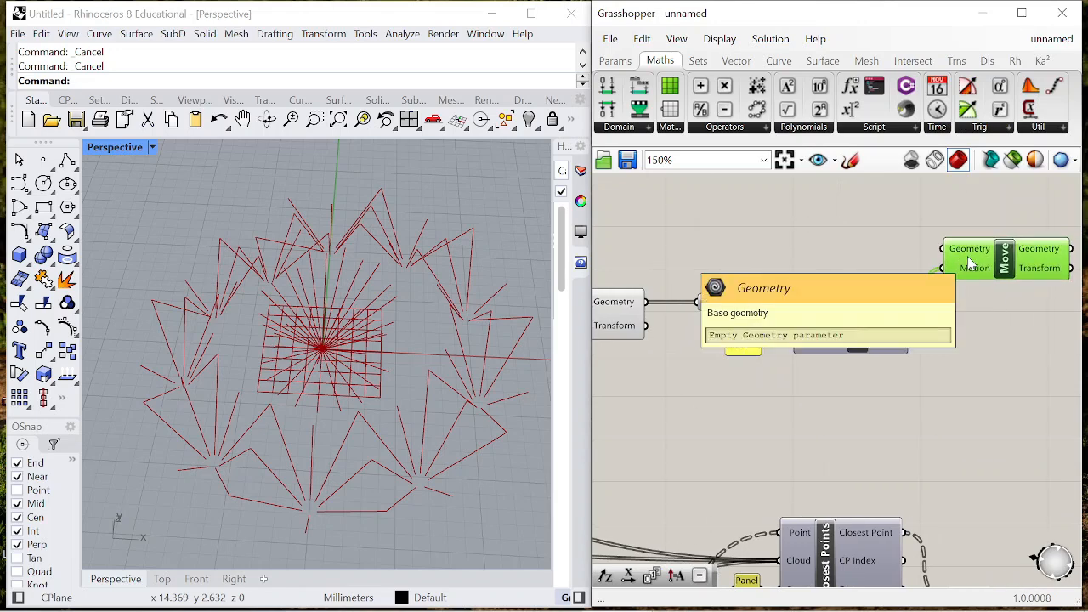
- Connect the base Point parameter's output to the new Move component's Geometry input
scroll(970, 264, down, 5)
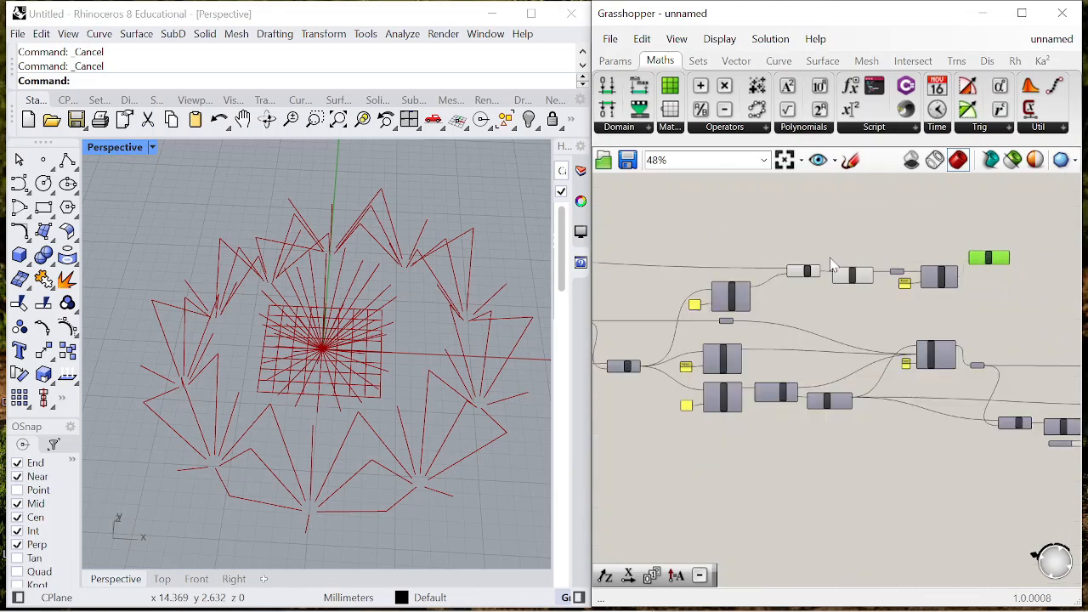
scroll(629, 306, up, 5)
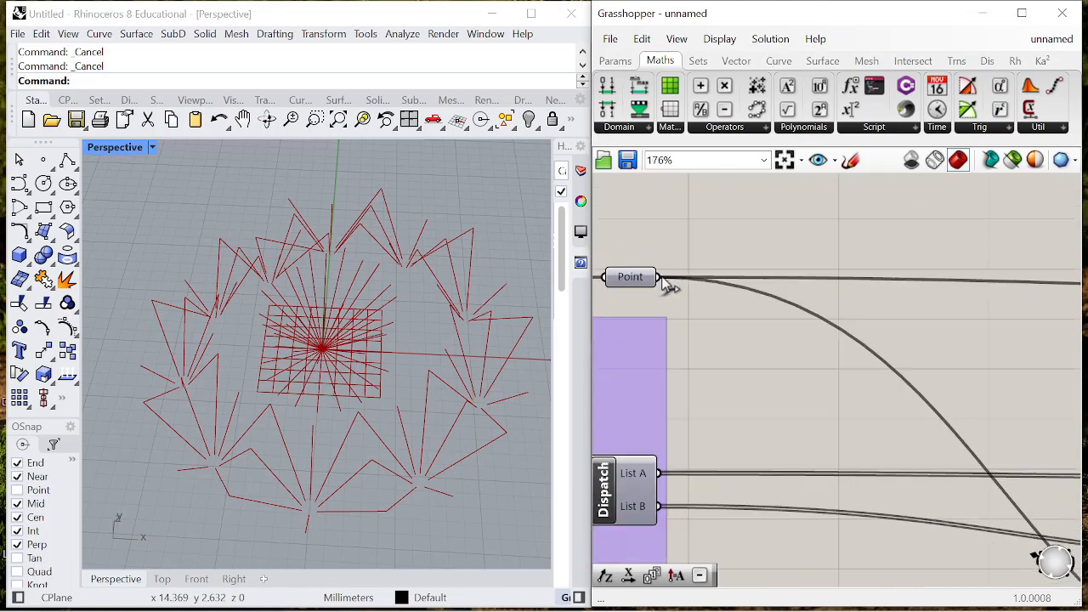
drag(662, 281, 943, 295)
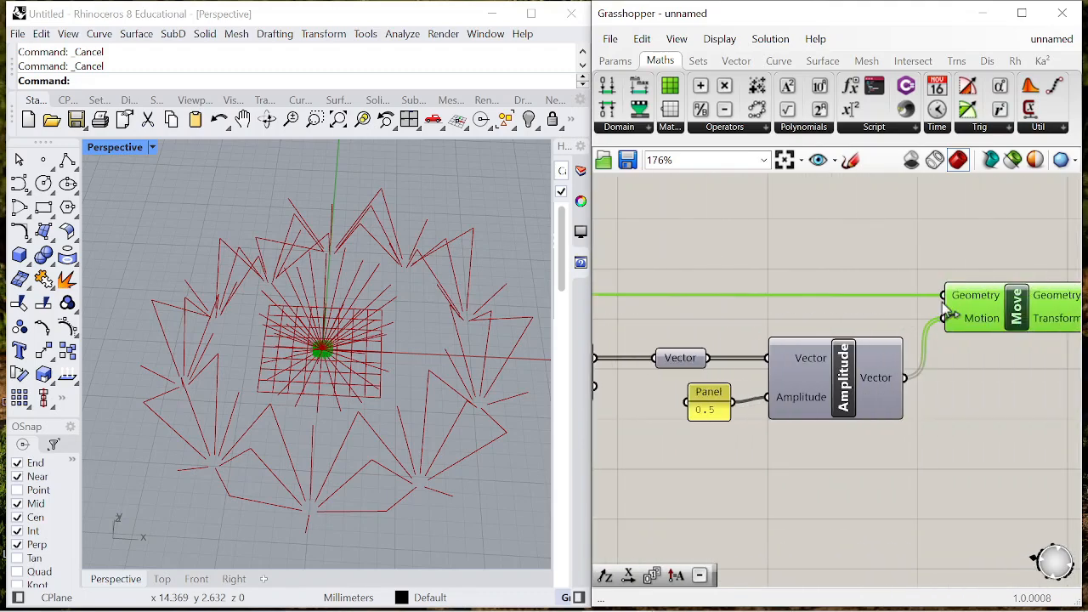
scroll(337, 360, up, 3)
scroll(926, 311, down, 4)
scroll(926, 312, up, 2)
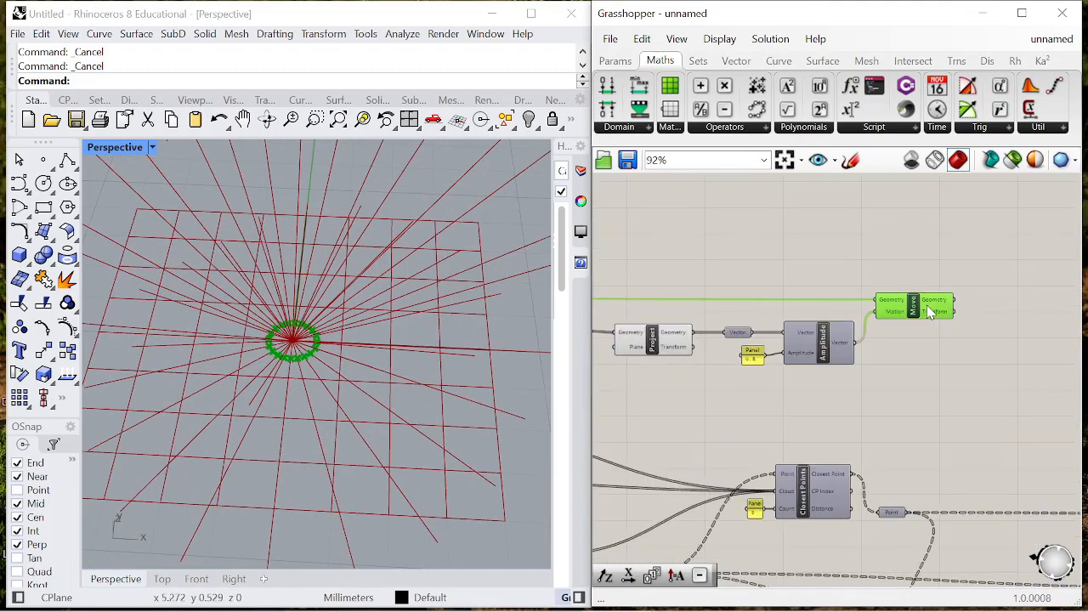
- Add a Line component beside the new Move component
double_click(895, 302)
text(lone)
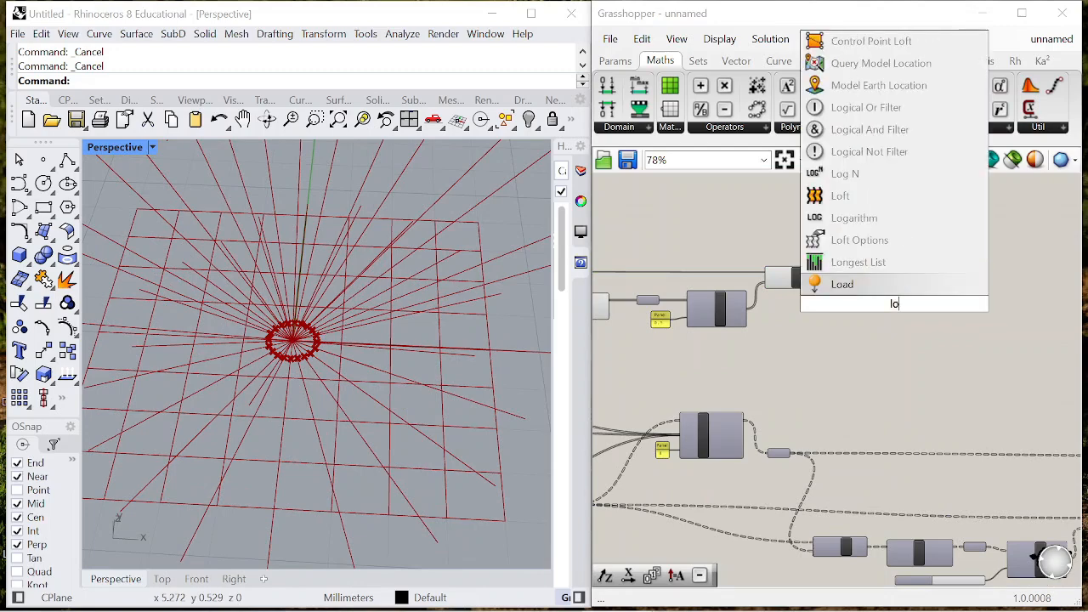
click(881, 242)
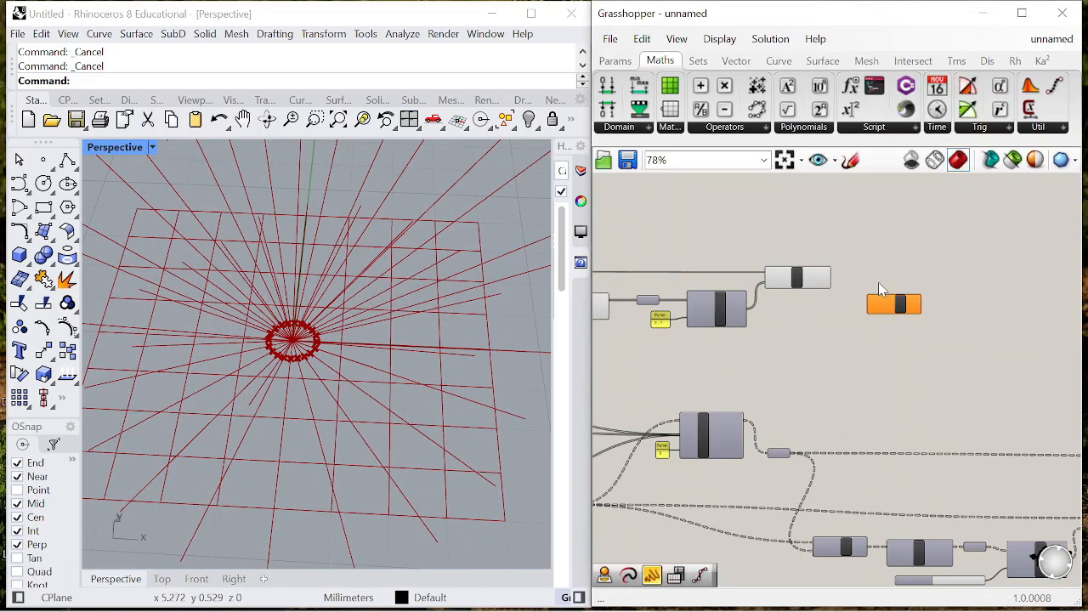
scroll(865, 283, up, 4)
click(682, 277)
right_drag(402, 335, 397, 306)
scroll(849, 300, down, 5)
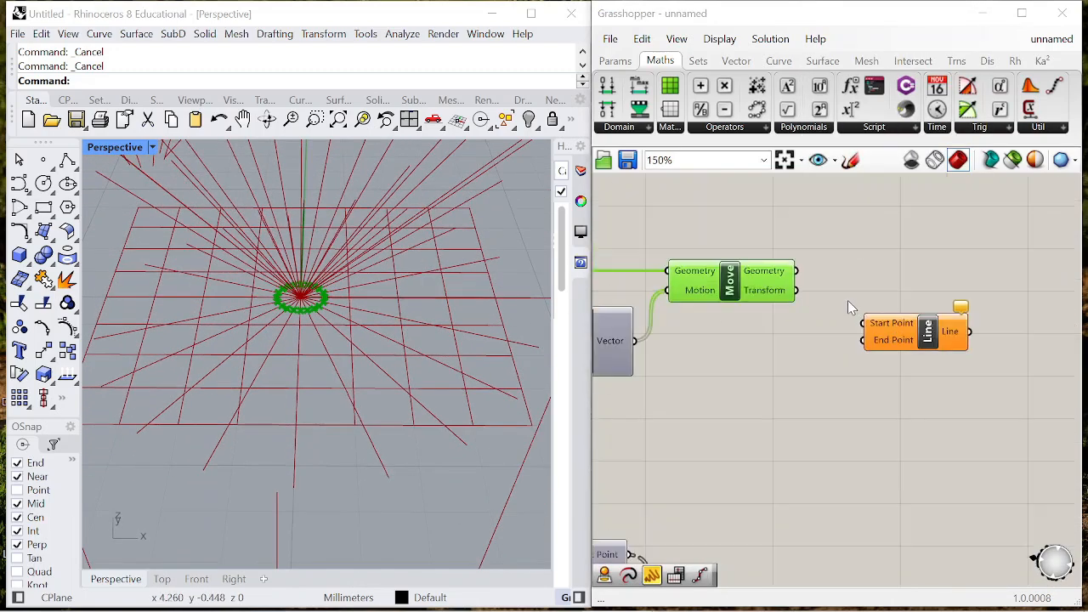
- Examine the previews of the Project, Move and upstream components to identify the points for the new Line
scroll(626, 330, up, 3)
click(627, 330)
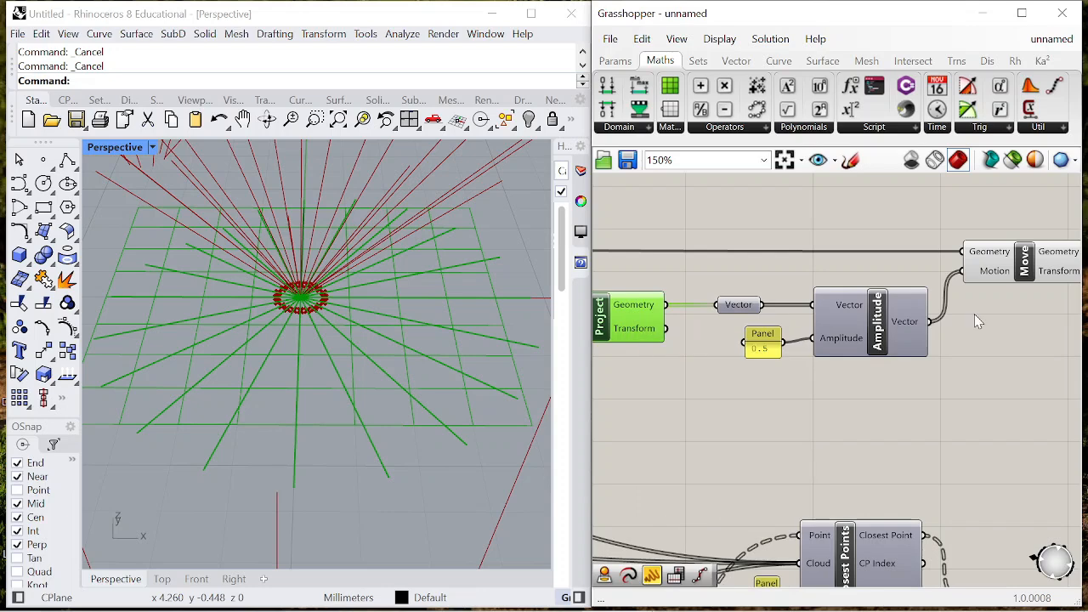
scroll(901, 315, down, 3)
scroll(979, 304, up, 3)
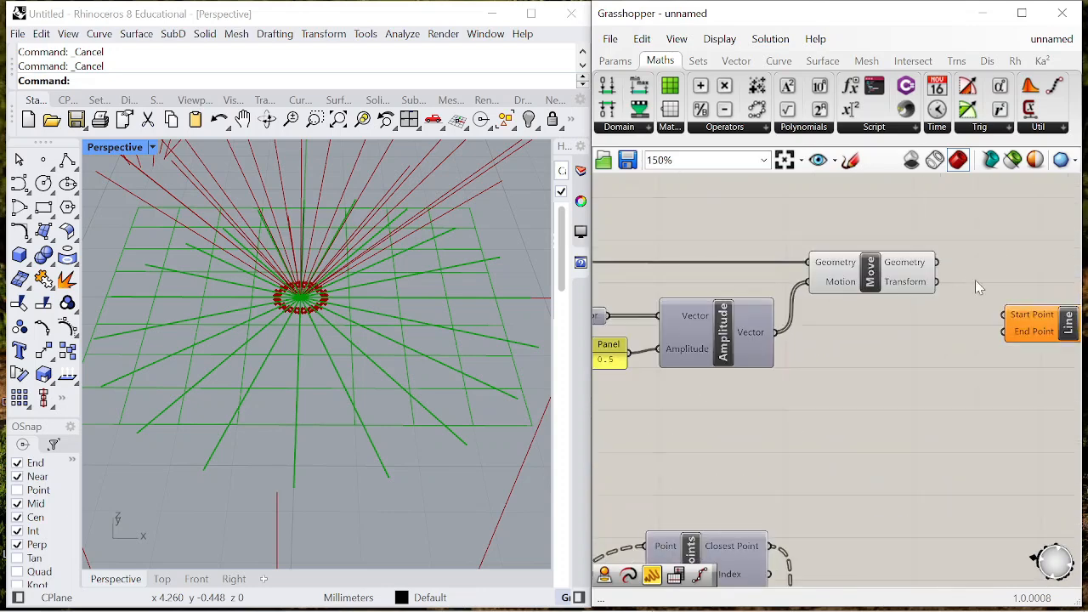
click(912, 265)
scroll(929, 262, up, 2)
drag(937, 263, 959, 289)
scroll(1018, 292, down, 10)
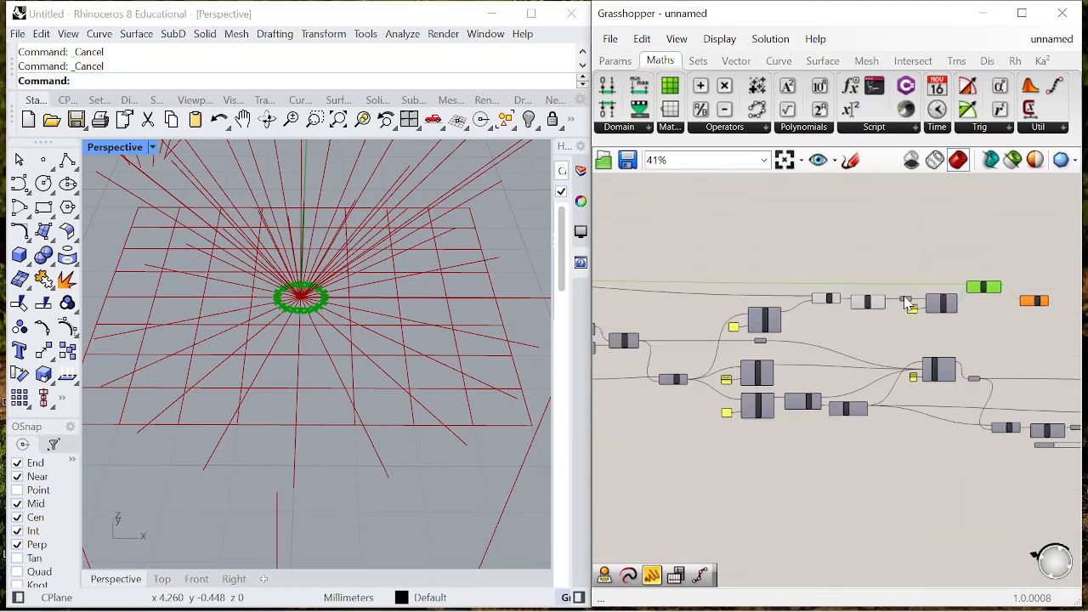
scroll(775, 317, up, 9)
click(764, 320)
- Connect the Move's Geometry output to the new Line's Start Point and the upper canopy points to its End Point
scroll(763, 313, down, 3)
scroll(764, 306, up, 1)
drag(741, 298, 992, 334)
scroll(950, 278, down, 5)
scroll(927, 260, up, 5)
drag(877, 253, 905, 270)
scroll(890, 250, down, 5)
scroll(791, 260, up, 4)
scroll(806, 273, up, 4)
drag(818, 269, 867, 246)
drag(860, 311, 881, 291)
scroll(879, 291, down, 6)
scroll(829, 285, up, 5)
drag(790, 284, 818, 257)
scroll(912, 260, down, 5)
scroll(806, 267, up, 3)
scroll(806, 276, up, 1)
scroll(806, 277, down, 7)
scroll(916, 275, up, 5)
click(874, 295)
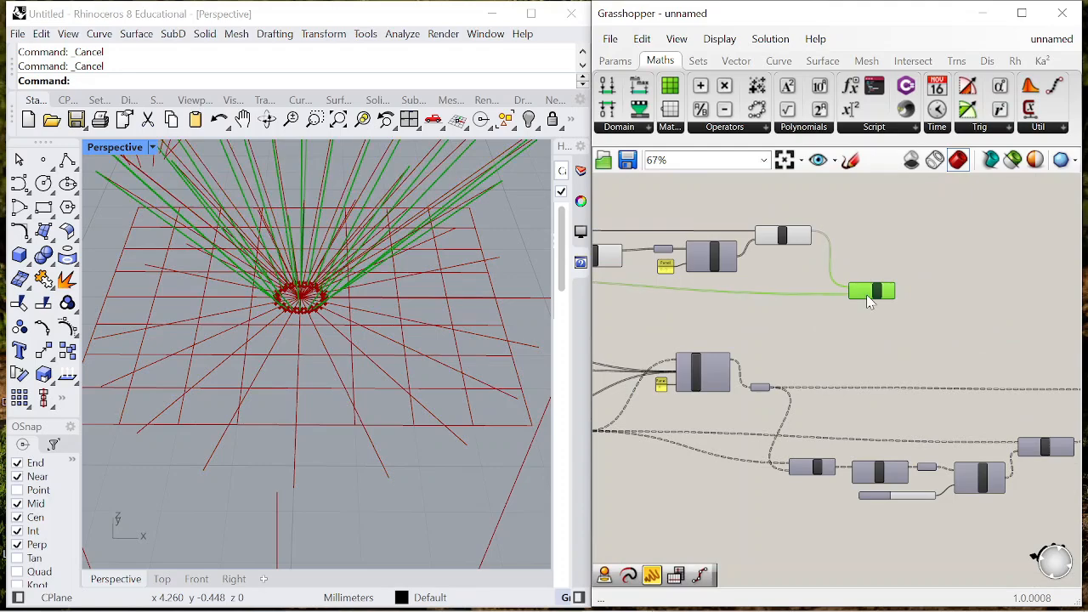
- Hide the previews of the selected Project, Vector, Amplitude and Move components feeding the new Line
scroll(869, 313, down, 6)
drag(839, 307, 717, 273)
right_click(784, 242)
click(818, 270)
scroll(369, 337, down, 8)
right_drag(369, 337, 340, 310)
scroll(887, 316, up, 4)
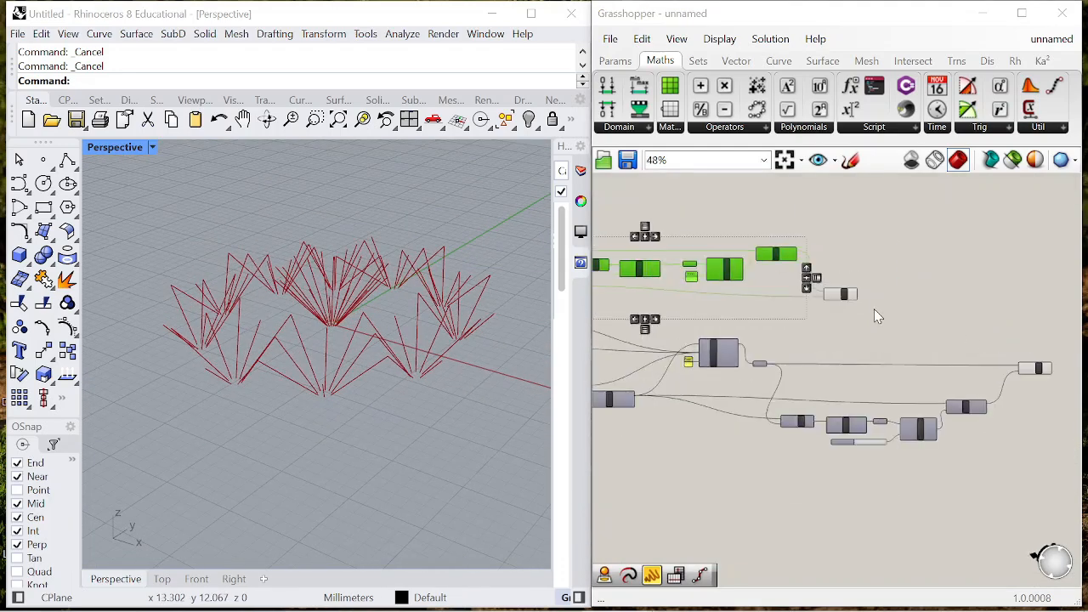
- Add a Divide Curve component after the new Line and connect the Line output to its Curve input
scroll(945, 293, down, 3)
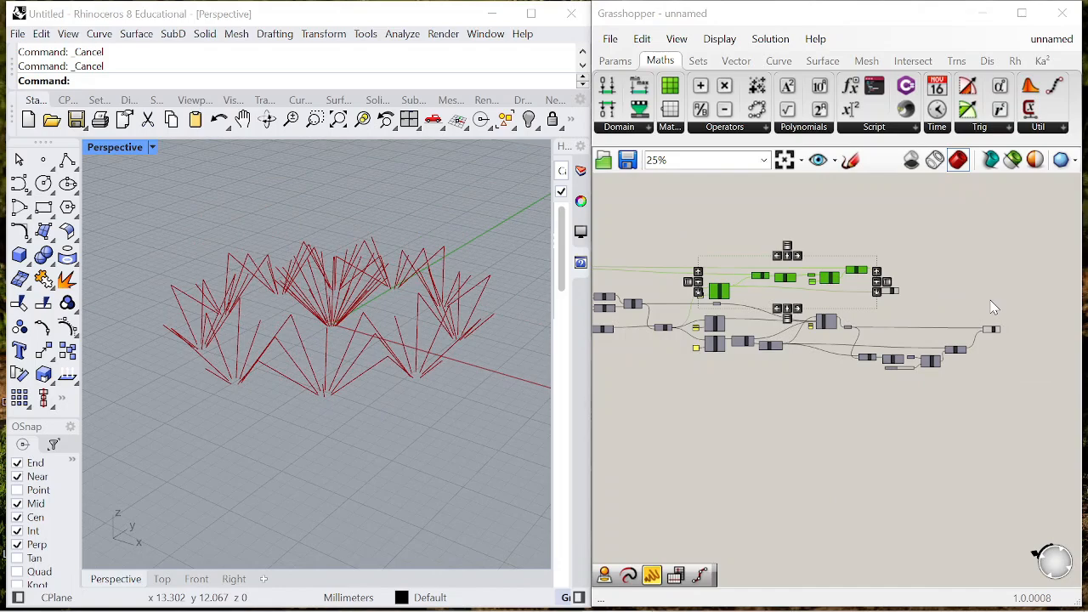
scroll(994, 308, up, 6)
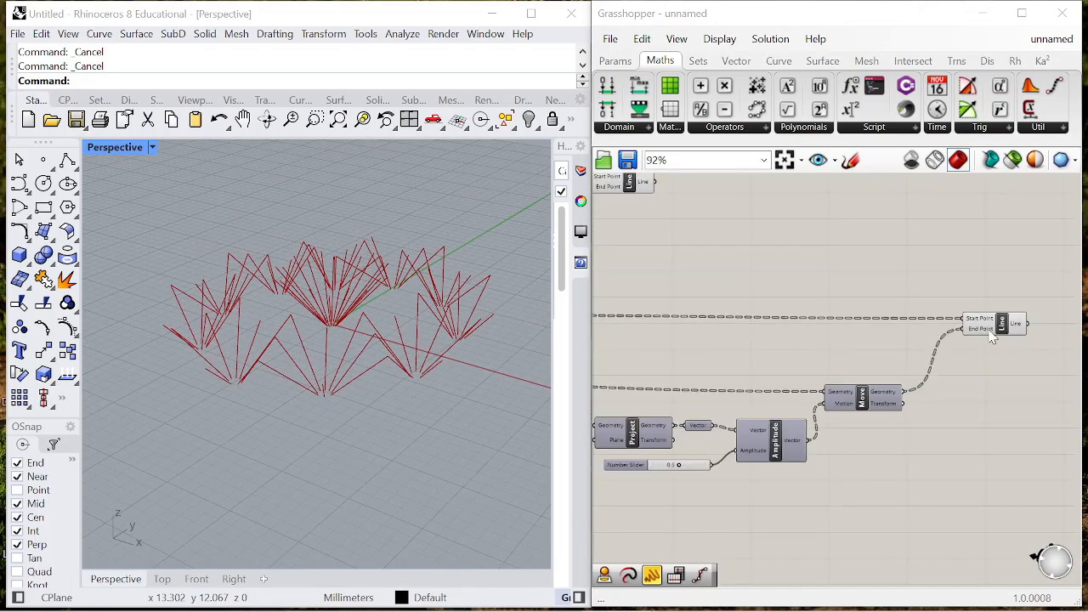
scroll(821, 242, down, 4)
scroll(825, 252, up, 4)
drag(855, 315, 899, 319)
click(967, 332)
scroll(844, 302, down, 3)
scroll(930, 317, up, 3)
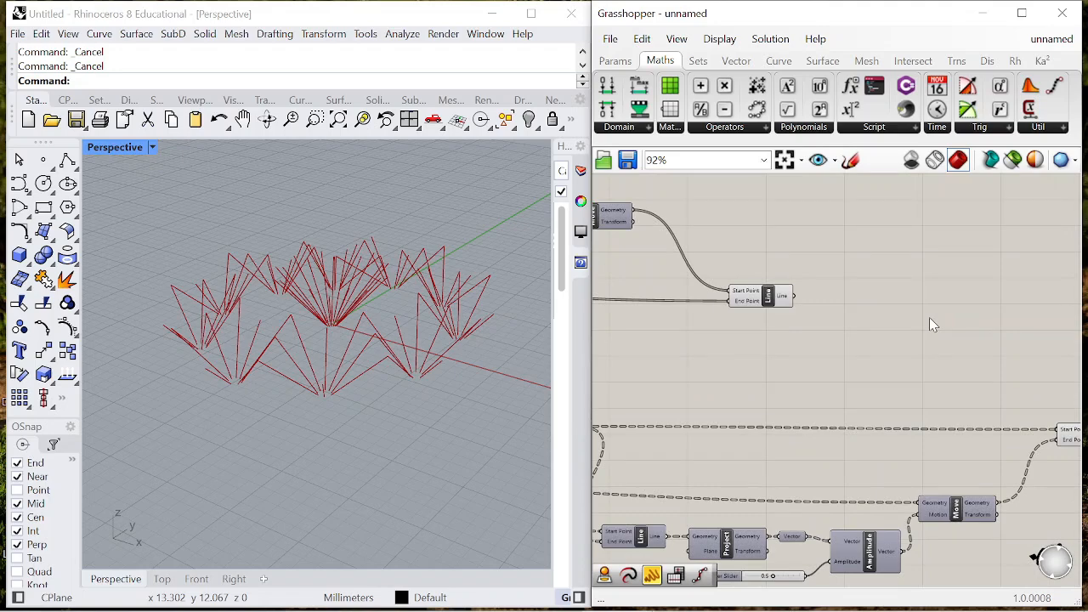
double_click(929, 317)
text(divide)
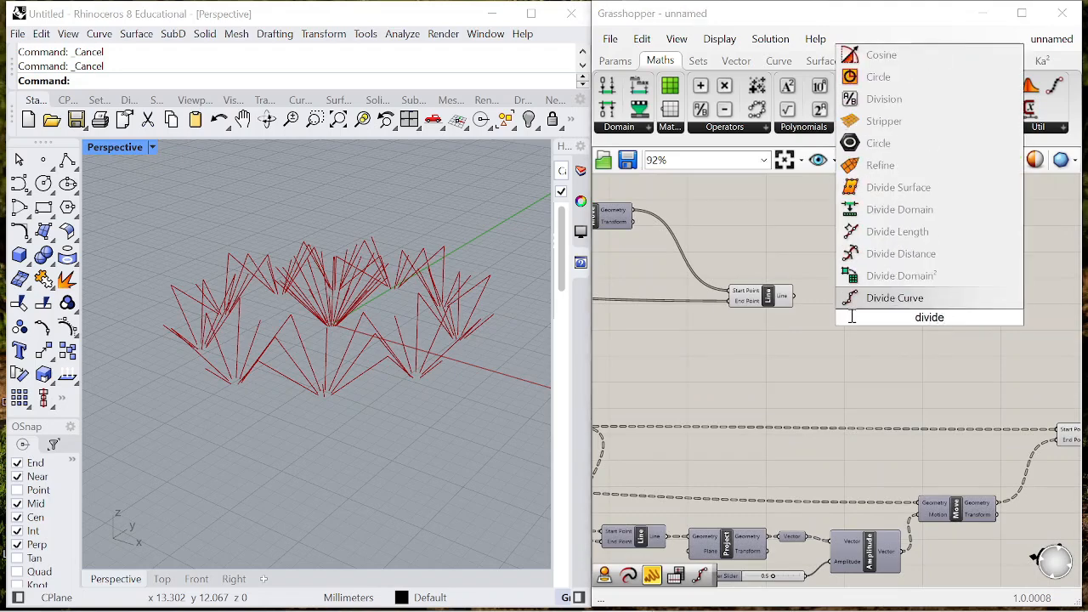
key(Return)
scroll(850, 304, up, 3)
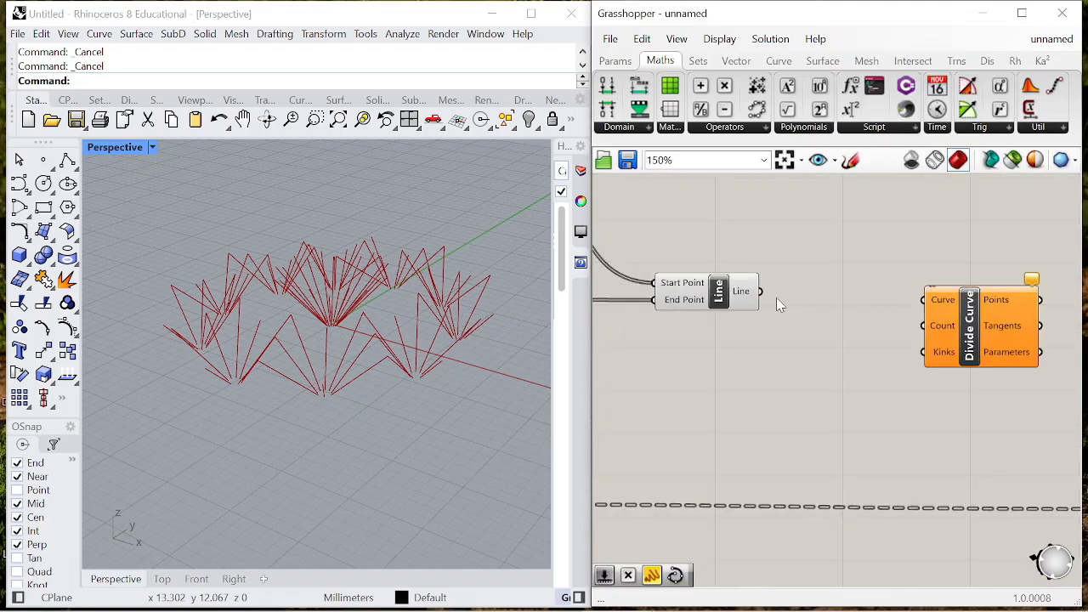
drag(939, 305, 981, 325)
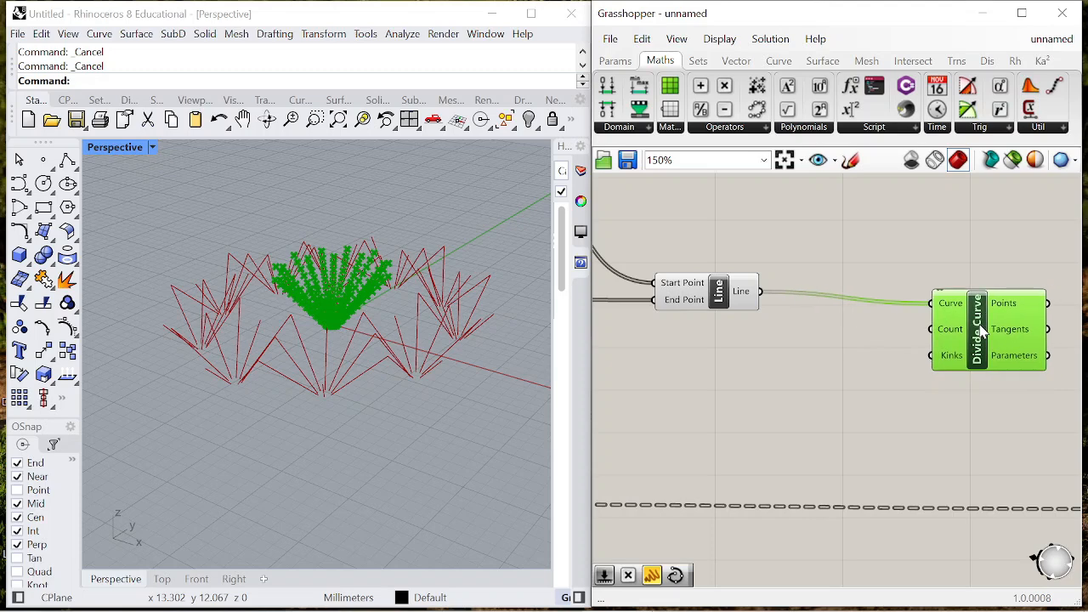
- Add a number slider from 0 to 20 beside Divide Curve's Count input and change its maximum to 10
double_click(833, 347)
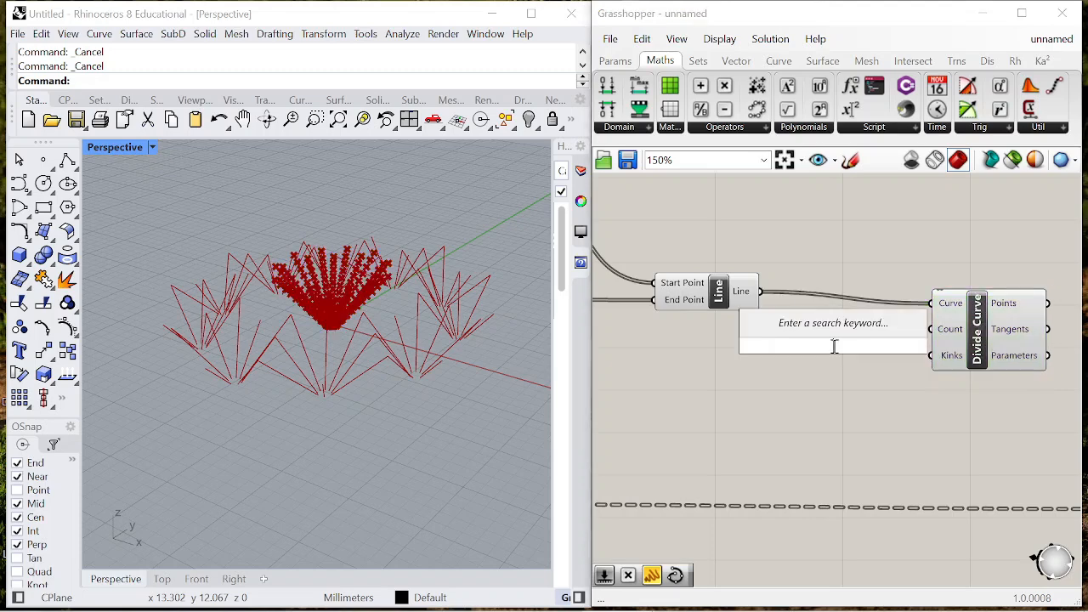
text(0<20)
key(Return)
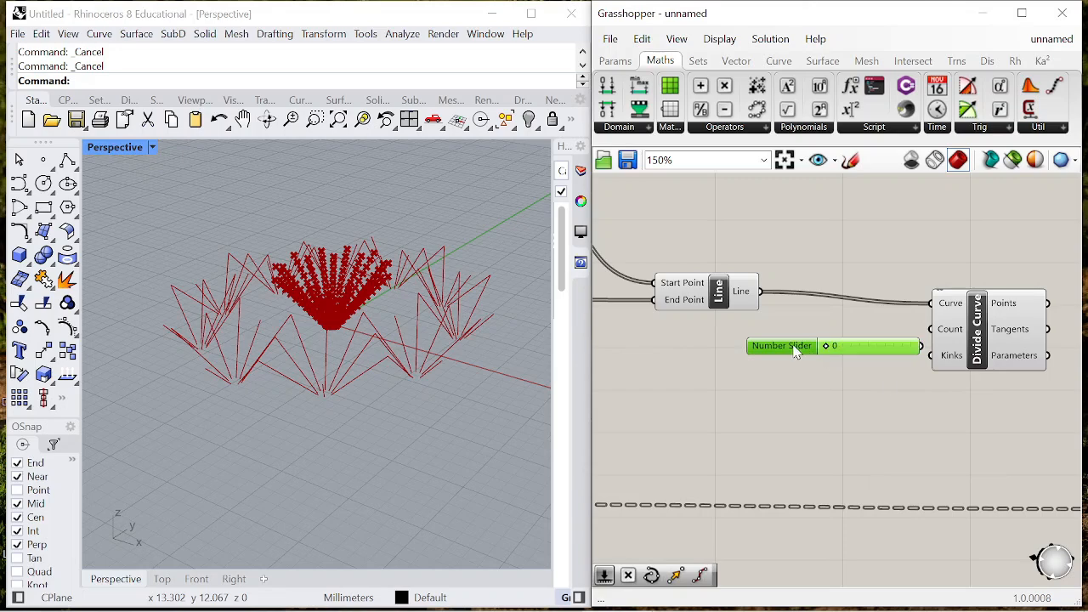
double_click(796, 352)
double_click(877, 405)
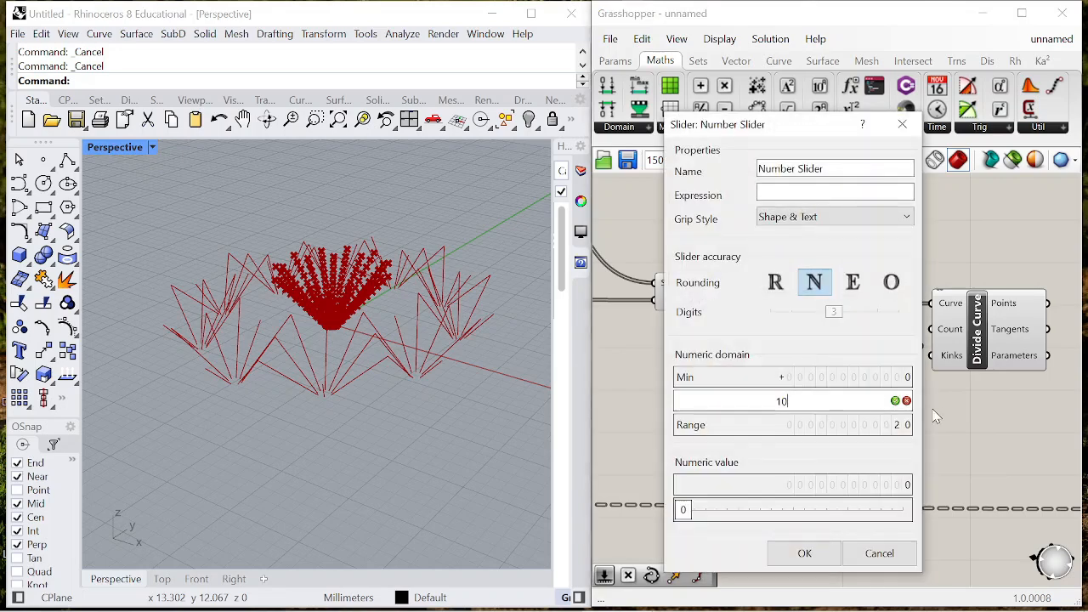
click(897, 402)
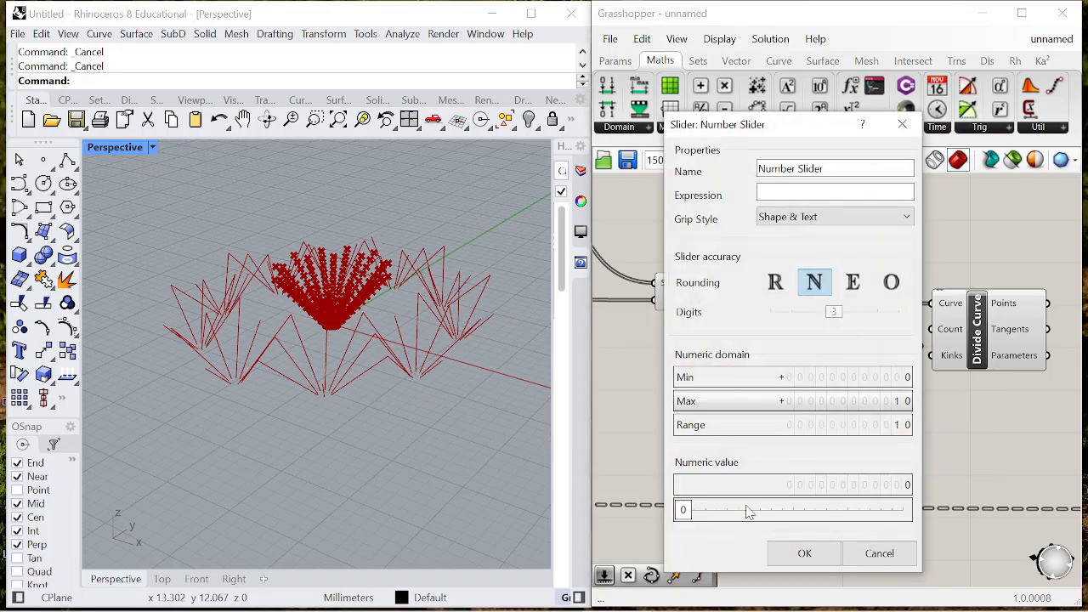
click(804, 555)
- Connect the slider to Divide Curve's Count input and set the slider to 4
drag(934, 332, 933, 331)
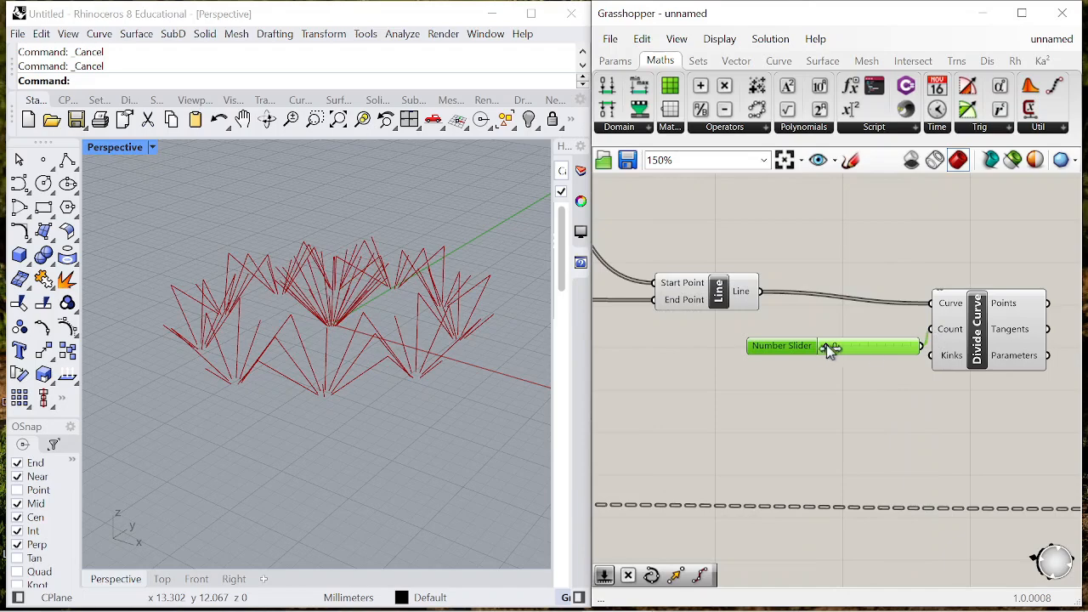
drag(846, 349, 861, 348)
scroll(323, 324, up, 6)
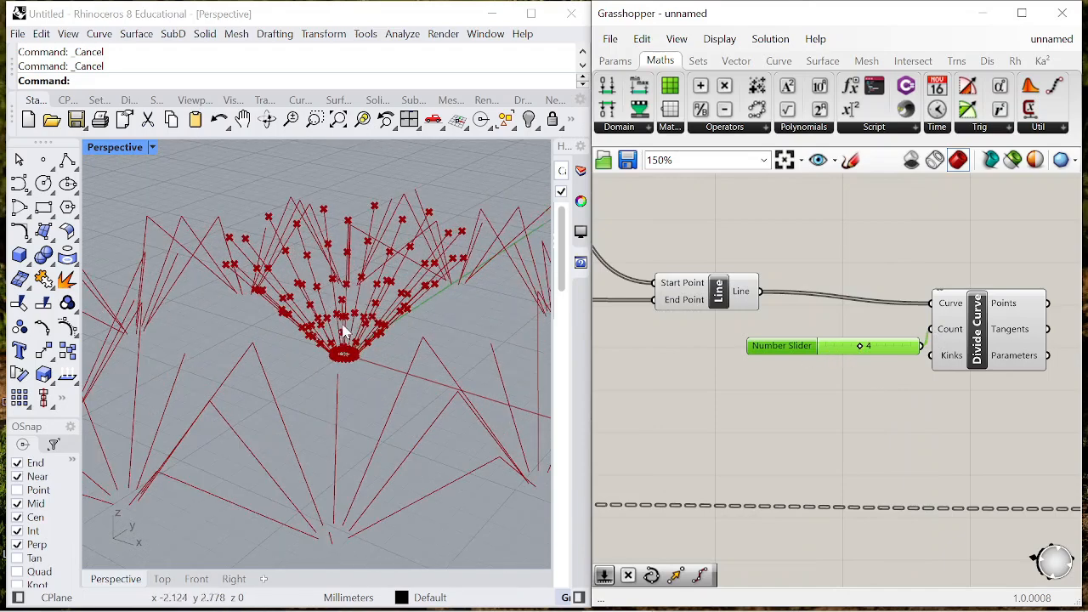
right_drag(351, 364, 337, 365)
scroll(859, 336, down, 6)
scroll(889, 334, up, 4)
- Add a Move component after Divide Curve and connect the Points output to its Geometry input
drag(879, 324, 918, 319)
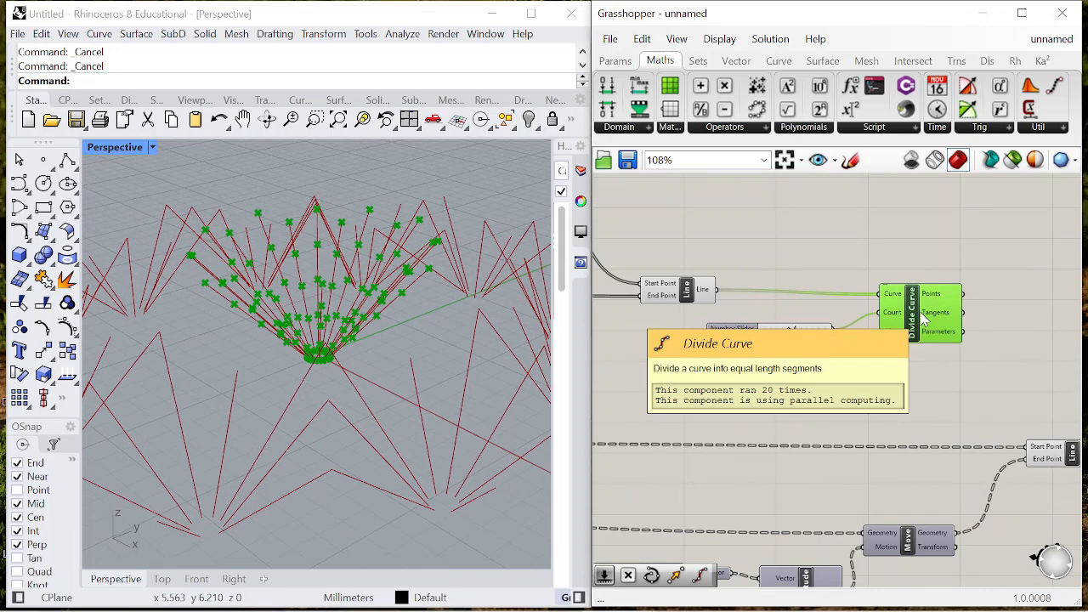
right_drag(924, 318, 799, 294)
double_click(957, 296)
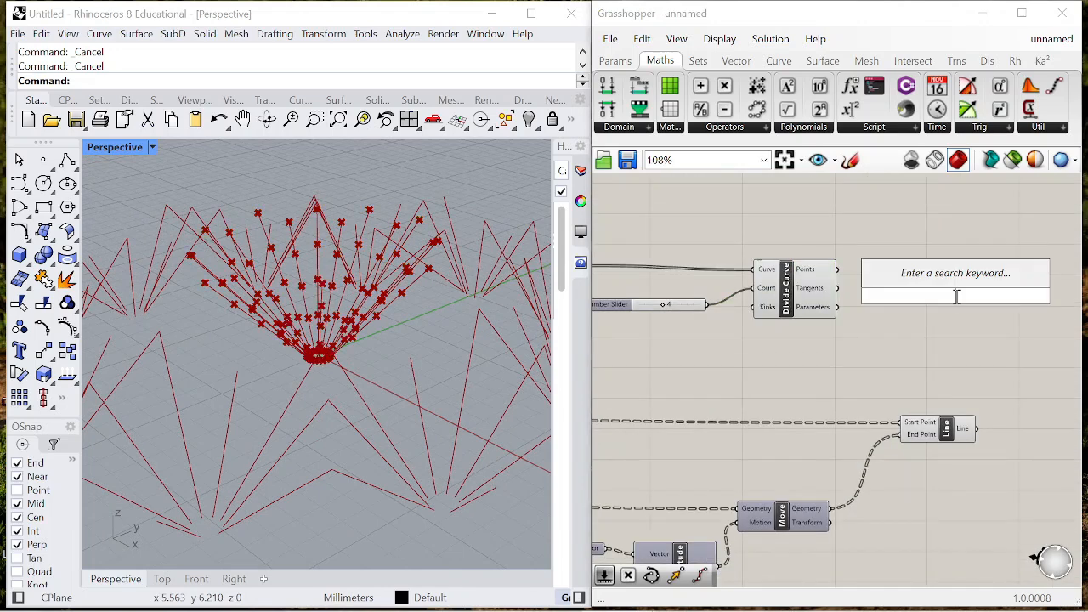
text(move)
click(928, 281)
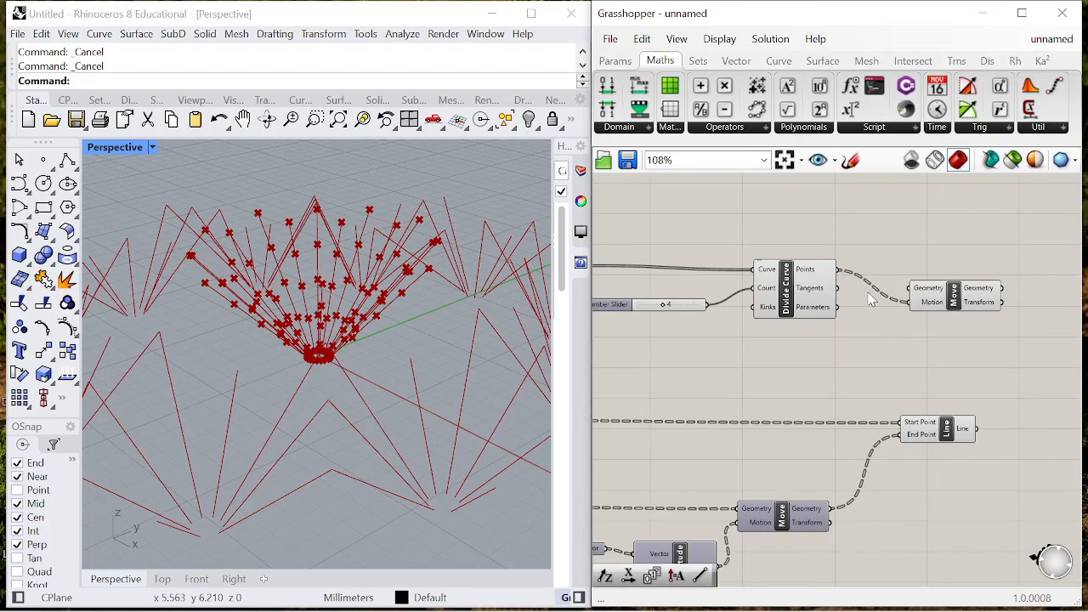
key(ctrl+z)
scroll(859, 293, up, 2)
drag(831, 263, 992, 262)
scroll(894, 246, down, 6)
scroll(923, 264, up, 4)
- Add a Range component below Divide Curve and connect the division count slider to its Steps input
double_click(923, 332)
text(range)
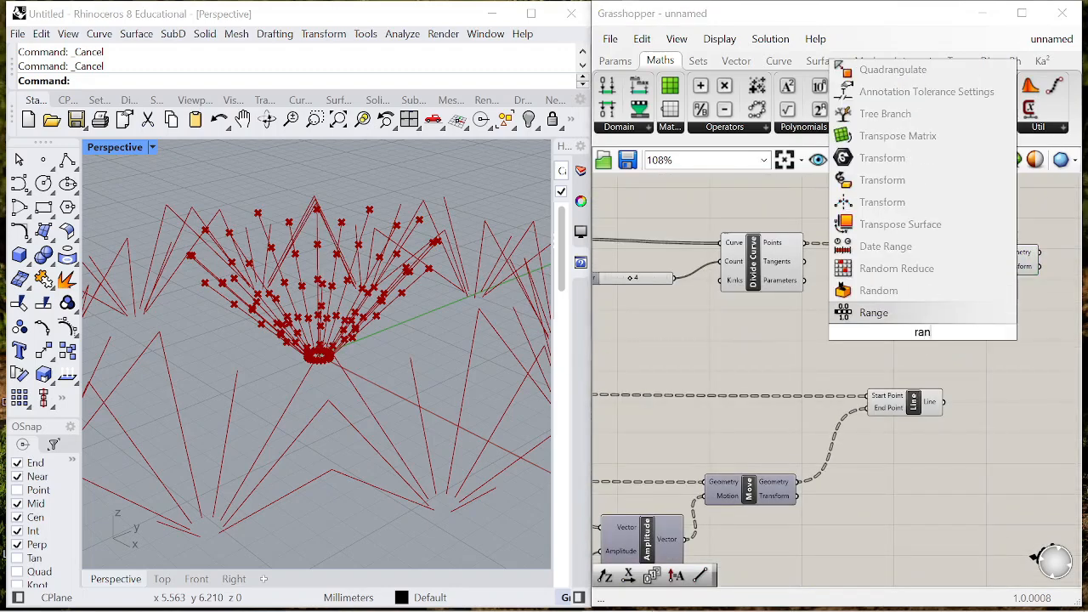
key(Return)
drag(930, 329, 777, 320)
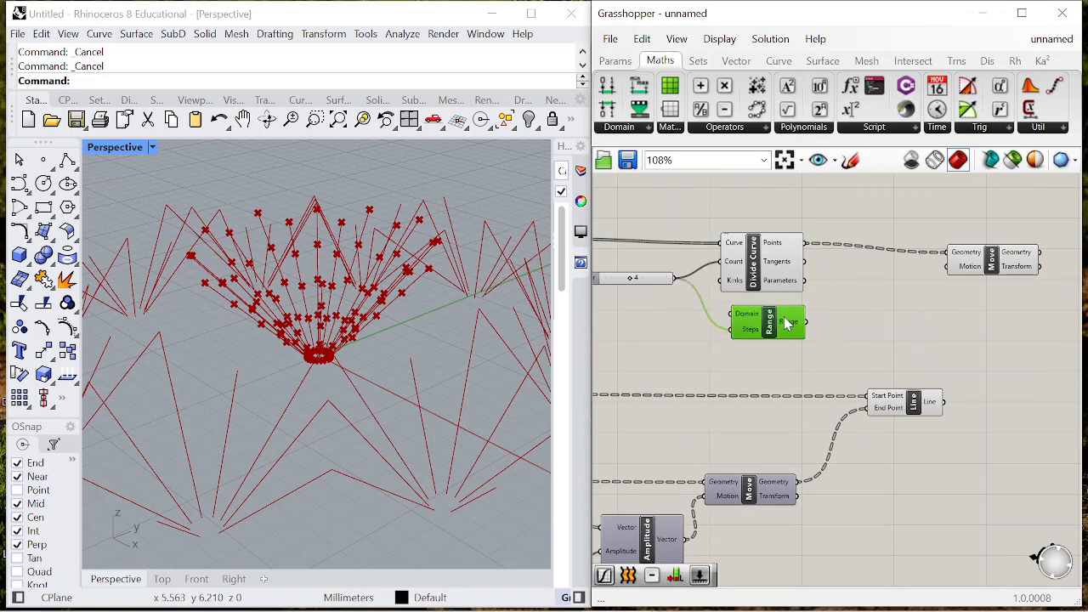
- Add a Graph Mapper beside the Range component and connect the Range output to it
double_click(857, 315)
text(graph)
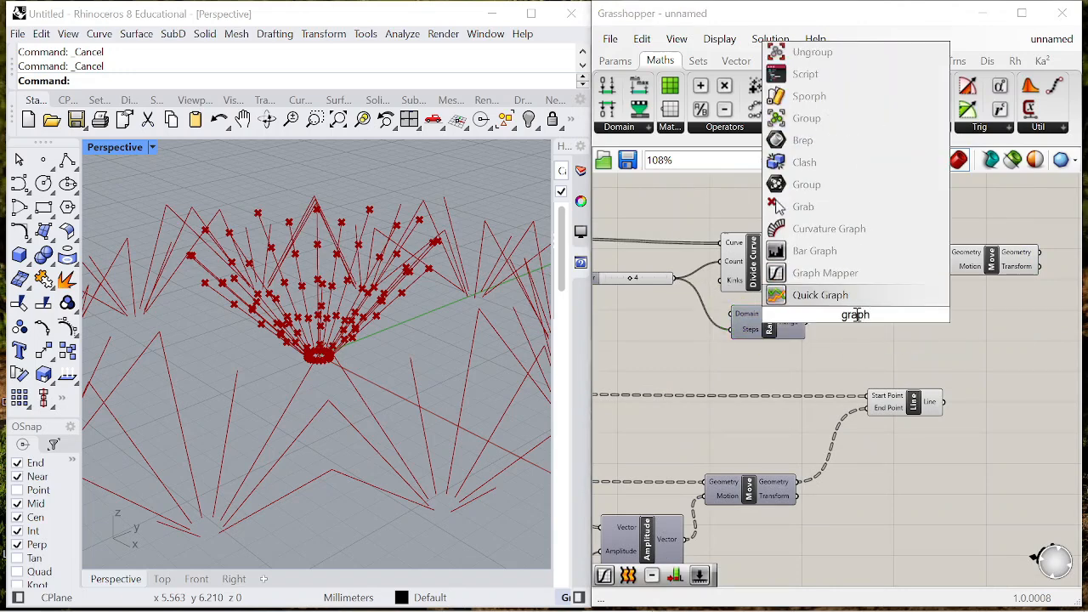
key(Return)
drag(812, 323, 829, 324)
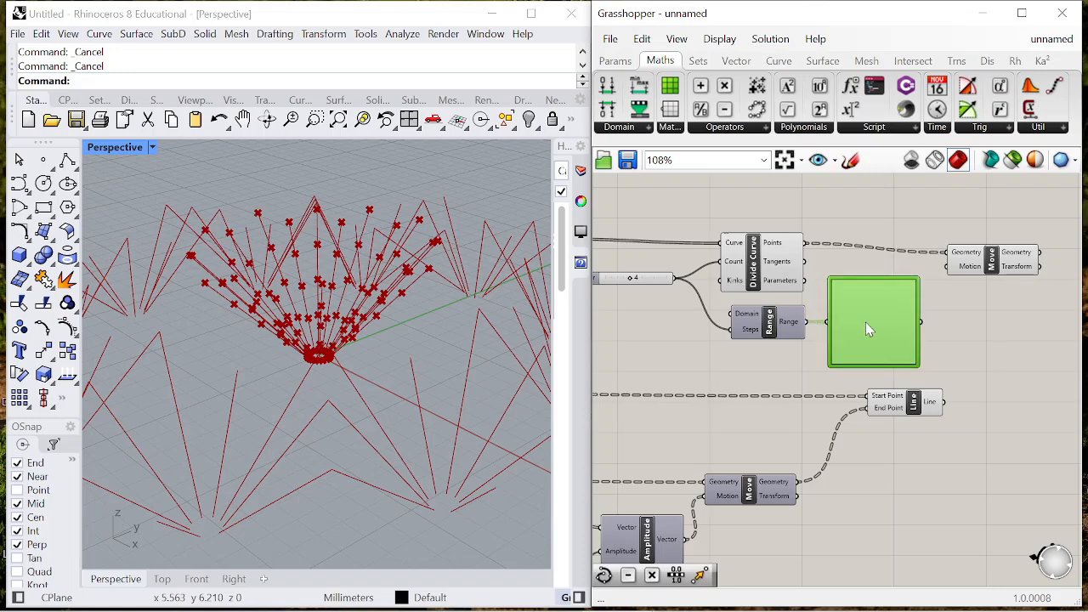
- Set the Graph Mapper to the Bezier type and shape its curve into an arch starting and ending at zero
right_click(866, 322)
mouse_move(950, 524)
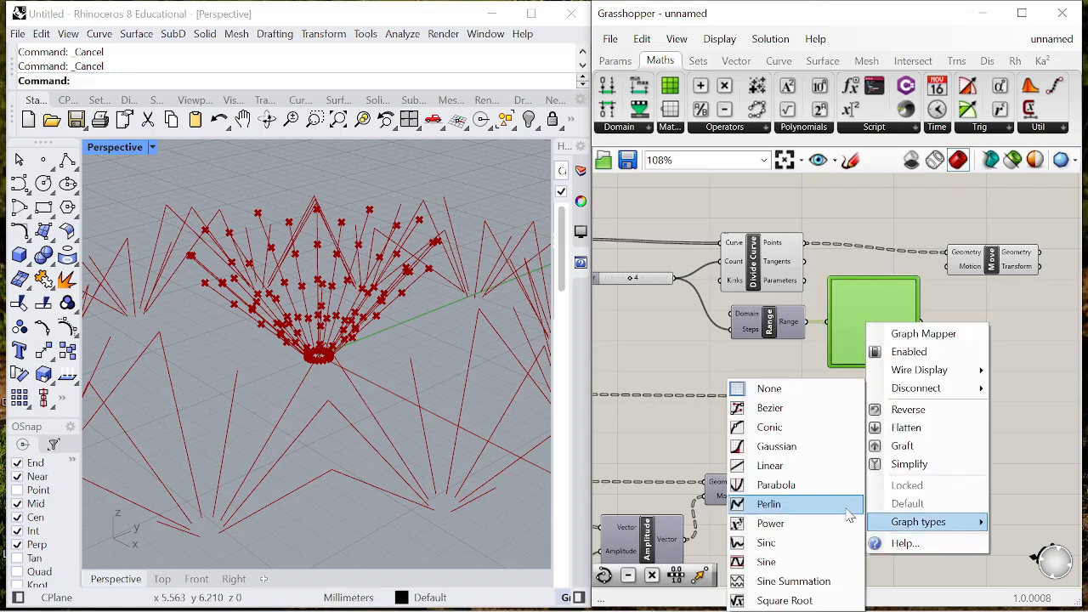
click(802, 408)
scroll(884, 319, up, 3)
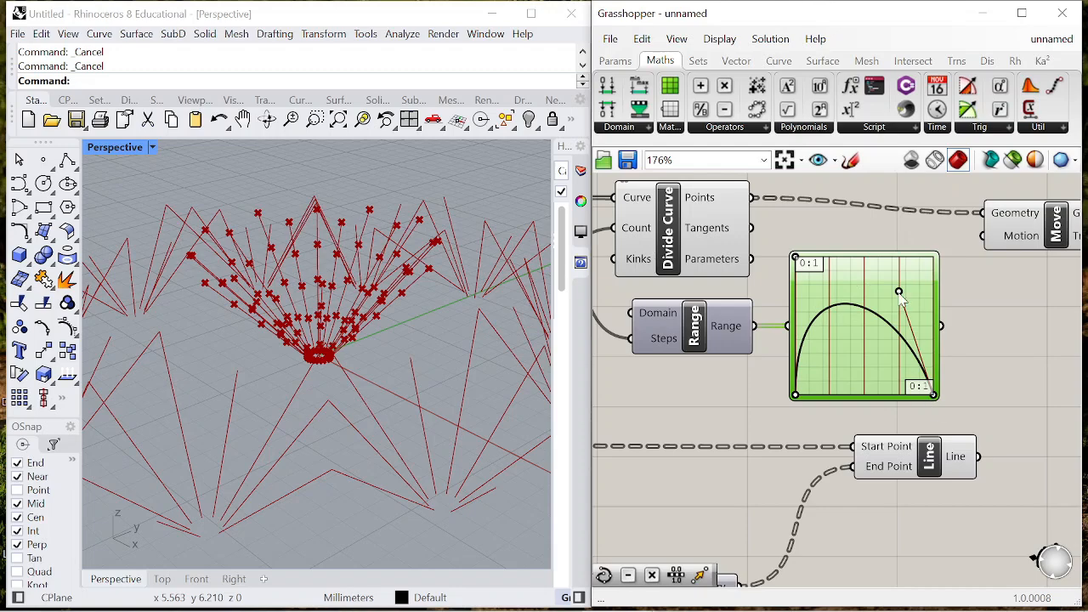
scroll(867, 289, down, 3)
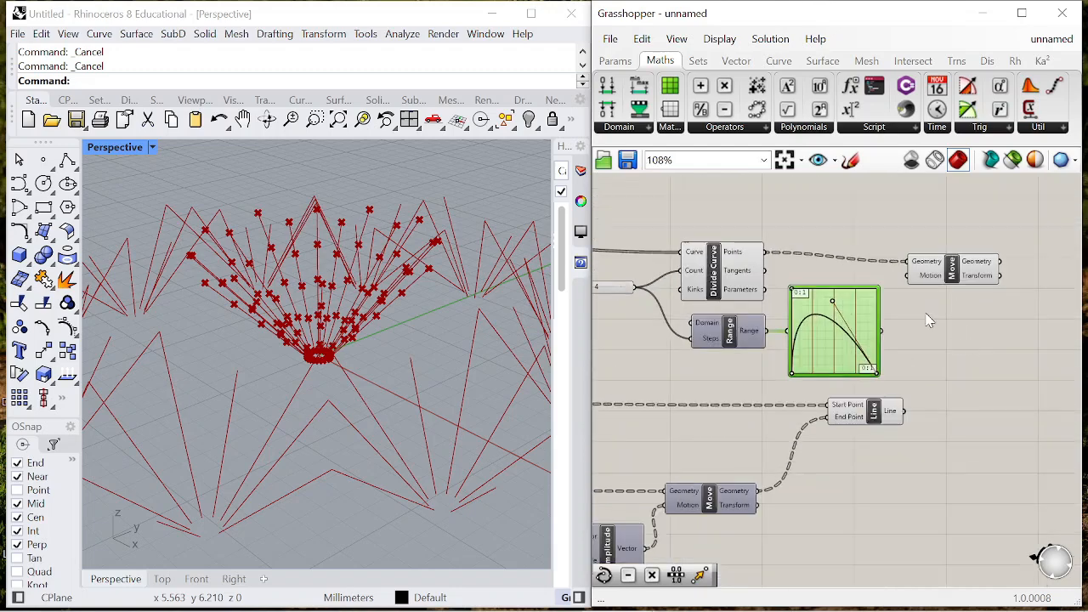
- Add a Multiplication component after the Graph Mapper and connect the mapper's output to its A input
click(916, 339)
scroll(917, 337, up, 4)
drag(855, 325, 890, 297)
scroll(862, 322, down, 5)
scroll(895, 325, up, 3)
drag(909, 334, 977, 349)
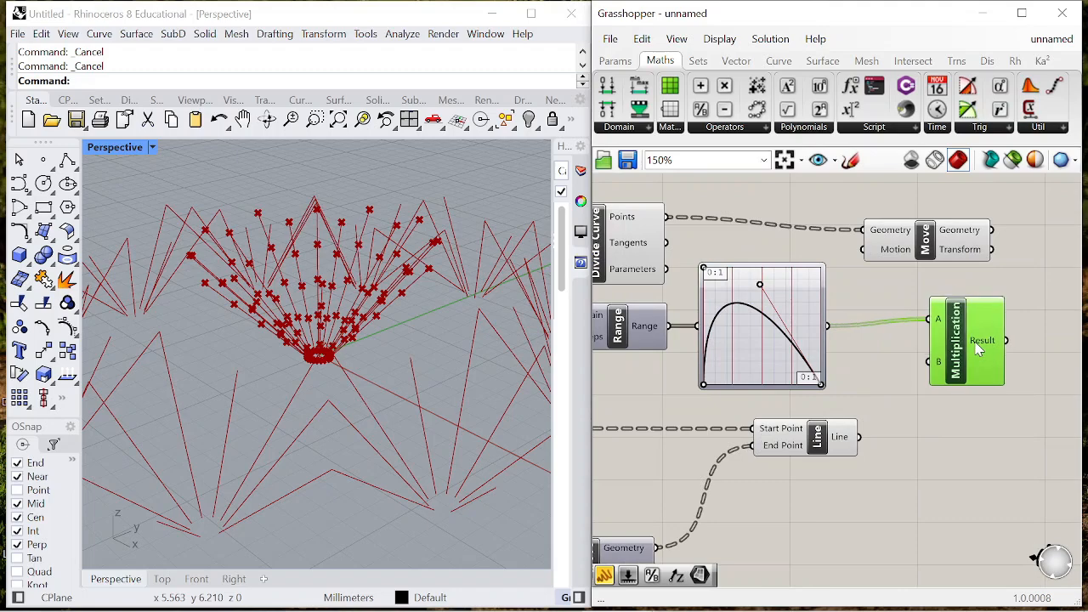
- Add a one-decimal number slider from 0 to 2 and connect it to Multiplication's B input
double_click(871, 367)
text(0<2)
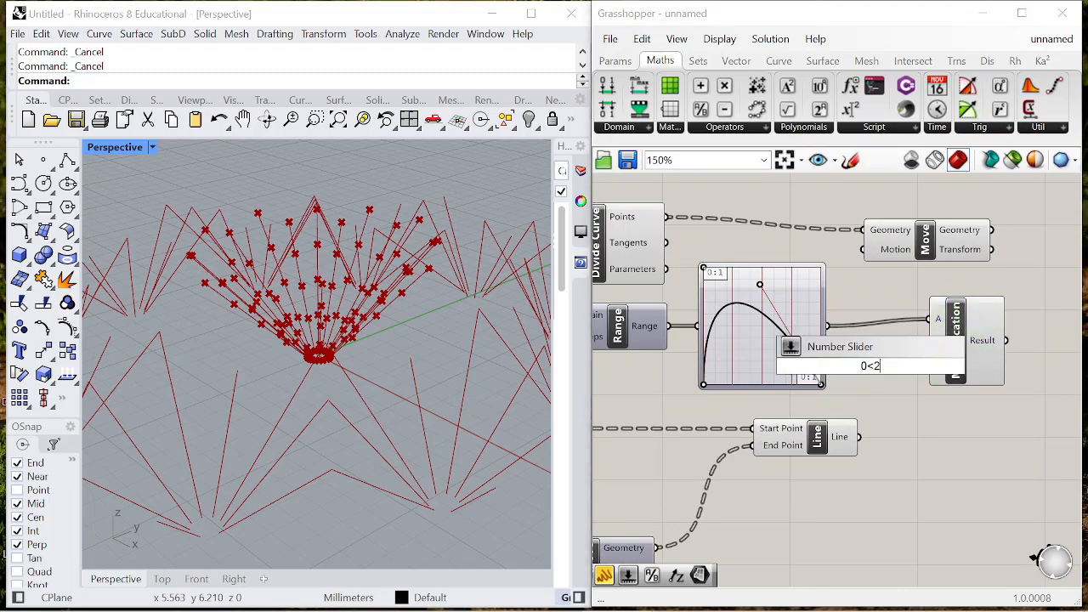
key(Return)
scroll(697, 404, down, 3)
scroll(697, 404, up, 2)
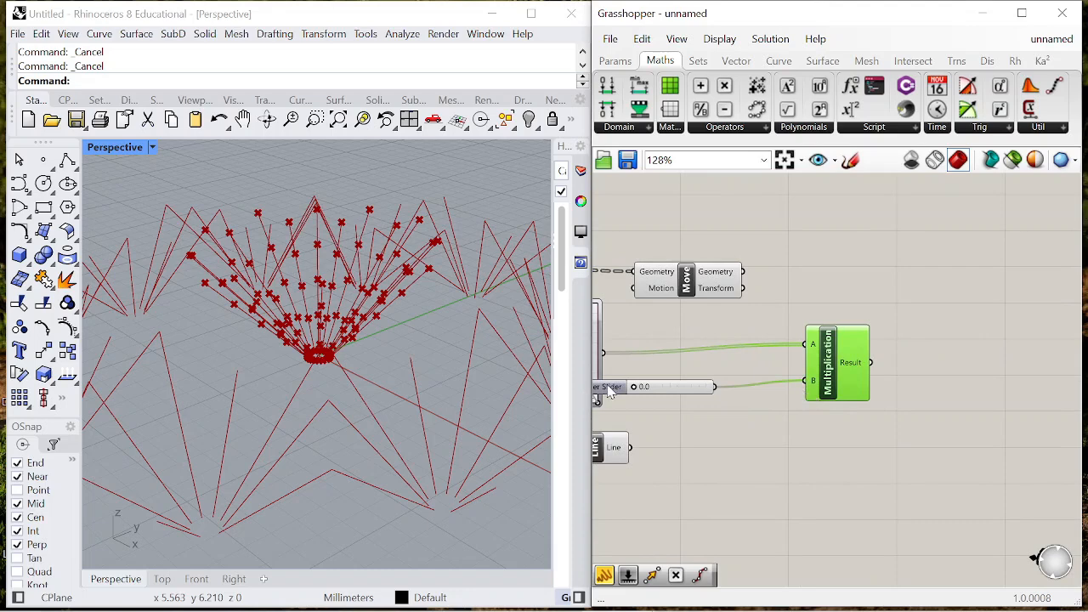
- Place the slider just before Multiplication, shift the Move component further along the canvas, and align the slider and Multiplication with their incoming wires
drag(608, 392, 696, 383)
drag(686, 281, 904, 280)
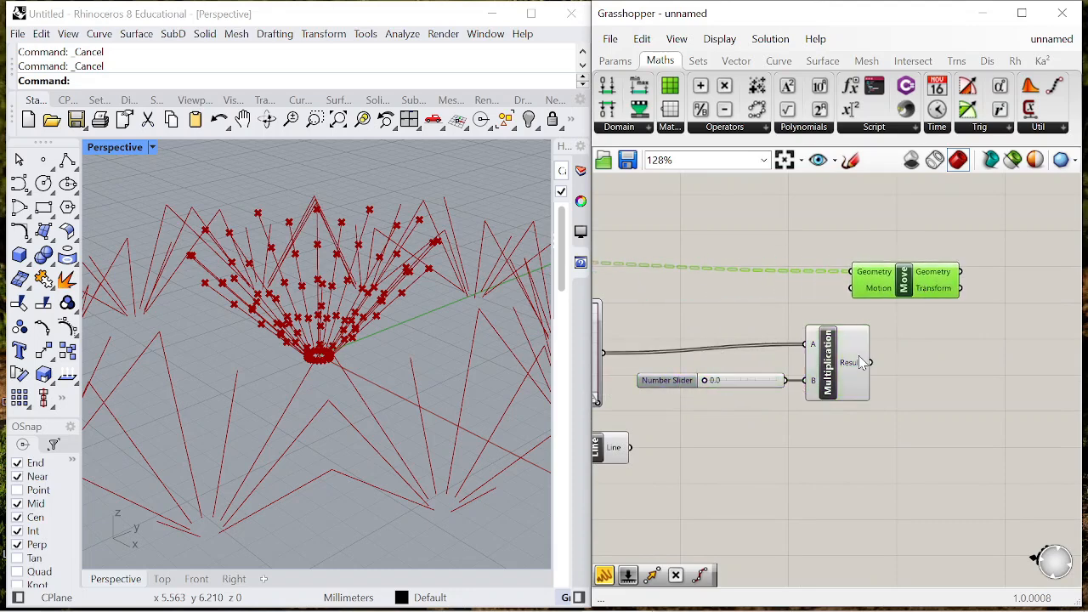
click(842, 379)
drag(786, 381, 804, 389)
drag(678, 387, 678, 396)
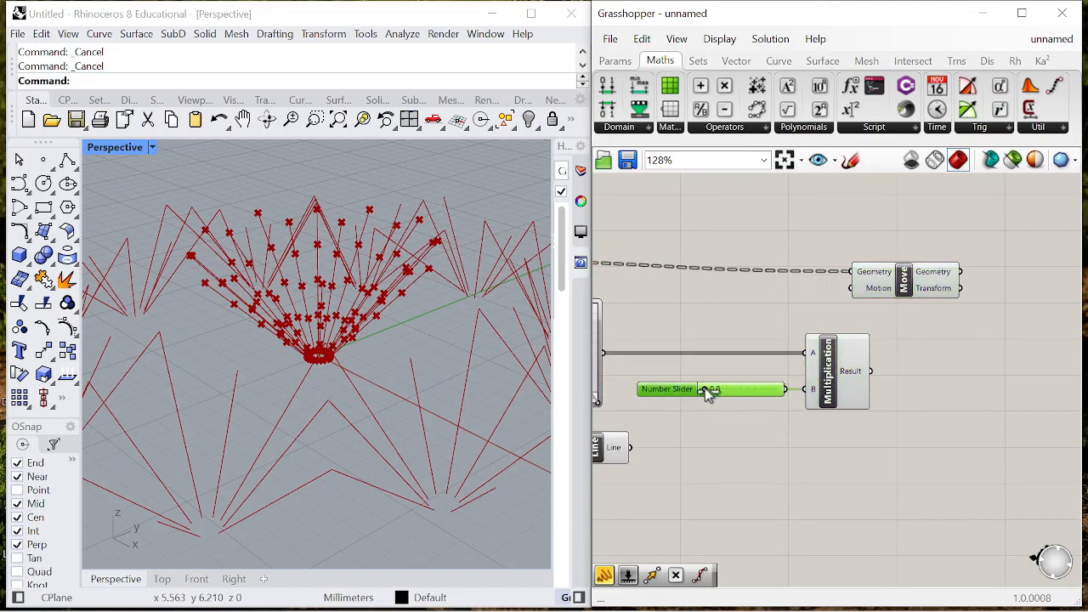
- Add a Unit Z component driven by Multiplication's Result and connect its unit vector to Move's Motion input
double_click(906, 355)
text(z)
key(Return)
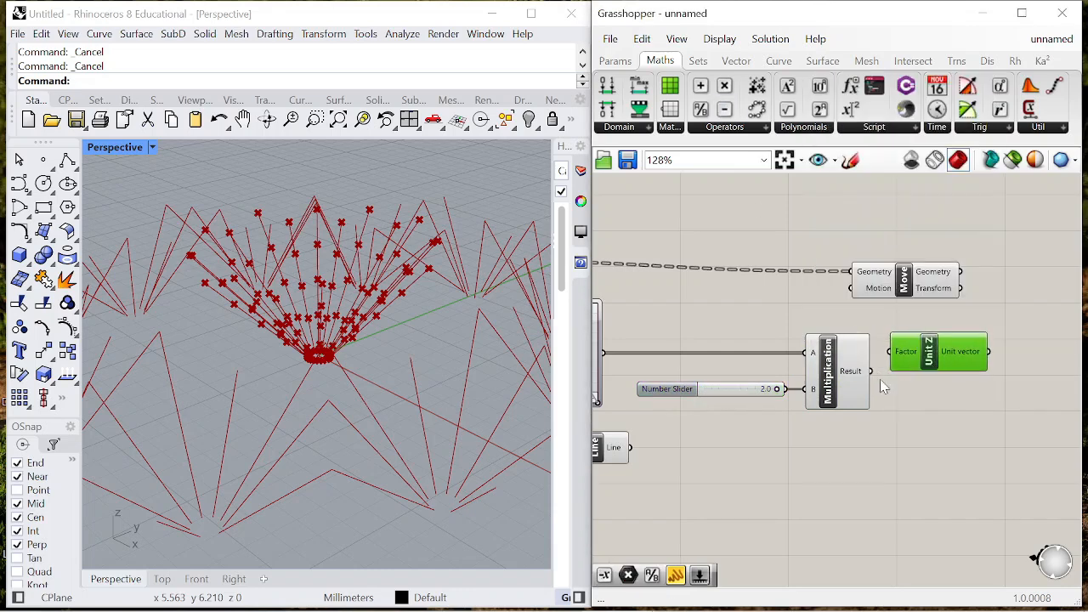
drag(926, 295, 976, 286)
right_drag(446, 281, 384, 299)
scroll(959, 277, down, 8)
scroll(939, 294, up, 1)
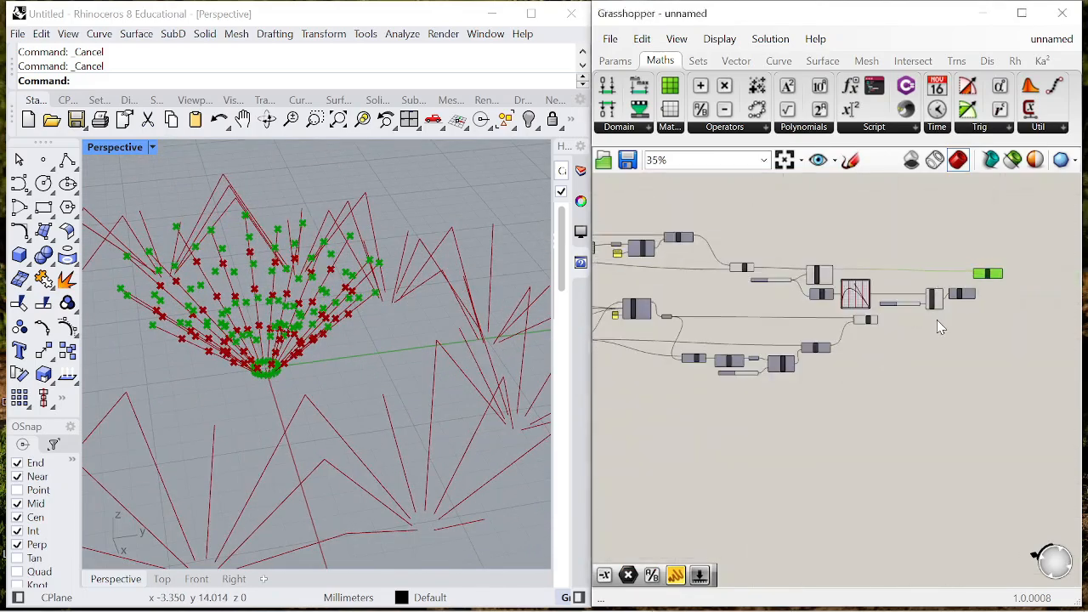
- Turn off the preview of the components feeding Move, leaving only the moved points displayed
click(937, 319)
drag(719, 245, 951, 315)
right_click(908, 213)
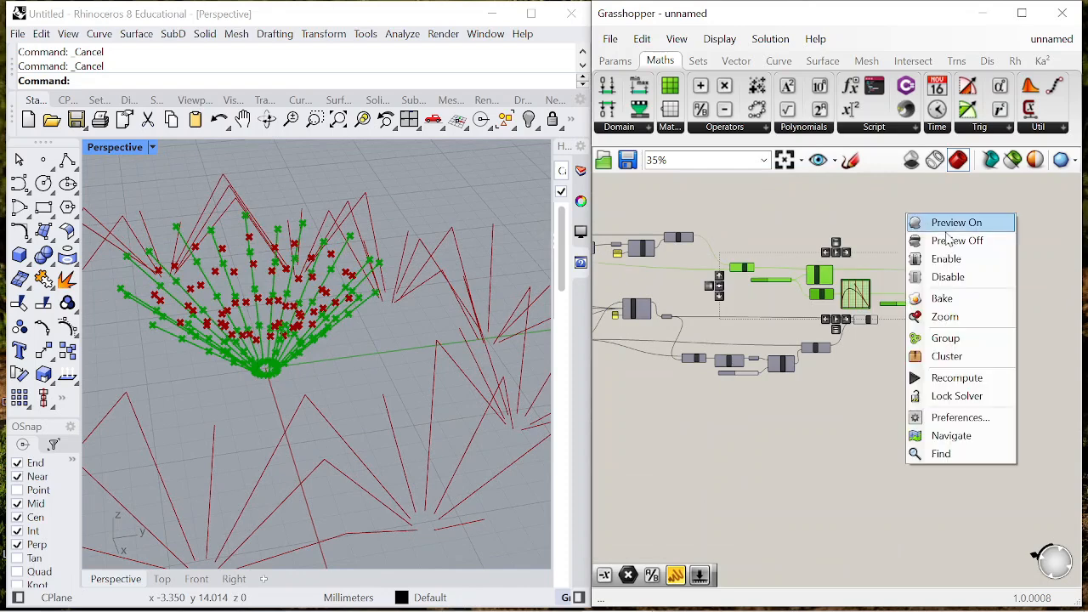
click(936, 241)
click(922, 221)
scroll(924, 227, up, 4)
click(1020, 264)
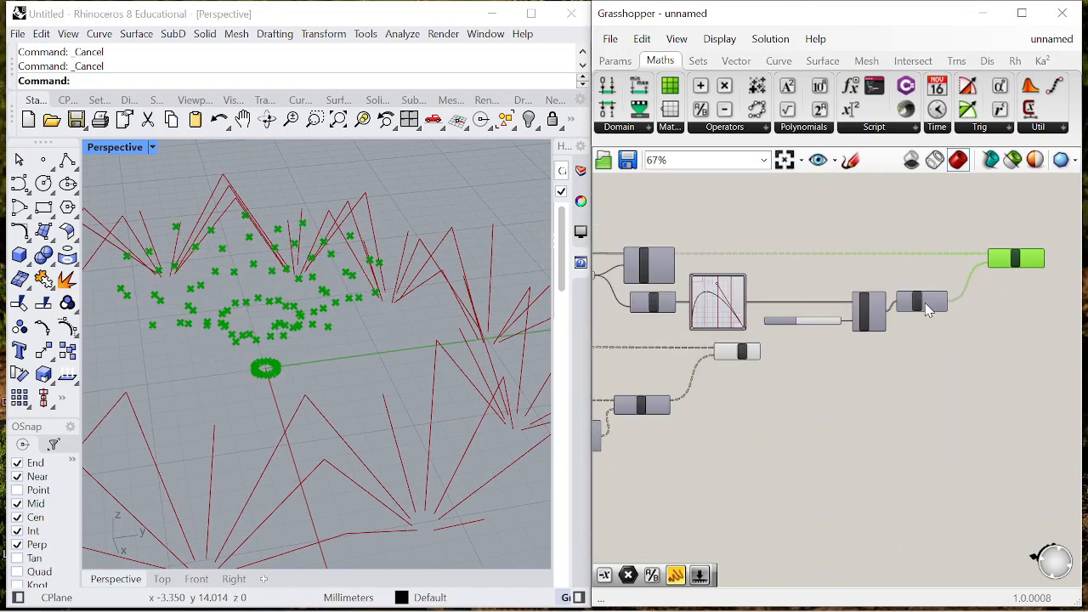
- Add an Interpolate component after Move and connect Move's Geometry output to its Vertices input
scroll(889, 270, down, 4)
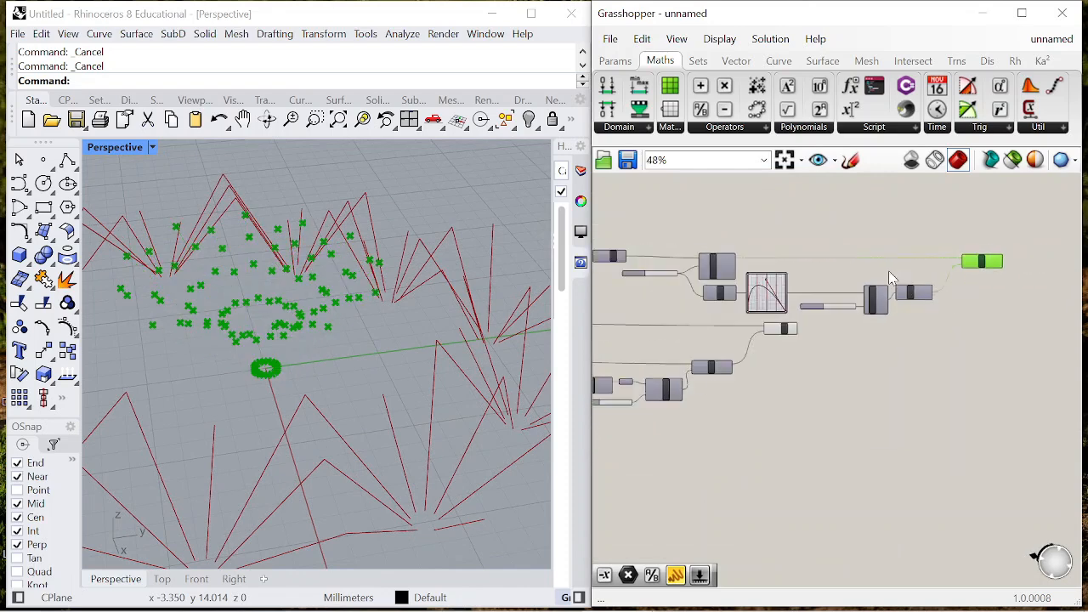
scroll(954, 280, up, 5)
double_click(953, 273)
text(in)
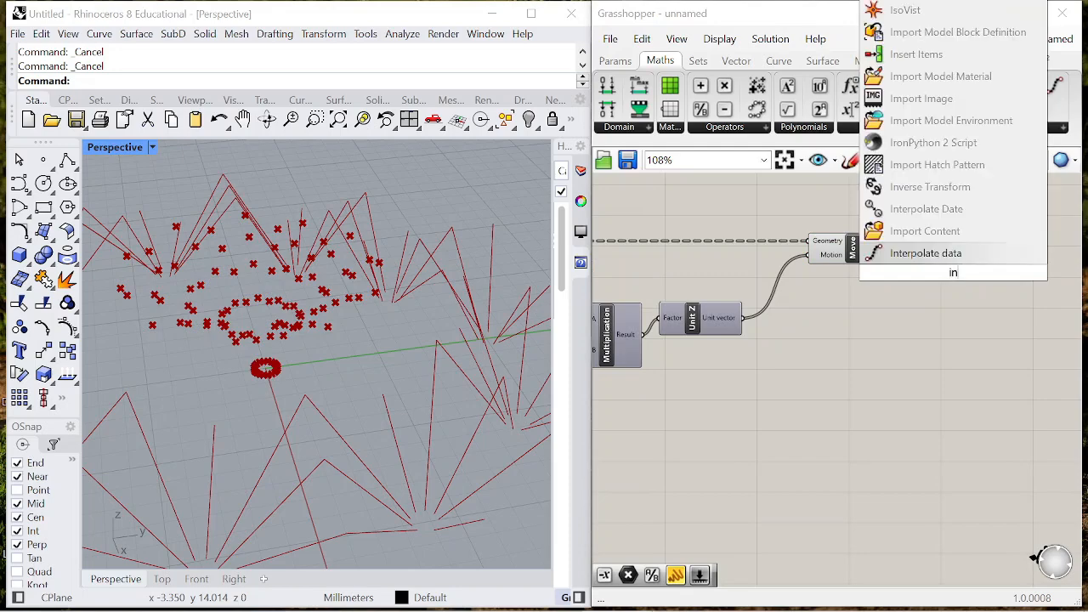
text(terpolate)
key(Return)
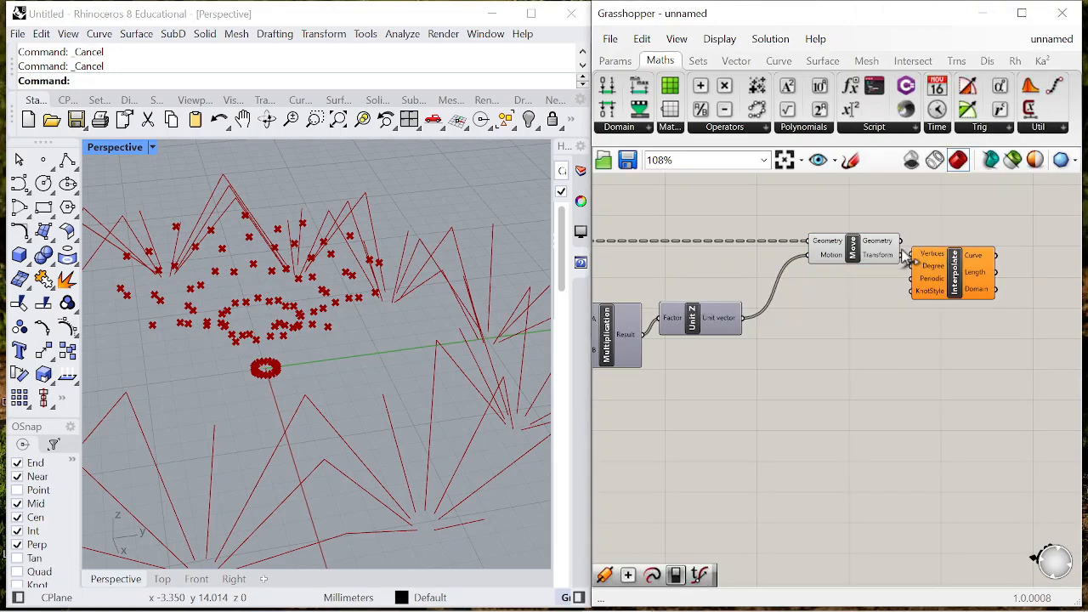
scroll(903, 242, up, 3)
drag(900, 239, 916, 260)
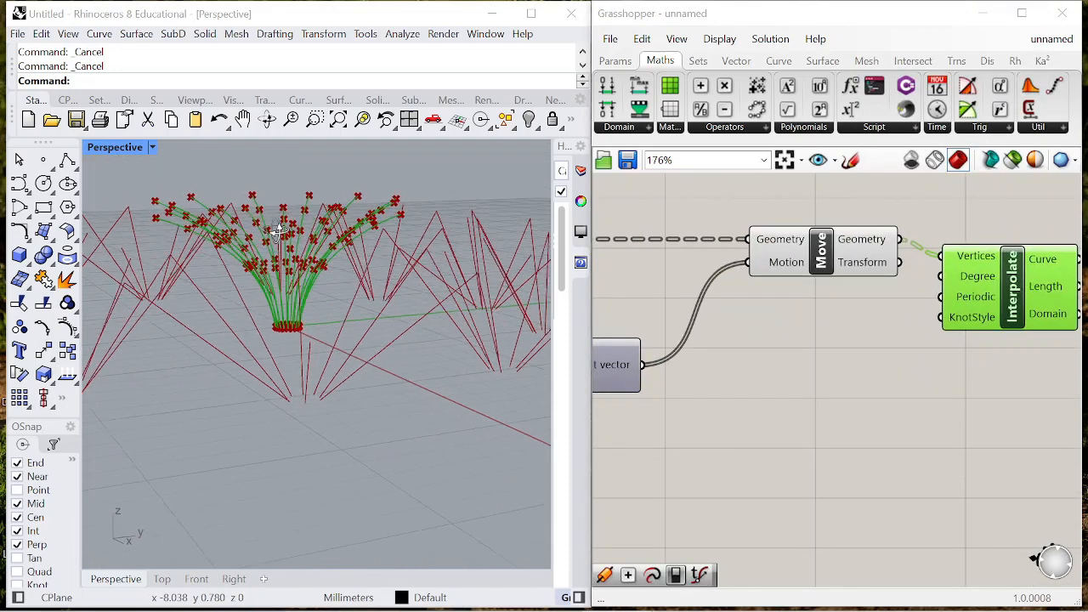
- Turn off the preview of the Move component that feeds Interpolate
scroll(926, 246, down, 2)
click(869, 246)
right_click(838, 204)
click(917, 233)
click(703, 276)
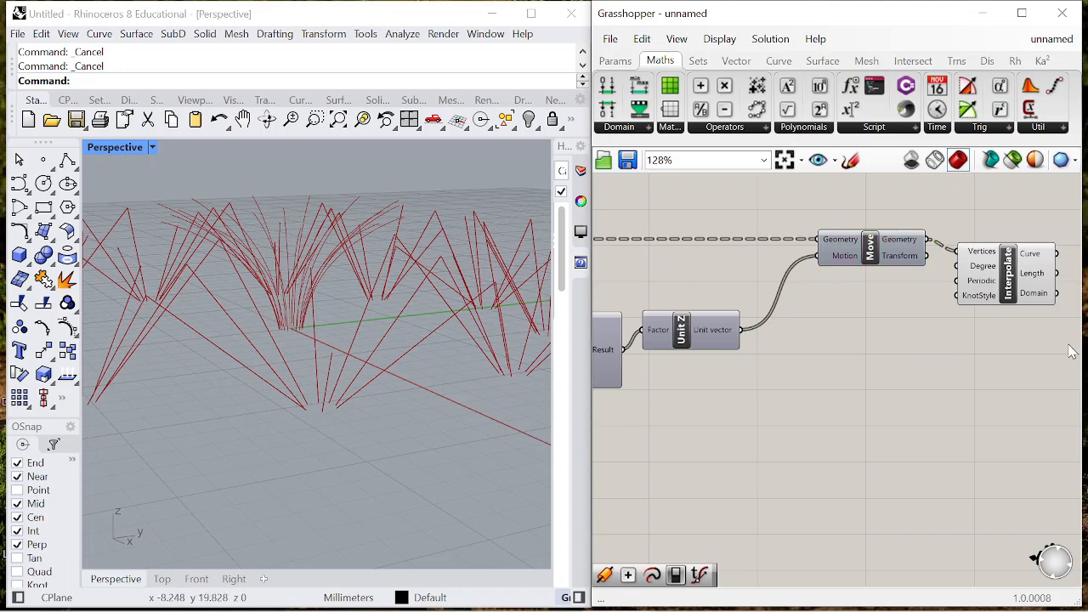
- Shift the components from the upper Line through Divide Curve and Graph Mapper to Interpolate further along the canvas
scroll(910, 300, down, 8)
scroll(789, 334, up, 7)
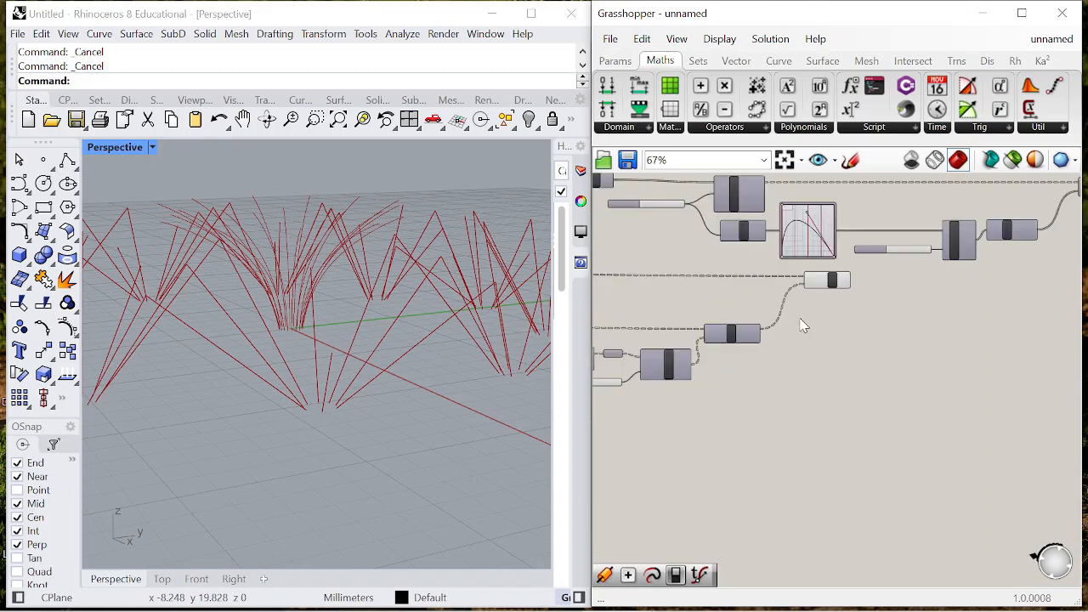
scroll(892, 293, down, 8)
scroll(818, 294, up, 4)
scroll(829, 294, down, 3)
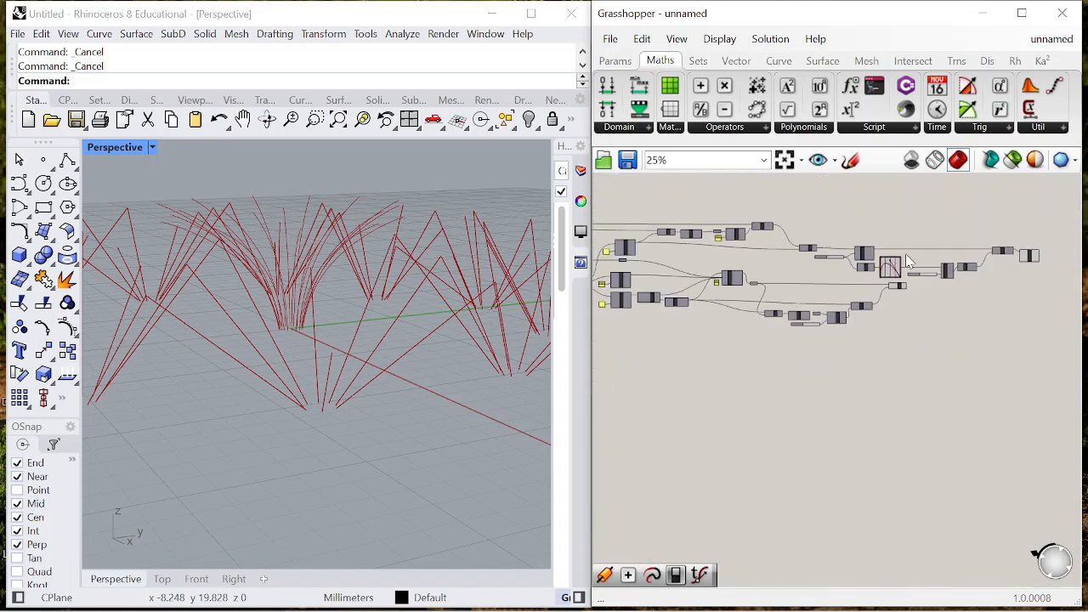
scroll(931, 276, up, 3)
scroll(740, 257, down, 2)
drag(719, 229, 1064, 289)
scroll(842, 260, up, 1)
drag(839, 254, 938, 254)
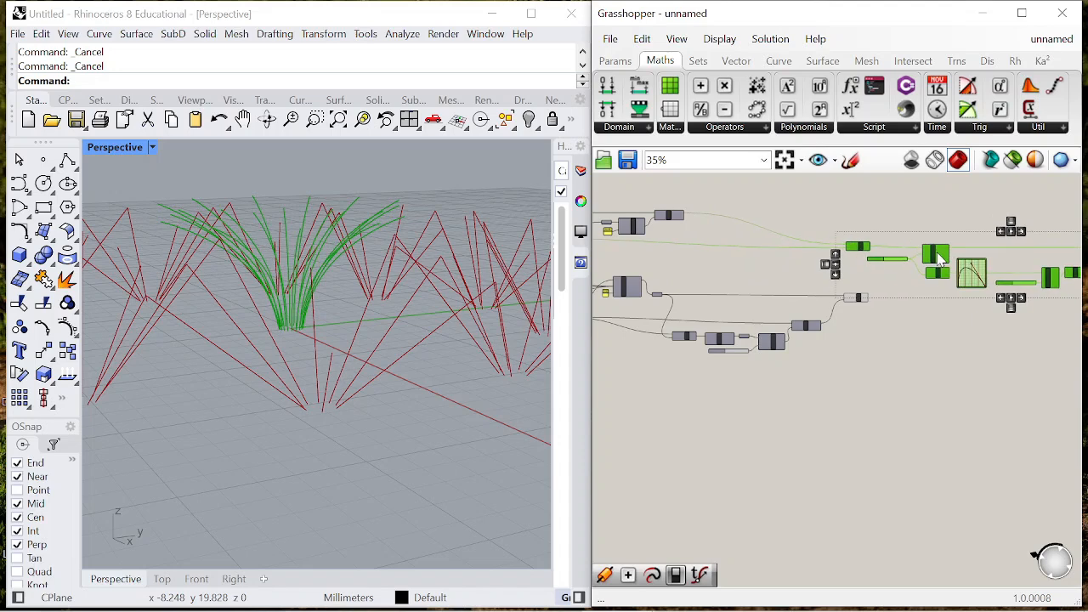
- Shift the components feeding the upper Line closer to it along the canvas
scroll(938, 255, down, 3)
scroll(728, 252, up, 4)
drag(639, 202, 856, 271)
drag(821, 223, 877, 222)
click(829, 261)
scroll(927, 268, up, 4)
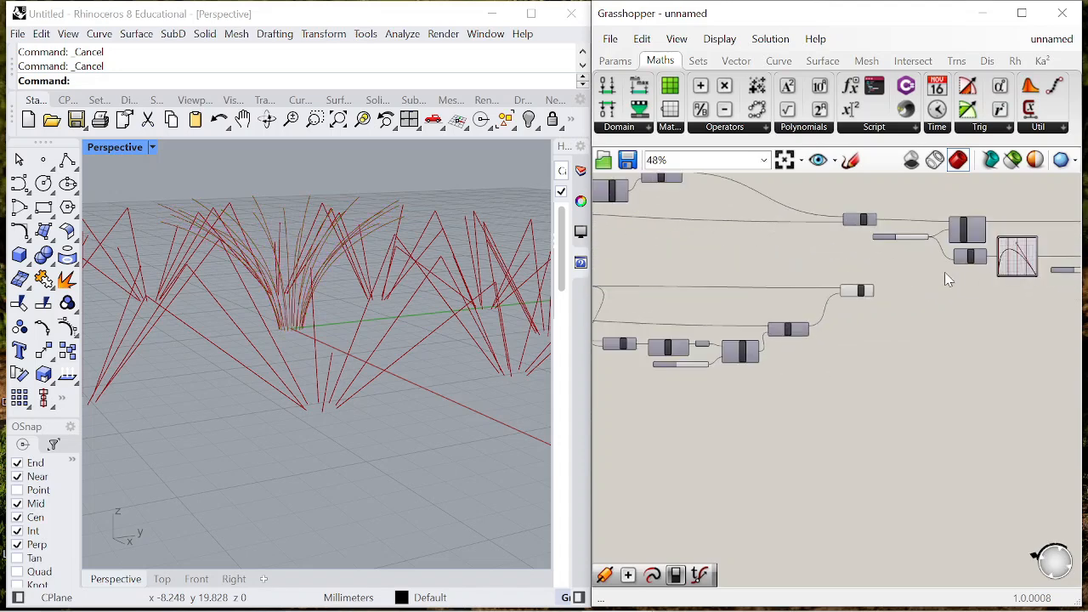
- Try to duplicate the Divide Curve through Interpolate components below the originals without their count slider
scroll(731, 336, down, 4)
scroll(809, 302, up, 4)
scroll(778, 257, down, 1)
drag(761, 248, 1054, 321)
scroll(777, 293, up, 3)
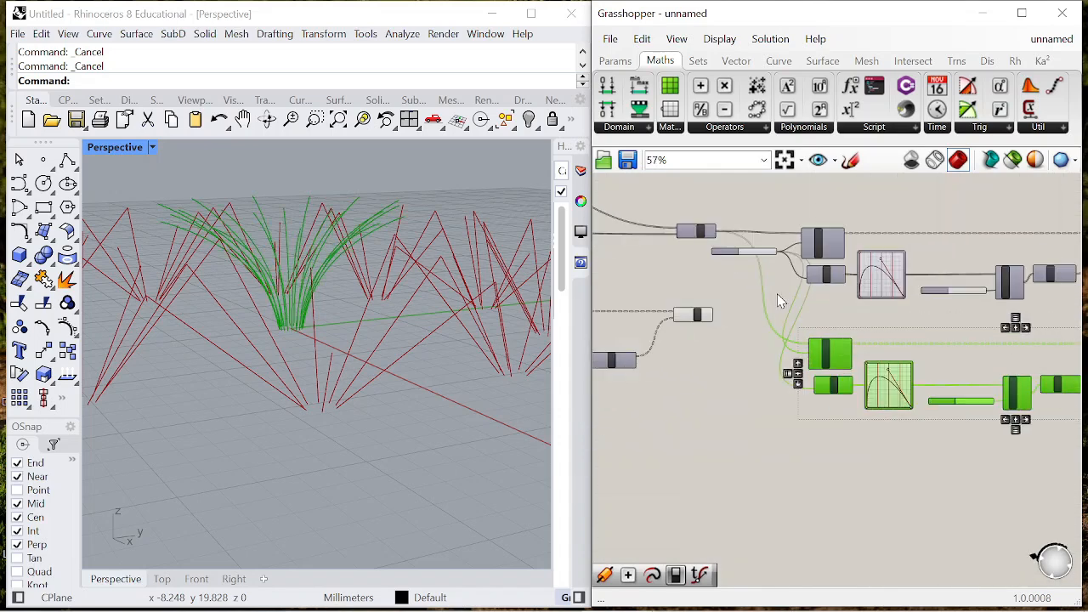
click(777, 293)
scroll(784, 260, down, 4)
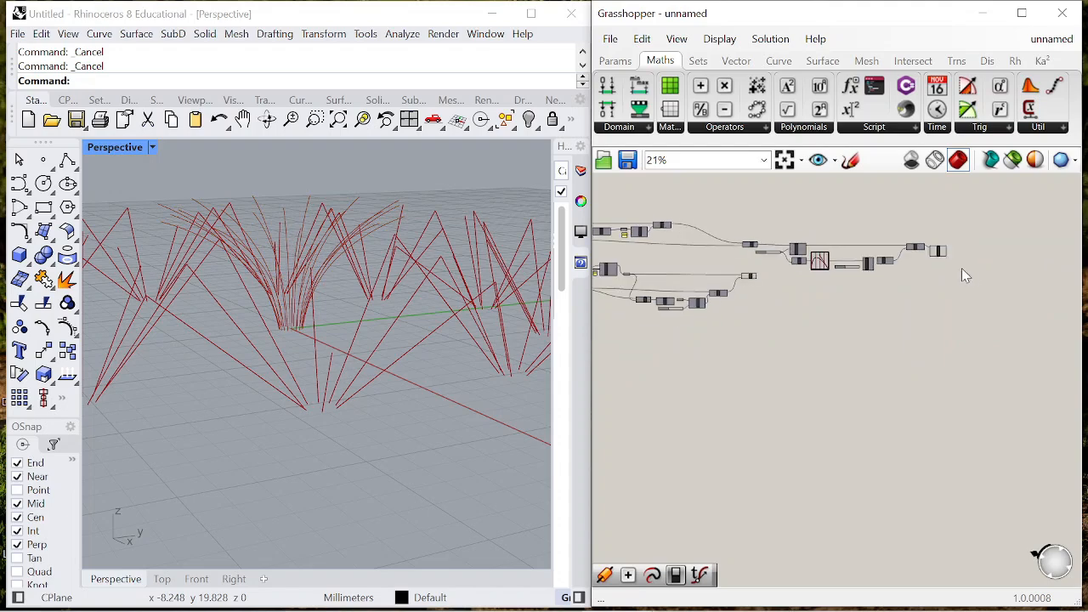
- Duplicate the Divide Curve through Interpolate chain with its count slider below the original and connect the lower Line to the copied Divide Curve
drag(775, 244, 775, 244)
scroll(775, 245, up, 3)
scroll(798, 307, up, 8)
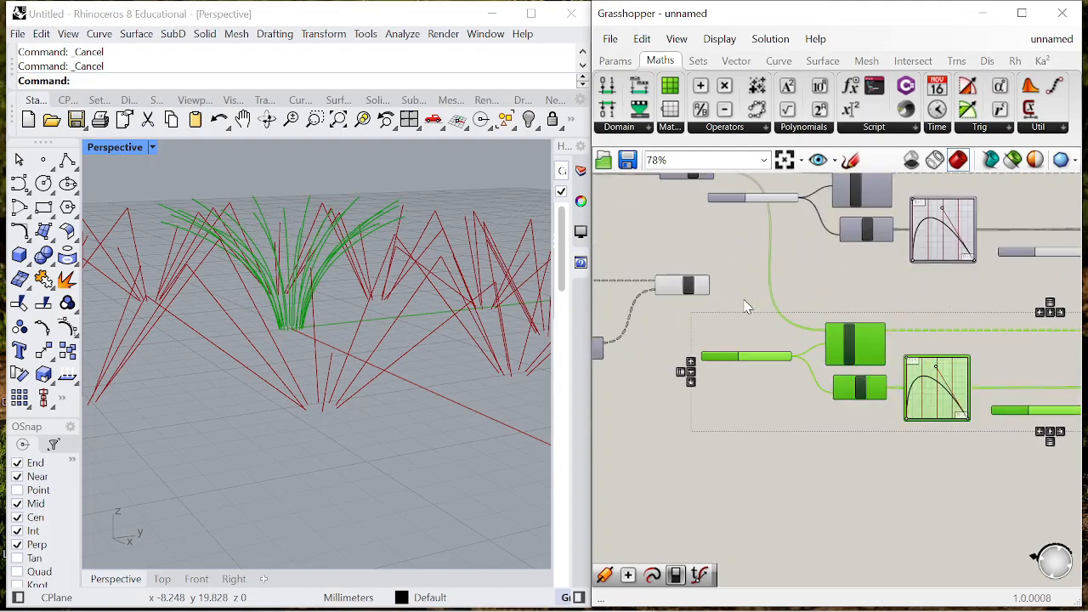
drag(856, 351, 876, 351)
click(765, 323)
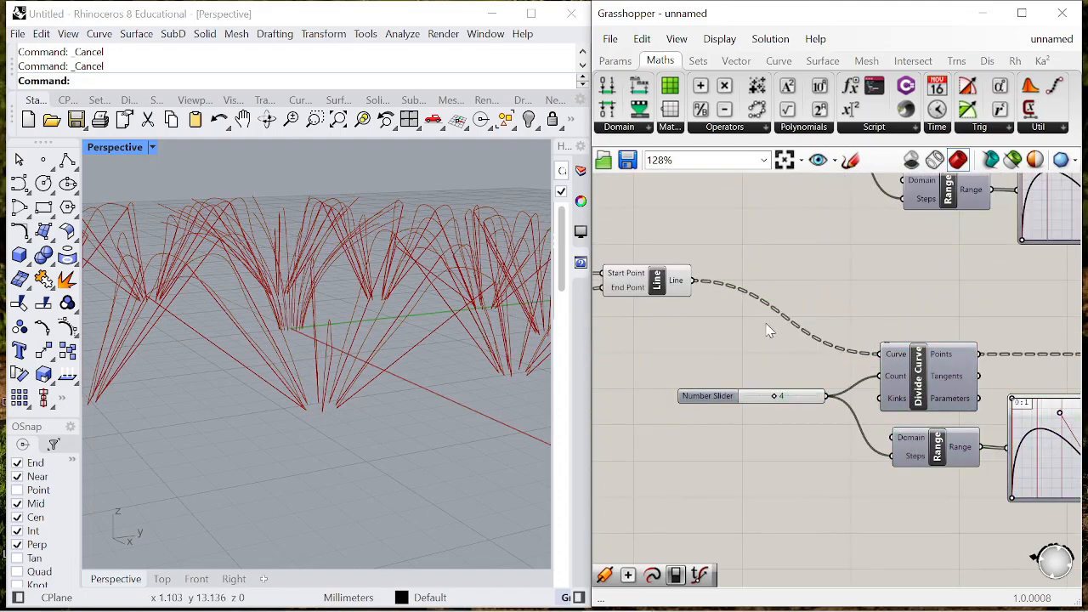
- Turn off the preview of the lower Line component so only the interpolated curves are displayed
scroll(763, 323, down, 2)
click(732, 295)
right_click(694, 243)
click(741, 270)
mouse_move(355, 357)
right_down()
mouse_move(304, 348)
mouse_move(309, 327)
mouse_move(348, 337)
mouse_move(341, 368)
right_up()
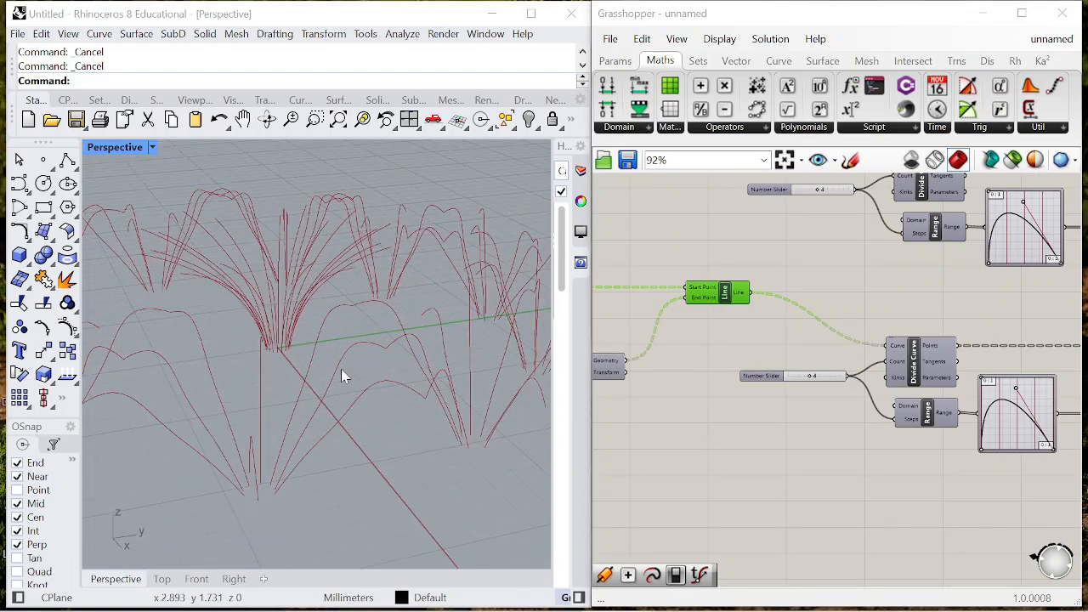
- Reshape the duplicated Graph Mapper's Bezier curve to rise gradually, peak near the end of the range and drop steeply
scroll(882, 361, down, 2)
scroll(917, 311, up, 5)
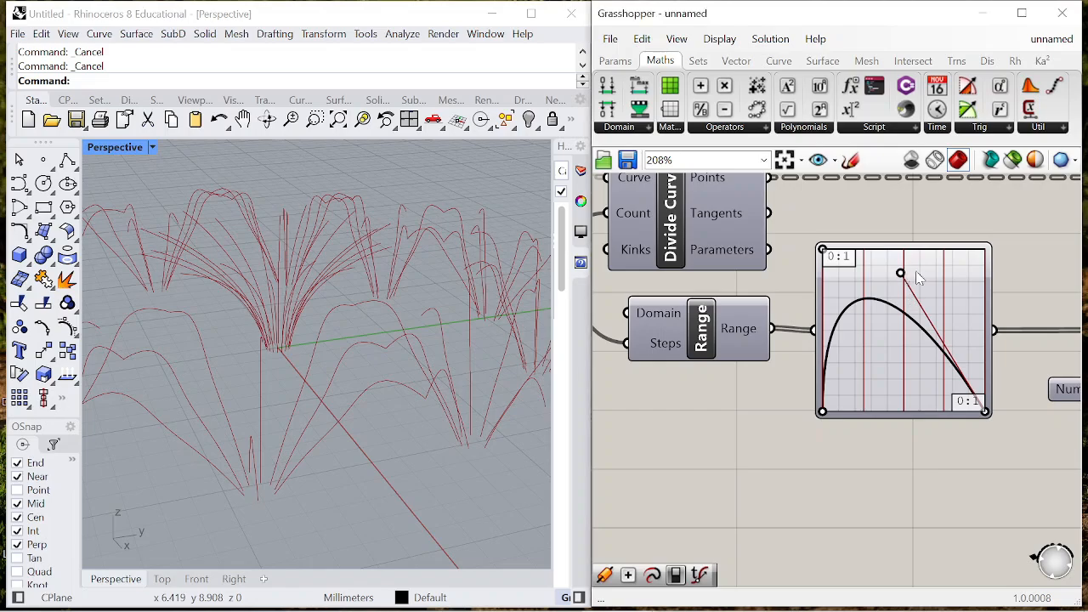
drag(903, 273, 1018, 277)
drag(827, 257, 947, 263)
right_drag(549, 315, 462, 345)
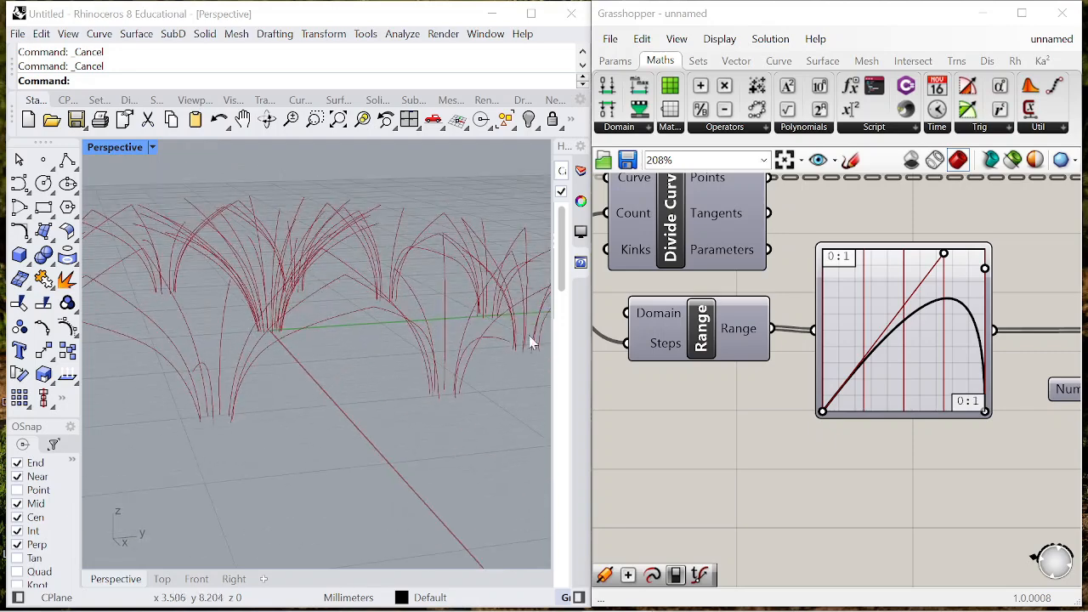
right_drag(544, 318, 406, 375)
- Add a Pipe component after the Interpolate components and connect both of their Curve outputs to its Curve input
scroll(850, 357, down, 8)
scroll(887, 273, up, 3)
click(861, 352)
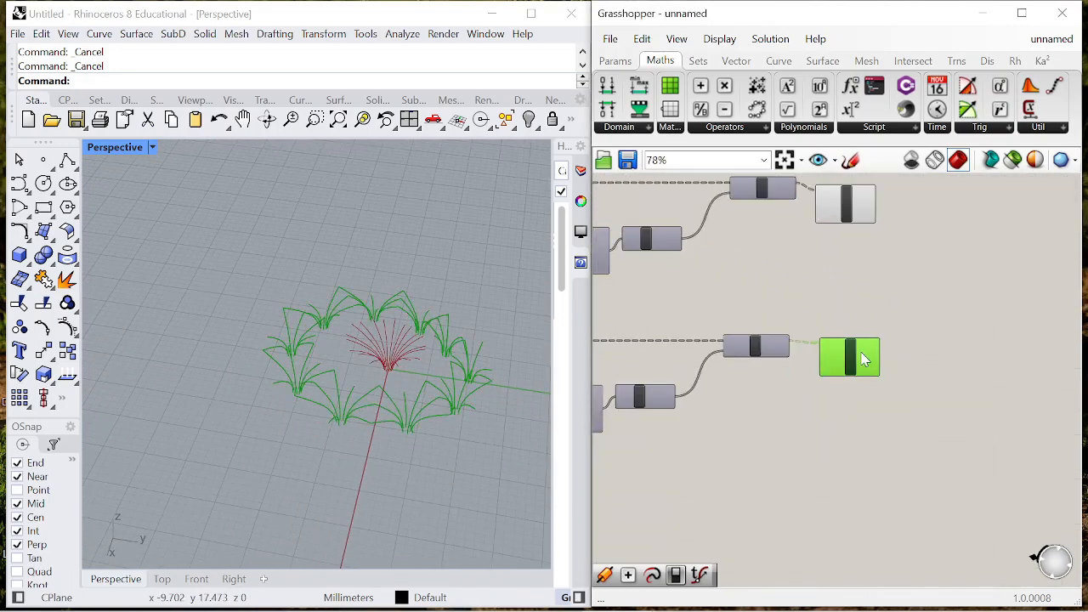
drag(842, 225, 844, 244)
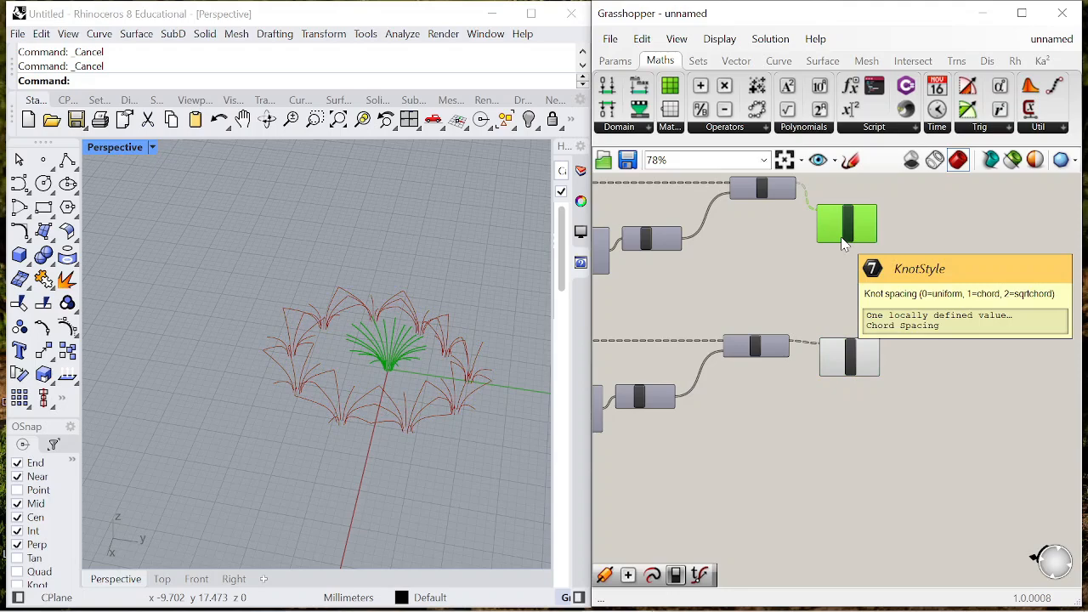
scroll(919, 260, up, 3)
double_click(923, 279)
text(pile)
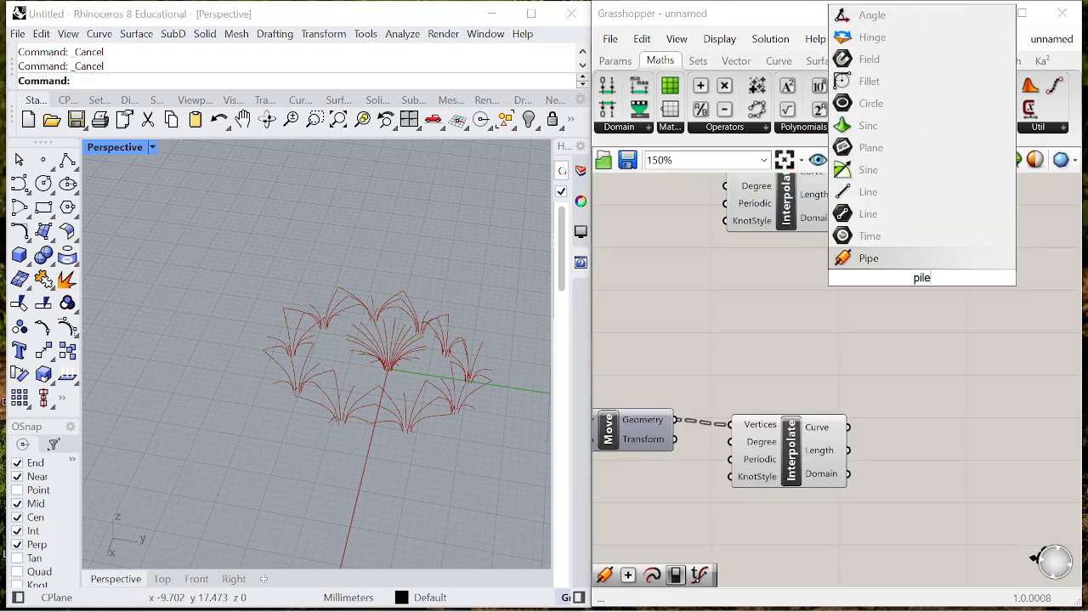
key(Return)
scroll(861, 194, down, 3)
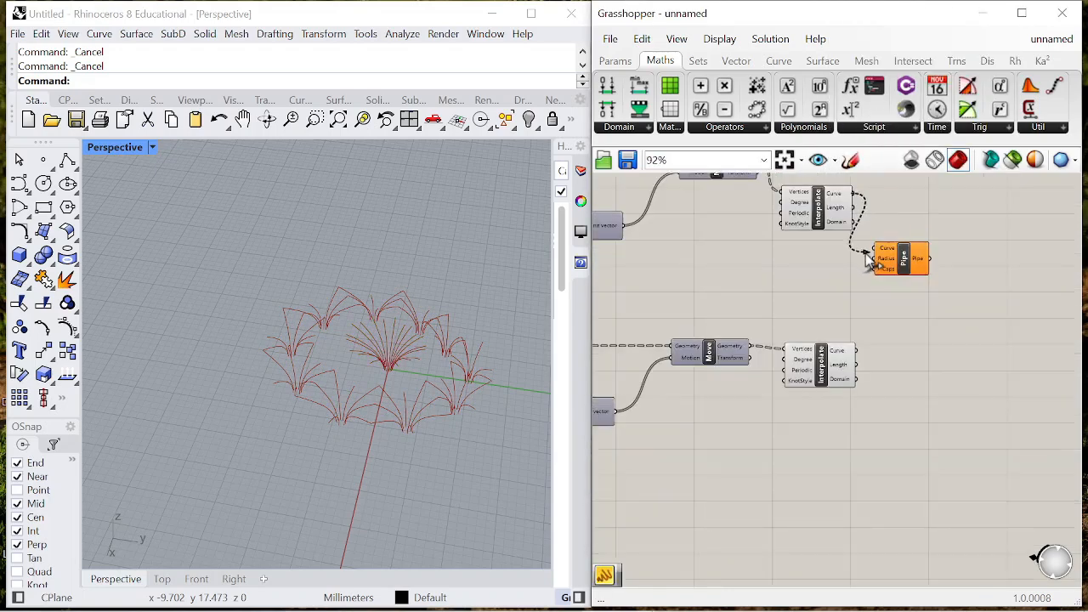
drag(889, 263, 914, 298)
scroll(867, 356, up, 3)
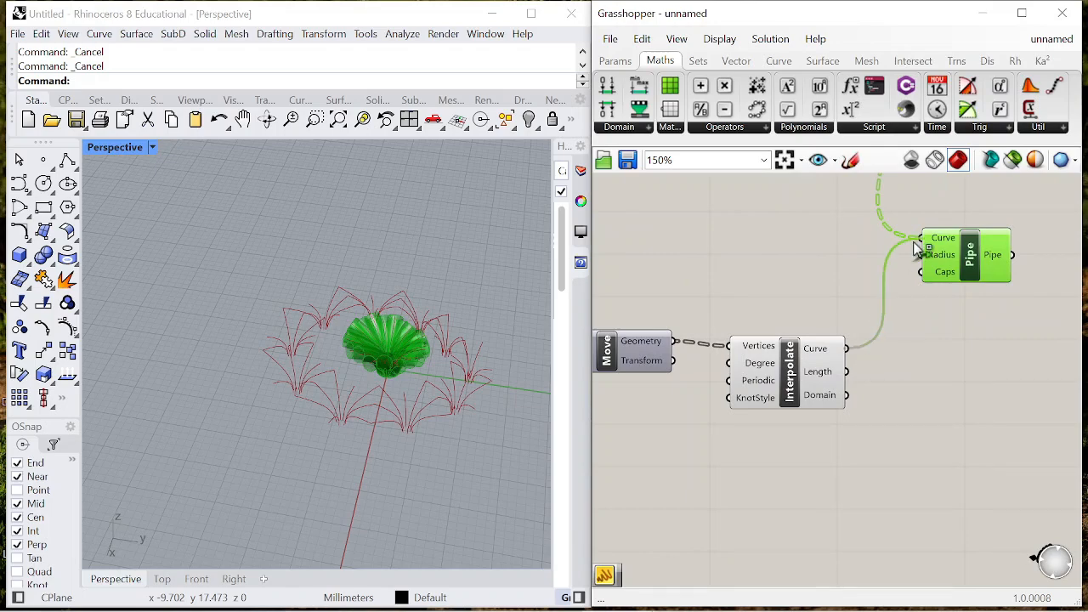
shift+drag(917, 248, 922, 240)
- Add a Panel with the value 0.08 connected to Pipe's Radius input, and place both further along the canvas
scroll(925, 287, up, 3)
double_click(894, 348)
text(Panel)
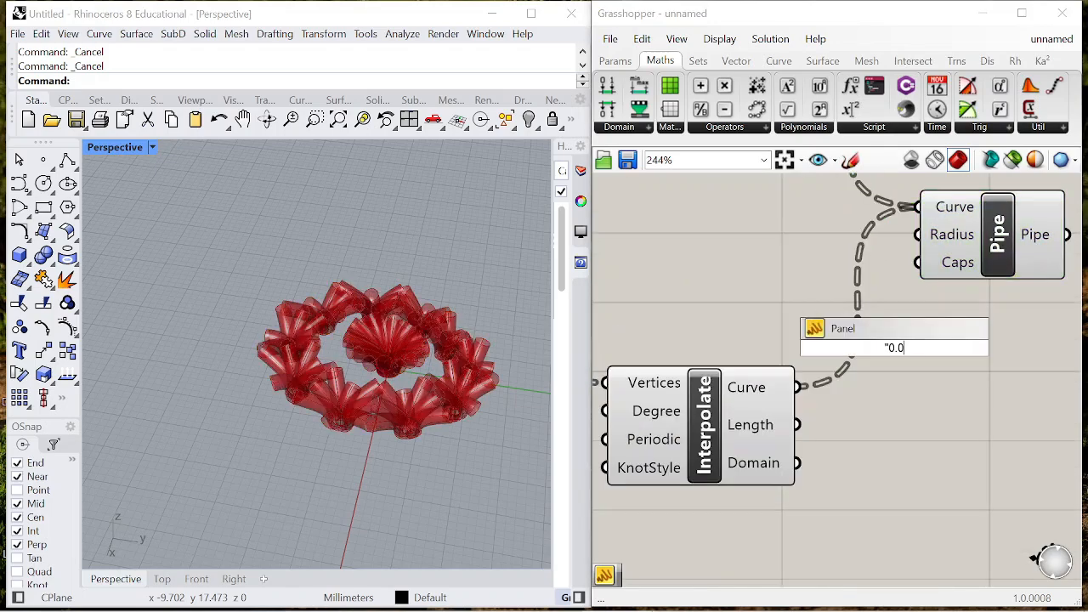
key(Return)
drag(893, 340, 777, 218)
scroll(642, 349, down, 3)
drag(918, 318, 719, 235)
drag(880, 285, 997, 286)
click(821, 245)
scroll(820, 248, up, 2)
drag(864, 269, 915, 346)
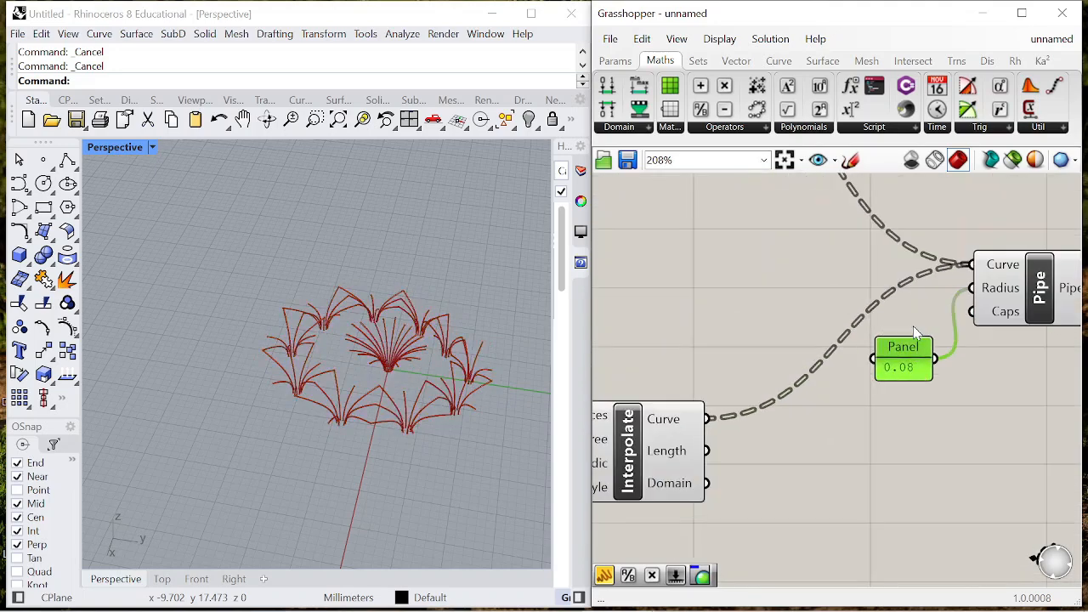
- Add a Colour Swatch and a Custom Preview component after Pipe
scroll(936, 335, down, 3)
scroll(1003, 331, up, 2)
double_click(981, 316)
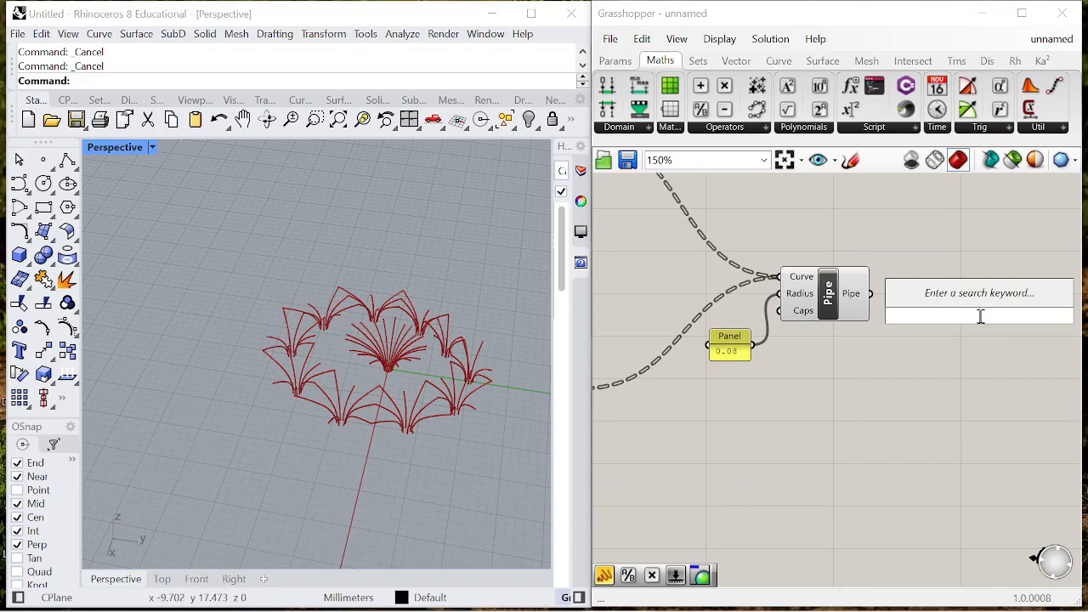
text(swatch)
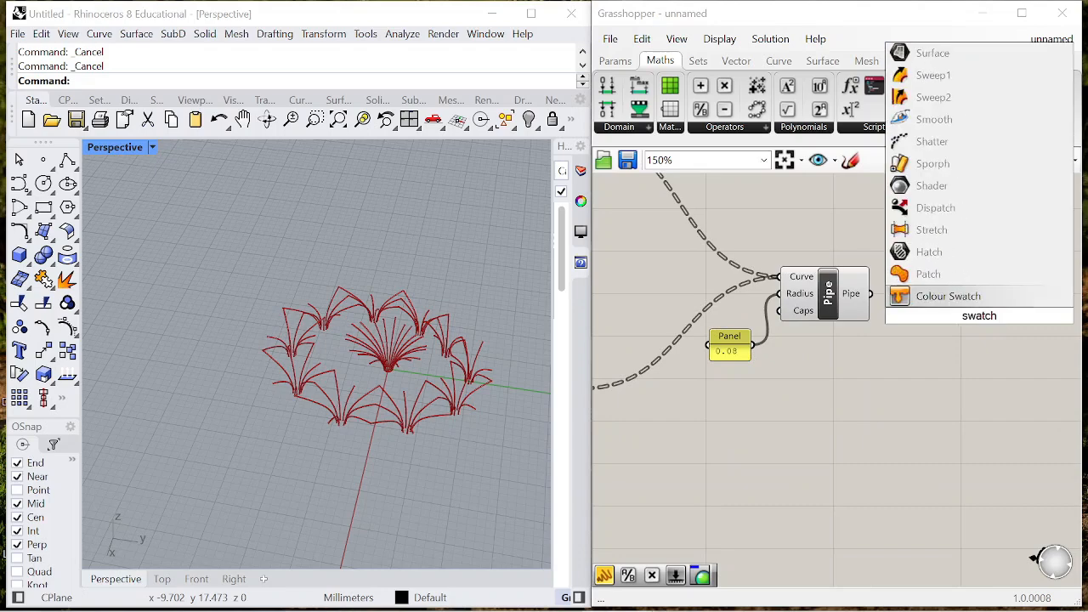
key(Return)
scroll(963, 334, up, 1)
double_click(999, 290)
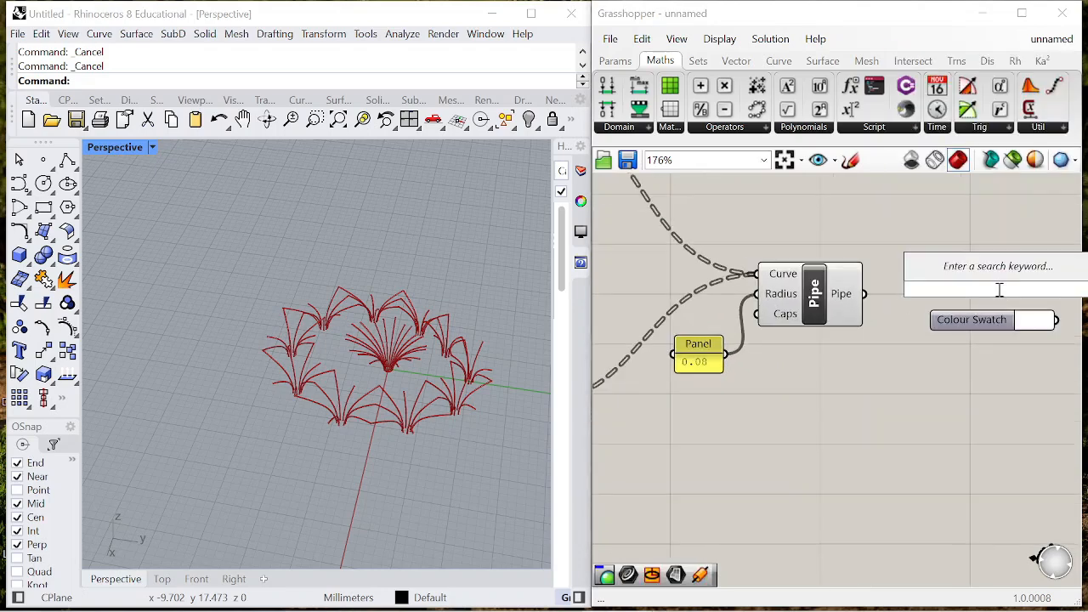
text(preview)
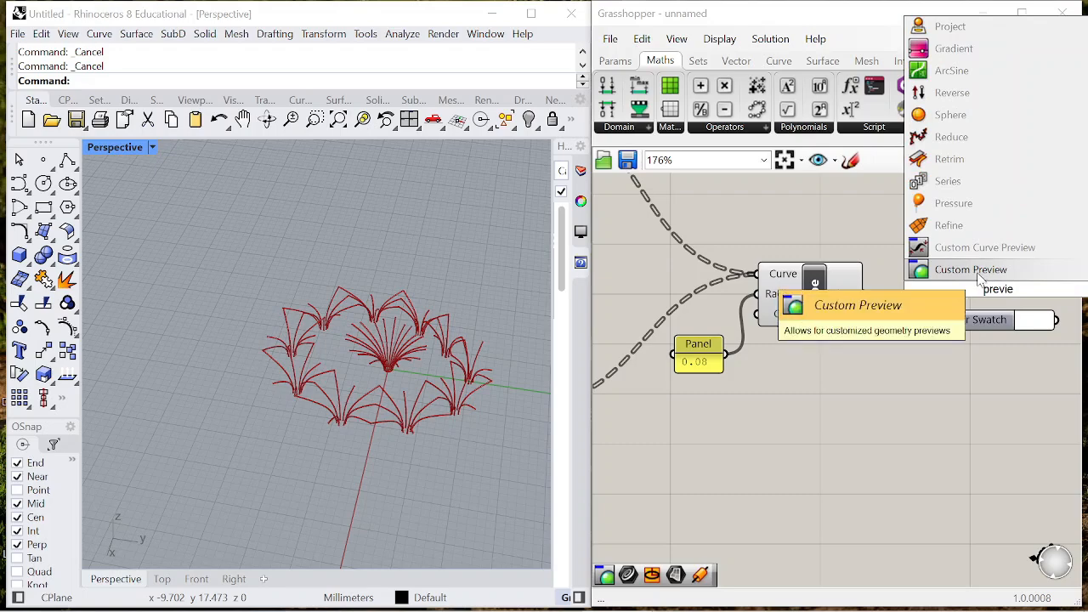
key(Return)
- Connect Pipe's output to Custom Preview's Geometry and the Colour Swatch to its Material, placing the swatch before the preview component
scroll(915, 295, down, 1)
scroll(915, 296, up, 1)
drag(866, 293, 953, 260)
drag(938, 322, 821, 388)
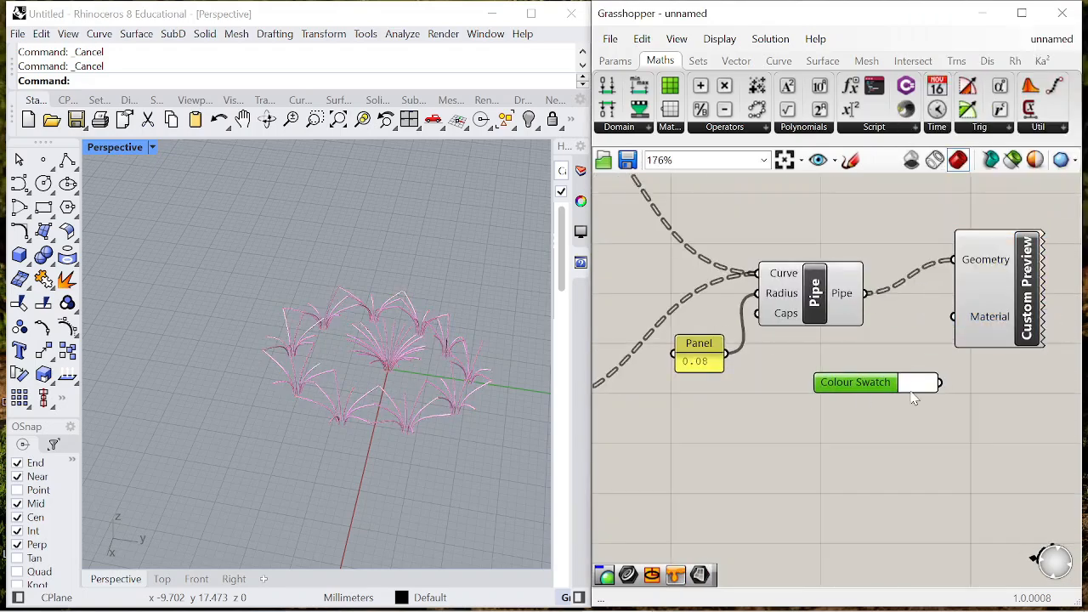
drag(940, 383, 1002, 356)
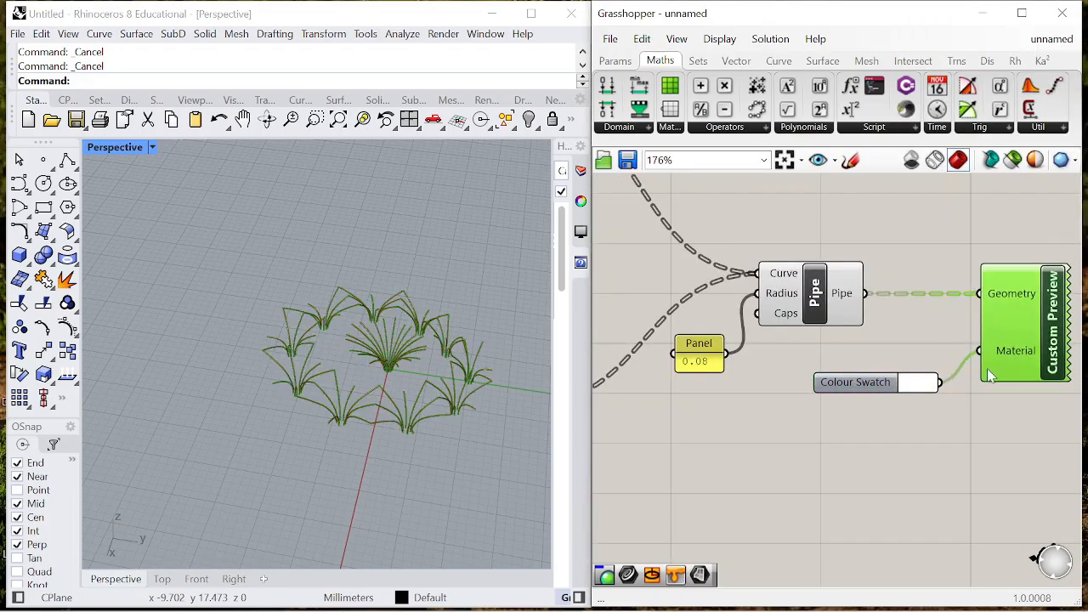
- Set the Colour Swatch to an opaque light green
double_click(921, 390)
drag(1031, 497, 1044, 497)
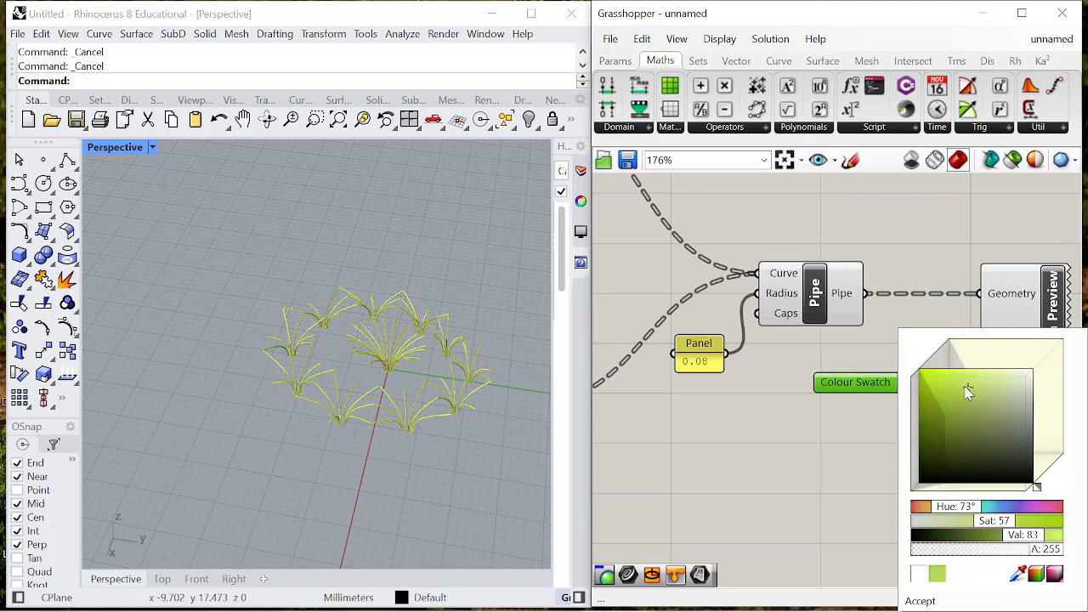
click(822, 324)
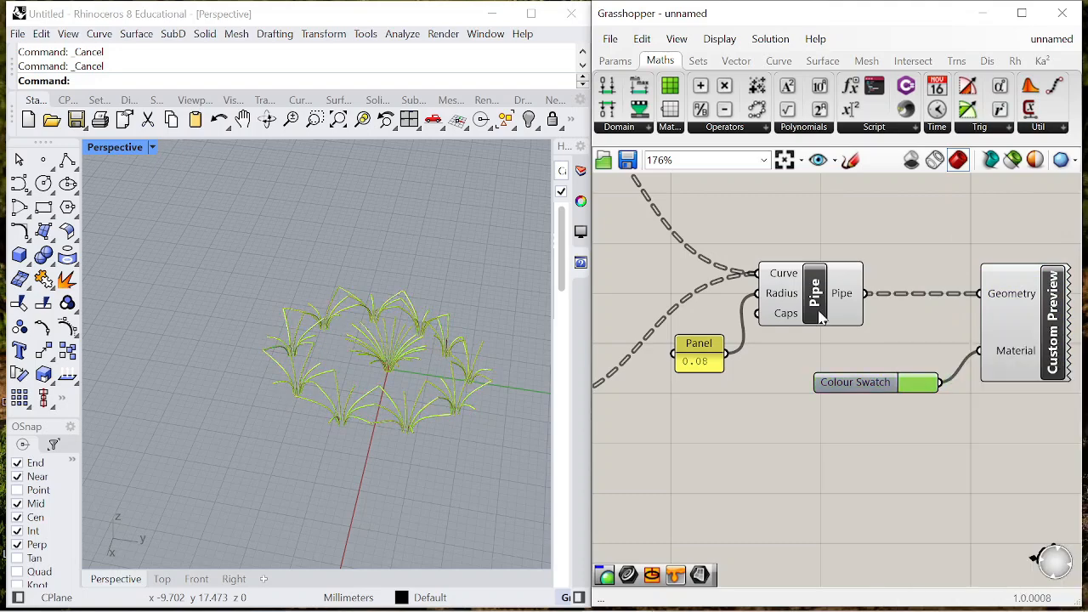
- Turn off the Pipe component's own preview so only the coloured Custom Preview geometry is displayed
scroll(944, 321, down, 6)
drag(913, 383, 763, 223)
right_click(818, 185)
click(869, 213)
right_drag(291, 364, 323, 340)
- Group all the branching, curve and pipe preview components that follow the existing first group
scroll(935, 306, down, 6)
scroll(935, 306, down, 4)
scroll(714, 296, up, 2)
drag(699, 281, 1059, 361)
right_click(755, 334)
click(841, 457)
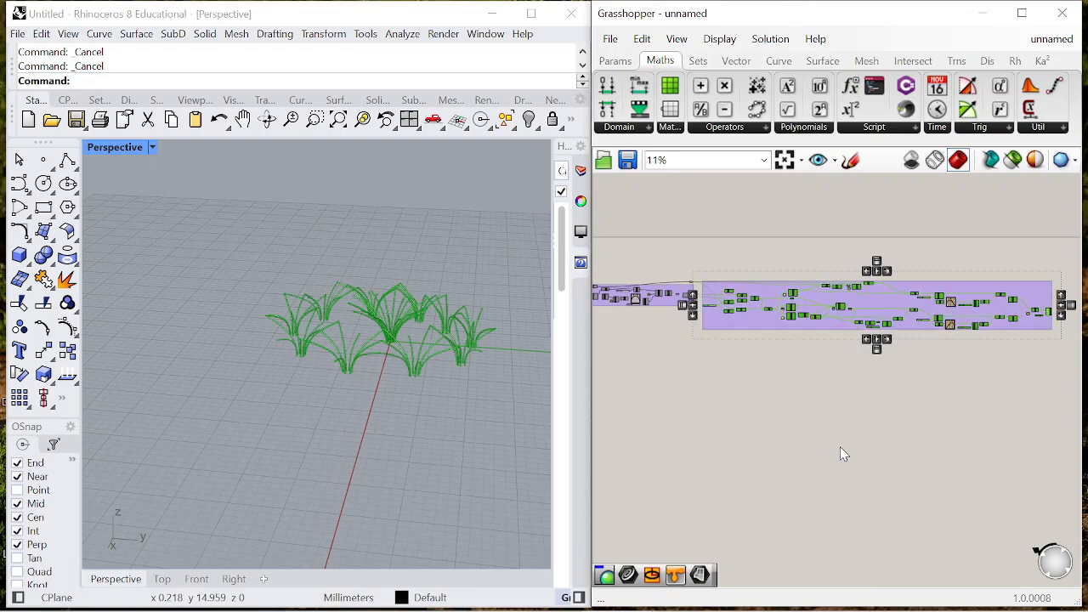
- Move both component groups down on the canvas to leave more free space above them
click(687, 290)
scroll(687, 290, down, 2)
drag(681, 284, 1034, 368)
drag(850, 318, 852, 347)
click(837, 288)
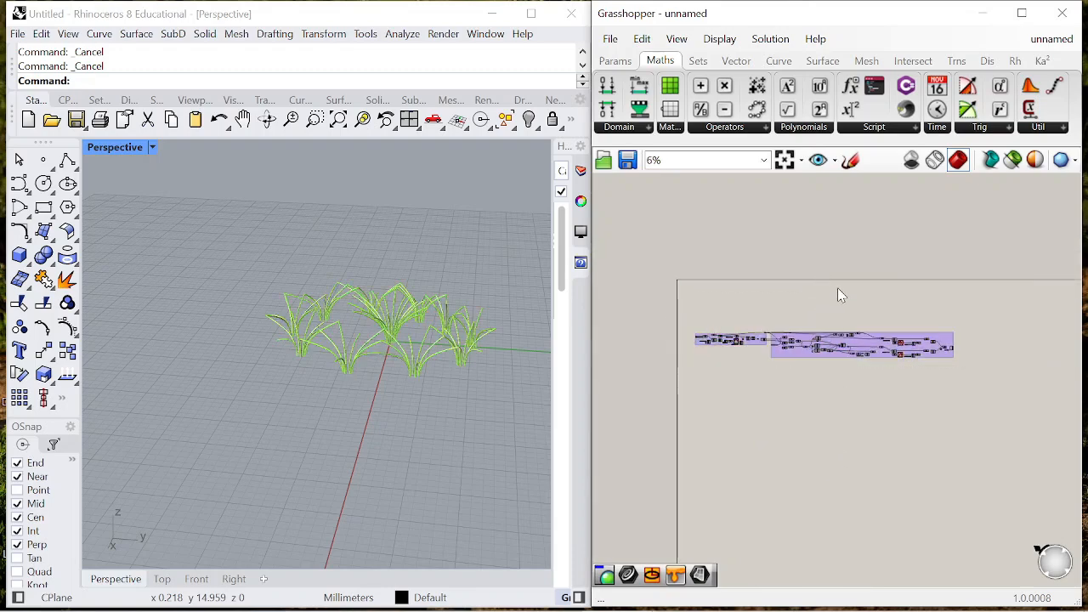
- Add a second Pipe component just beneath the large group, below the Line component that feeds the Evaluate Curve components
scroll(770, 344, up, 10)
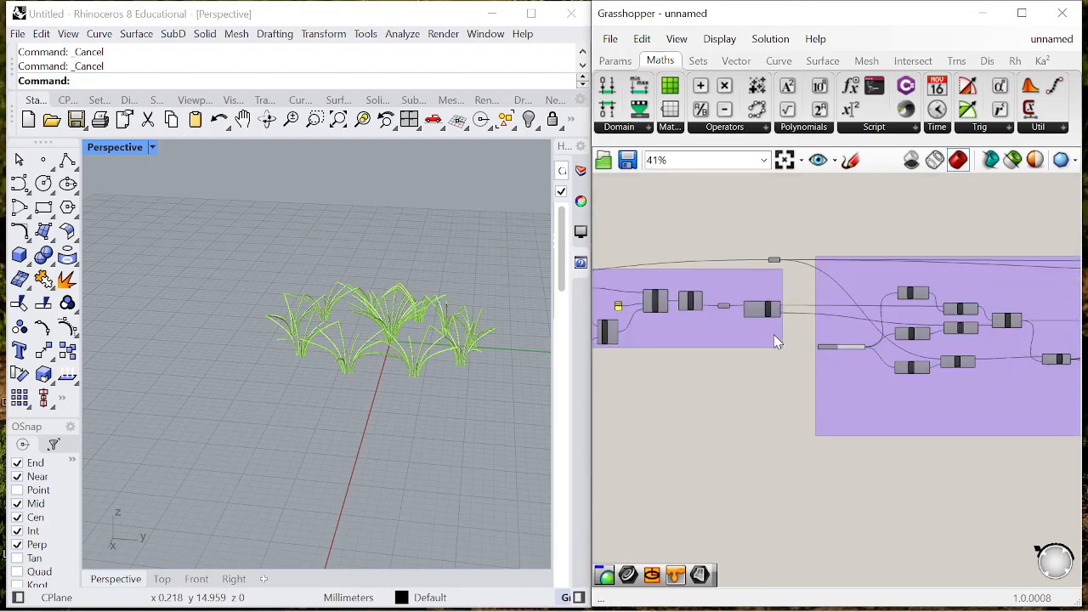
scroll(763, 286, down, 3)
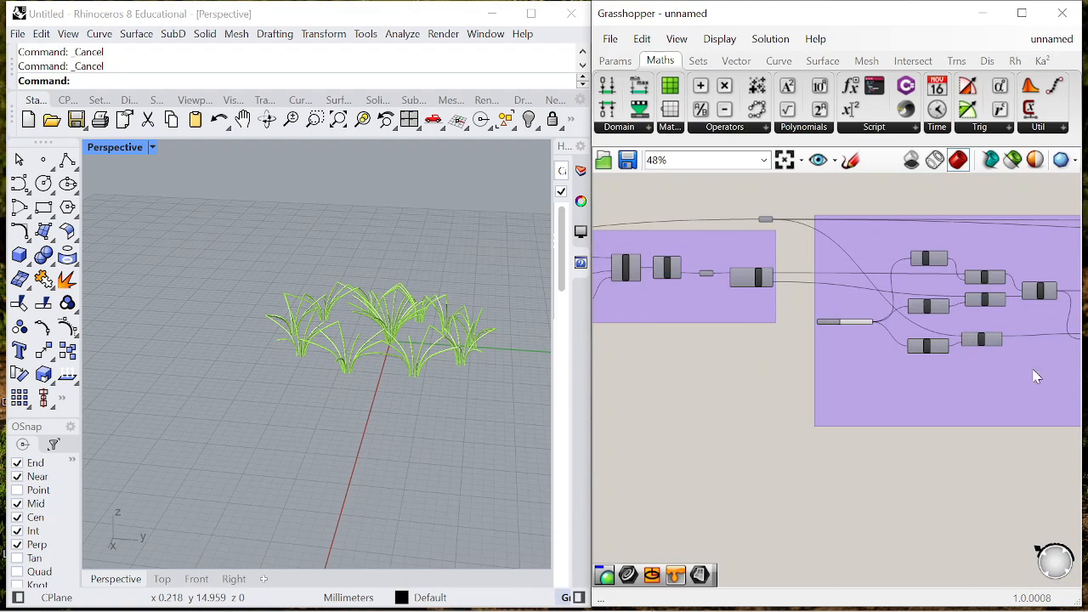
scroll(882, 357, up, 2)
scroll(786, 336, down, 6)
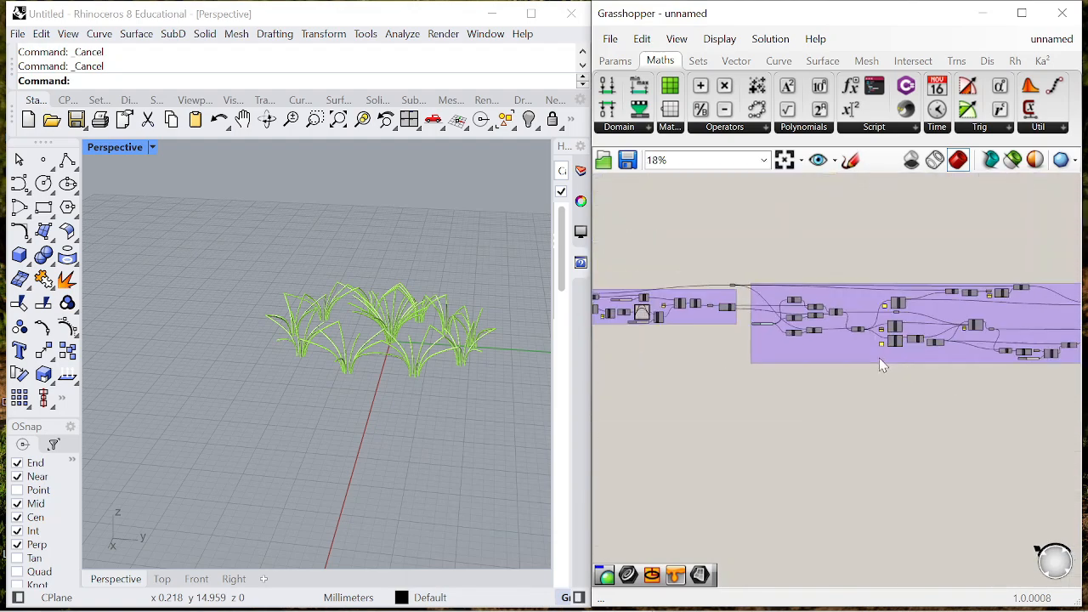
scroll(879, 356, down, 2)
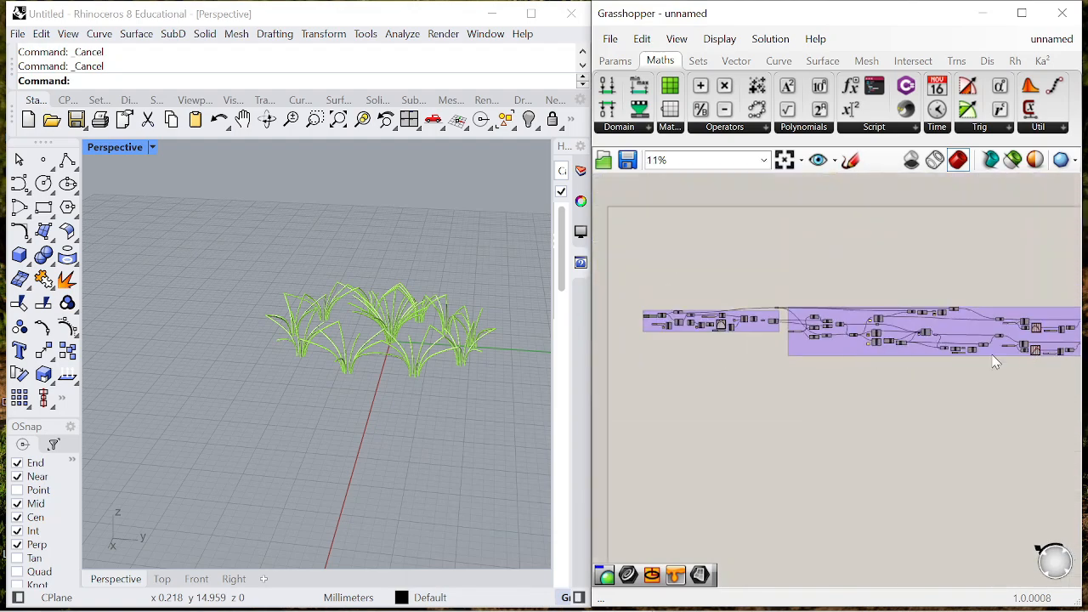
scroll(850, 340, up, 5)
scroll(893, 357, down, 4)
scroll(765, 332, up, 4)
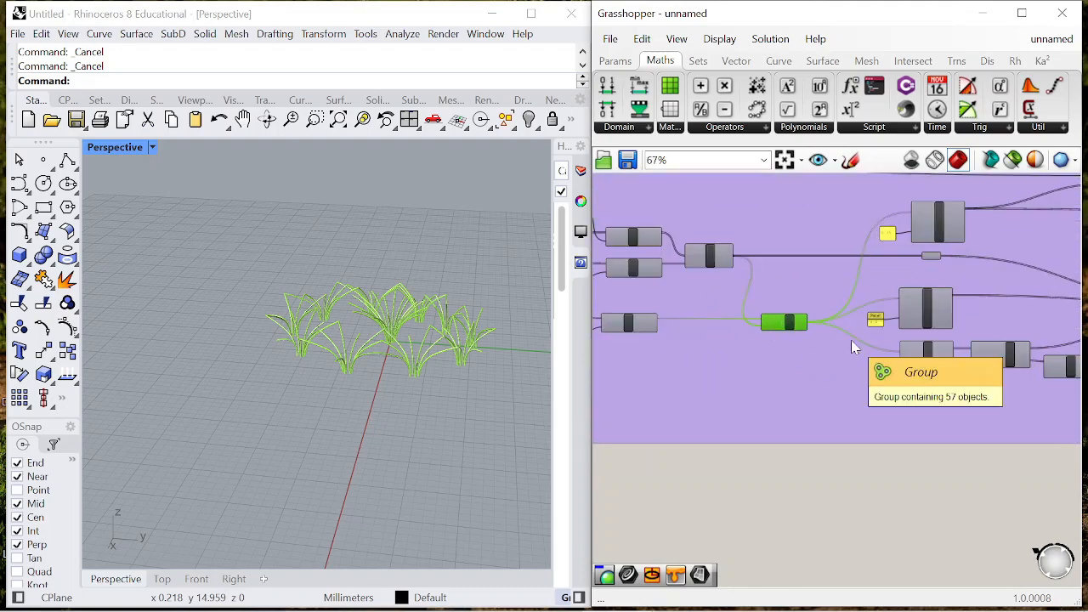
scroll(829, 366, up, 1)
scroll(818, 367, up, 2)
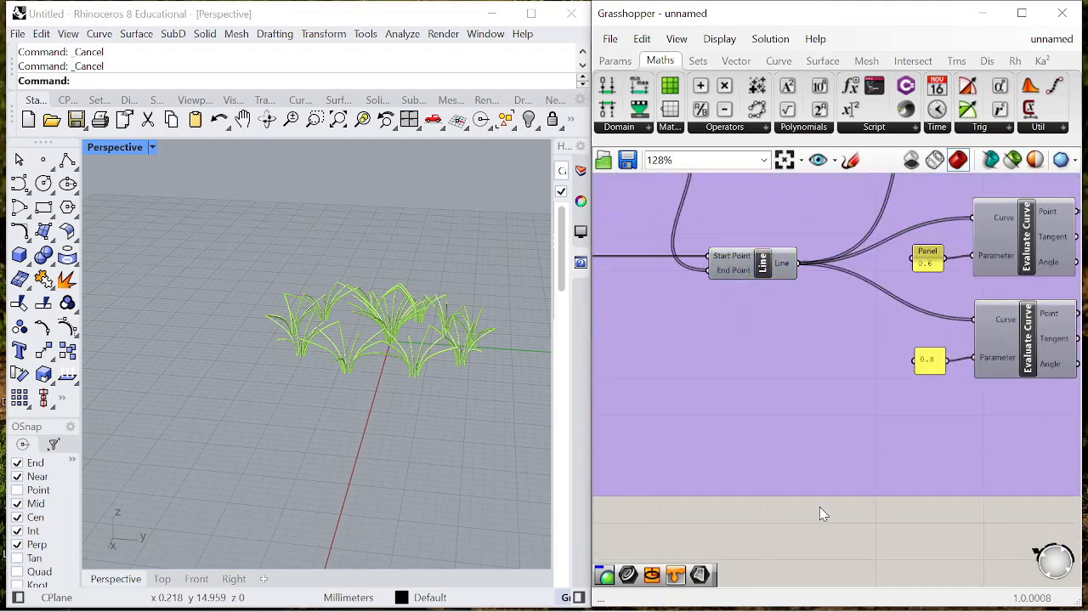
double_click(820, 507)
text(pipe)
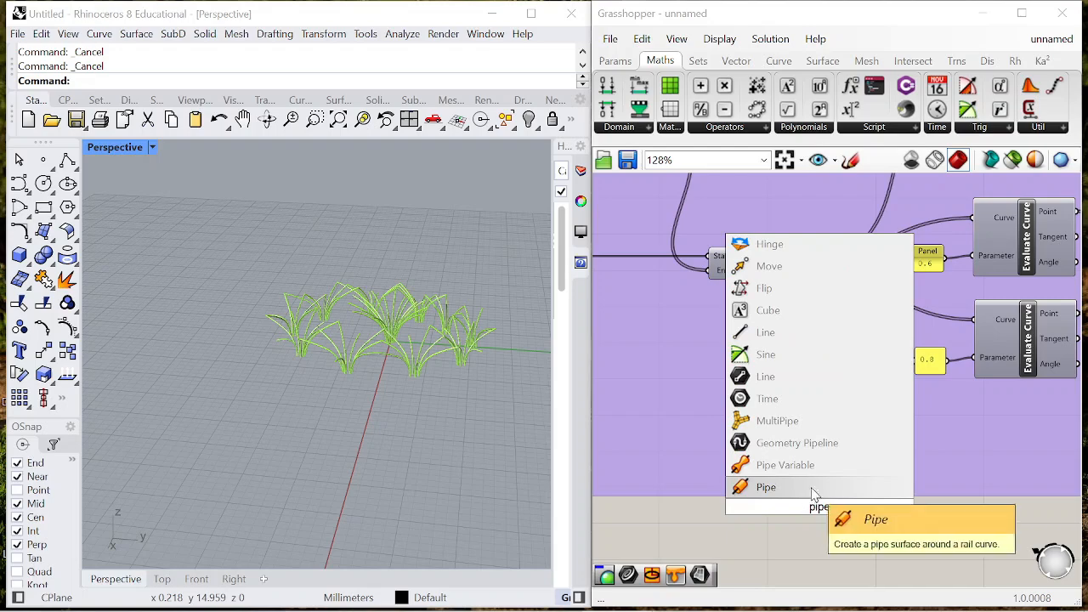
click(809, 493)
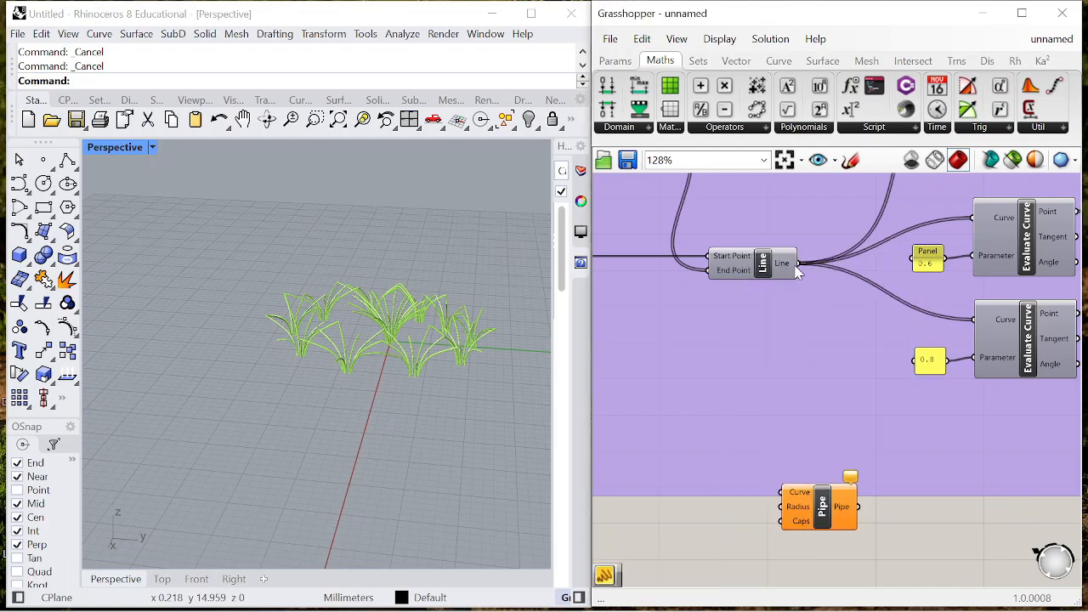
- Turn on the preview of the Line component that feeds the Evaluate Curve components
click(786, 268)
right_click(730, 544)
click(767, 400)
right_drag(459, 374, 323, 365)
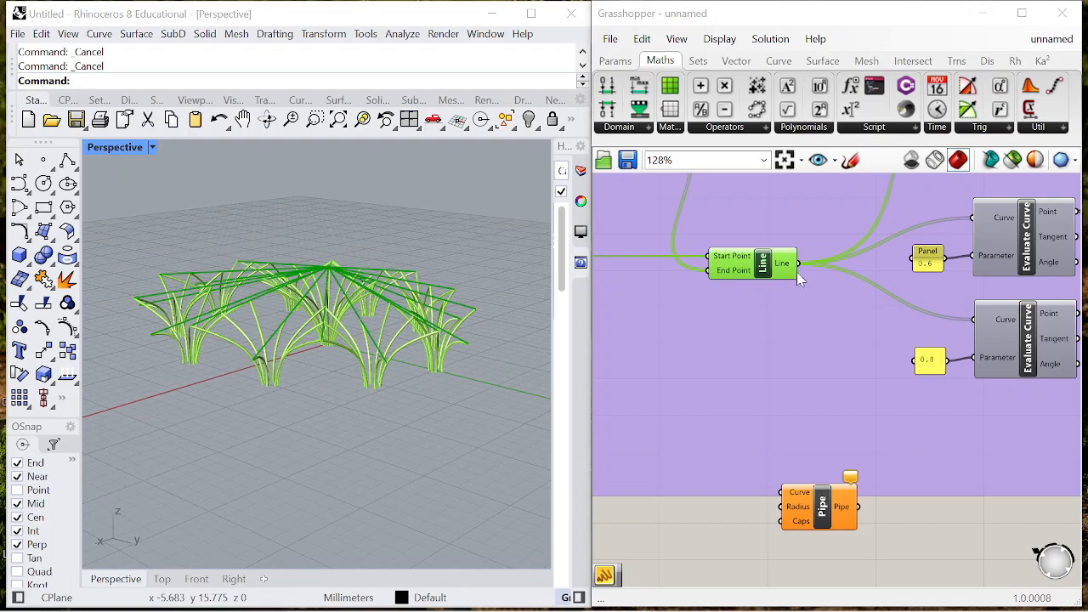
- Connect the Line output to the new Pipe's Curve input, with Pipe placed further along, and hide the Line preview again
drag(795, 493, 1033, 551)
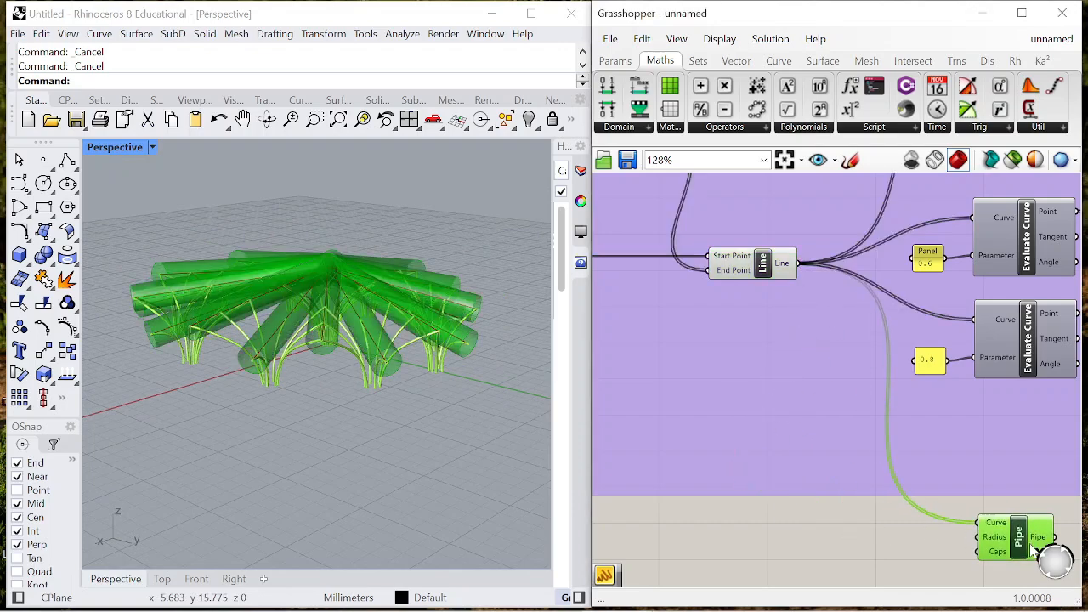
click(752, 259)
right_click(737, 515)
click(781, 387)
- Add a Panel with the value 0.08 and connect it to the new Pipe's Radius input
right_drag(859, 459, 740, 369)
scroll(865, 459, up, 1)
double_click(799, 470)
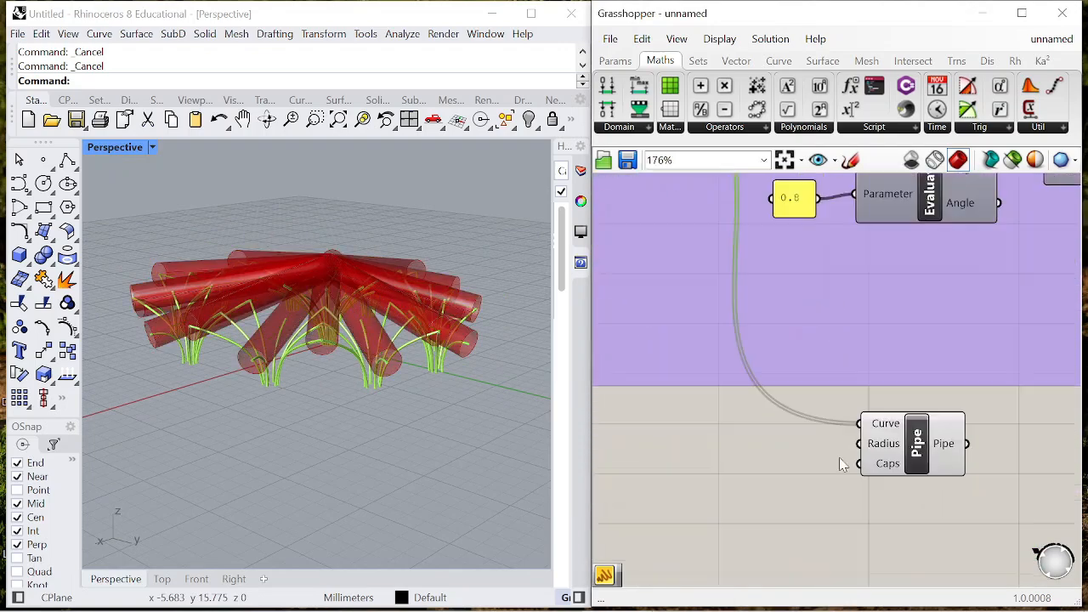
text("0.0)
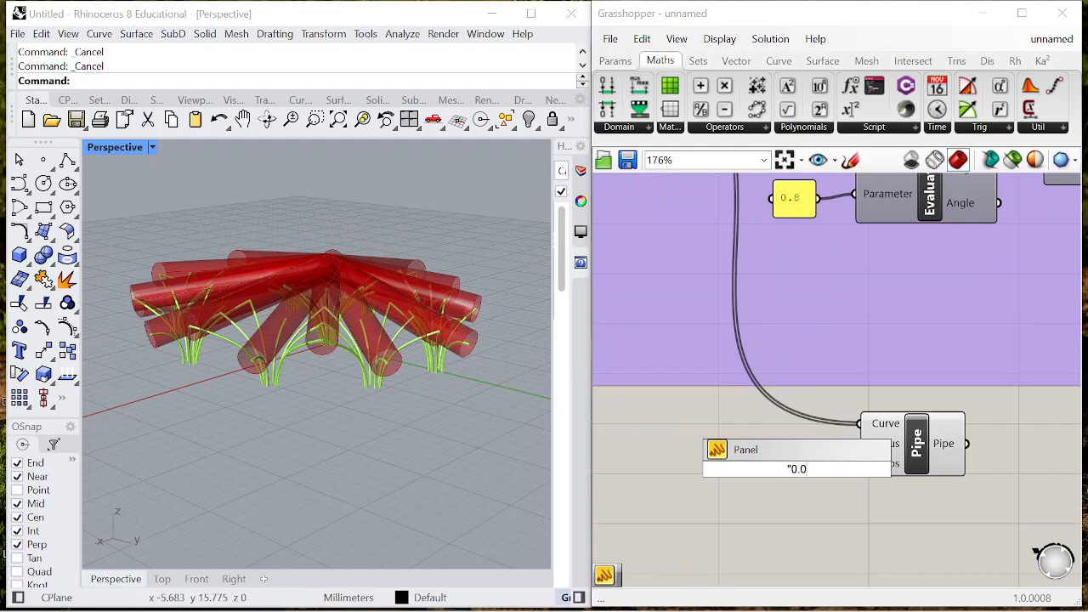
text(8)
key(Return)
drag(823, 469, 860, 443)
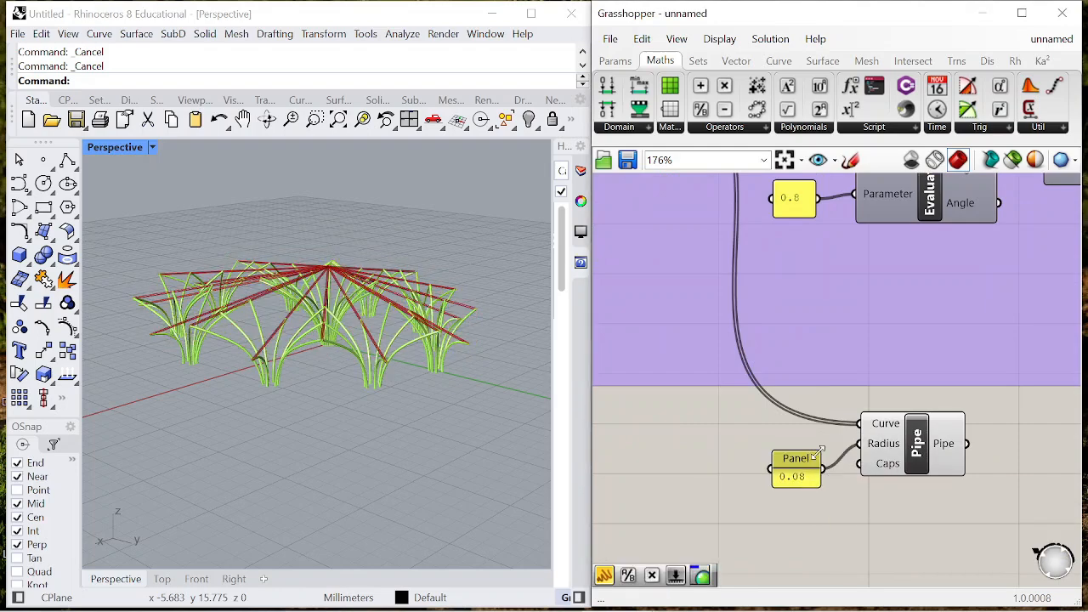
- Duplicate the Custom Preview component, place it after the new Pipe and connect Pipe's output to its Geometry input
scroll(816, 442, down, 6)
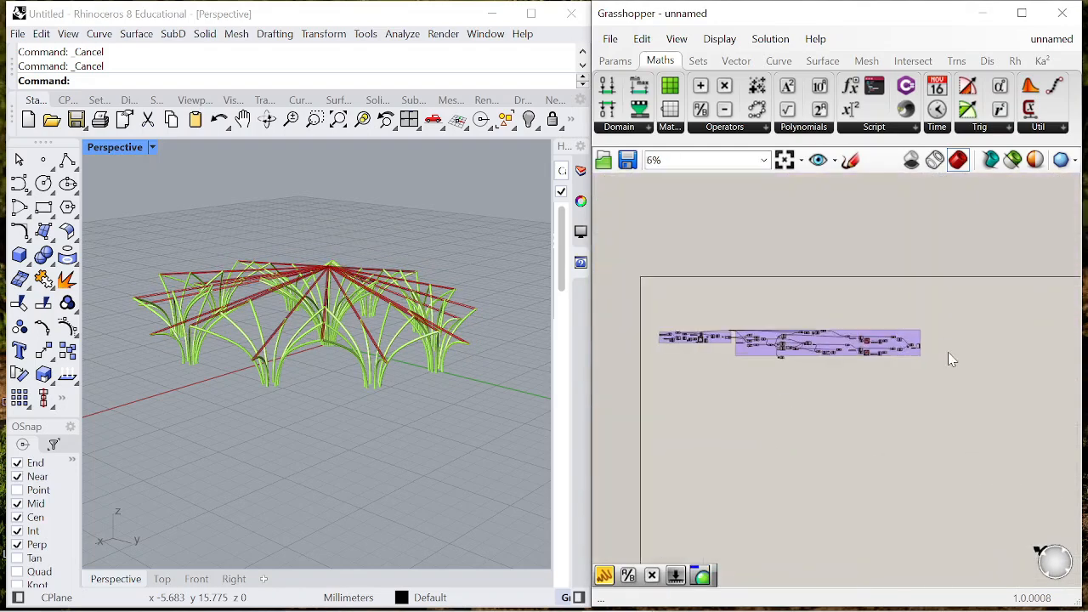
click(891, 357)
scroll(867, 365, up, 4)
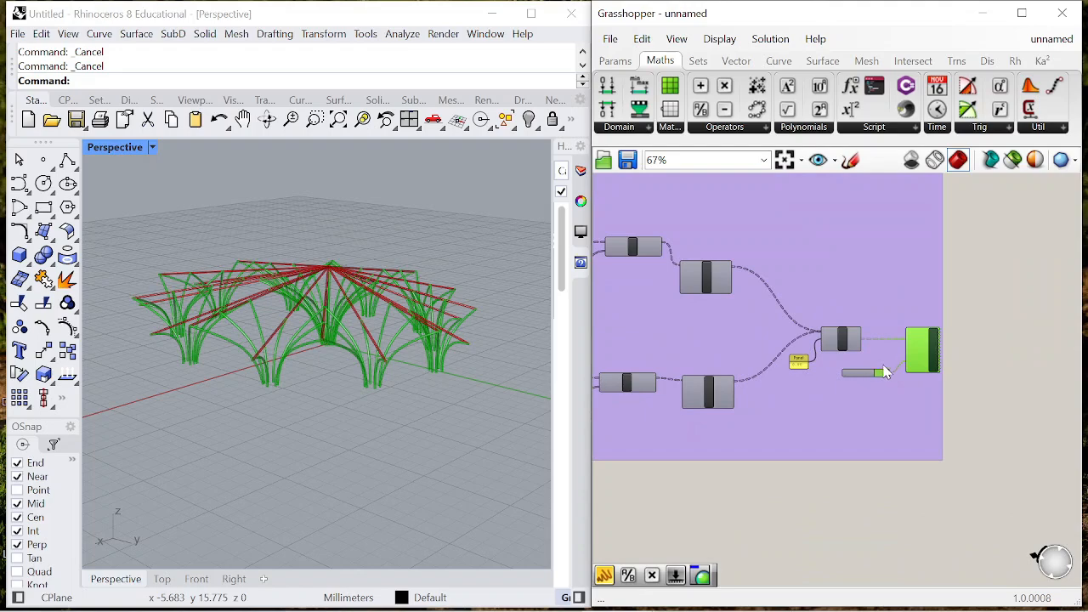
scroll(925, 344, down, 4)
alt+drag(703, 472, 702, 460)
scroll(978, 368, down, 3)
scroll(743, 425, up, 3)
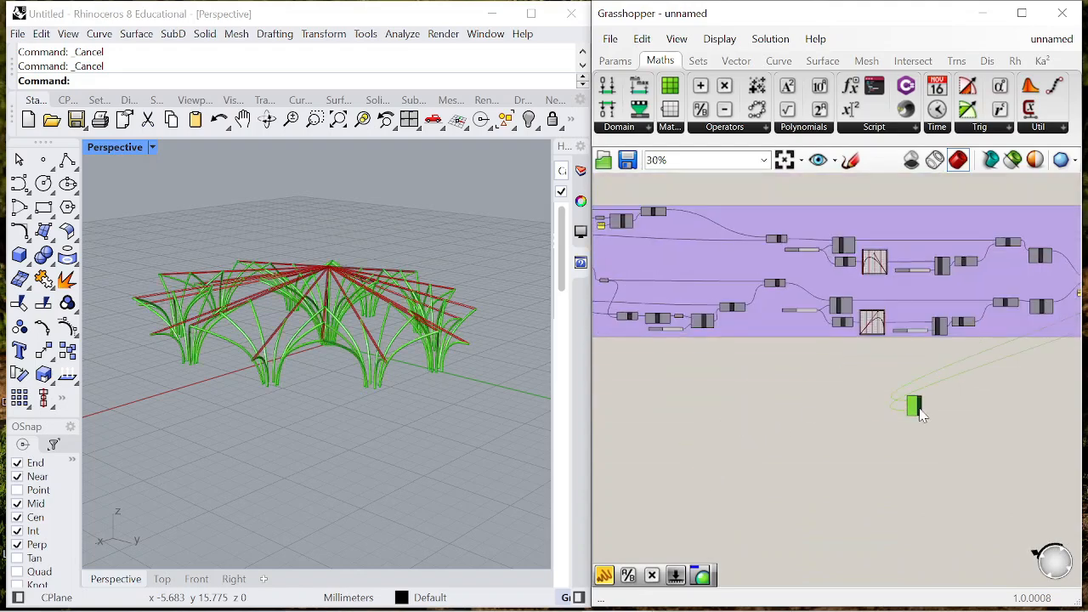
scroll(778, 373, down, 4)
scroll(667, 379, up, 5)
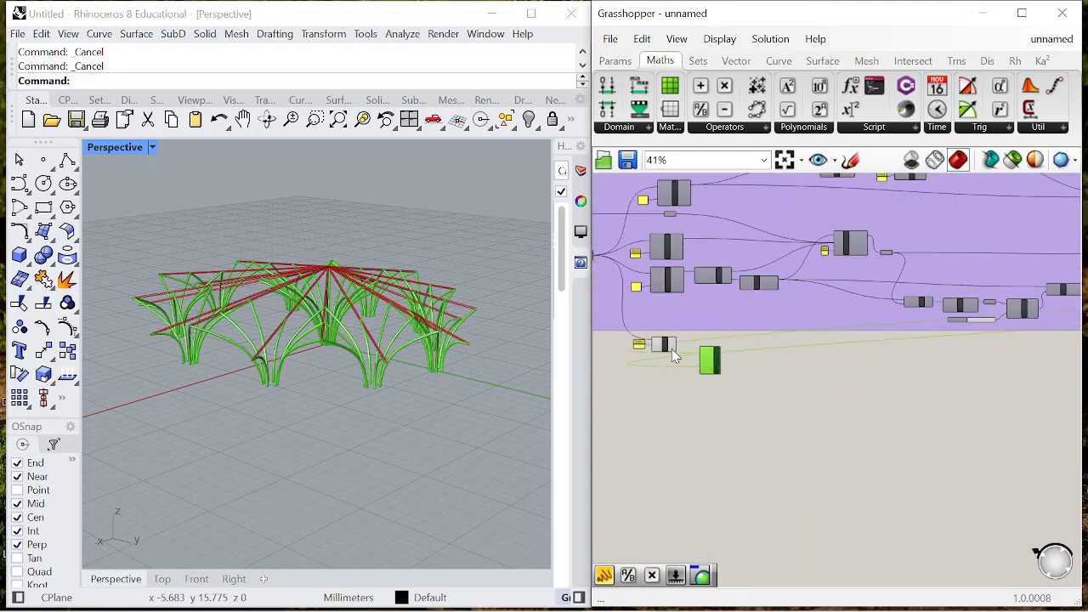
scroll(676, 356, up, 8)
drag(805, 382, 806, 383)
- Duplicate the Colour Swatch, place it below the new Pipe and connect it to the second Custom Preview's Material input
scroll(800, 390, down, 7)
scroll(758, 391, up, 4)
scroll(756, 390, down, 11)
scroll(850, 363, up, 9)
scroll(829, 362, up, 3)
alt+drag(825, 327, 704, 496)
scroll(914, 387, down, 10)
scroll(903, 403, up, 2)
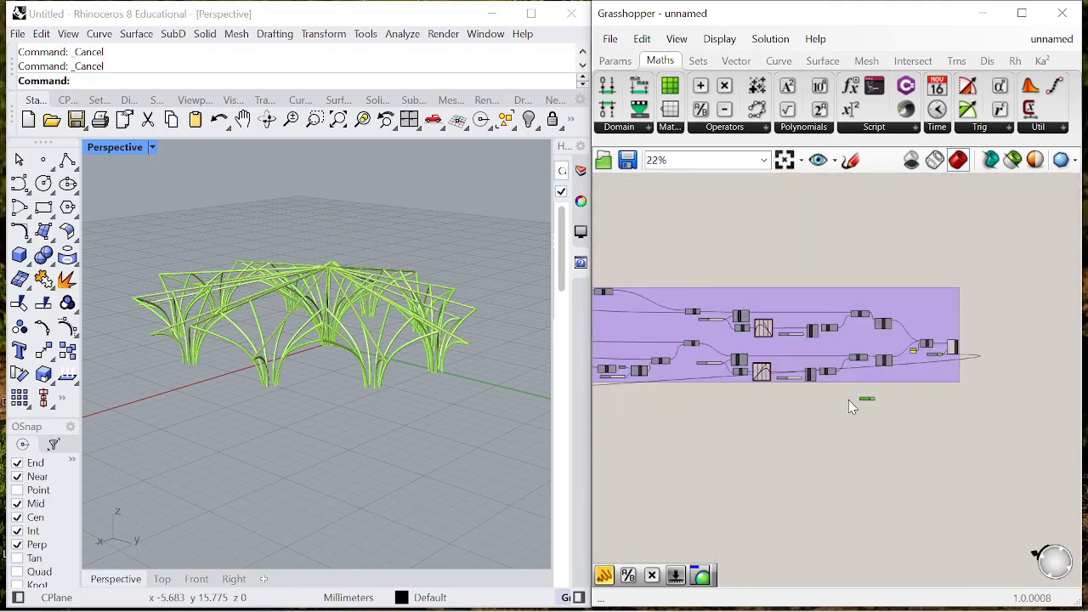
scroll(816, 384, up, 1)
scroll(741, 393, up, 2)
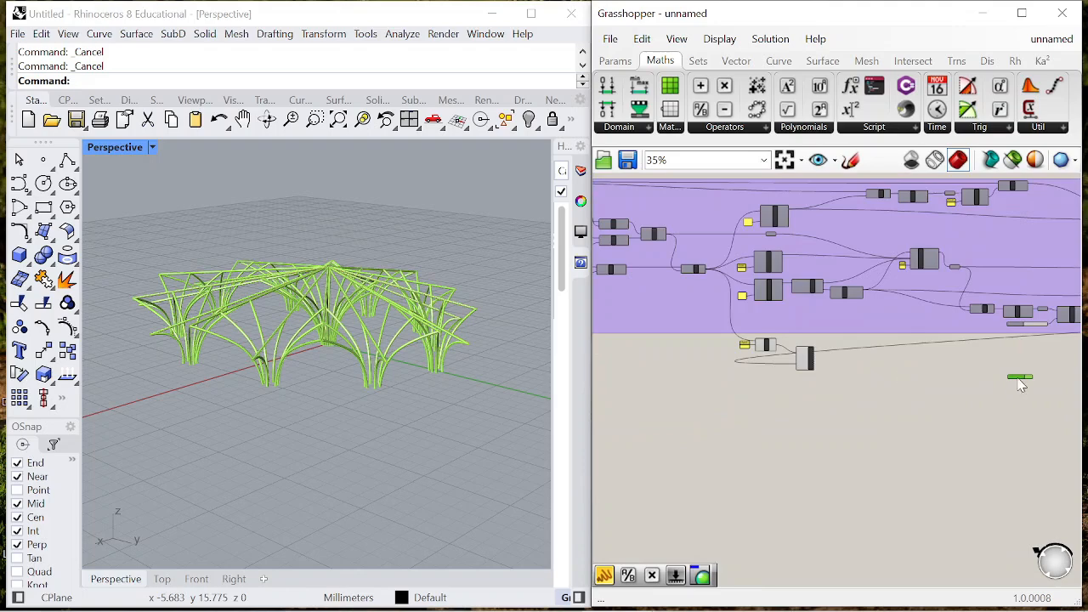
scroll(774, 379, up, 4)
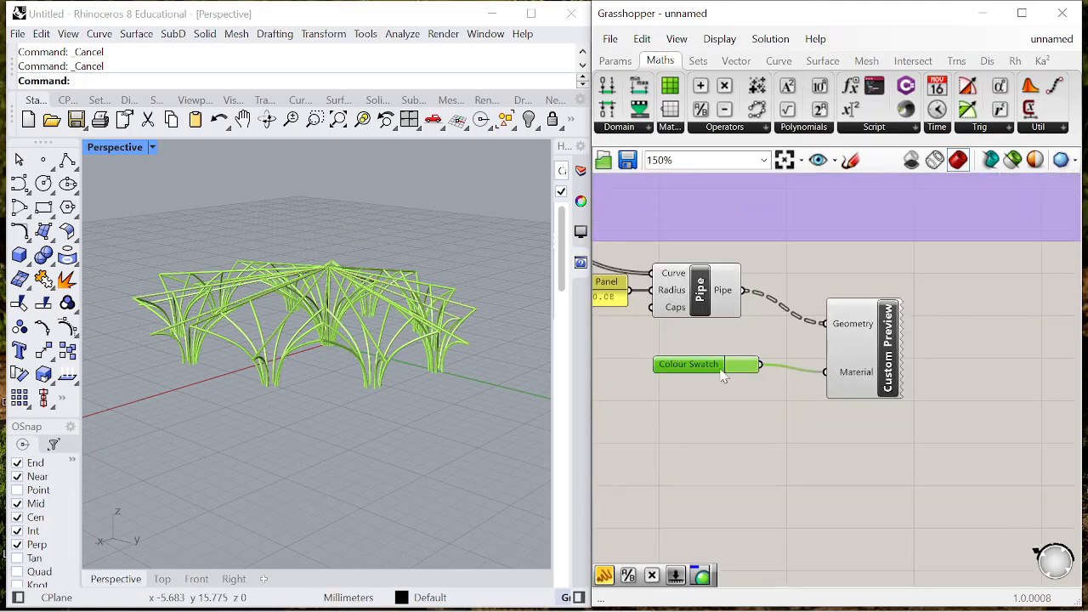
- Set the duplicated Colour Swatch to a deeper, more saturated green
scroll(765, 377, up, 2)
click(765, 377)
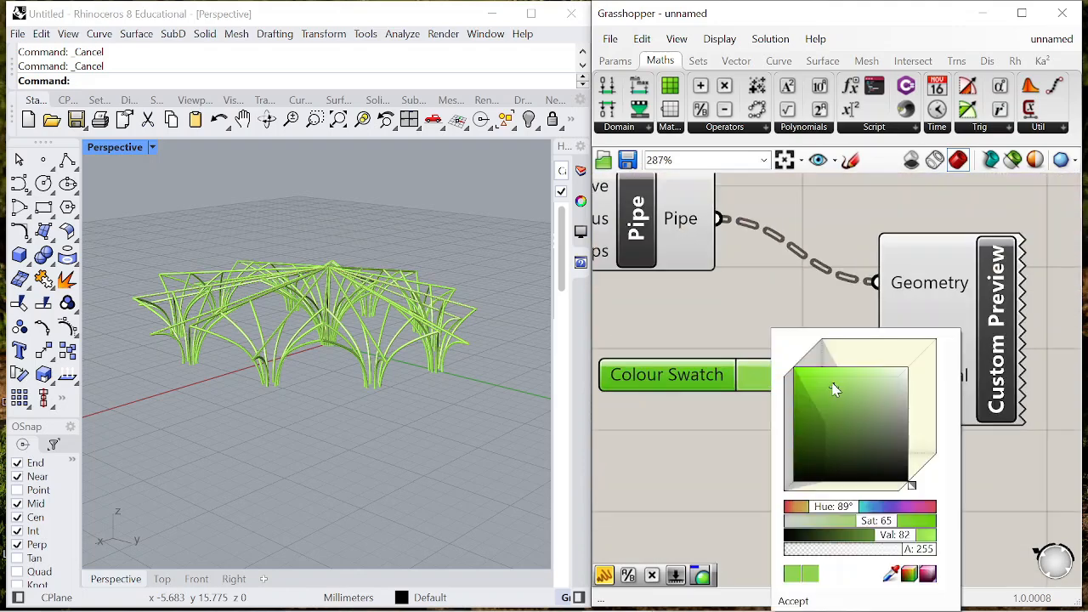
drag(831, 390, 809, 403)
click(837, 310)
- Turn off the preview of the new Pipe component feeding the second Custom Preview
scroll(971, 338, down, 4)
scroll(876, 293, up, 2)
click(879, 302)
right_click(748, 374)
click(789, 384)
right_drag(357, 340, 333, 338)
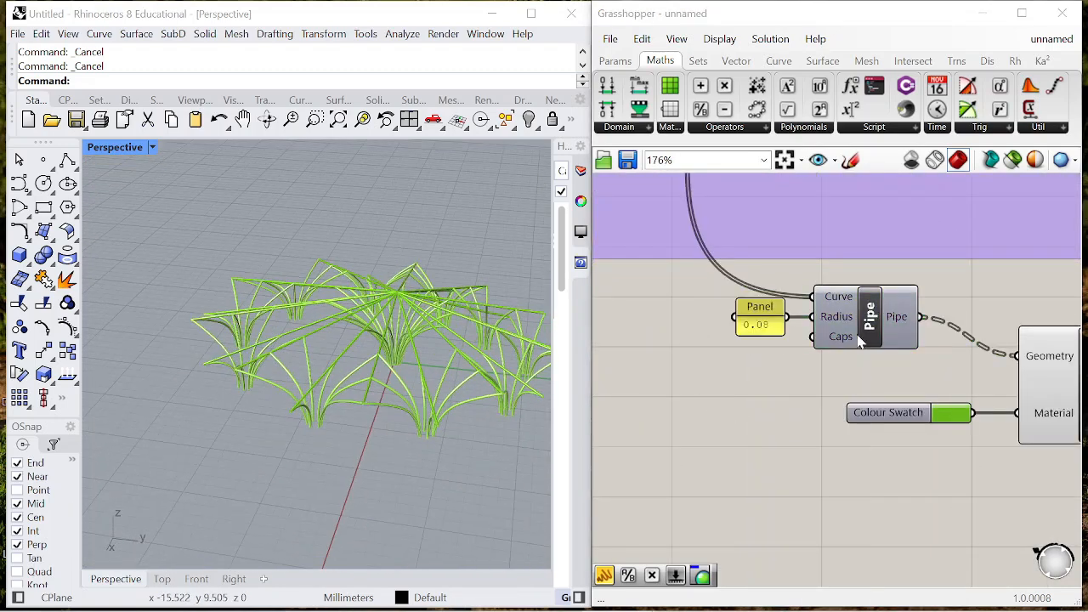
- Add a Flip Matrix component above the large group and connect the 0.35 Evaluate Curve's Point output to its Data input
scroll(816, 339, down, 11)
scroll(813, 332, up, 11)
mouse_move(808, 370)
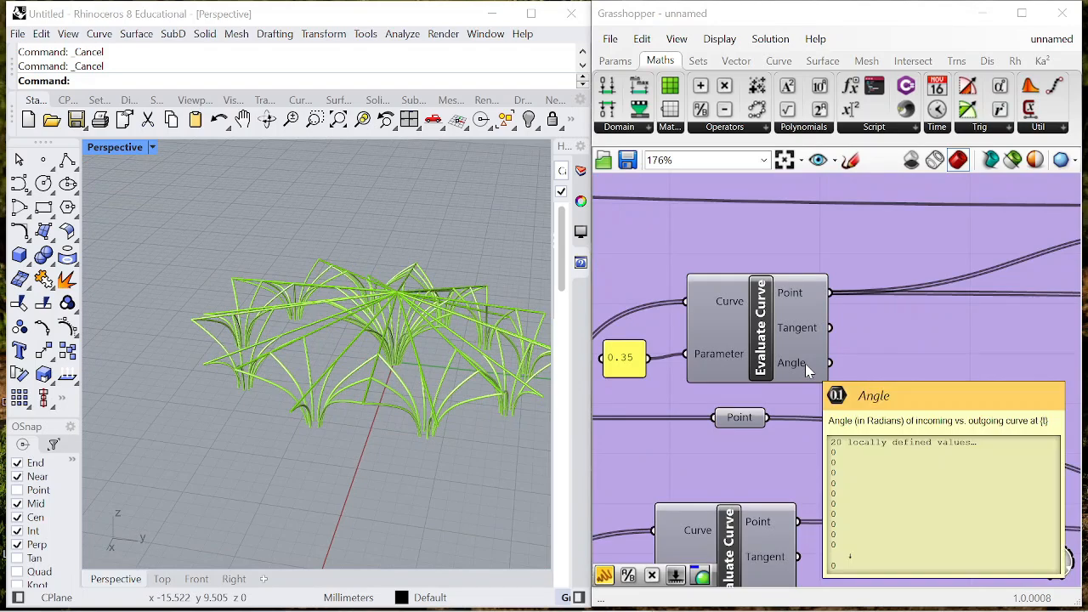
scroll(808, 370, down, 8)
scroll(829, 297, up, 4)
double_click(787, 312)
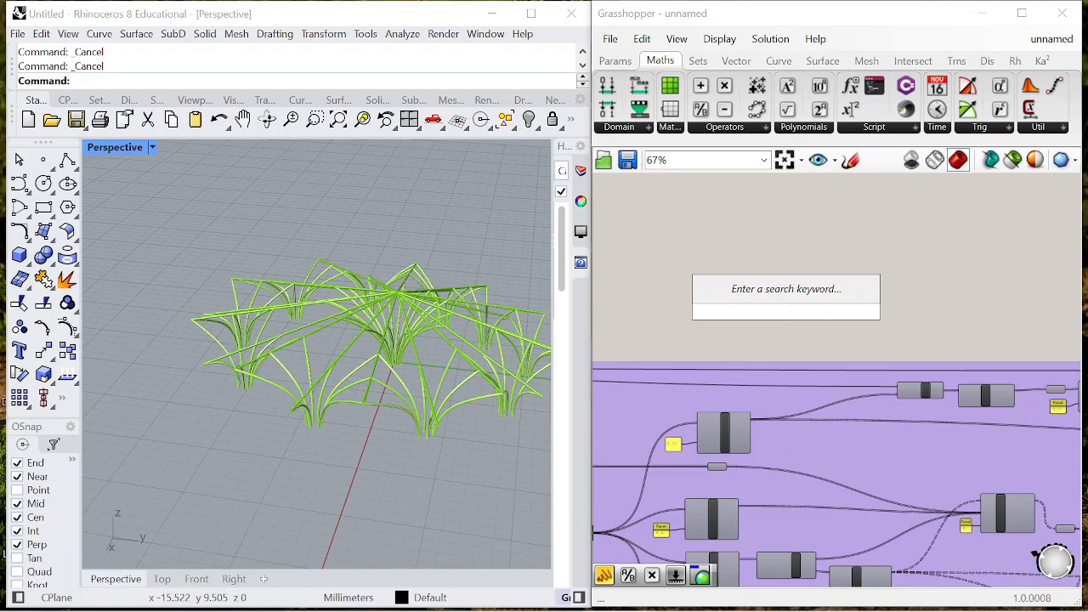
text(flip)
click(746, 247)
scroll(732, 463, up, 3)
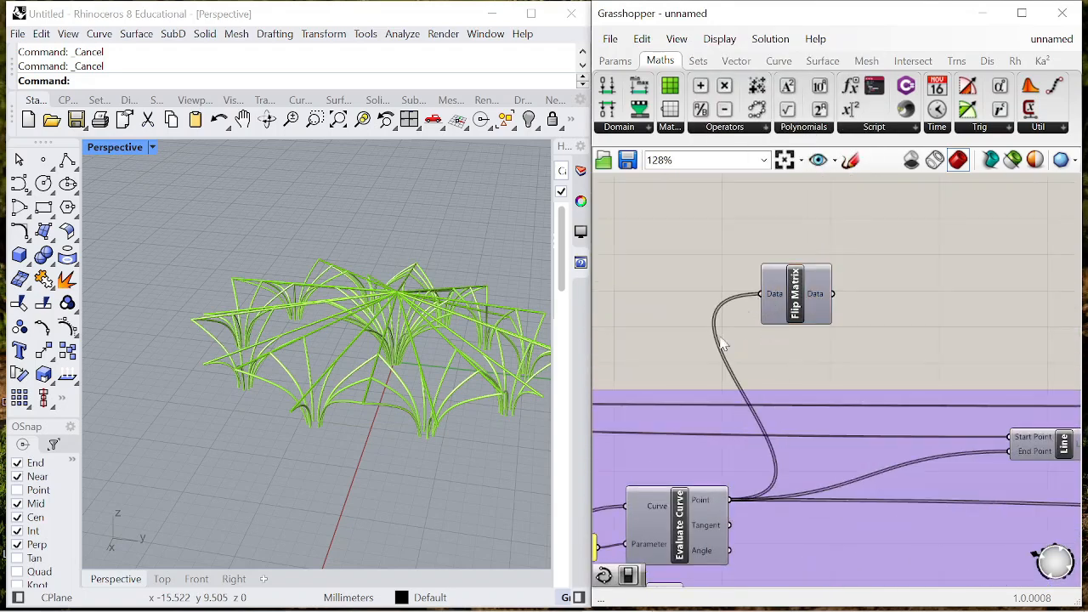
scroll(748, 317, down, 3)
drag(782, 243, 795, 240)
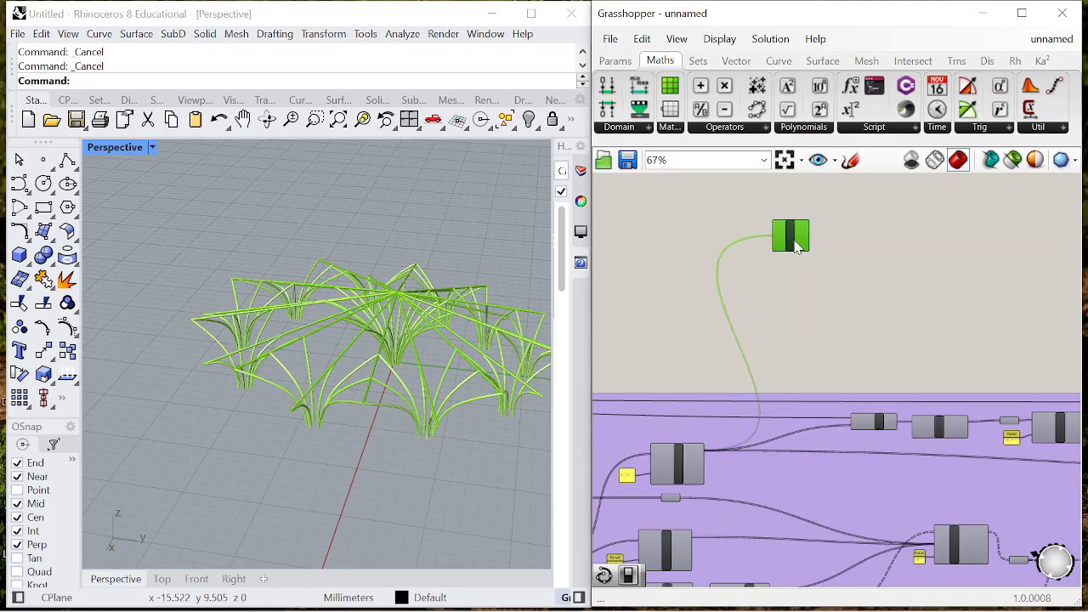
- Add an Interpolate curve component after Flip Matrix and connect Flip Matrix's Data output to its Vertices input
scroll(791, 223, up, 5)
double_click(876, 277)
text(interpol)
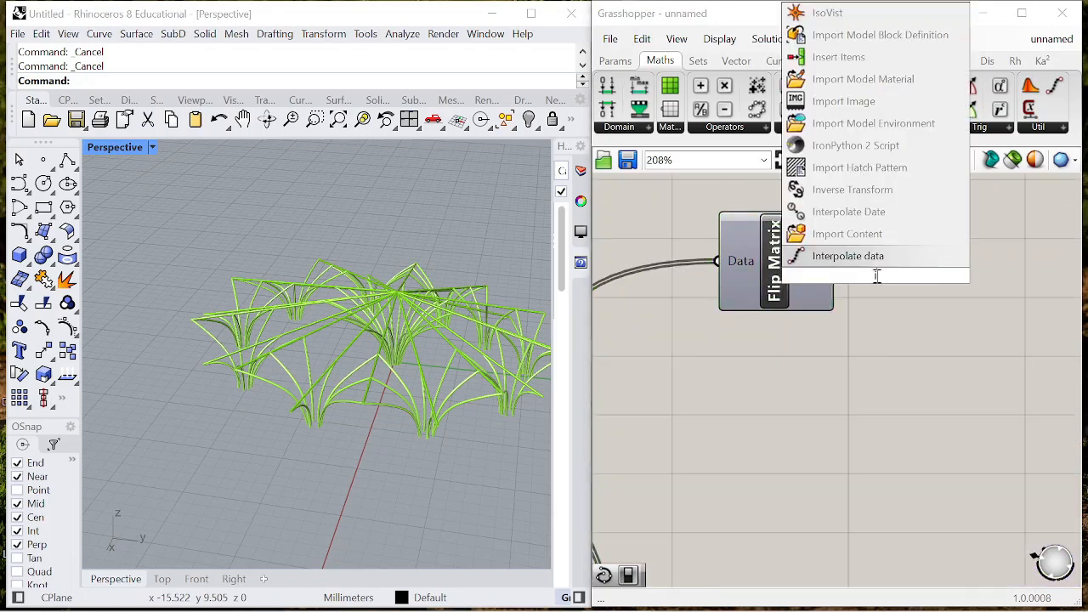
text(ate)
key(Return)
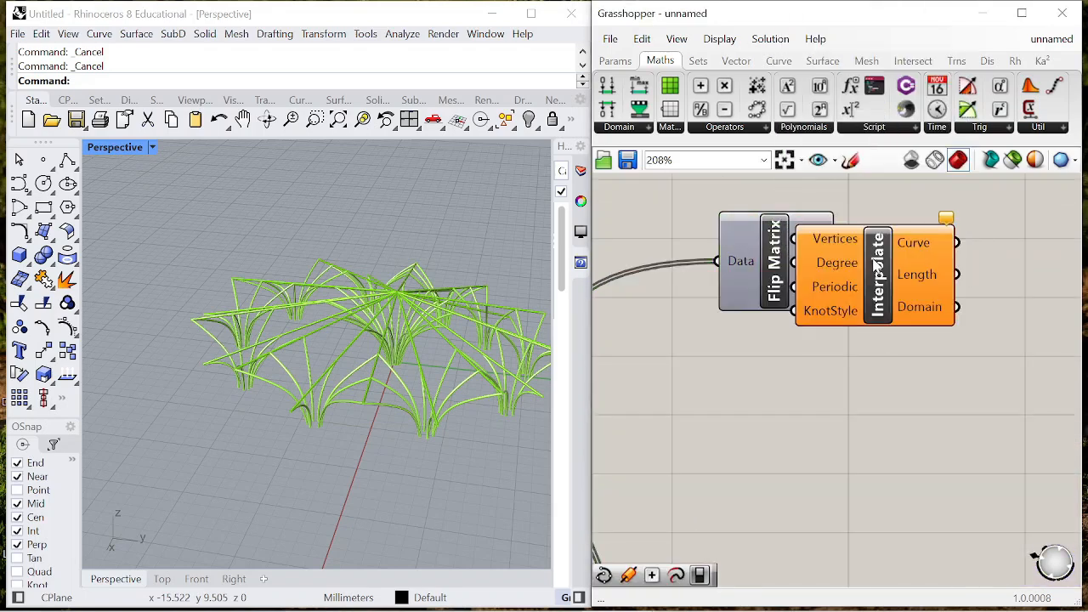
click(857, 338)
scroll(845, 276, down, 2)
- Flatten the Flip Matrix Data output that feeds Interpolate
right_click(801, 257)
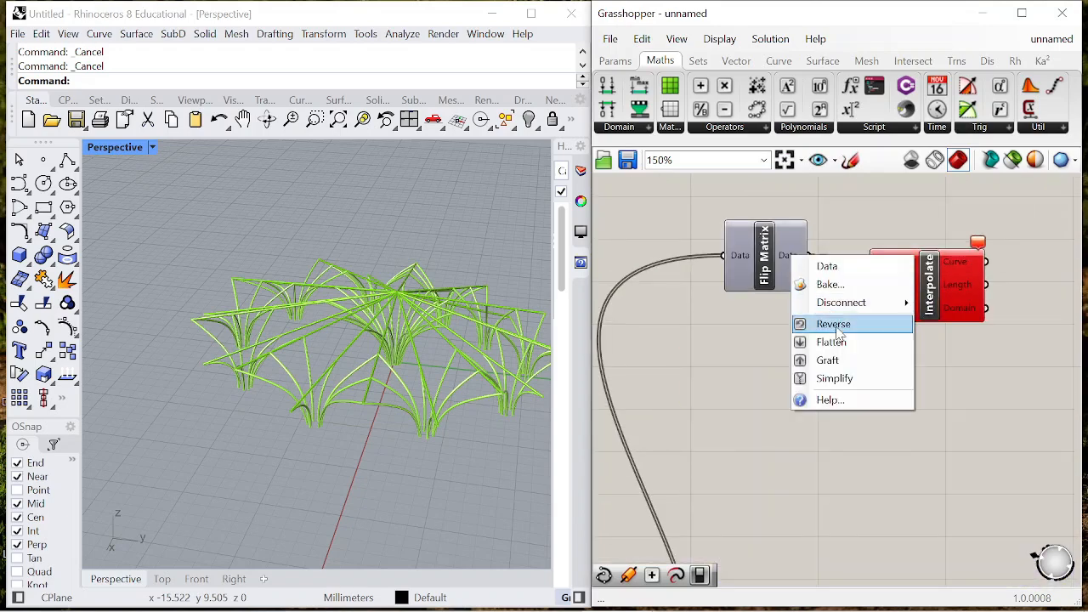
click(837, 321)
scroll(901, 288, up, 2)
click(903, 291)
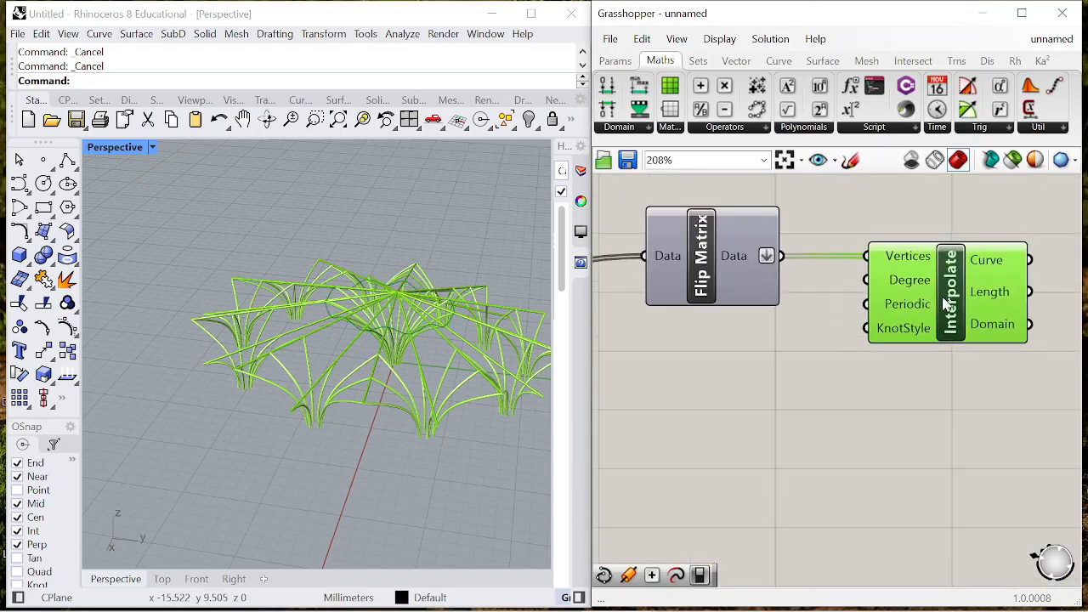
- Duplicate the Flip Matrix and Interpolate pair and connect the 0.6 Evaluate Curve's Point output to the copied Flip Matrix's Data input
scroll(961, 272, down, 4)
drag(972, 309, 891, 392)
scroll(901, 285, down, 4)
scroll(829, 457, up, 4)
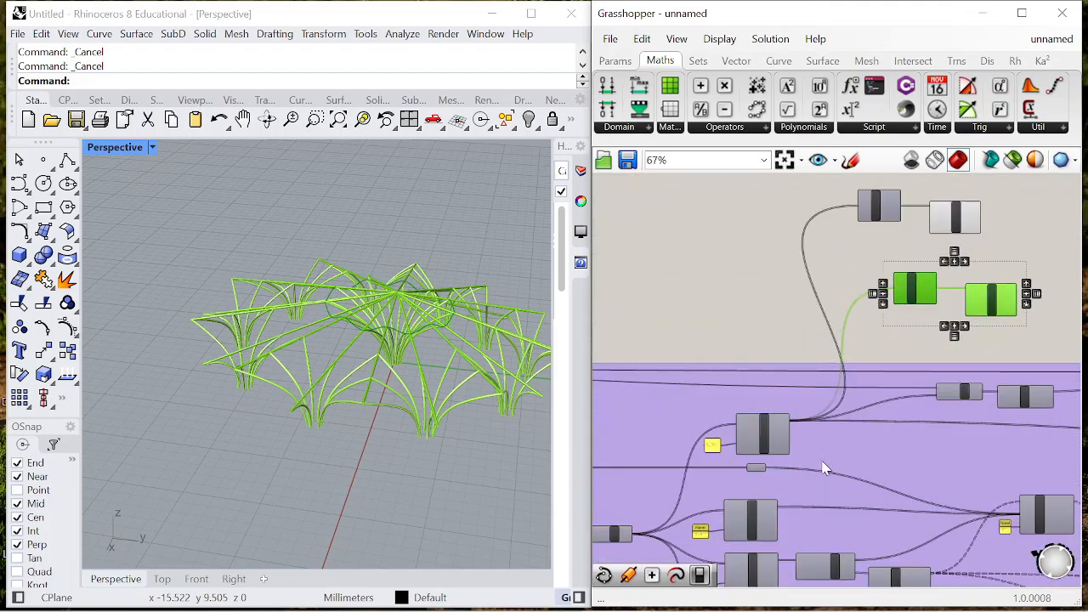
shift+drag(765, 513, 904, 345)
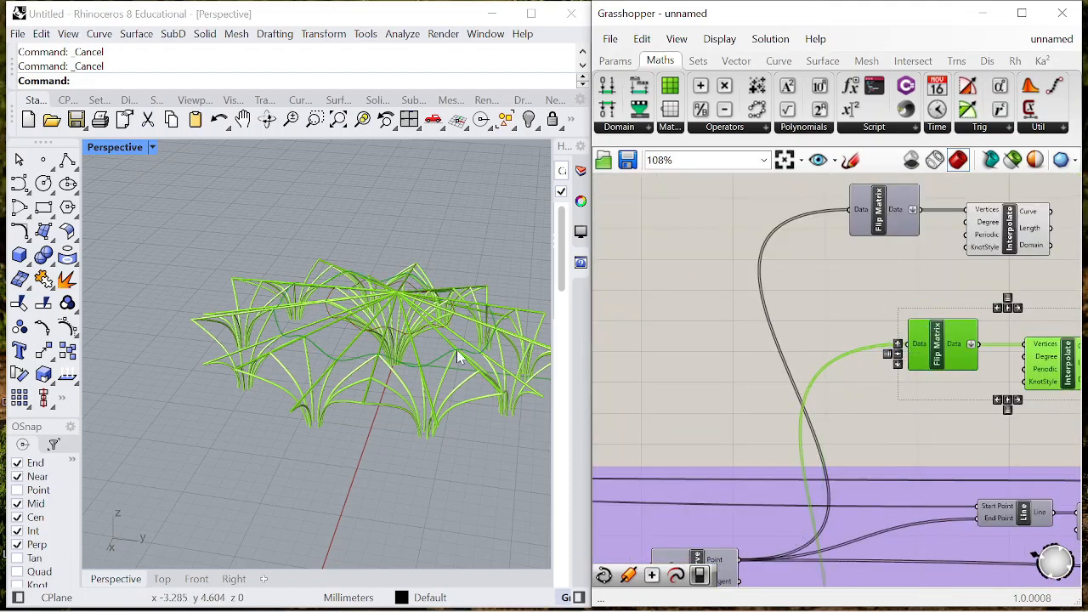
right_drag(502, 344, 478, 359)
- Move the duplicated Flip Matrix and Interpolate pair closer beneath the original pair
scroll(816, 395, down, 2)
right_drag(1018, 397, 893, 331)
drag(877, 306, 919, 283)
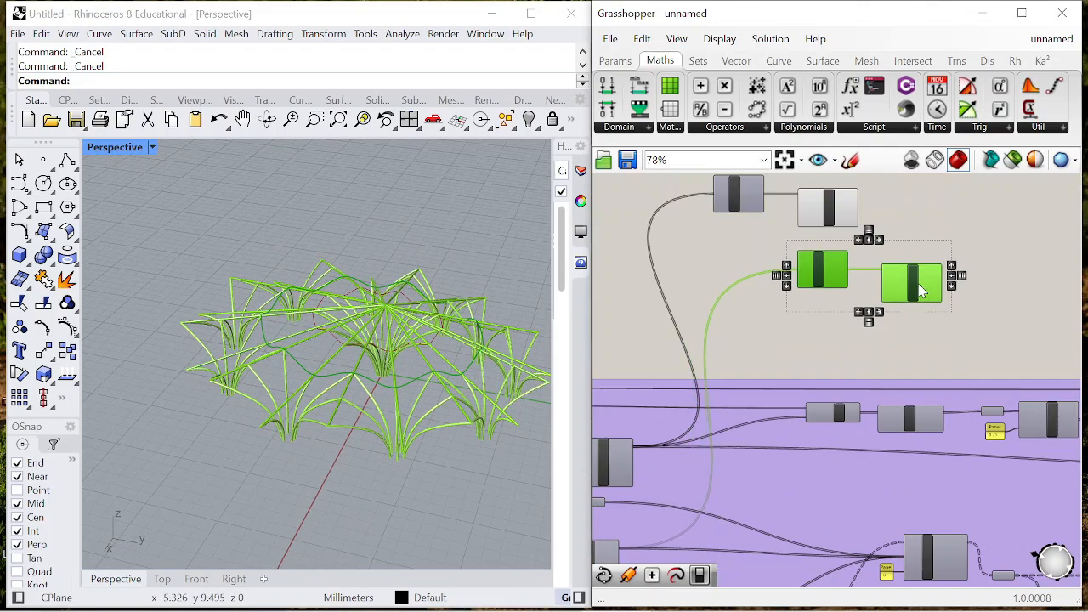
- Move the two Flip Matrix and Interpolate pairs further right above the purple group, one beneath the other
scroll(924, 252, up, 1)
drag(908, 219, 698, 177)
drag(833, 207, 863, 207)
drag(745, 243, 967, 353)
scroll(999, 301, down, 4)
scroll(907, 280, up, 2)
drag(829, 207, 923, 260)
drag(939, 249, 993, 274)
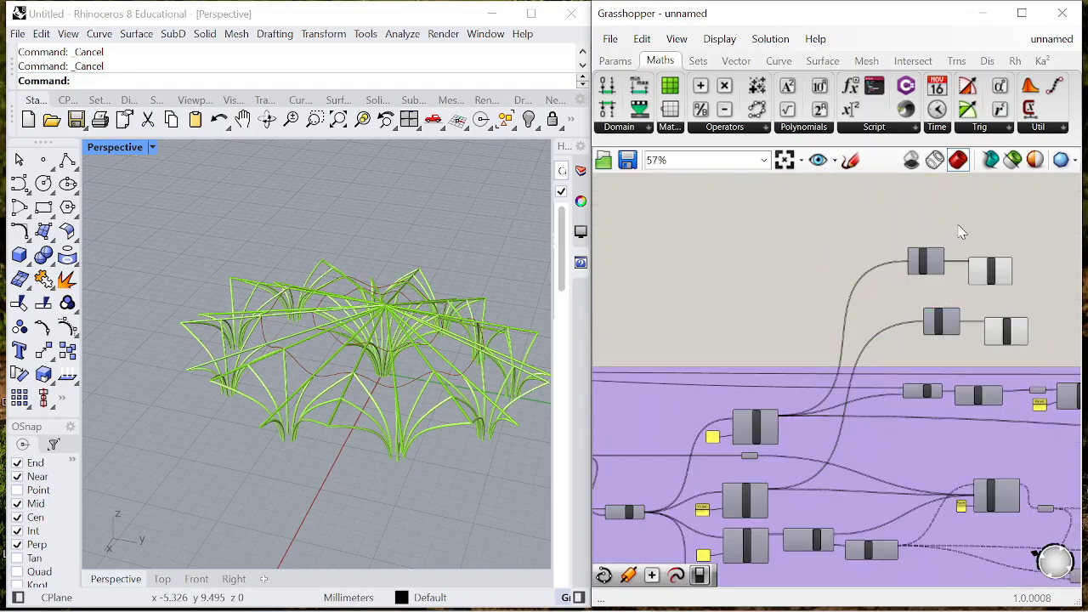
- Duplicate the upper Flip Matrix and Interpolate pair and connect the Weave points to the copied Flip Matrix's Data input
scroll(950, 228, up, 1)
drag(903, 232, 1026, 298)
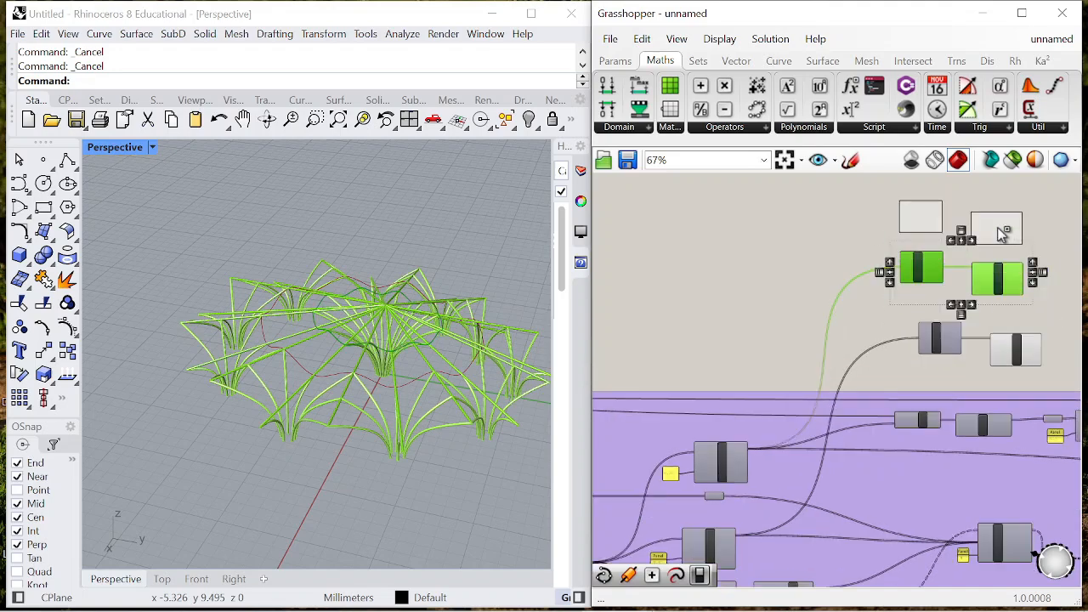
scroll(1000, 286, down, 3)
scroll(710, 388, up, 6)
scroll(710, 391, down, 1)
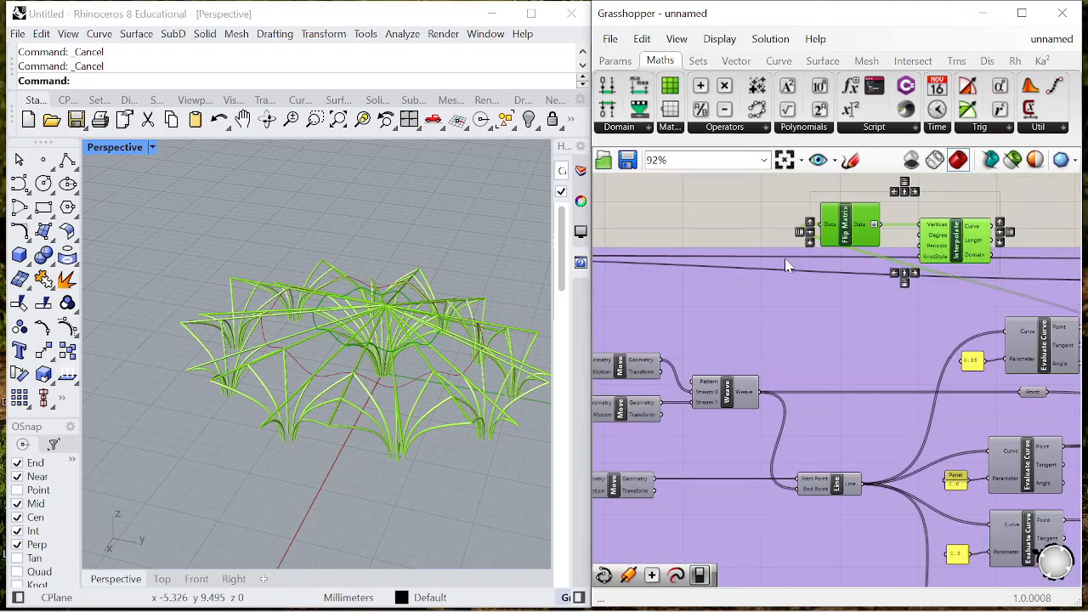
scroll(773, 290, up, 1)
scroll(792, 298, down, 7)
scroll(818, 288, up, 2)
drag(809, 274, 999, 179)
- Place the newly connected Flip Matrix and Interpolate pair directly above the other two pairs
scroll(915, 243, down, 4)
scroll(985, 196, up, 9)
drag(824, 274, 863, 254)
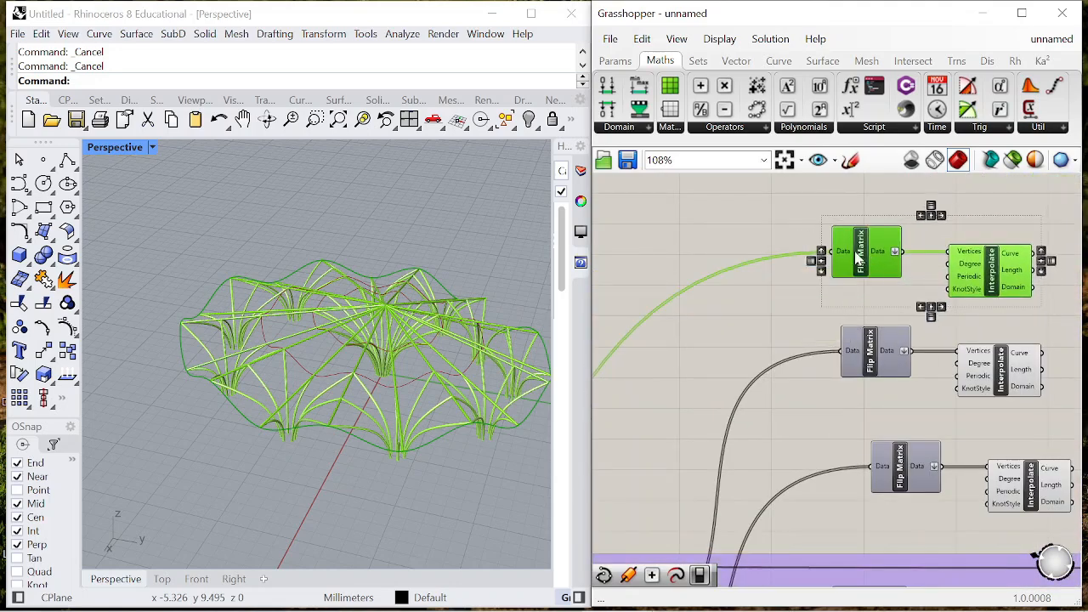
click(834, 204)
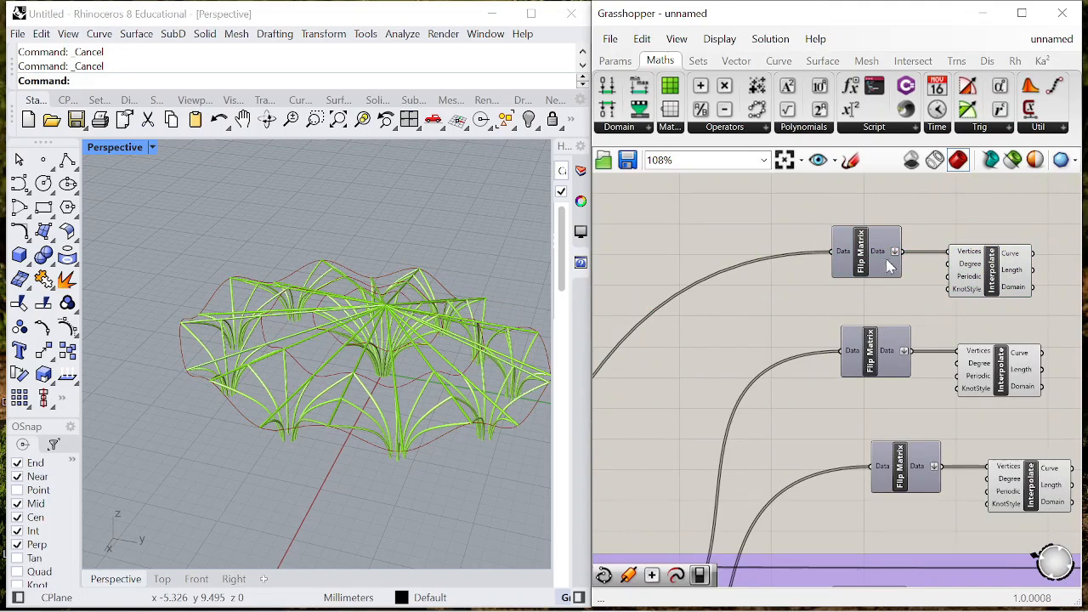
- Check which ring curve each of the three Interpolate components produces in the Rhino viewport
click(1023, 372)
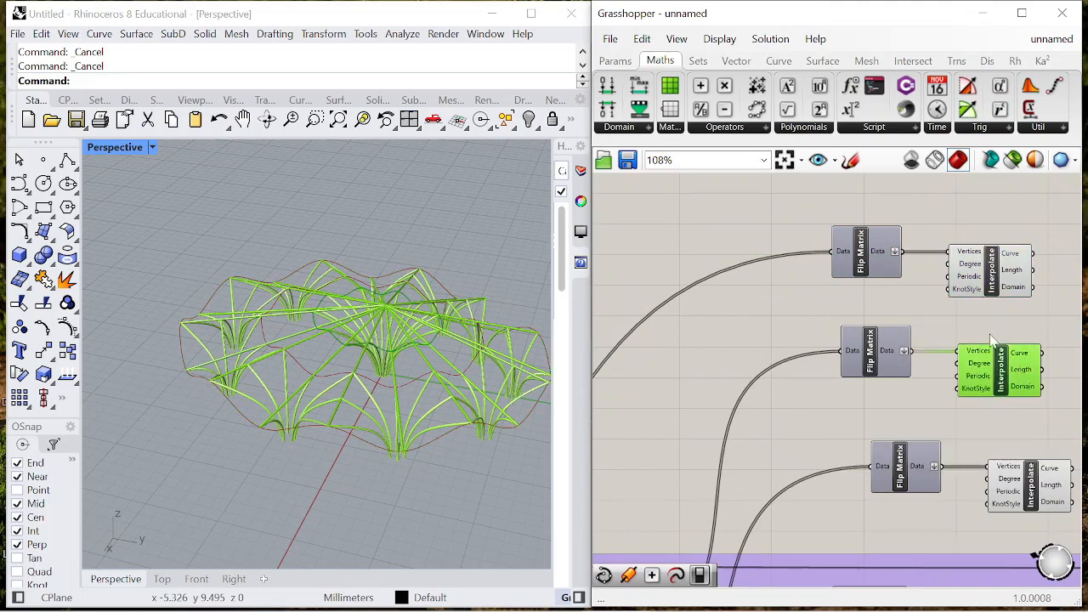
click(983, 291)
scroll(970, 331, down, 3)
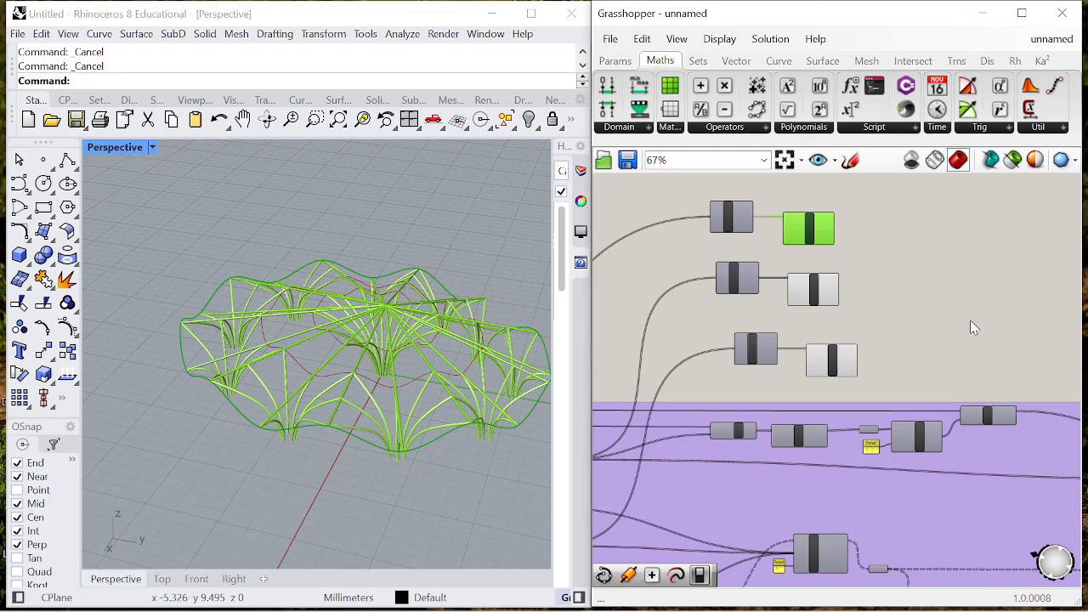
scroll(836, 205, up, 3)
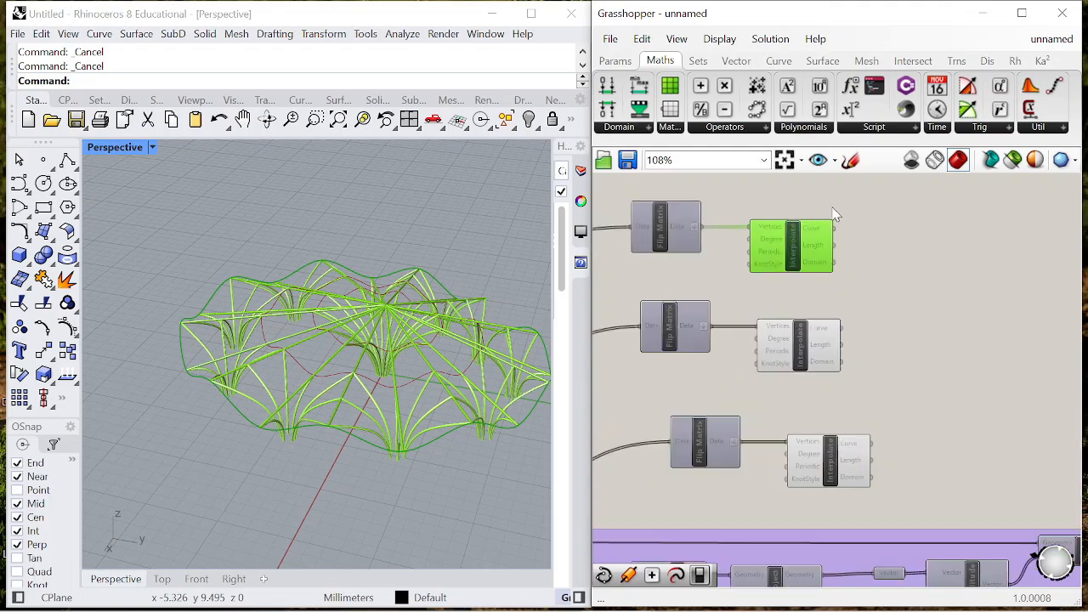
click(818, 349)
click(837, 483)
click(816, 344)
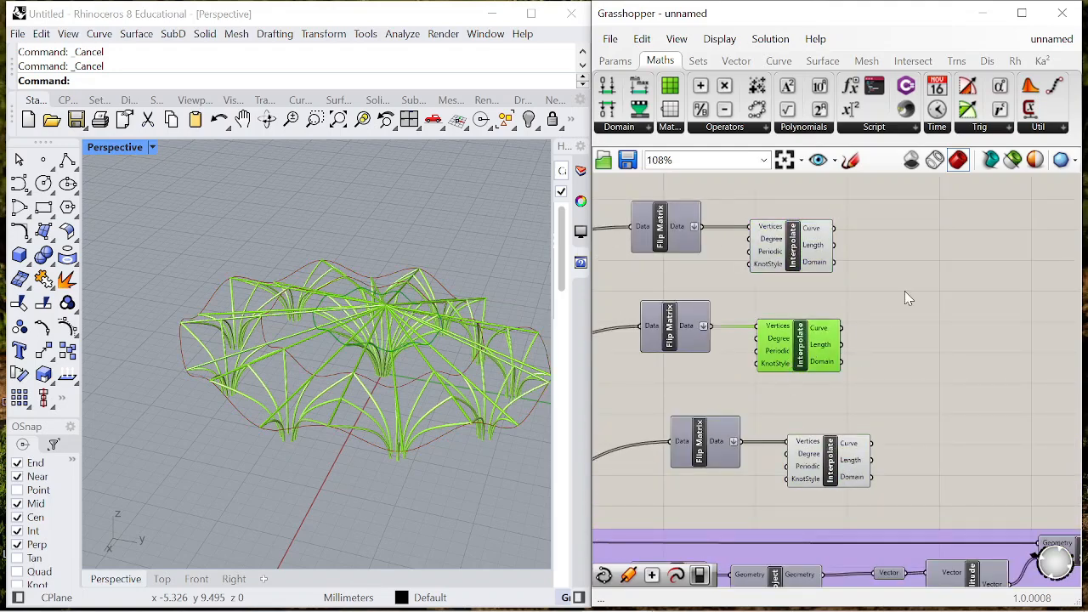
- Add a Move component and connect the Curve outputs of all three Interpolate components to its Geometry input
double_click(908, 285)
text(move)
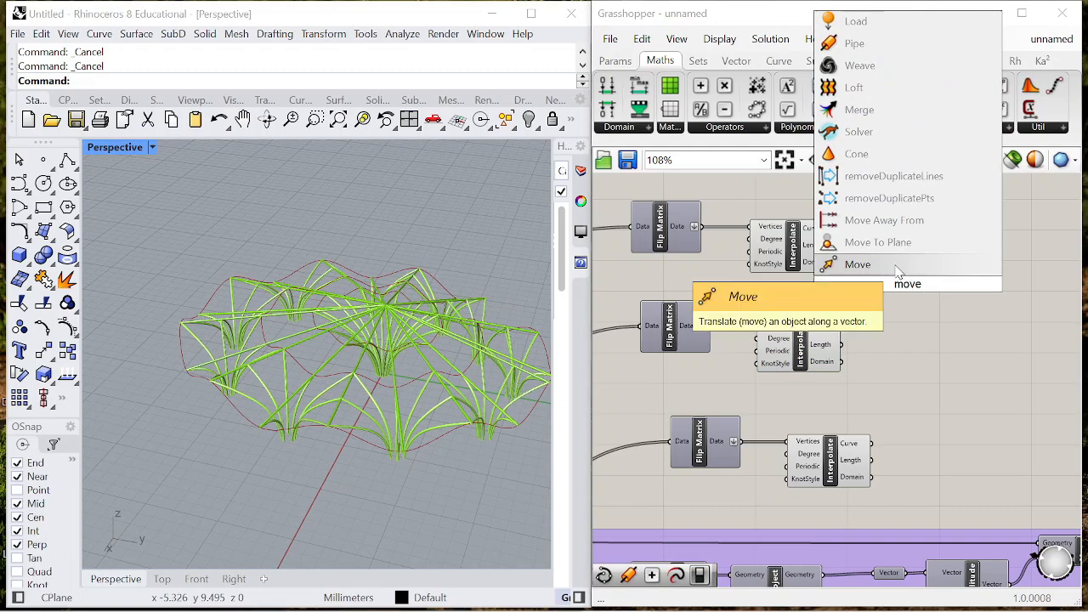
key(Return)
scroll(821, 247, up, 3)
drag(844, 293, 853, 304)
drag(888, 316, 954, 317)
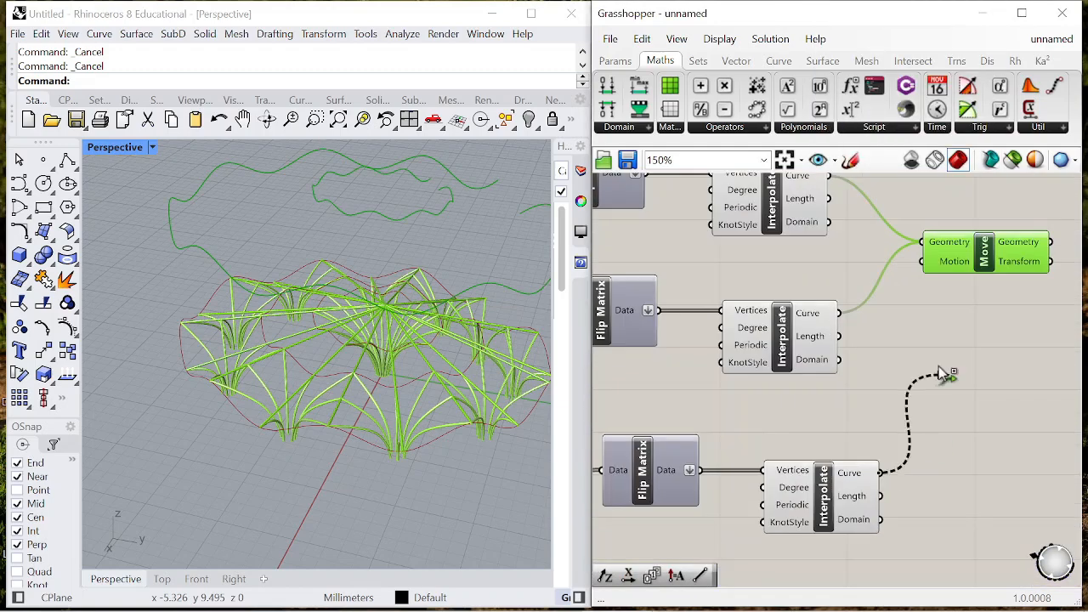
scroll(884, 304, down, 3)
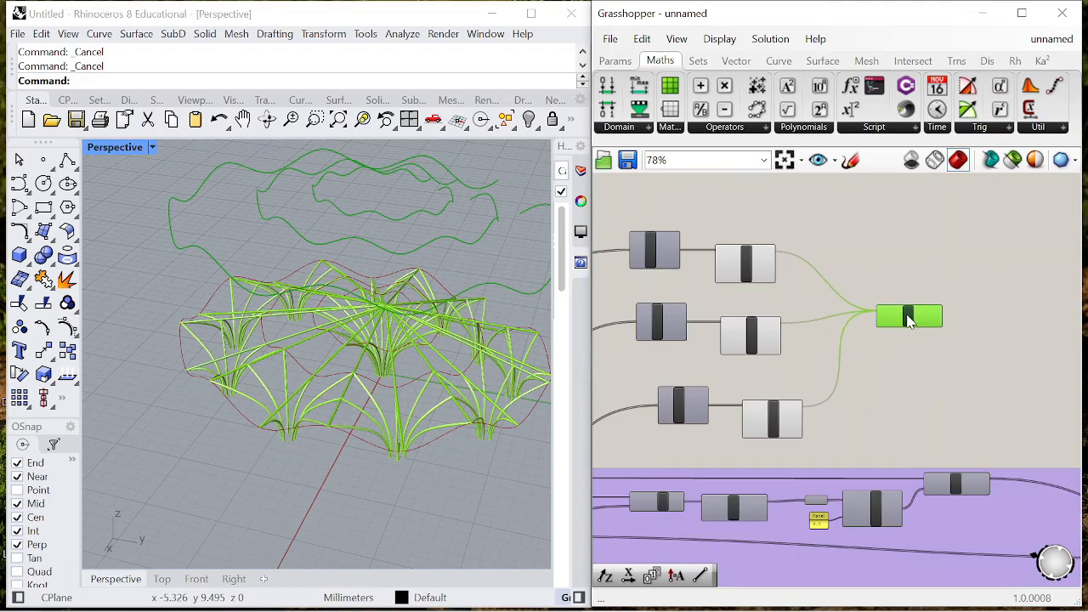
- Add a Unit Z component and connect its Unit vector output to Move's Motion input
double_click(892, 375)
text(unit z)
key(Return)
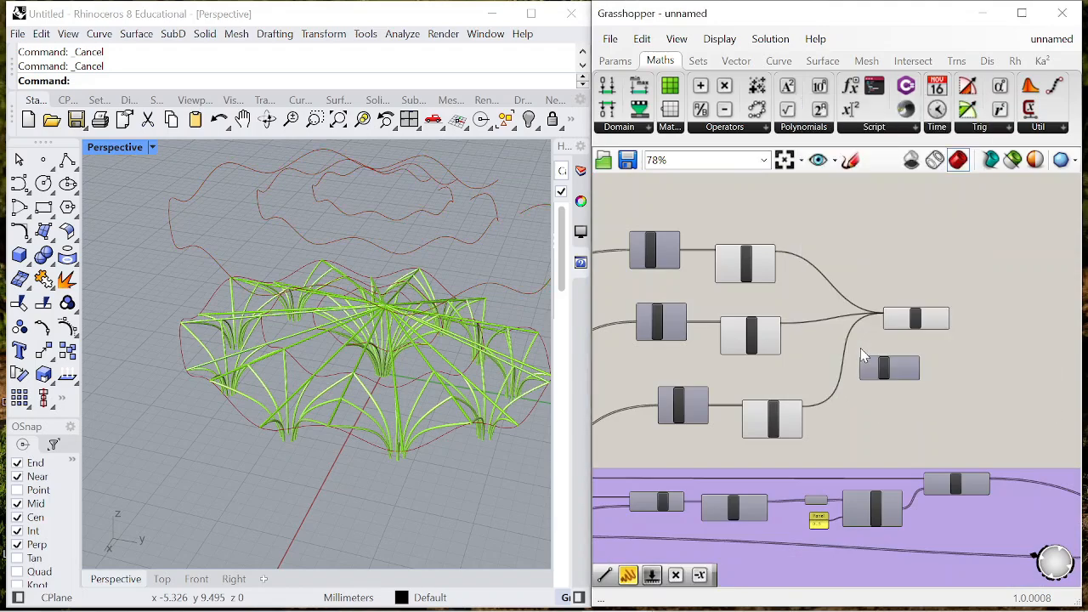
scroll(861, 348, up, 3)
drag(858, 325, 853, 311)
scroll(876, 323, down, 3)
scroll(899, 318, up, 4)
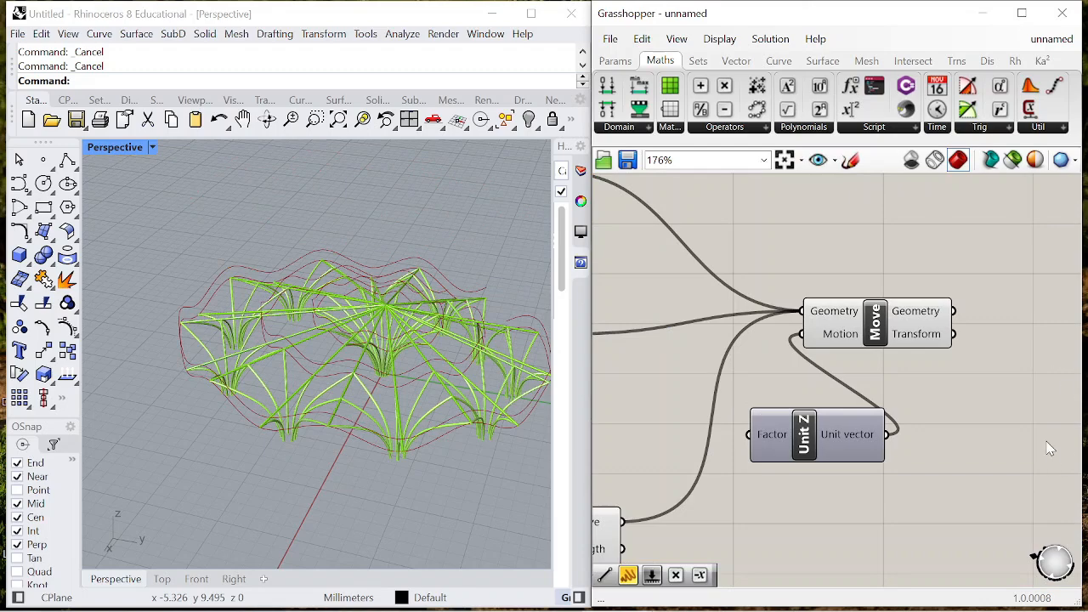
scroll(1048, 455, down, 3)
scroll(903, 357, up, 3)
- Reposition Unit Z above the Move component and feed its Factor input from a new panel containing 0.16
drag(982, 432, 995, 293)
drag(953, 531, 846, 208)
scroll(924, 366, down, 3)
scroll(812, 285, up, 3)
click(806, 284)
double_click(806, 284)
text("0)
text(.1)
key(Return)
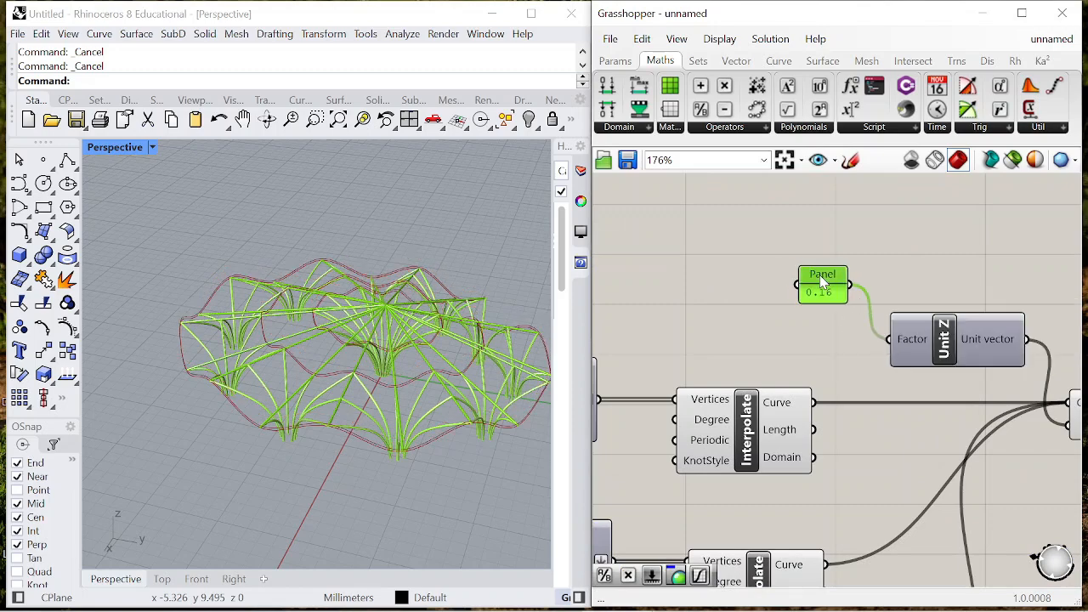
- Add a Pipe component after Move and connect Move's Geometry output to its Curve input
scroll(823, 283, down, 3)
scroll(1010, 357, up, 2)
double_click(1009, 352)
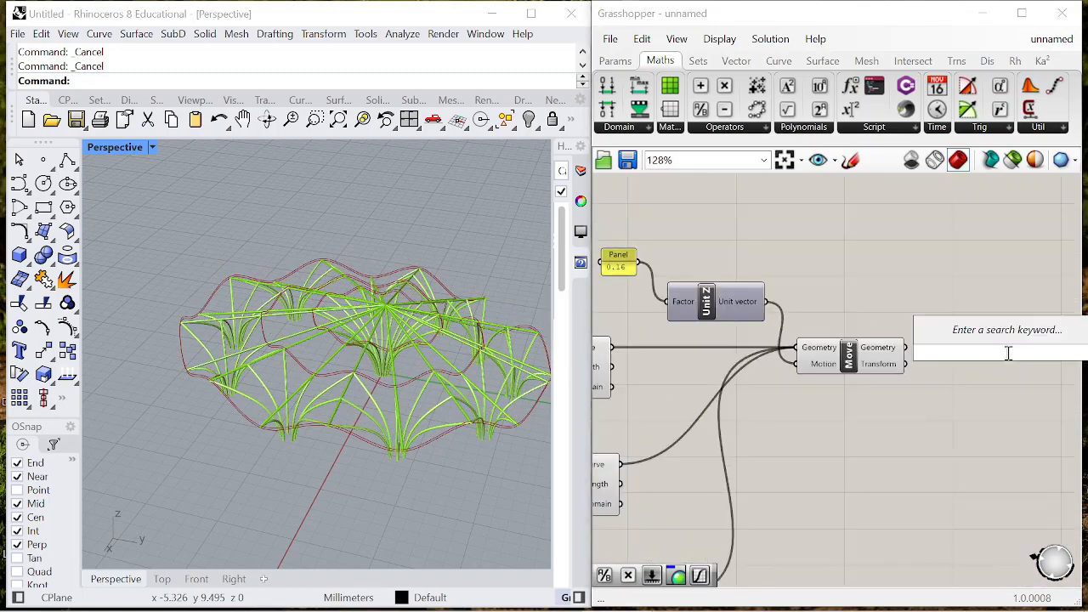
text(pipe)
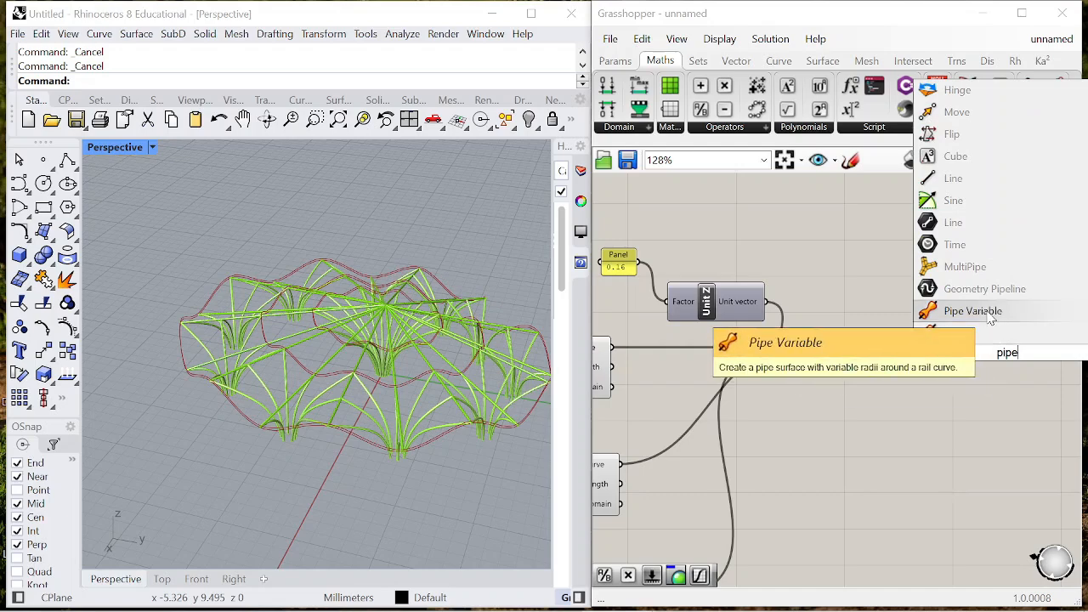
click(954, 337)
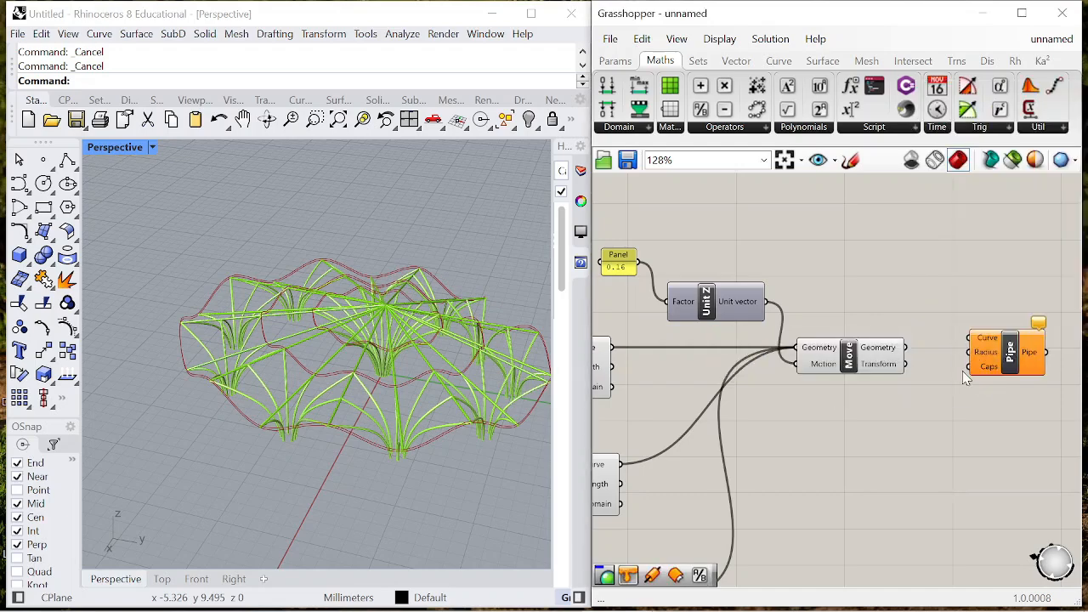
drag(980, 340, 978, 339)
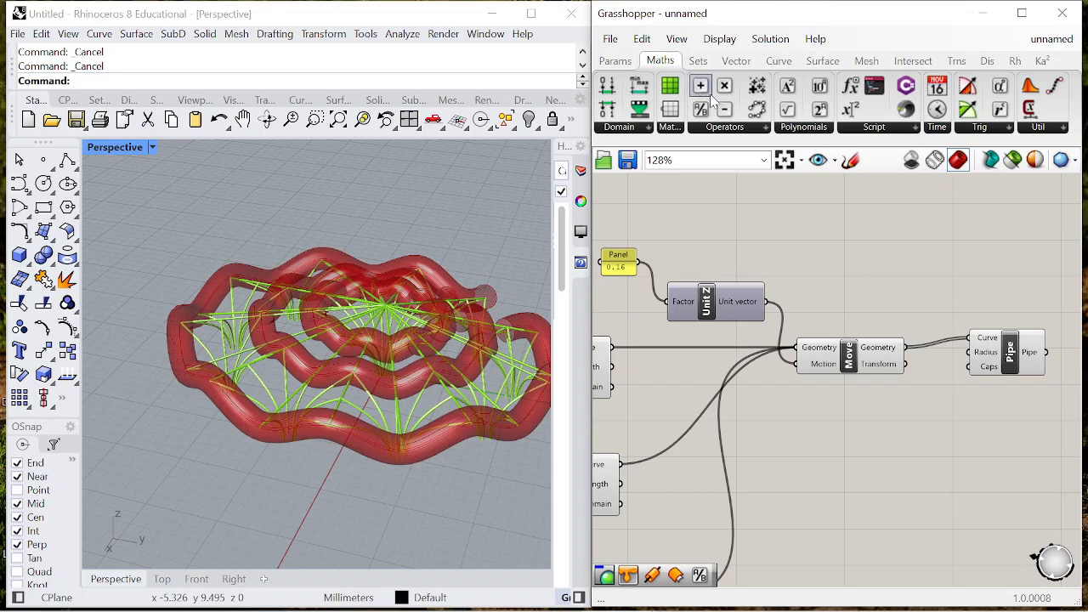
- Add a Division component that divides the 0.16 panel by a new panel of 2, and connect its Result to Pipe's Radius
drag(705, 113, 883, 287)
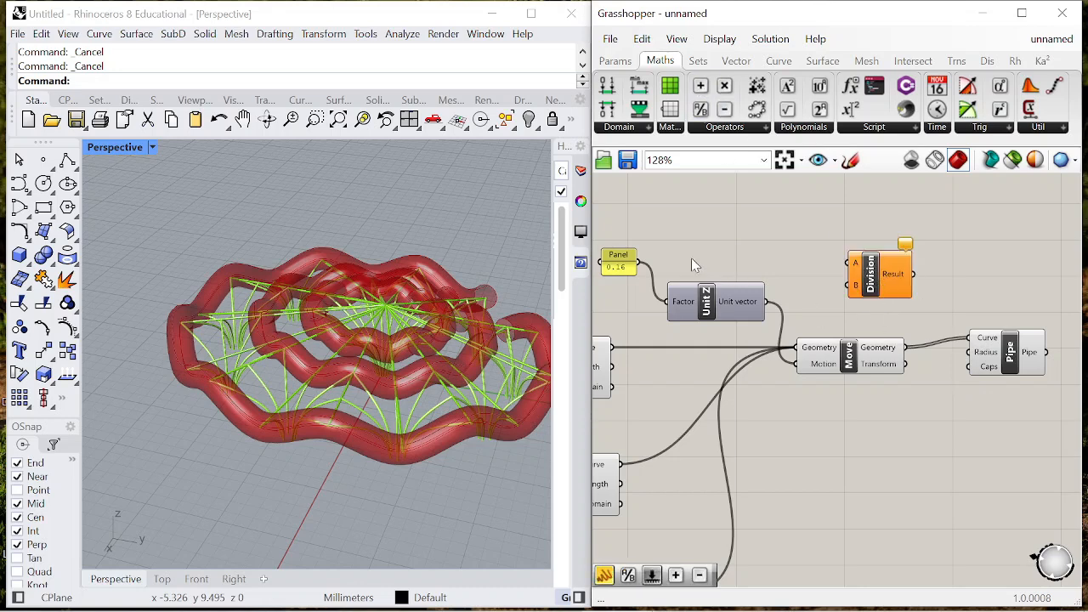
double_click(824, 285)
text("2)
key(Return)
scroll(829, 283, up, 2)
drag(840, 276, 856, 287)
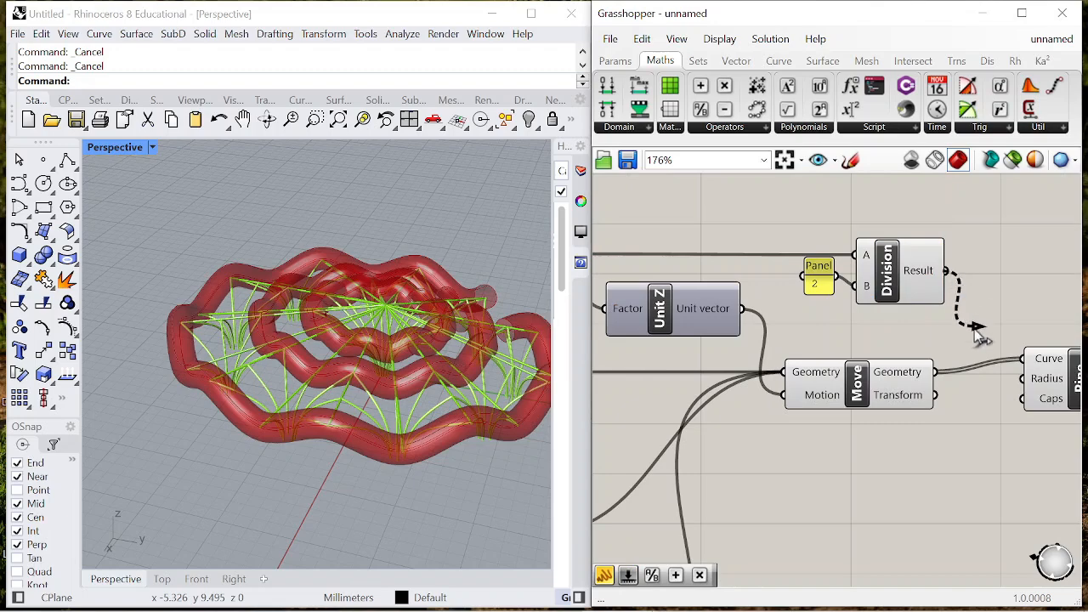
drag(945, 270, 1025, 381)
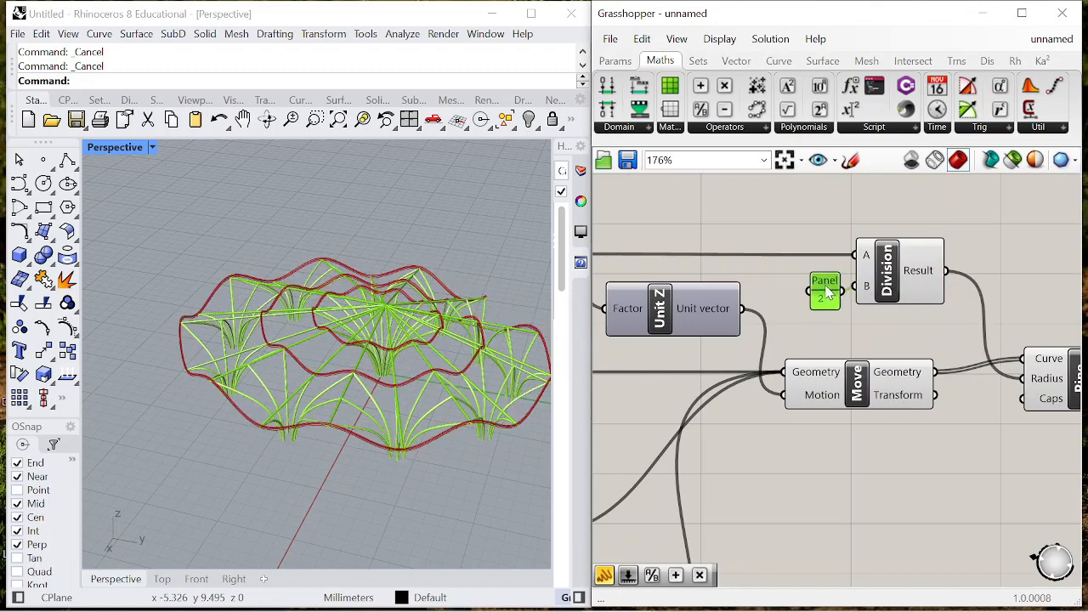
- Turn off the preview of the Division and Move components
scroll(834, 273, down, 1)
click(863, 271)
right_click(800, 202)
click(855, 232)
scroll(948, 238, down, 4)
scroll(891, 307, up, 3)
click(891, 309)
right_click(868, 344)
click(915, 387)
- Turn off the preview of the three Interpolate components that feed Move
scroll(915, 383, down, 4)
scroll(822, 462, up, 3)
drag(812, 506, 651, 243)
right_click(659, 222)
click(719, 250)
click(773, 300)
scroll(778, 292, down, 6)
scroll(836, 294, up, 5)
click(840, 283)
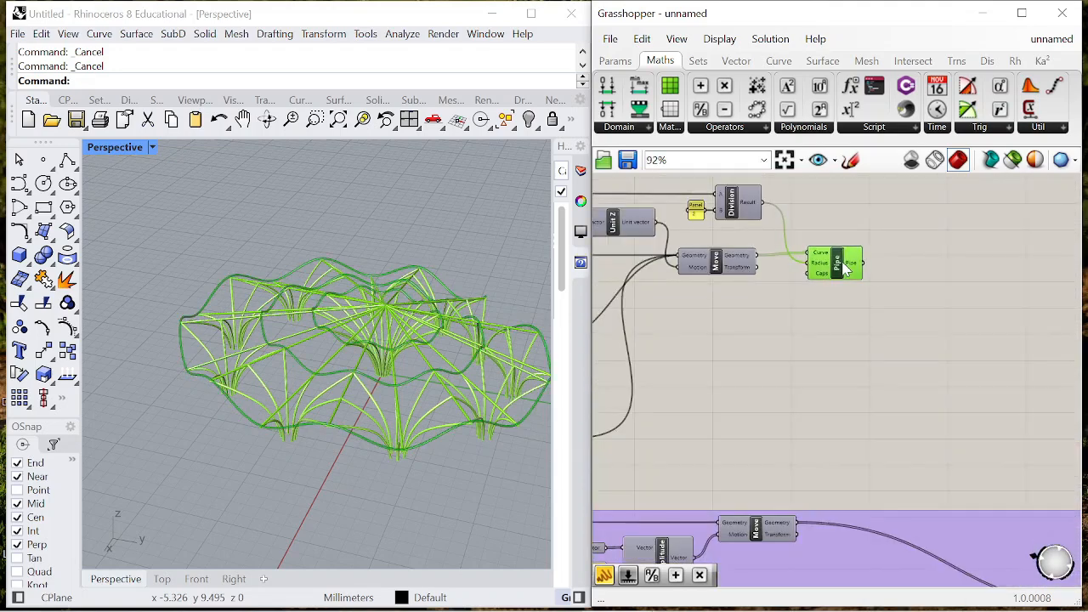
- Duplicate the existing Custom Preview beside the new ring Pipe and connect the Pipe output to its Geometry input
scroll(893, 296, down, 10)
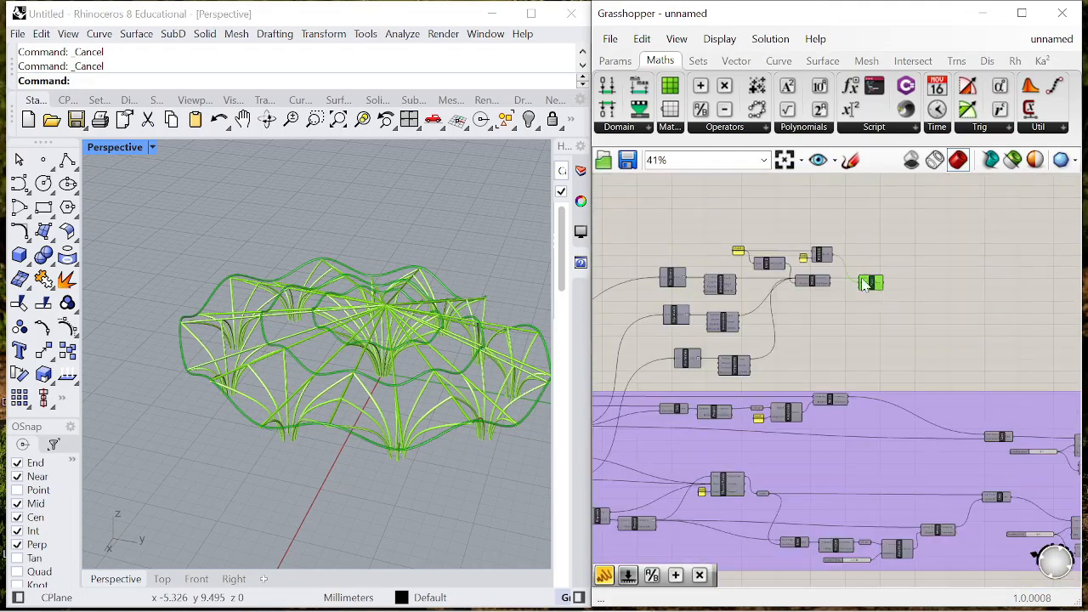
right_drag(869, 310, 713, 276)
scroll(970, 337, up, 11)
click(991, 358)
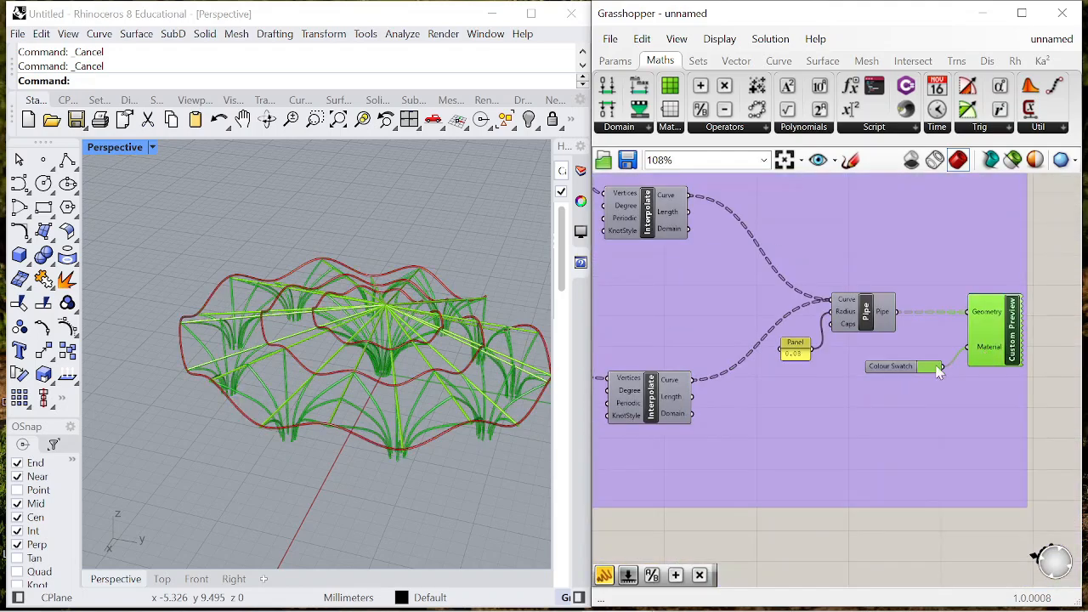
scroll(915, 374, down, 5)
alt+drag(876, 308, 869, 258)
scroll(953, 287, down, 5)
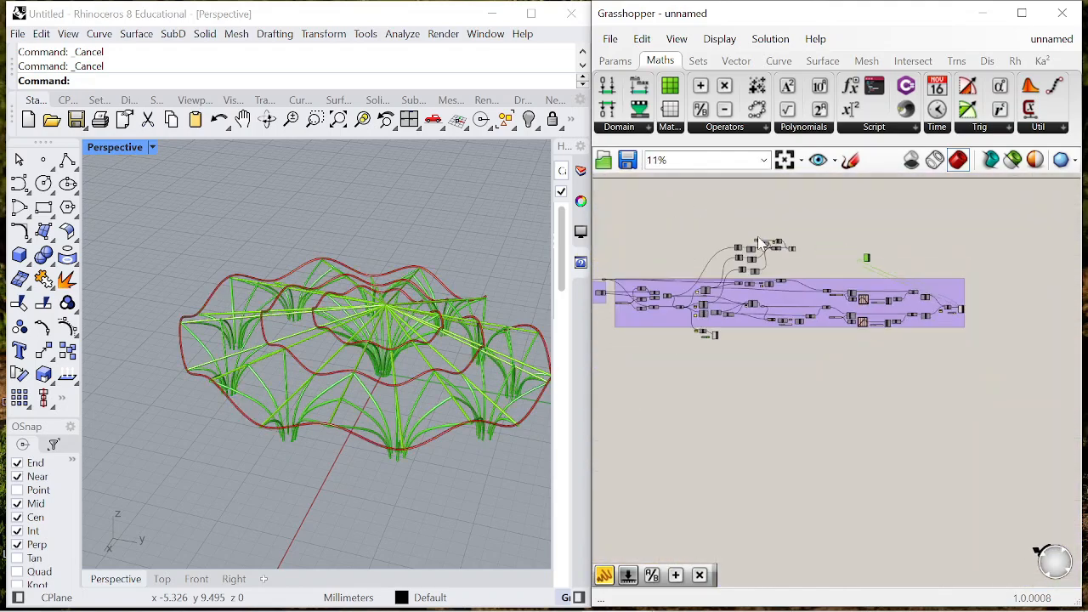
scroll(851, 257, up, 4)
scroll(763, 246, up, 7)
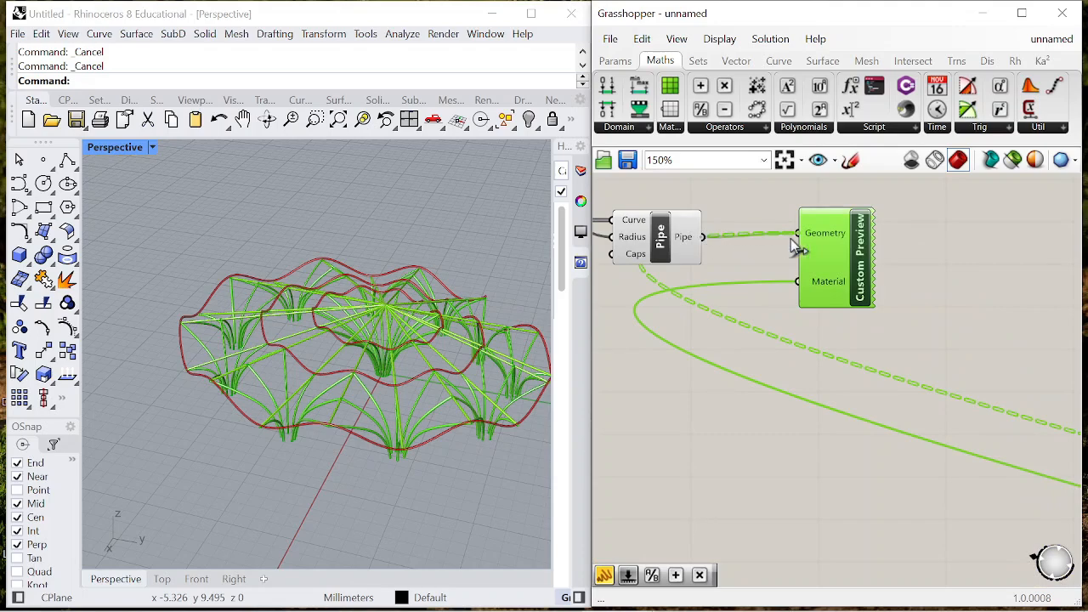
- Duplicate the green Colour Swatch and place the copy beside the ring pipe's Custom Preview
scroll(925, 311, down, 8)
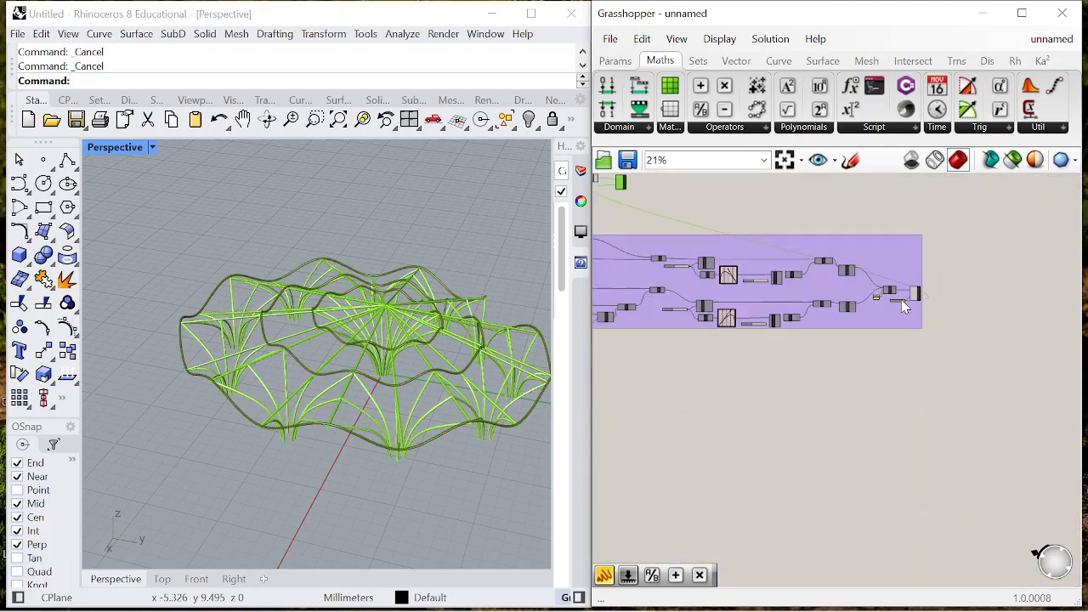
scroll(899, 300, up, 8)
click(887, 312)
scroll(888, 312, down, 5)
scroll(888, 306, up, 5)
alt+drag(887, 325, 658, 208)
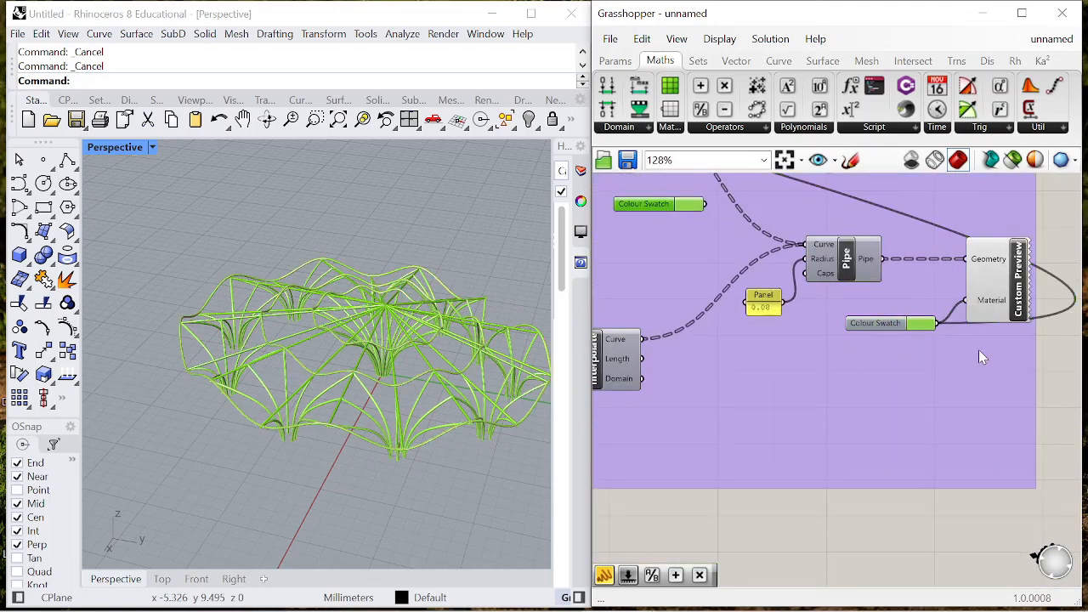
scroll(954, 338, down, 6)
scroll(915, 322, up, 2)
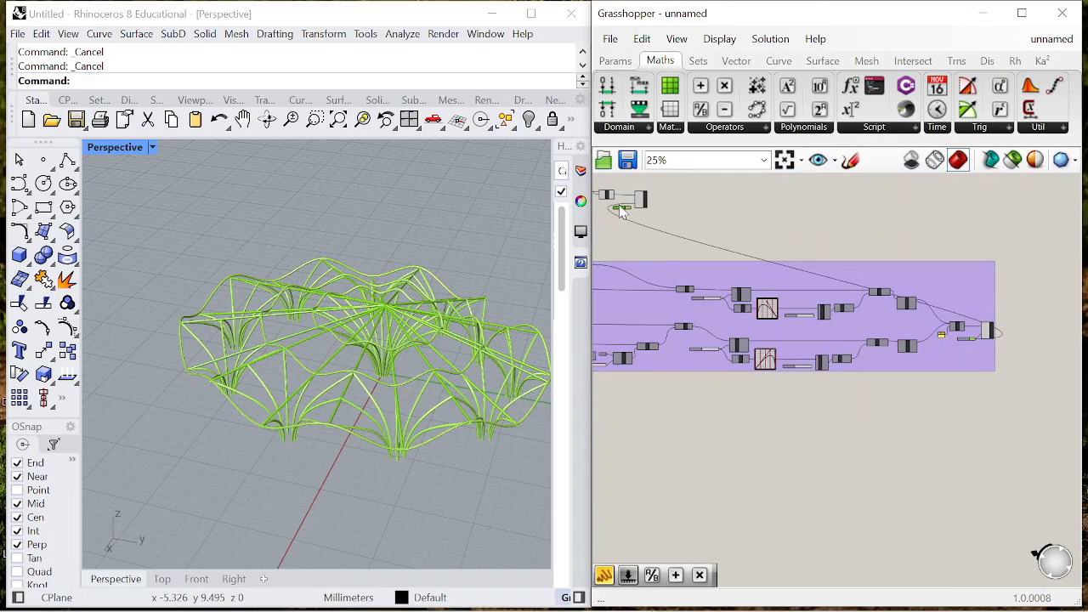
- Add a Boolean Toggle below the top Flip Matrix and connect it to the top Interpolate's Periodic input
scroll(651, 258, up, 9)
right_drag(387, 348, 480, 416)
scroll(850, 297, down, 6)
scroll(884, 255, up, 4)
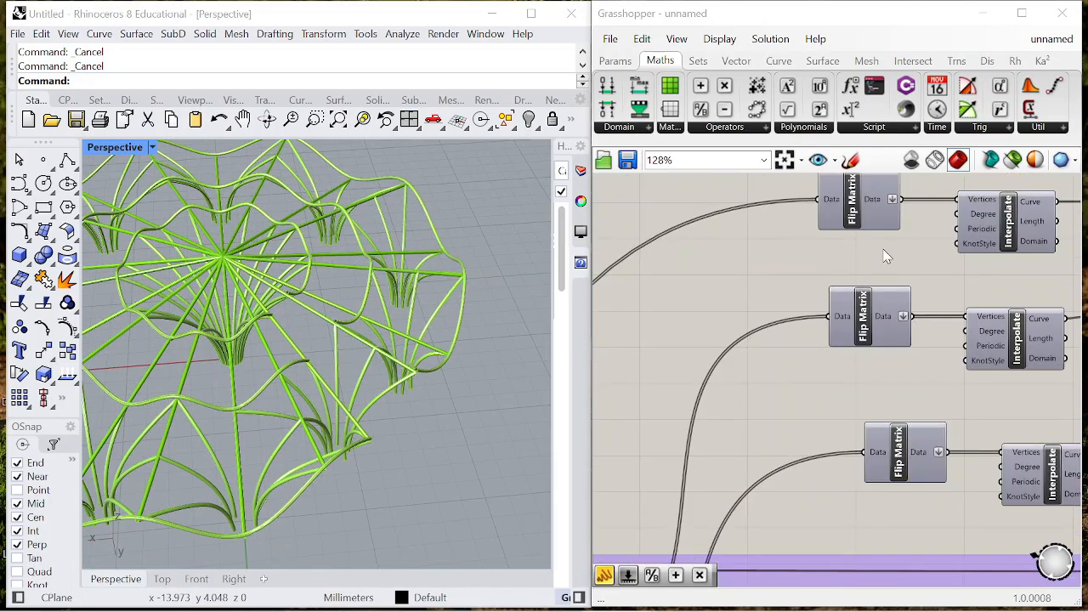
double_click(884, 255)
text(boole)
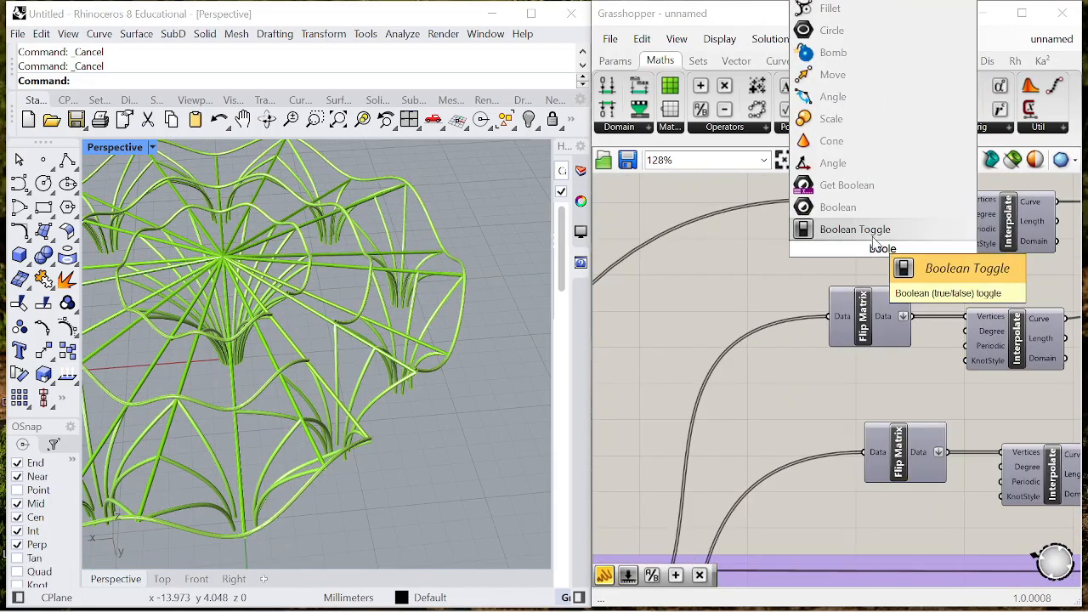
click(952, 264)
scroll(957, 259, up, 2)
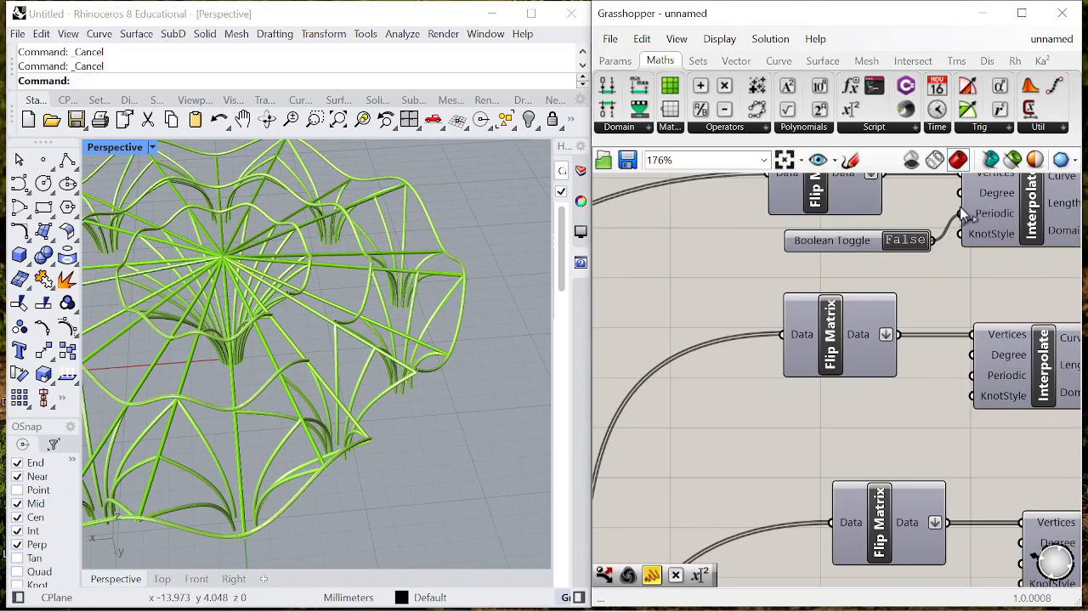
- Set the Boolean Toggle to True and connect it to the second Interpolate's Periodic input and the third Interpolate's Degree input
scroll(903, 245, down, 2)
drag(850, 214, 850, 291)
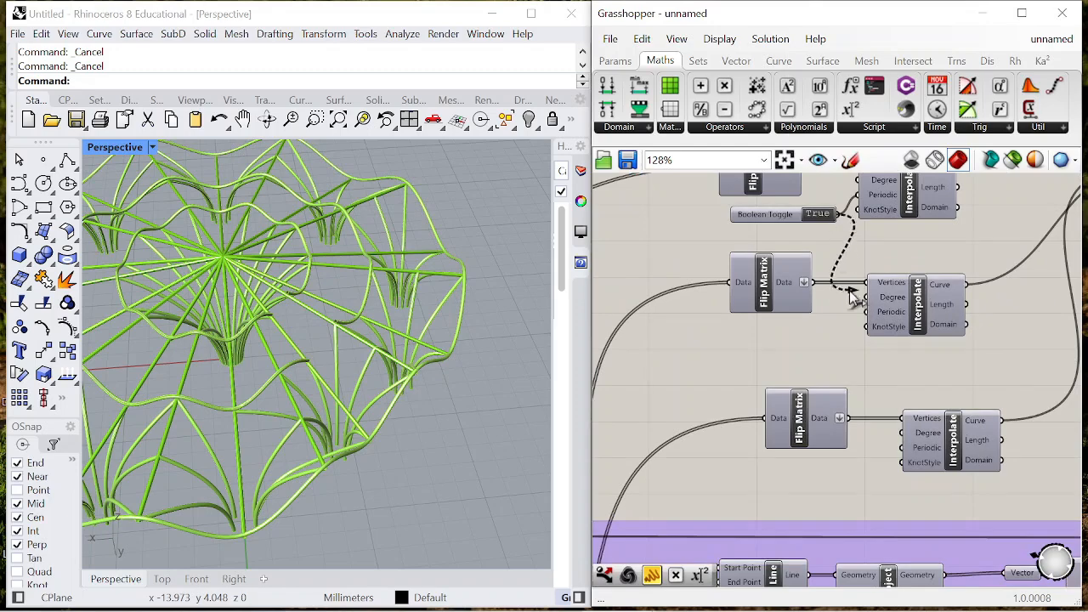
drag(900, 436, 901, 434)
scroll(903, 425, down, 1)
right_drag(925, 349, 874, 355)
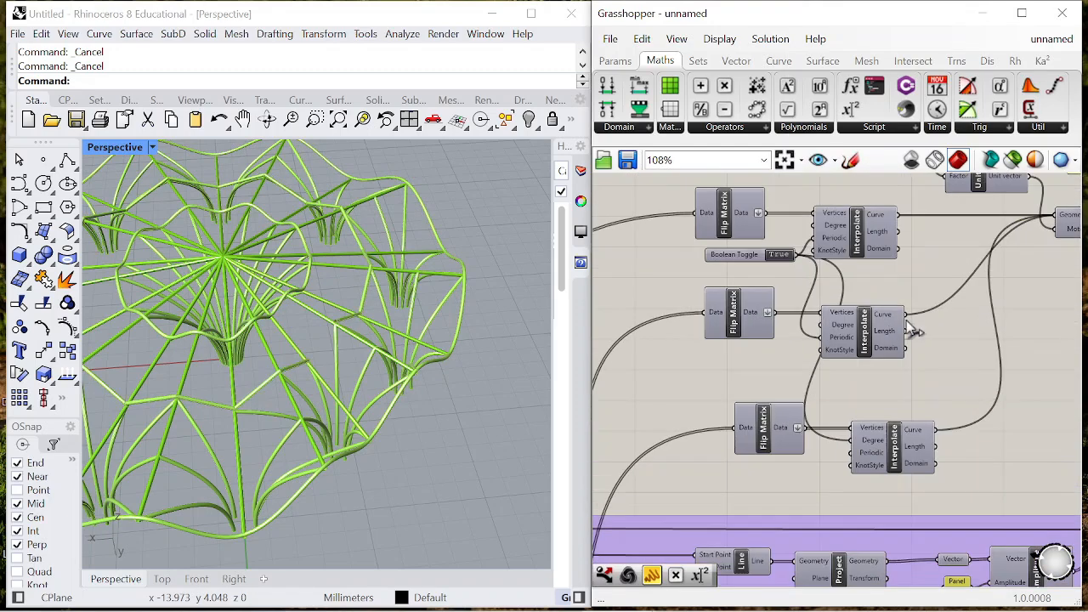
- Rearrange the second and third Interpolate components, their Flip Matrix components and the Boolean Toggle to space out the ring wiring
drag(880, 339, 929, 338)
drag(905, 448, 972, 443)
drag(730, 255, 708, 365)
drag(774, 430, 789, 425)
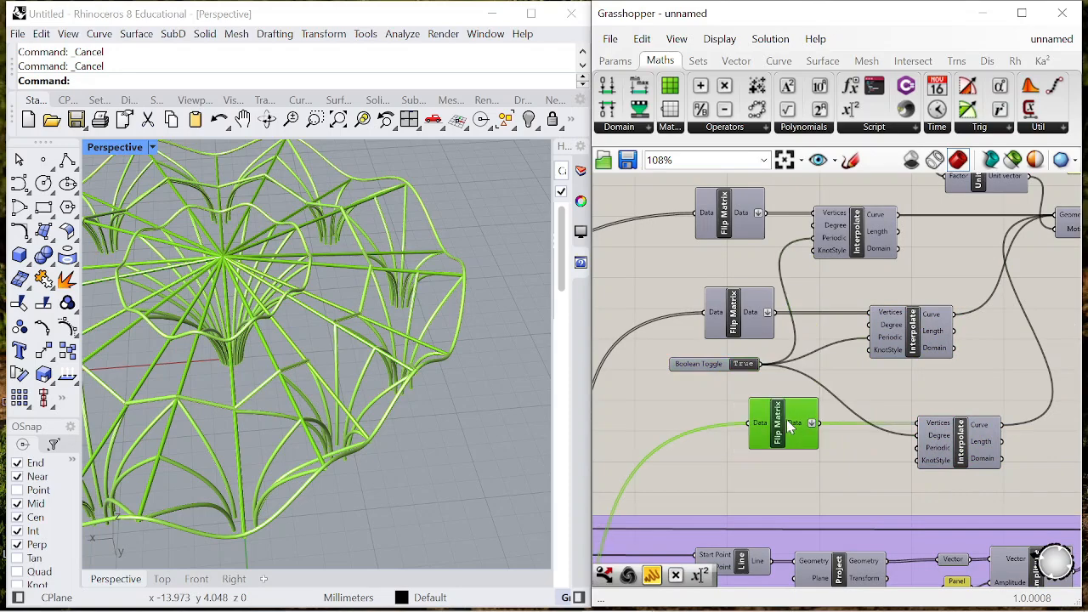
drag(745, 317, 718, 314)
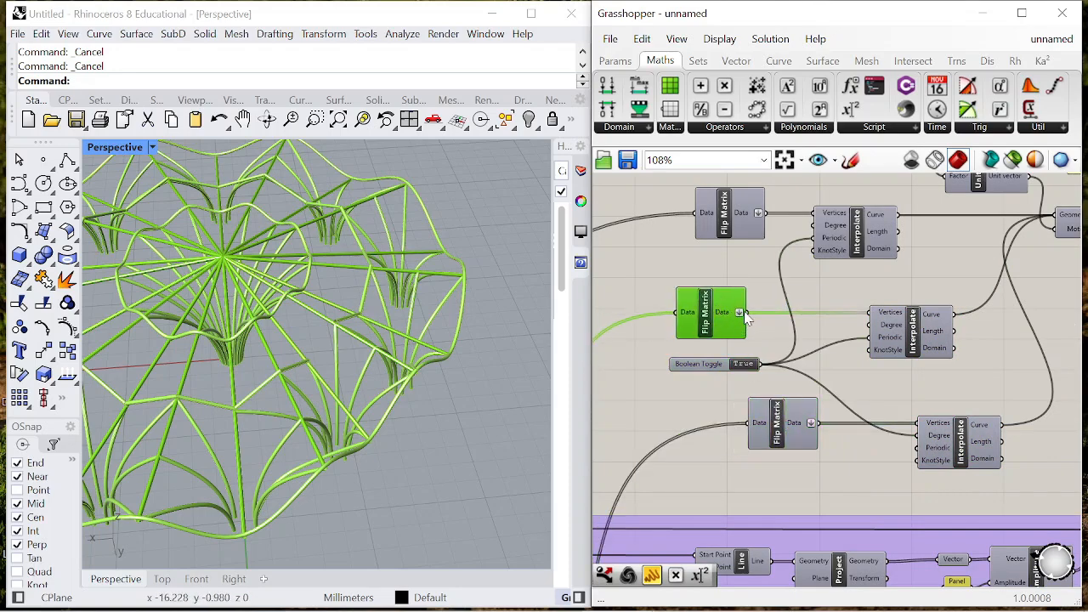
- Connect the Boolean Toggle to the third Interpolate's Periodic input and disconnect it from the Degree input
scroll(762, 302, down, 3)
scroll(778, 262, up, 4)
scroll(821, 286, down, 3)
scroll(884, 260, down, 3)
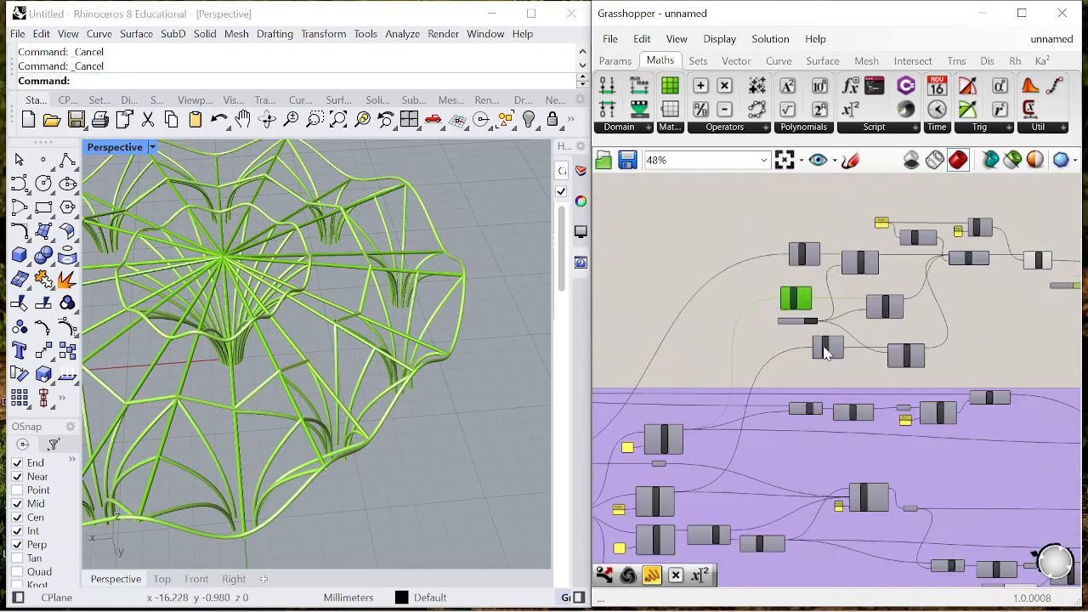
scroll(824, 350, up, 1)
mouse_move(364, 335)
right_down()
mouse_move(299, 335)
mouse_move(321, 350)
mouse_move(357, 345)
right_up()
scroll(756, 279, up, 3)
scroll(756, 279, down, 4)
scroll(886, 311, up, 5)
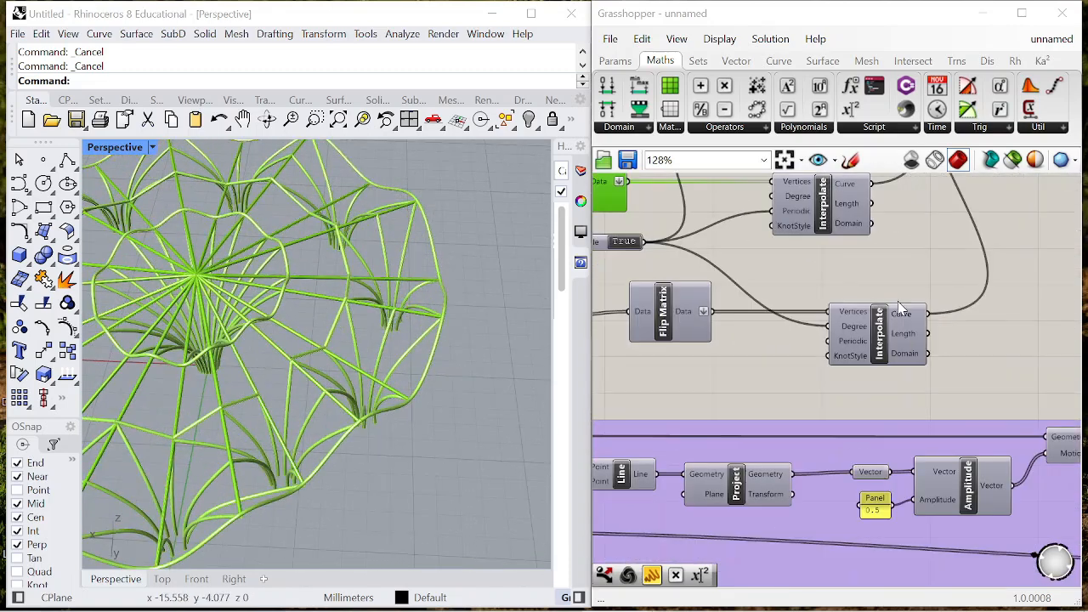
scroll(856, 338, up, 1)
right_click(856, 338)
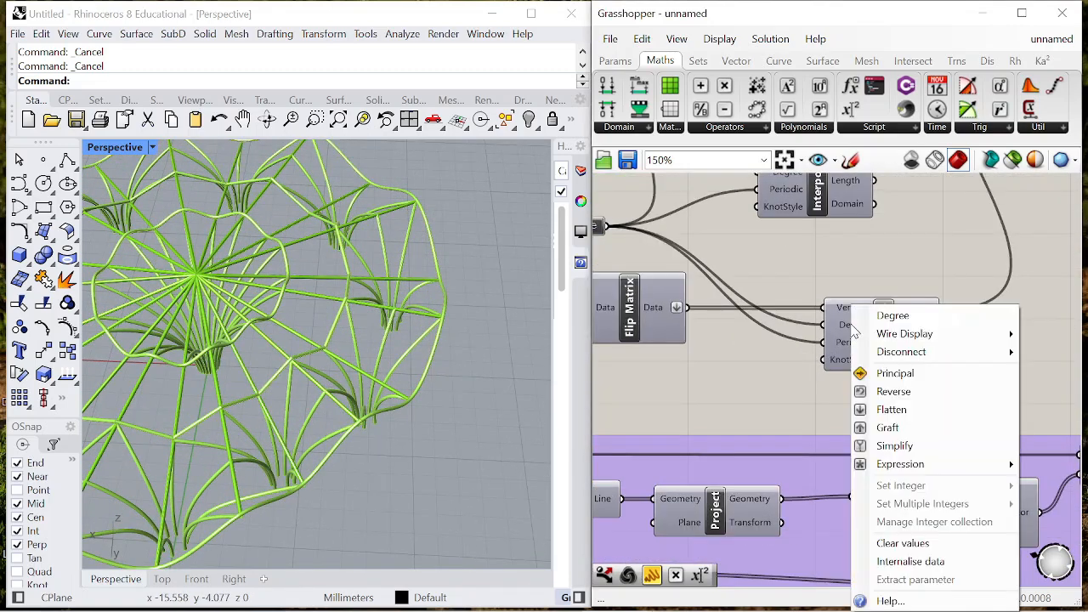
mouse_move(924, 352)
click(765, 352)
- Turn off the preview of the ring Pipe component
scroll(434, 356, down, 5)
right_drag(332, 352, 398, 304)
scroll(922, 272, down, 8)
scroll(883, 271, up, 6)
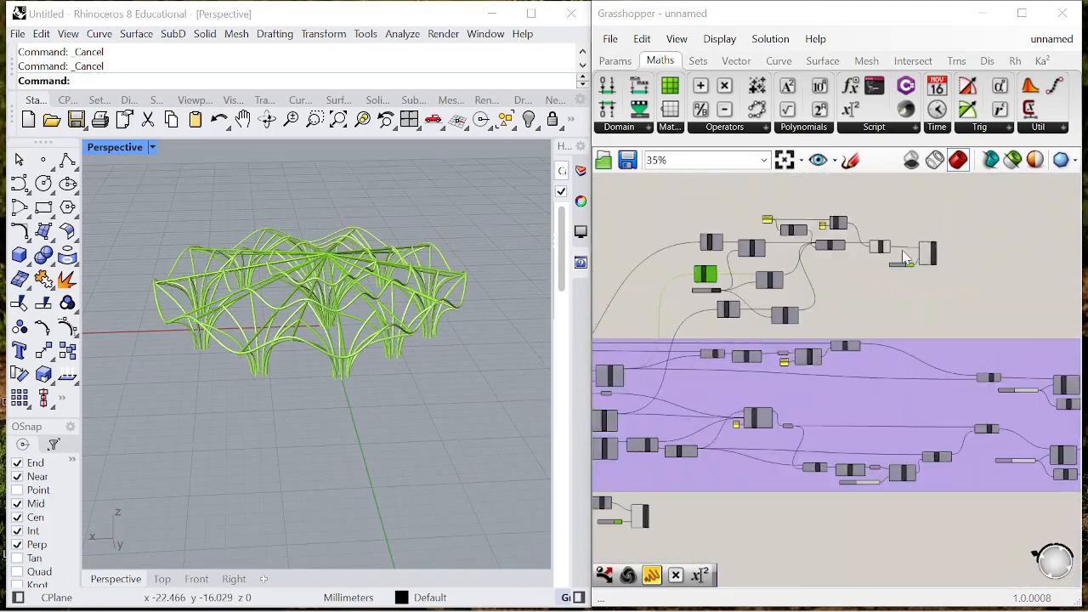
right_click(762, 303)
click(807, 328)
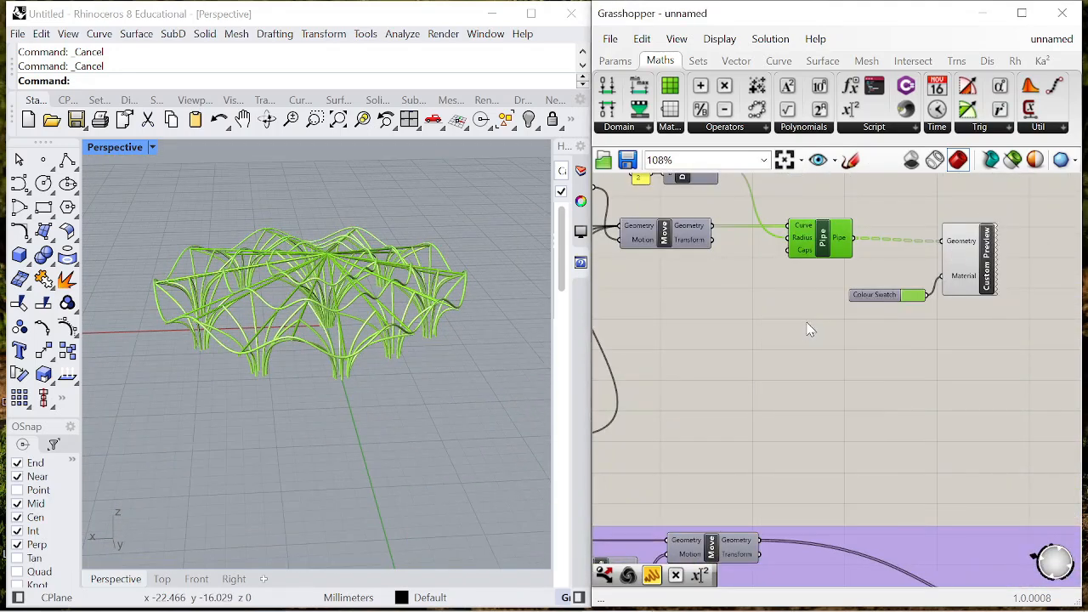
- Group all the ring components, from the Flip Matrix components through to the Custom Preview and Colour Swatch
scroll(943, 339, down, 5)
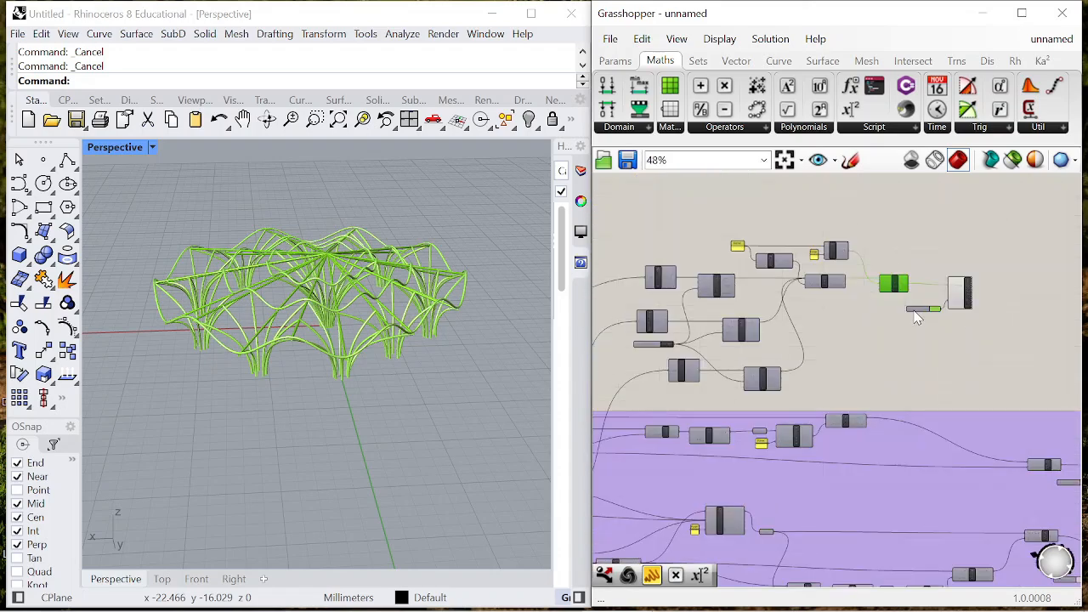
drag(942, 334, 1005, 337)
right_click(979, 227)
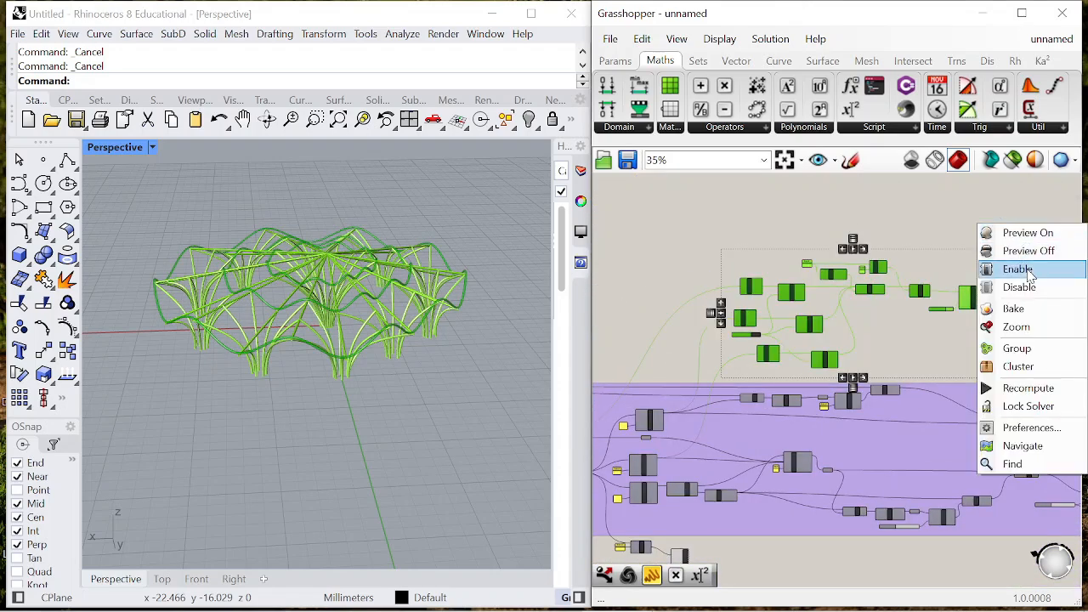
click(1018, 349)
- Inspect the canopy from several angles and set the Perspective viewport's display mode to Rendered
right_drag(400, 280, 301, 281)
scroll(348, 335, up, 4)
scroll(301, 281, up, 5)
right_drag(405, 325, 355, 289)
scroll(420, 303, down, 6)
right_drag(420, 304, 344, 261)
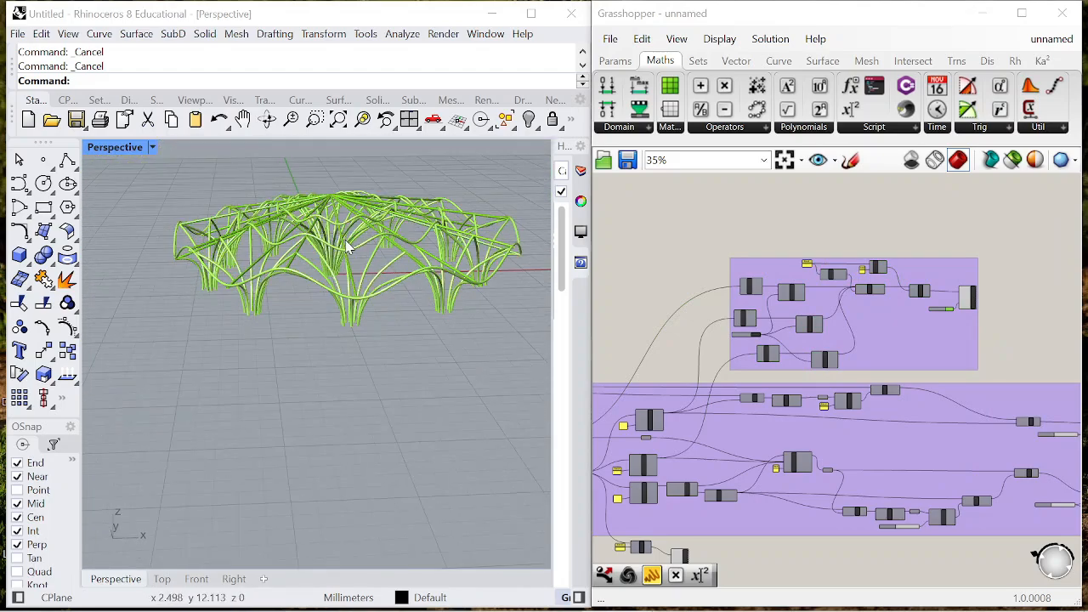
click(73, 37)
click(155, 391)
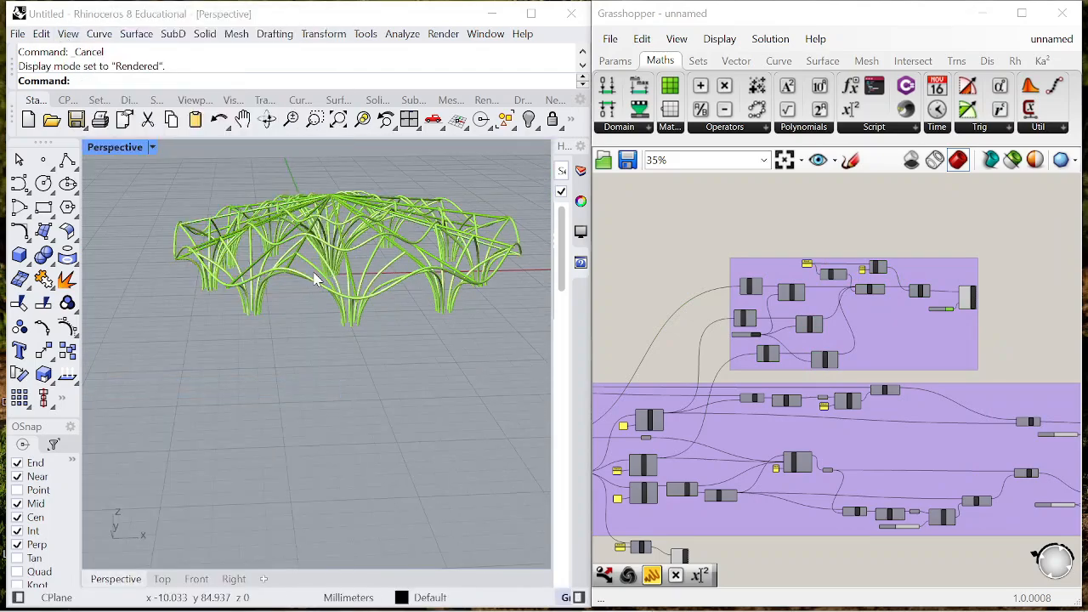
- Set the Ellipse's Radius 1 to 8 and Radius 2 to 6, and the slider feeding Multiplication A to 6
right_drag(407, 189, 331, 315)
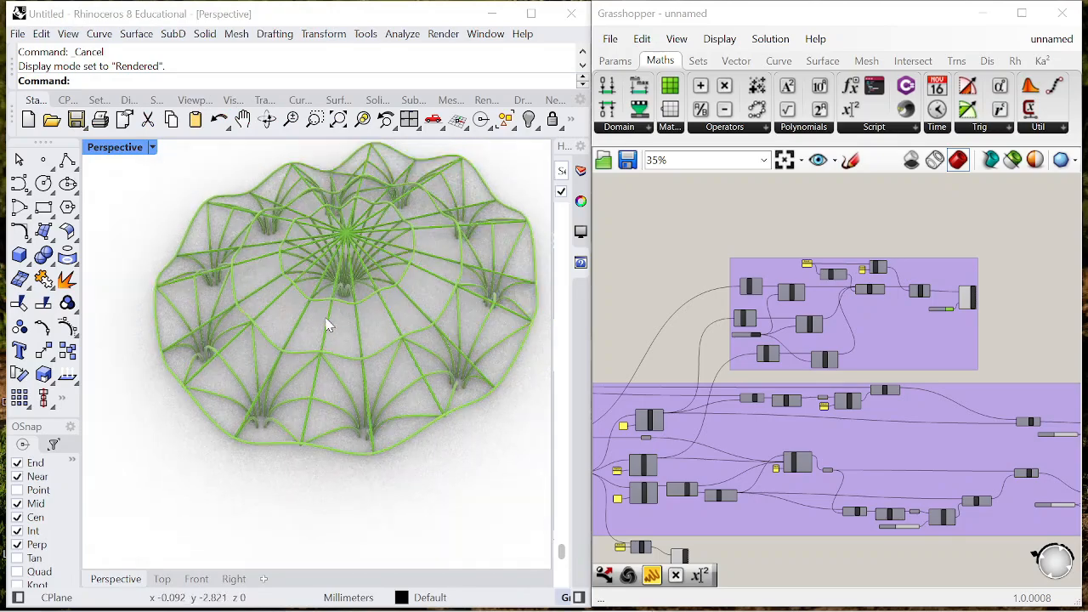
mouse_move(370, 201)
right_down()
mouse_move(380, 241)
mouse_move(369, 210)
right_up()
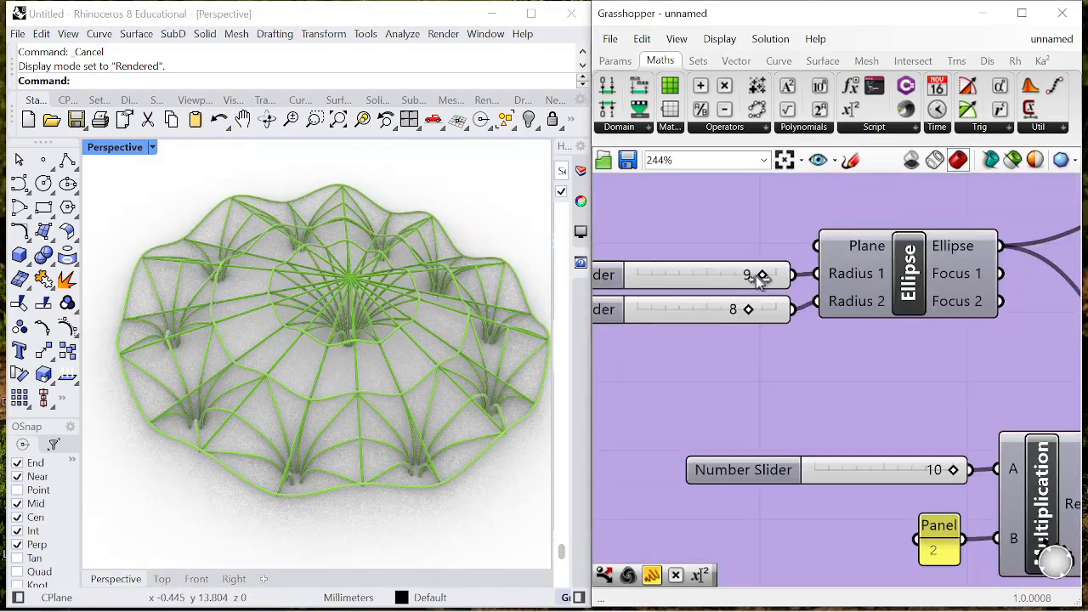
drag(740, 311, 748, 281)
right_drag(451, 433, 382, 321)
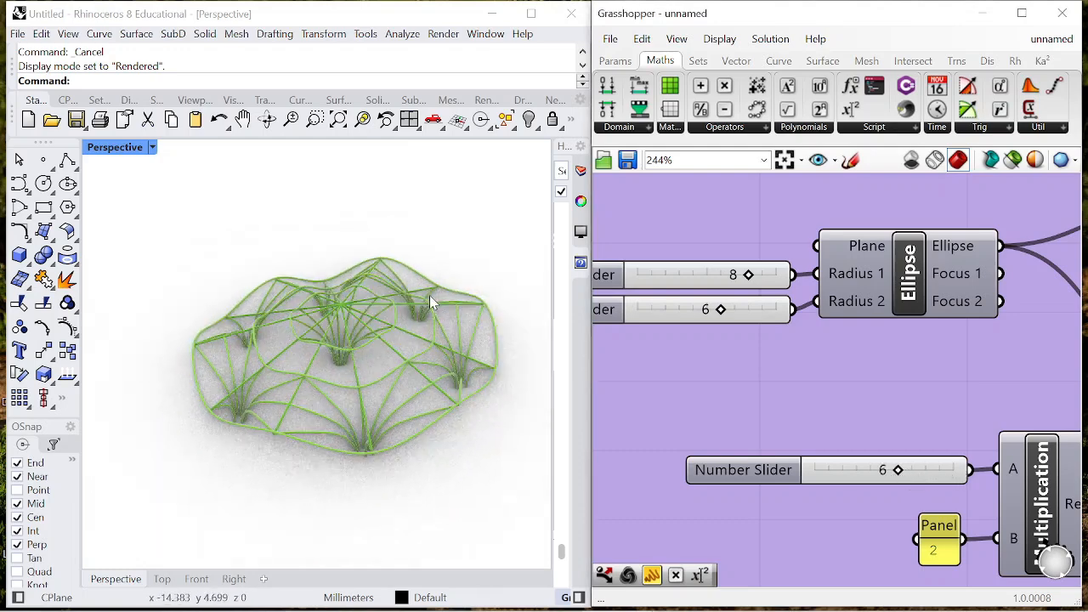
- Set the Ellipse's Radius 1 to 3 and Radius 2 to 4, and the slider feeding Multiplication A to 8
drag(746, 279, 723, 276)
scroll(627, 289, up, 1)
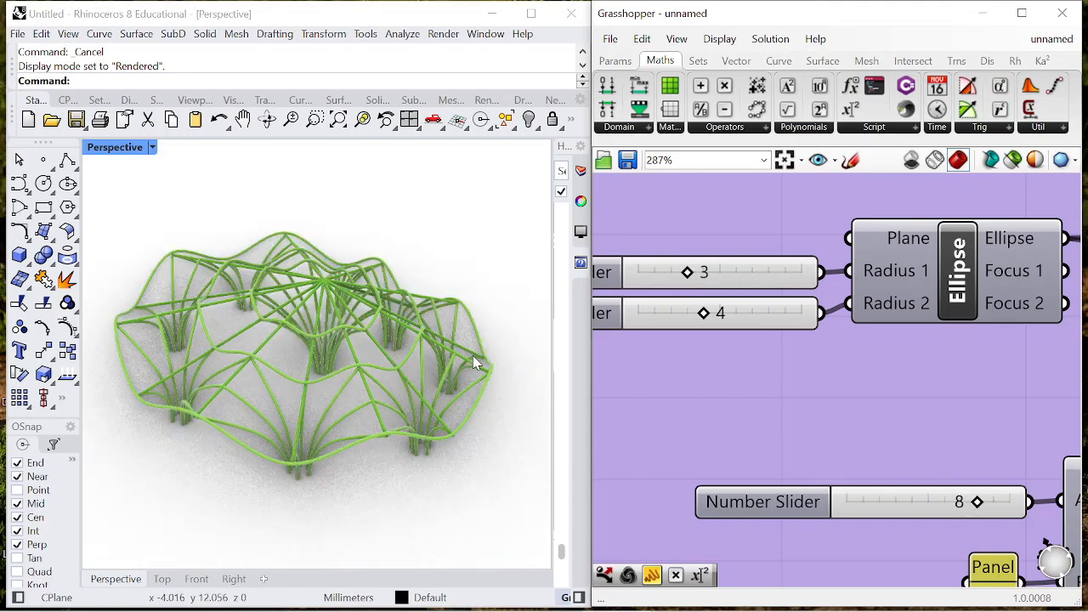
right_drag(476, 363, 340, 404)
scroll(840, 347, down, 9)
scroll(915, 305, up, 8)
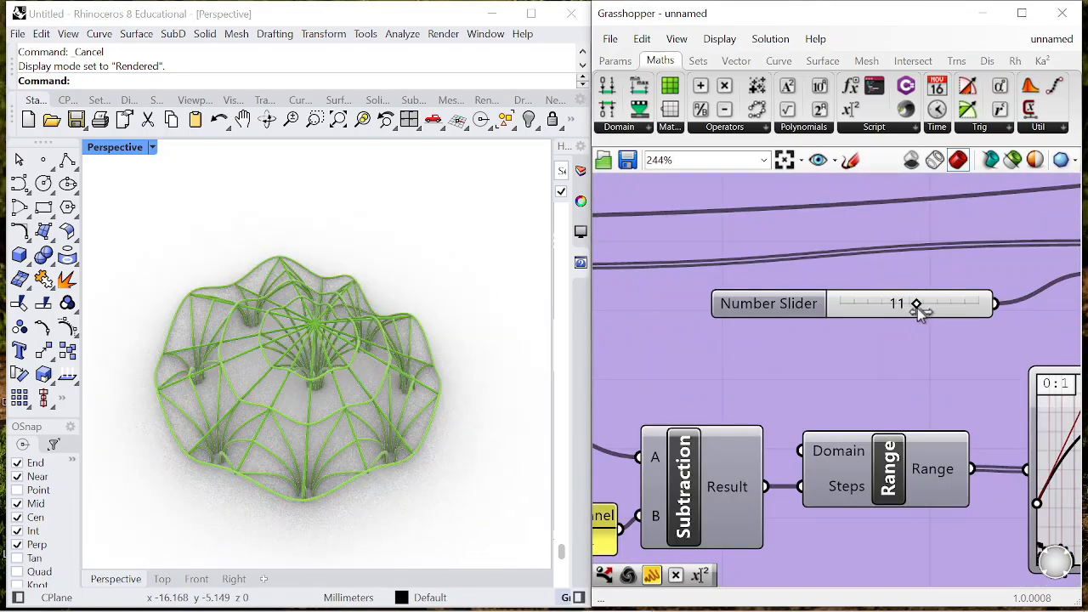